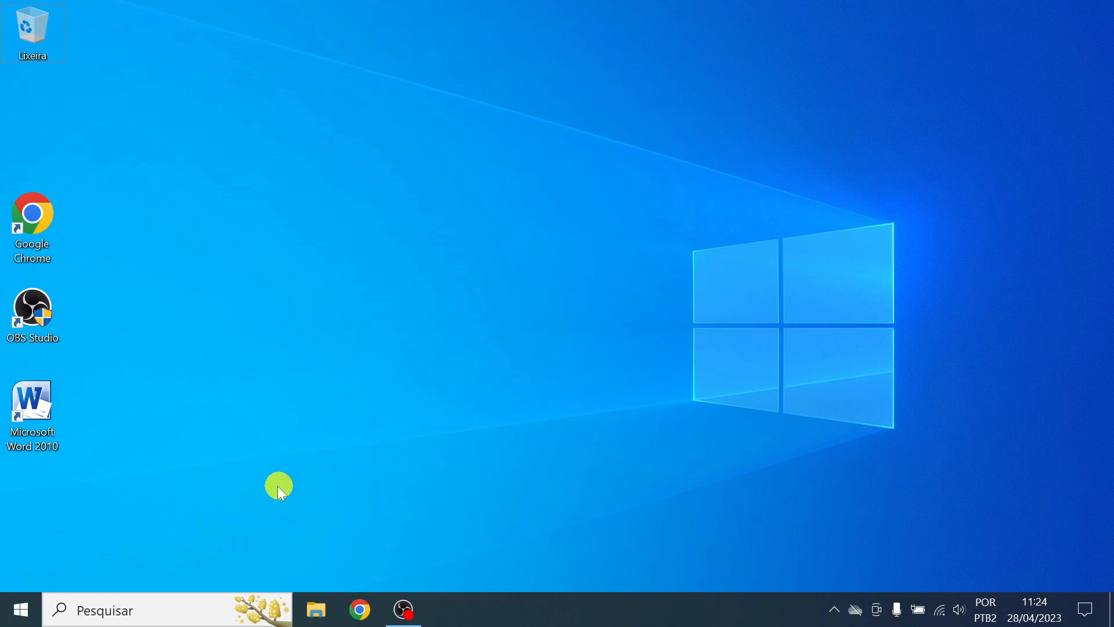
Open Microsoft Word and insert a table with 3 columns and 5 rows into the blank document
double_click(30, 406)
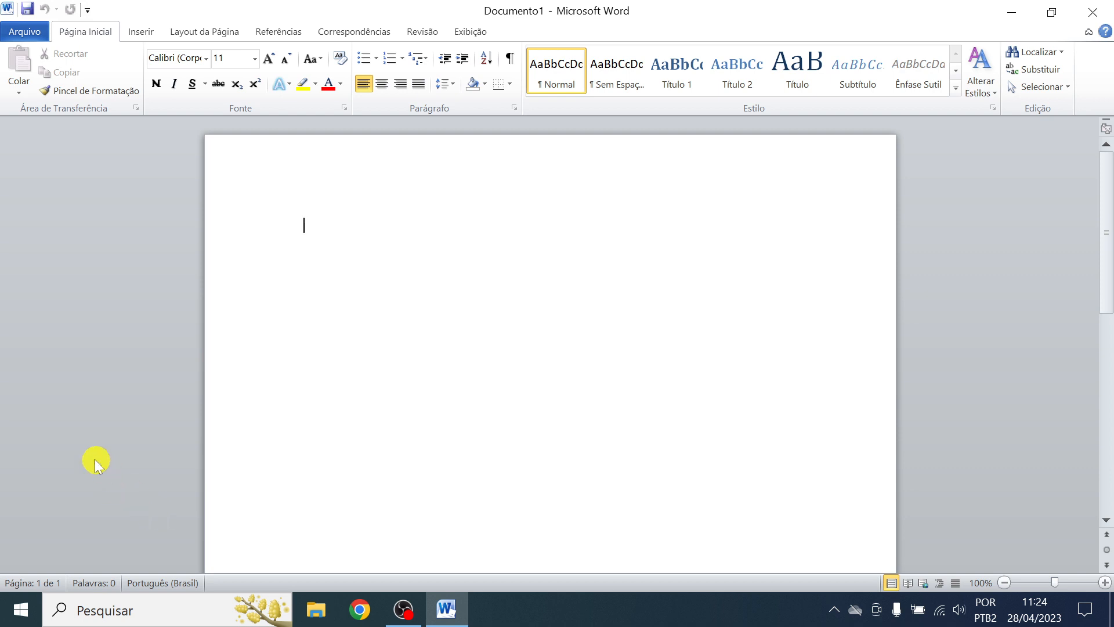
left_click(142, 29)
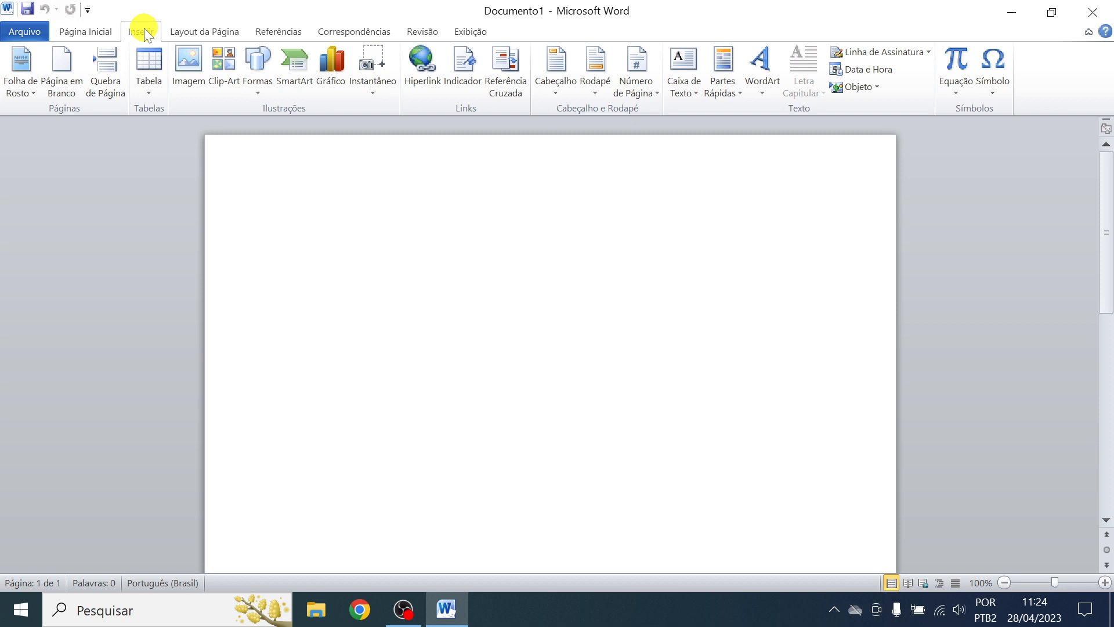
left_click(151, 95)
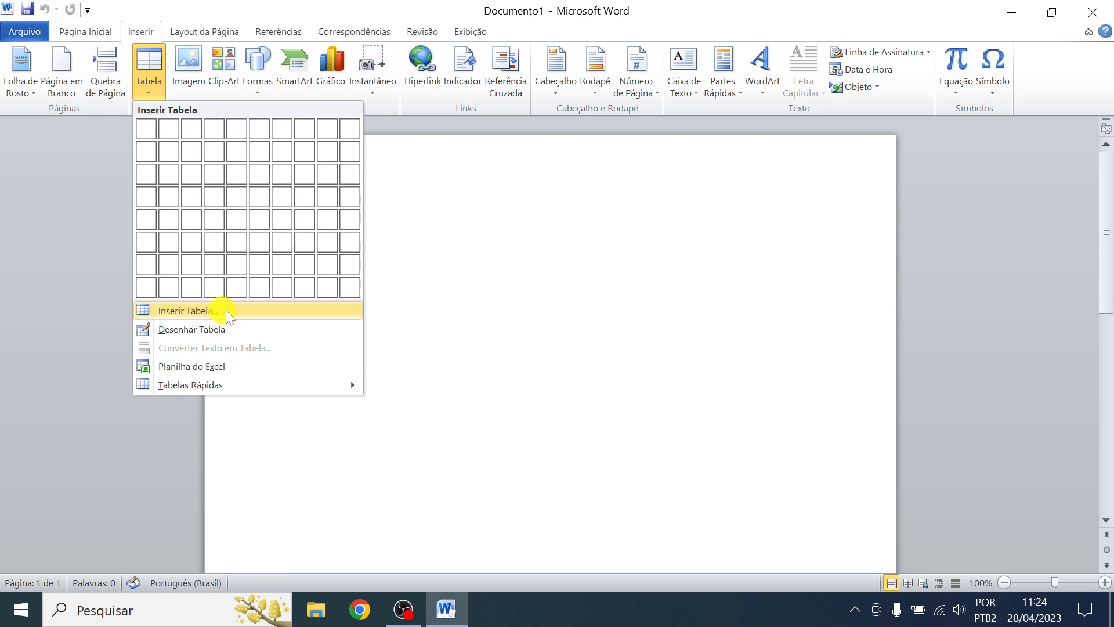
left_click(203, 308)
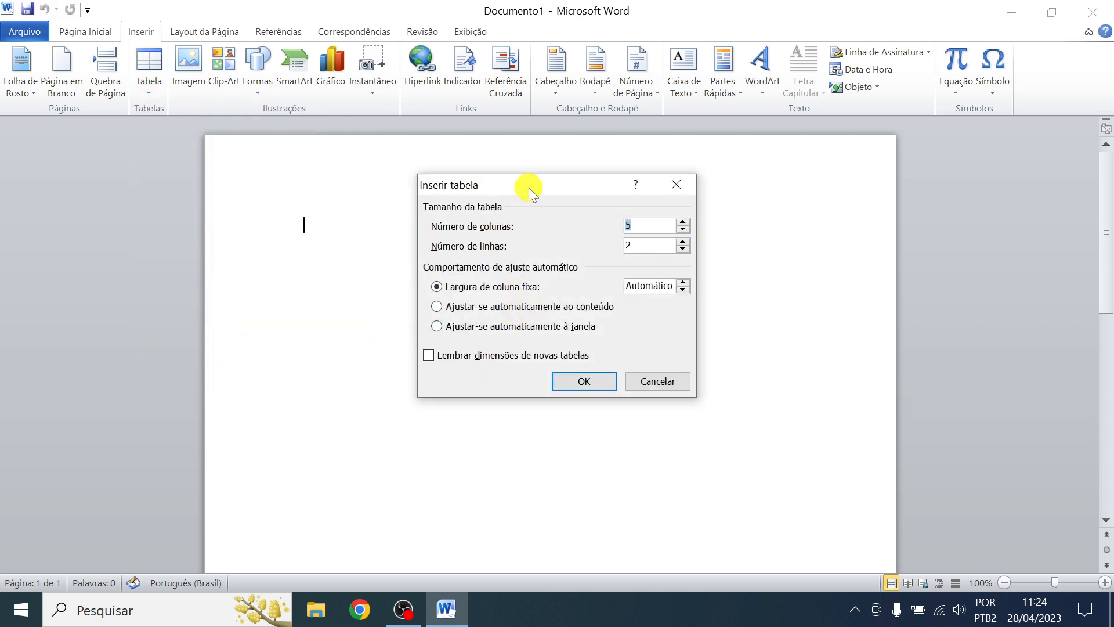
left_click_drag(528, 187, 460, 214)
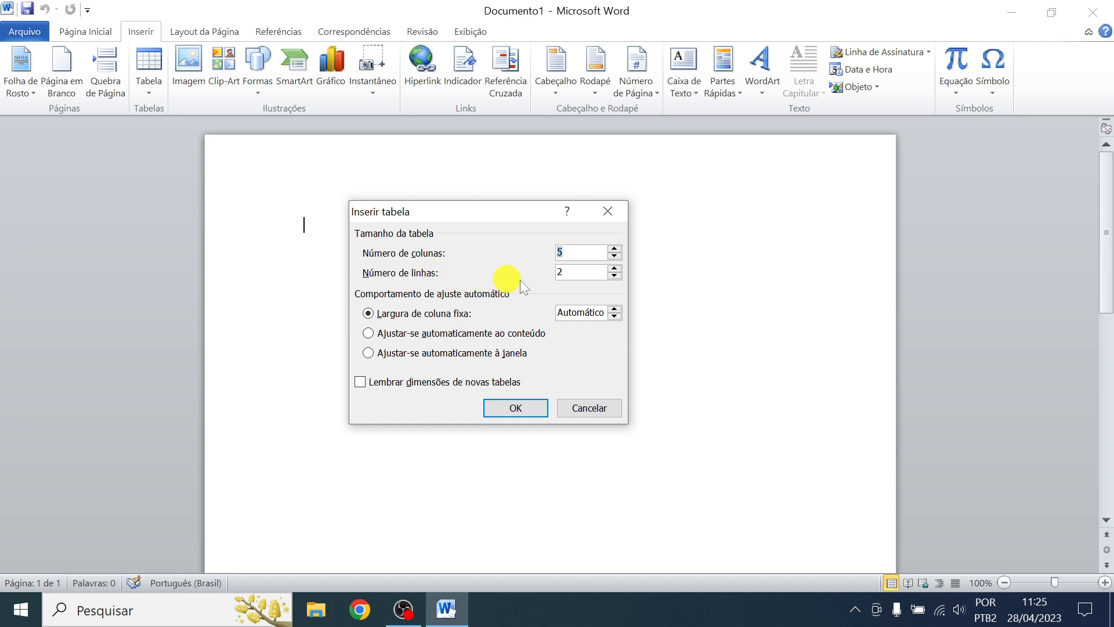
left_click(615, 258)
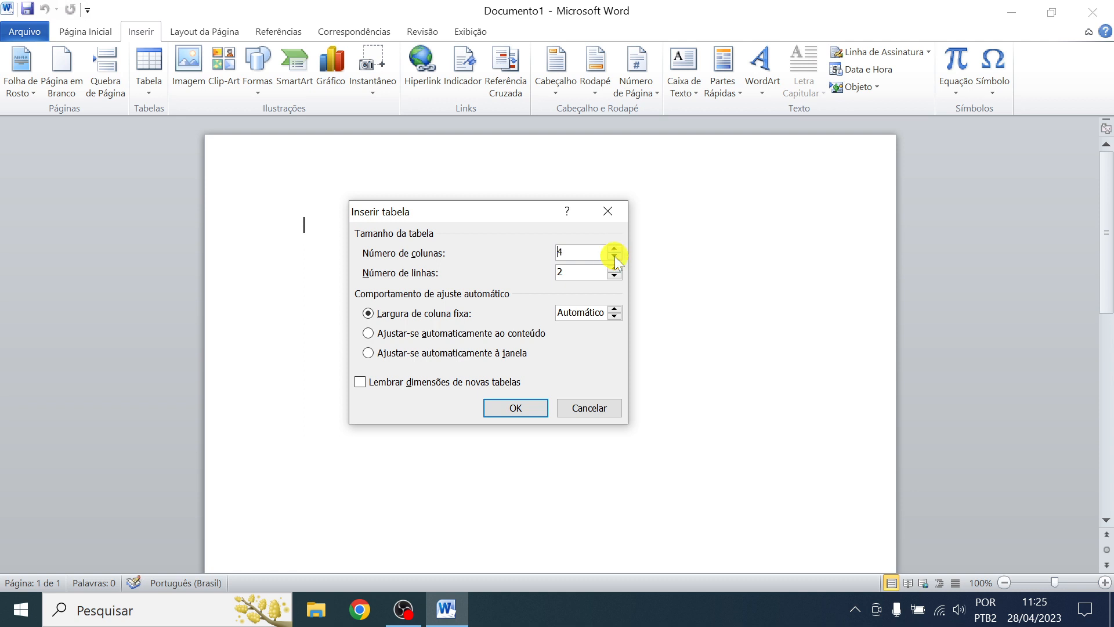
left_click(614, 257)
left_click(615, 269)
left_click(514, 408)
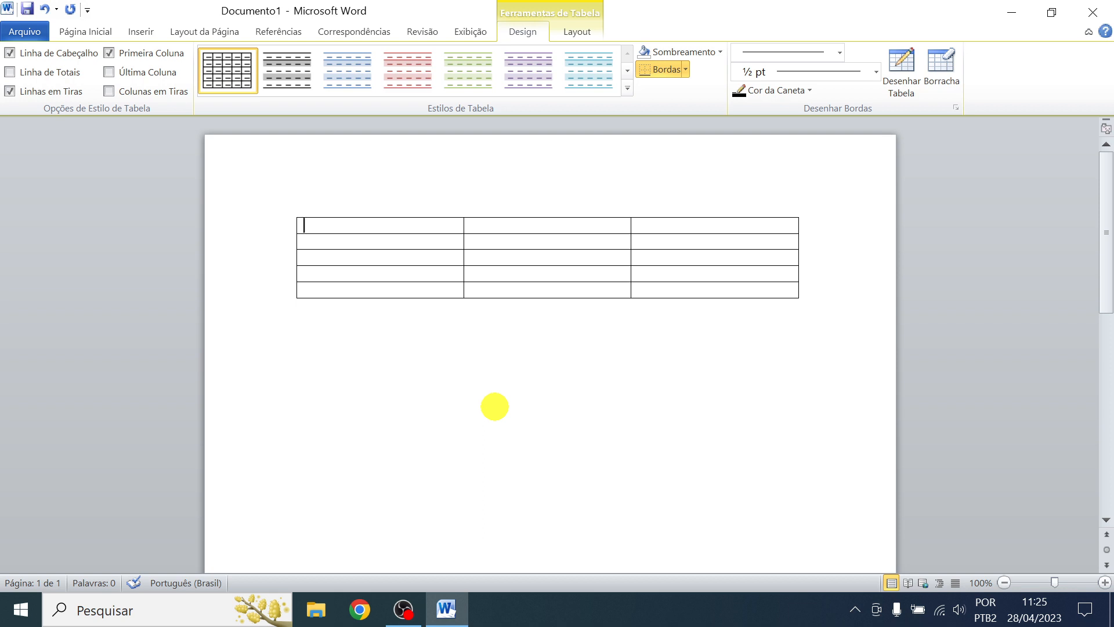
Fill the three cells of the table's first row with "Texto 1", "Texto2" and "Texto3"
scroll(494, 400, "up", 2, "ctrl")
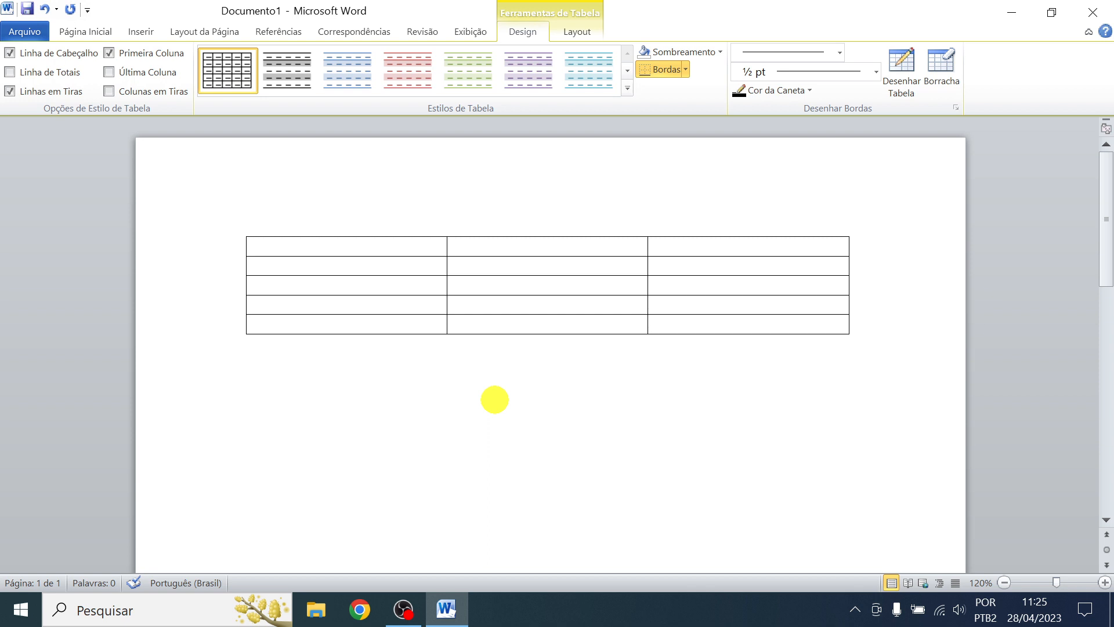
type("texto 1")
key("Tab")
key("Tab")
key("Down")
key("Down")
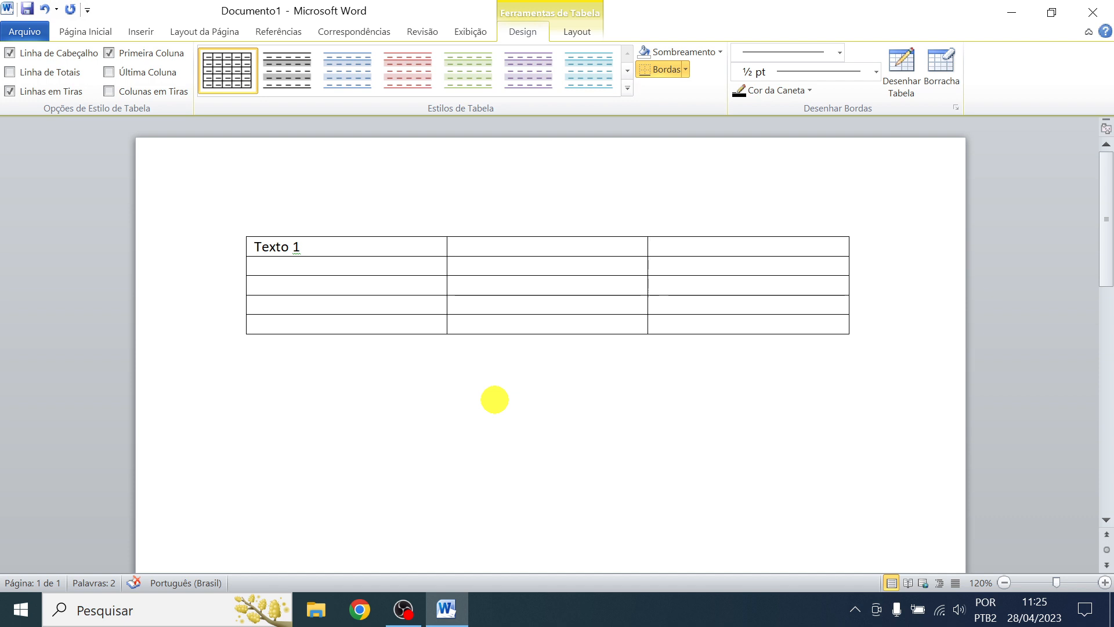
key("Up")
type("texto2")
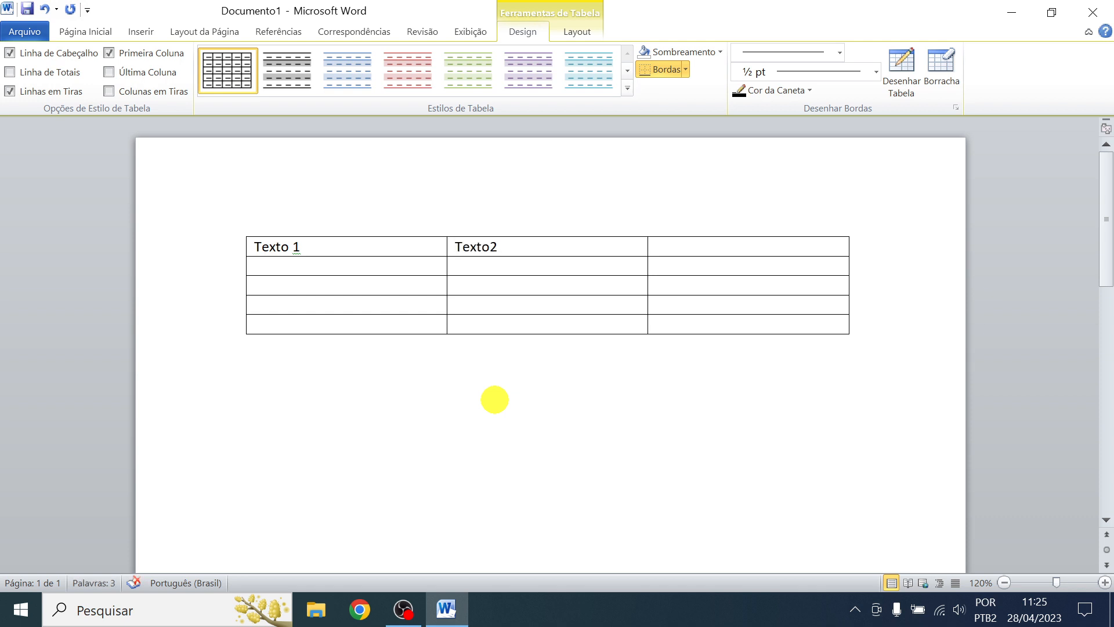
key("Tab")
type("texto3")
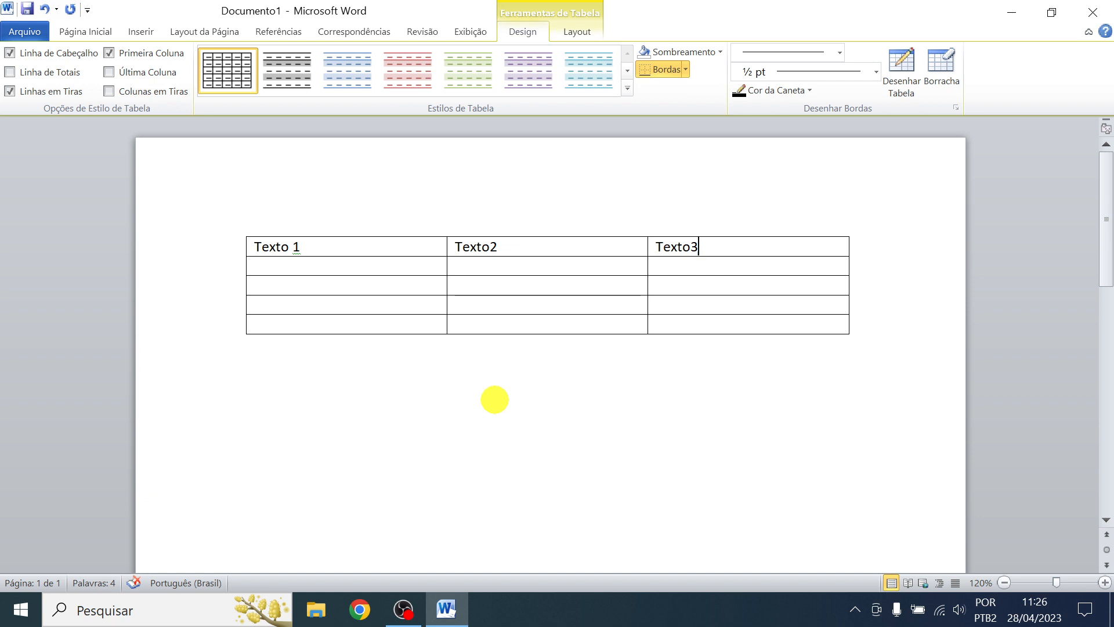
Add two extra lines, "Asfsdf" and "sdfadfa", below "Texto3" in the same cell
key("Down")
key("Up")
key("Return")
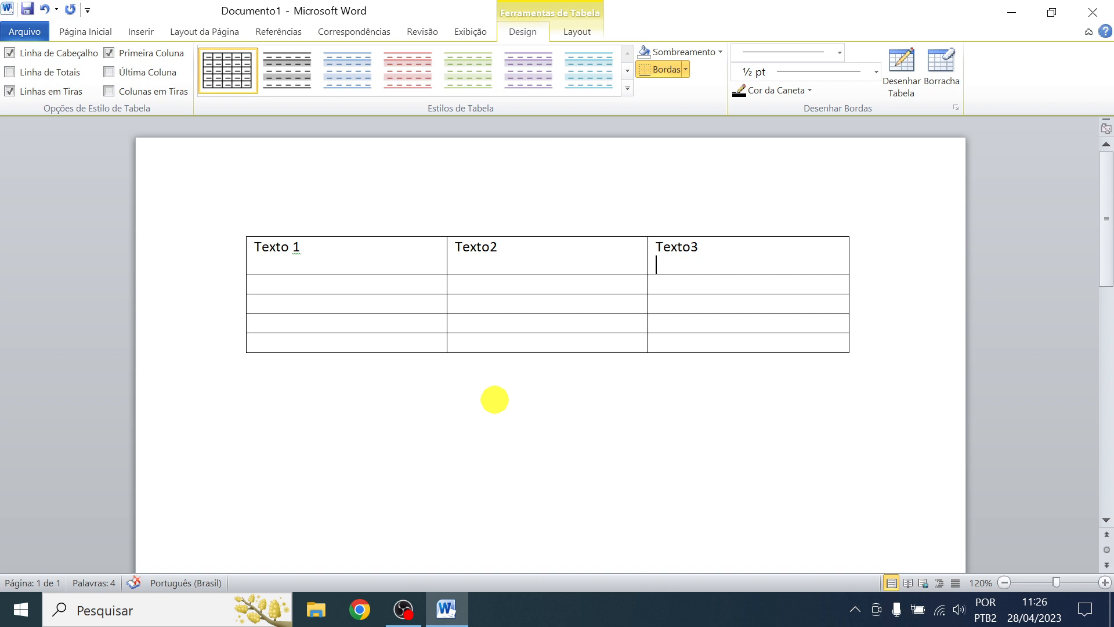
type("asfsdf")
key("Return")
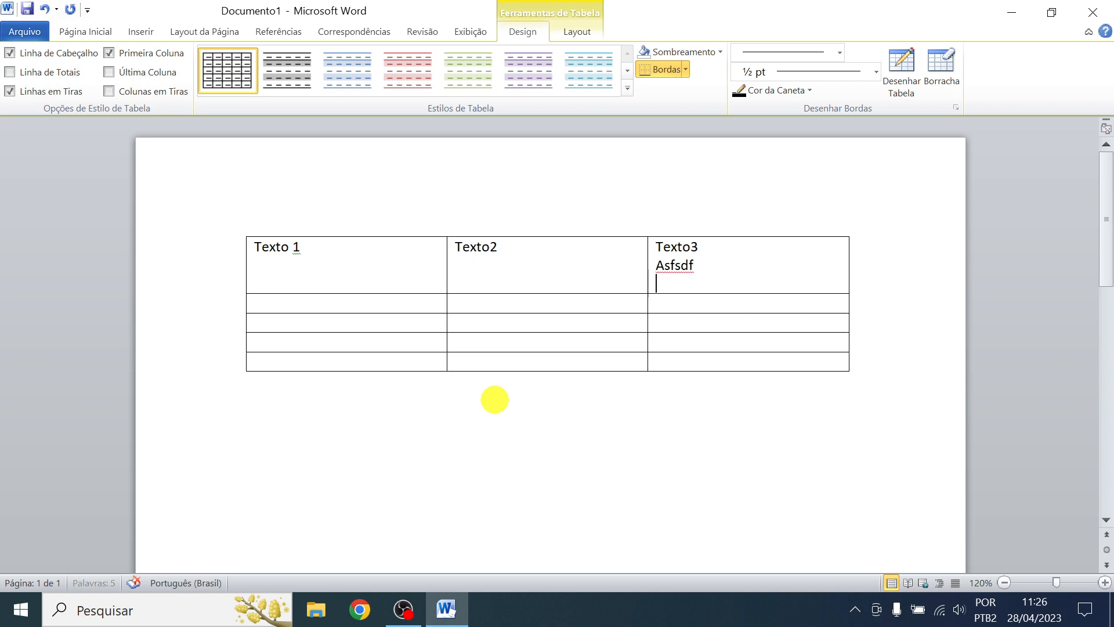
type("sdfadfa")
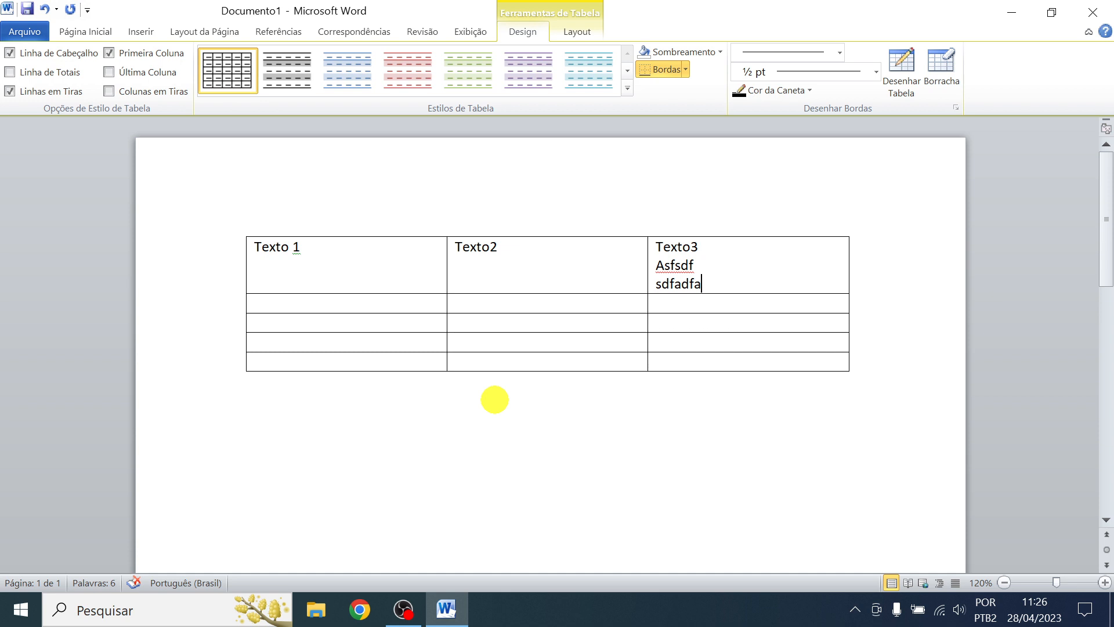
Delete the two extra lines below "Texto3", leaving the cursor in that cell
key("BackSpace")
key("BackSpace")
key("BackSpace")
key("BackSpace")
key("BackSpace")
key("BackSpace")
key("BackSpace")
key("BackSpace")
key("BackSpace")
key("BackSpace")
key("BackSpace")
key("BackSpace")
key("BackSpace")
key("BackSpace")
key("BackSpace")
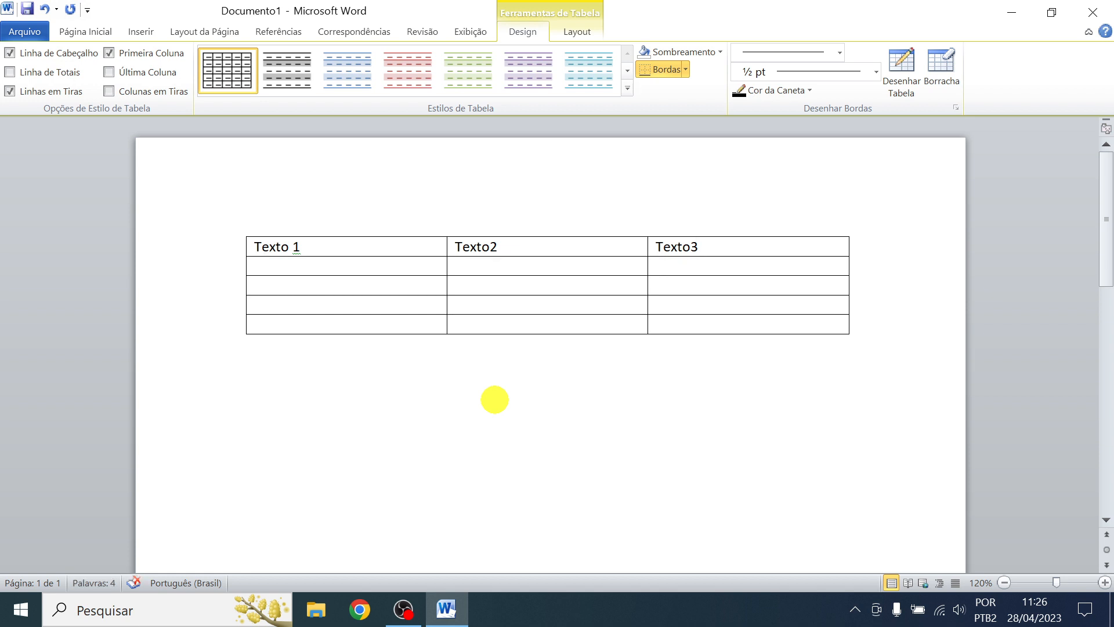
key("Down")
key("Down")
key("Up")
key("Up")
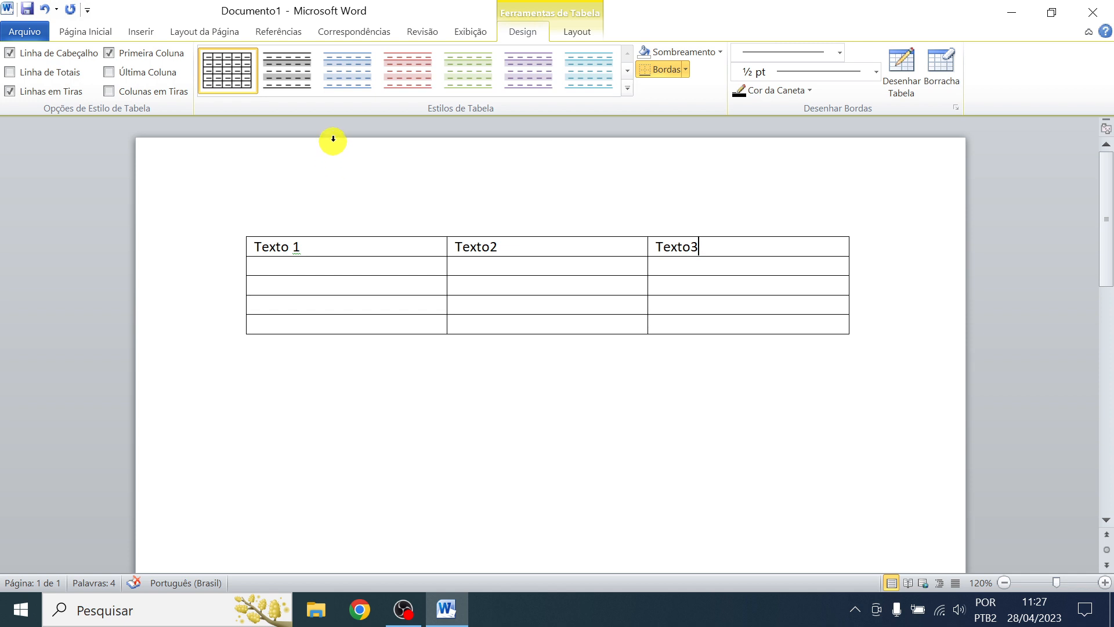
Select the table's first, second and third columns one at a time, ending with the second column
left_click(331, 228)
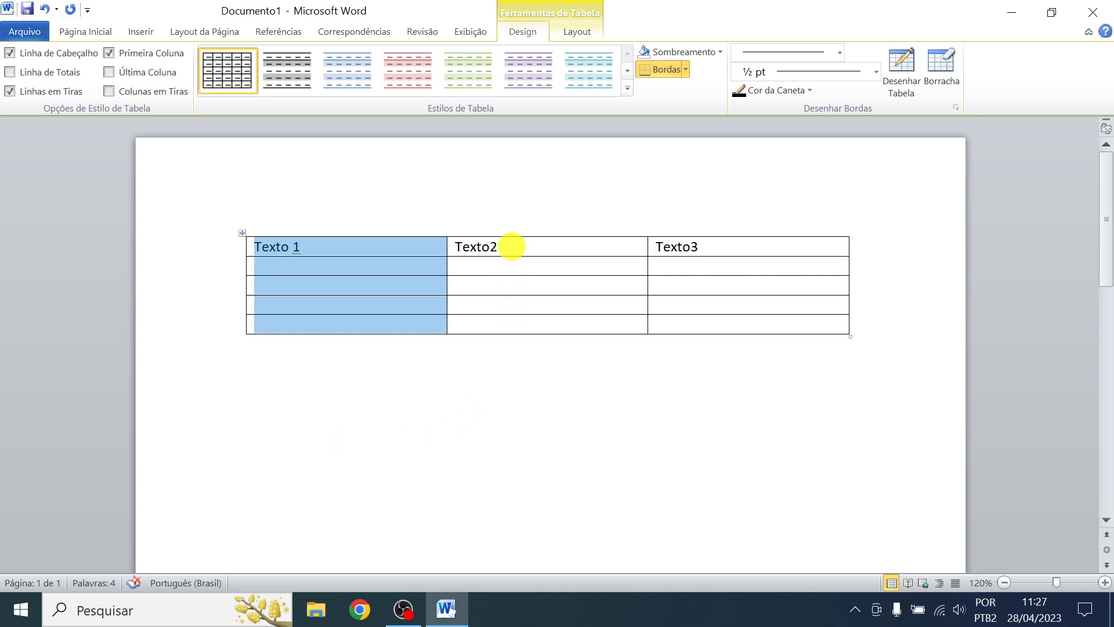
left_click(514, 229)
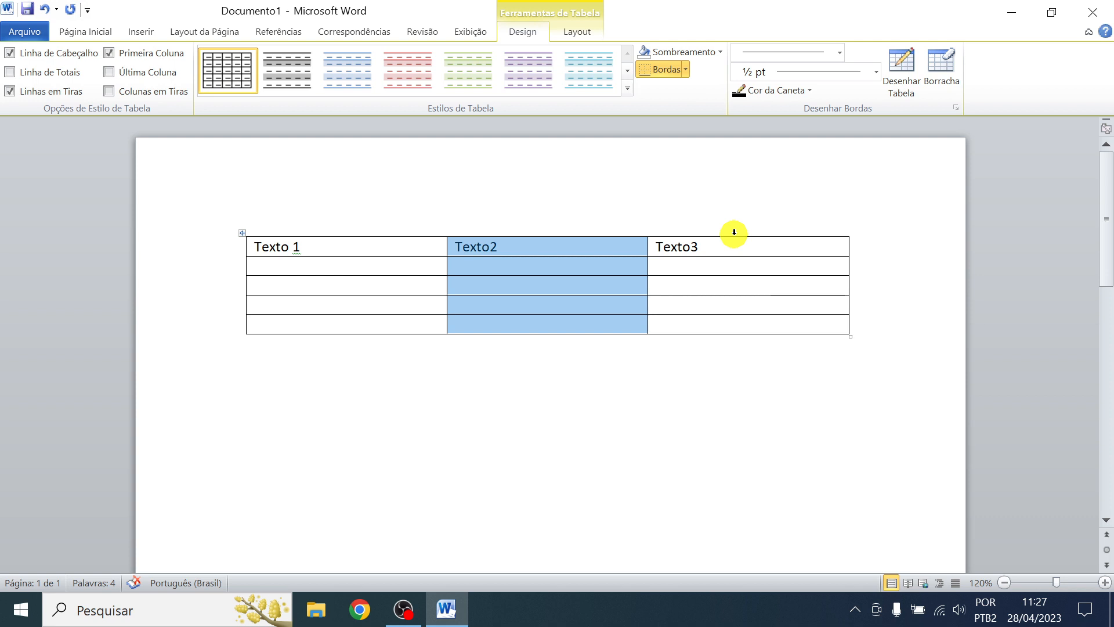
left_click(734, 232)
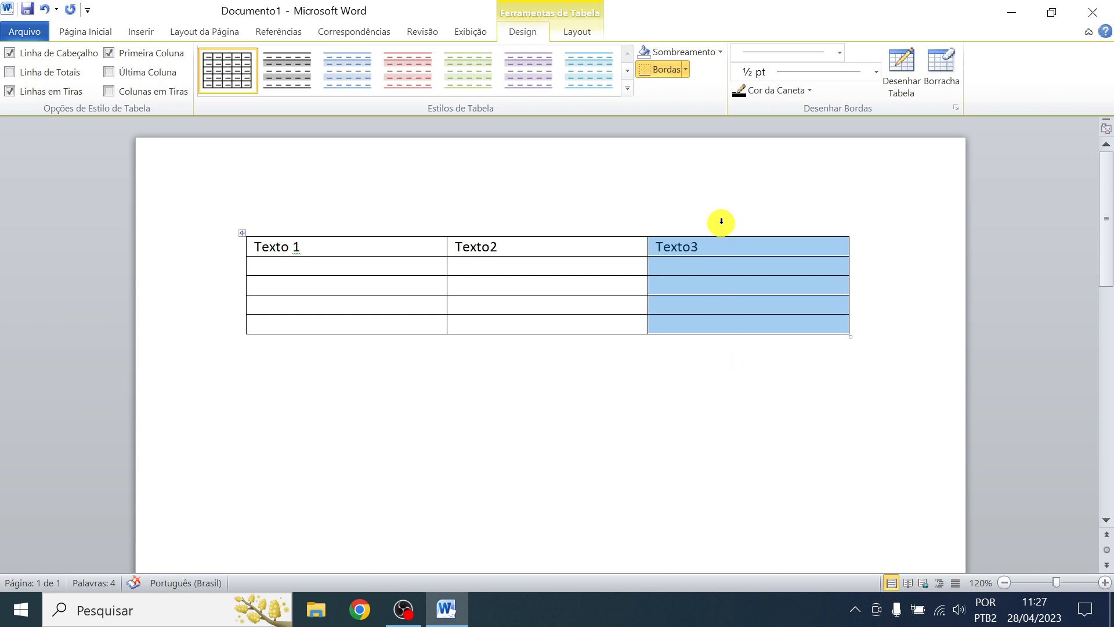
left_click(557, 219)
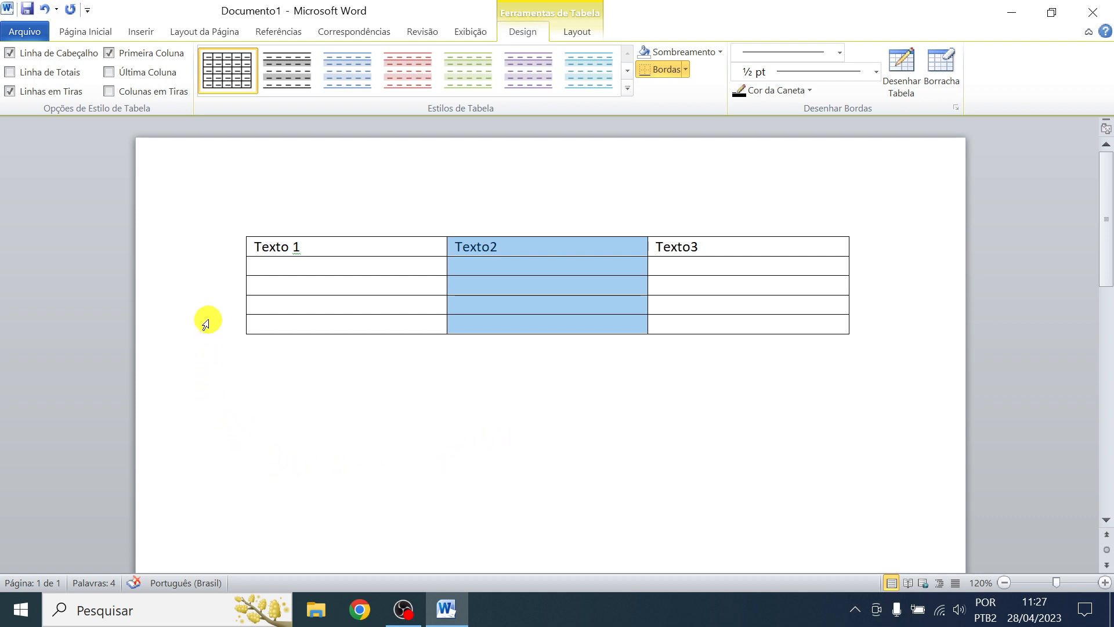
Select the first, third and last rows in turn, and the single middle cell of the fourth row
left_click(235, 250)
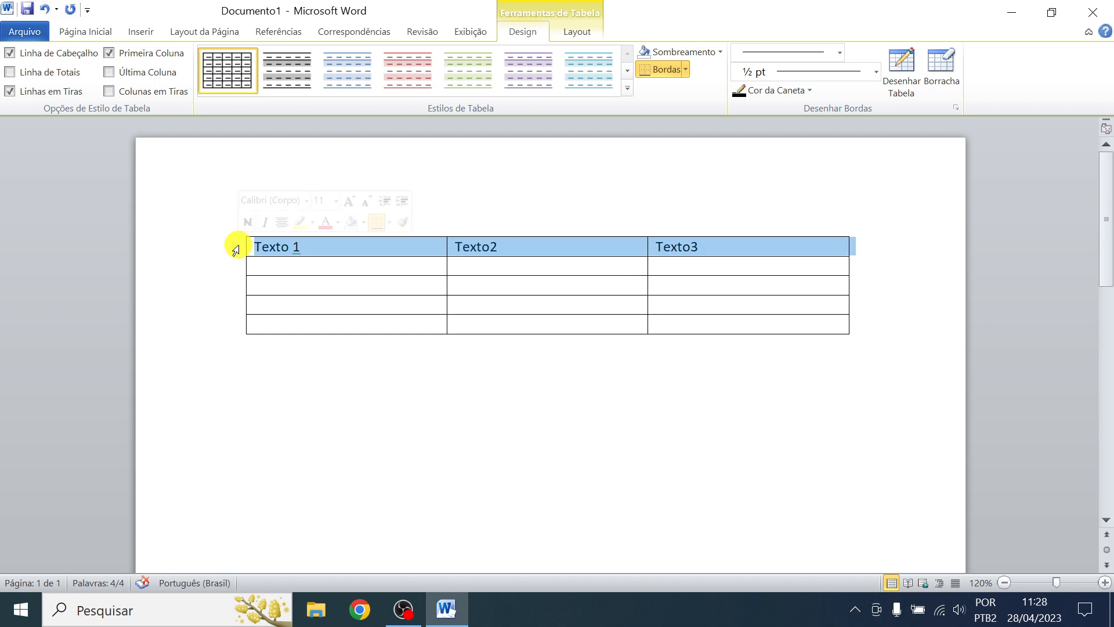
left_click(235, 286)
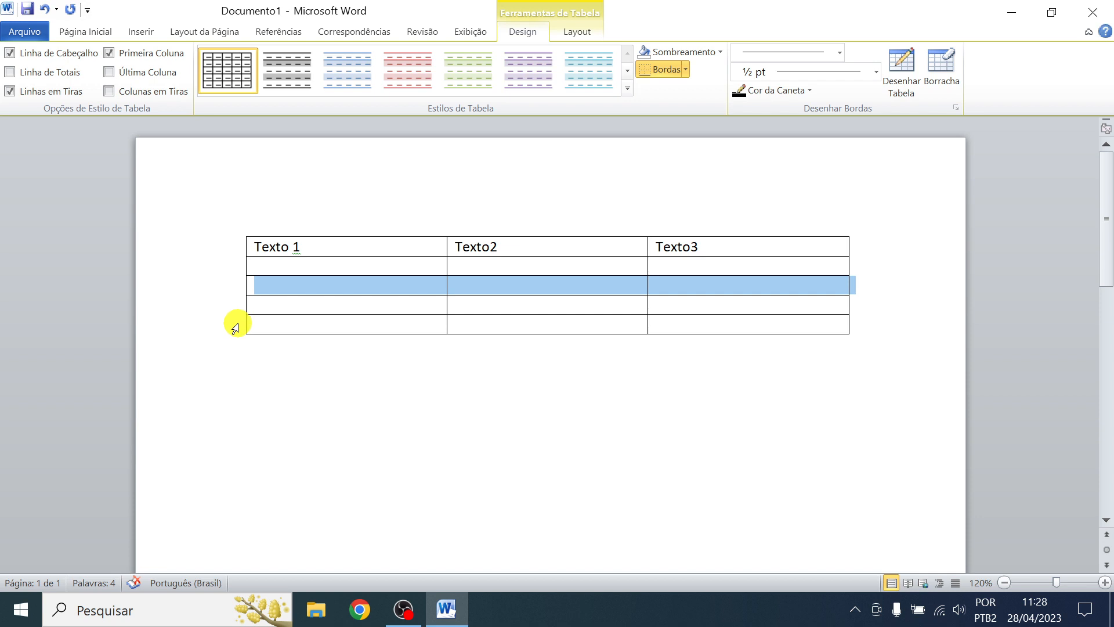
left_click(235, 328)
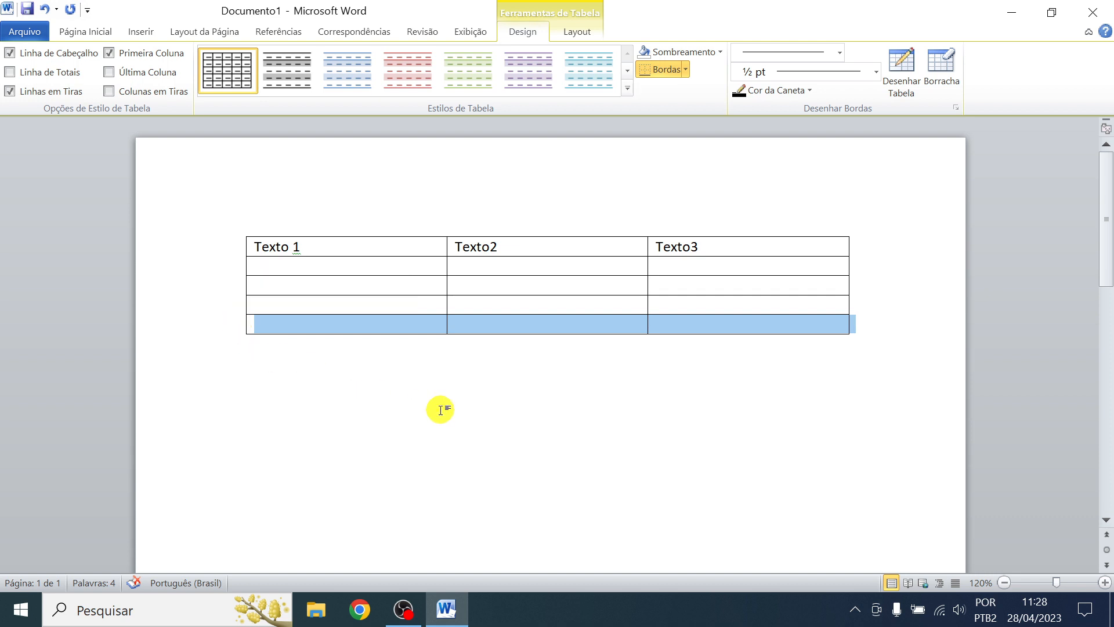
left_click(452, 305)
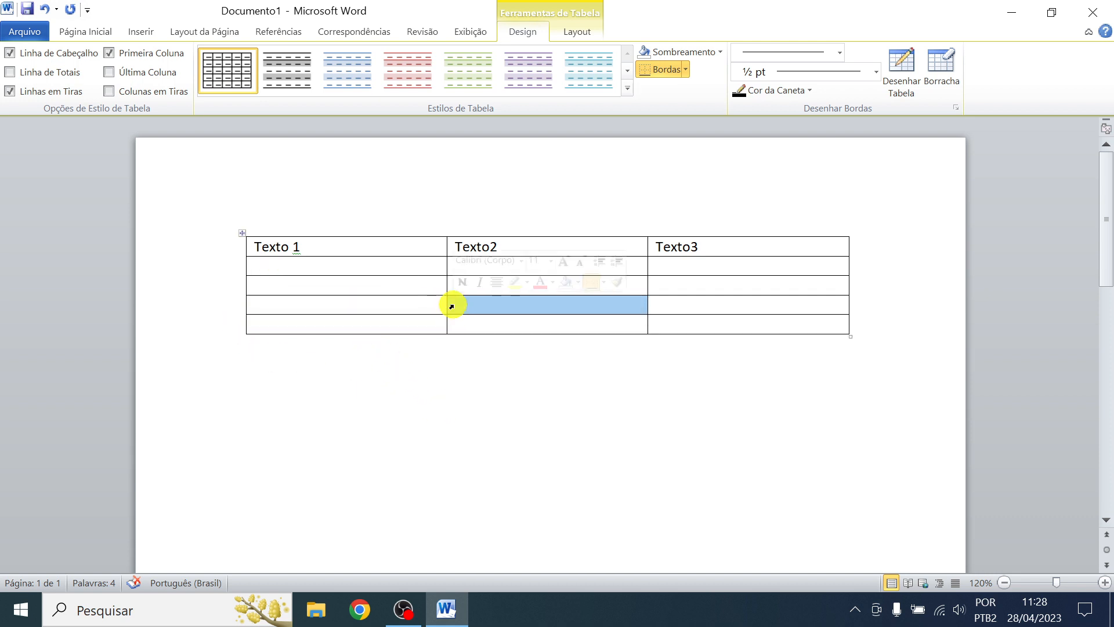
left_click(399, 305)
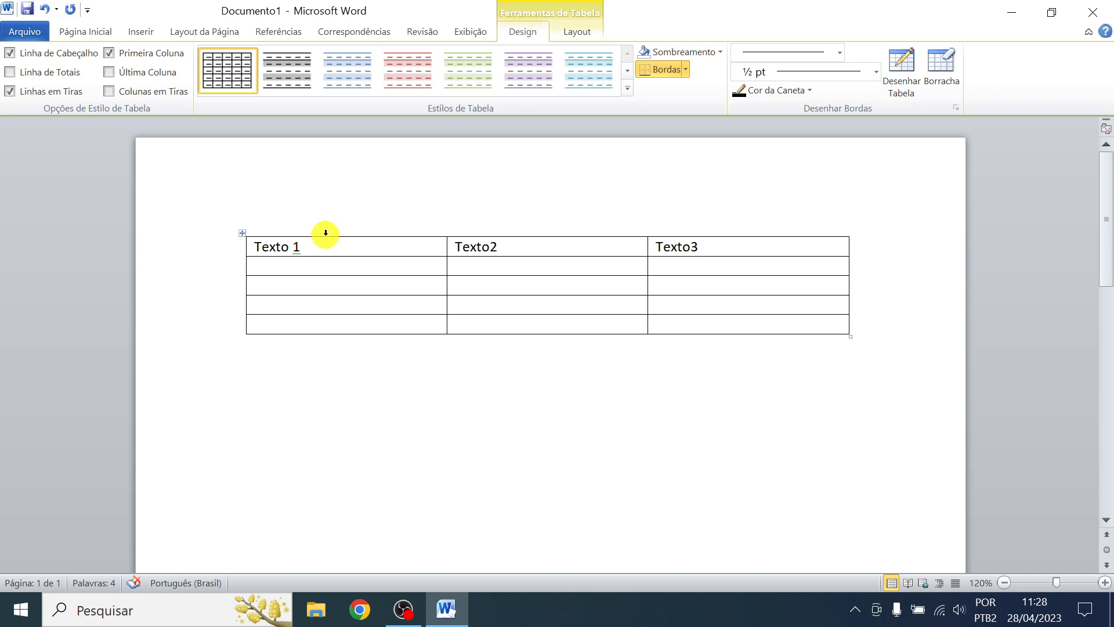
Select the first two columns together, followed by all three columns together, and clear the selection
left_click_drag(325, 233, 456, 229)
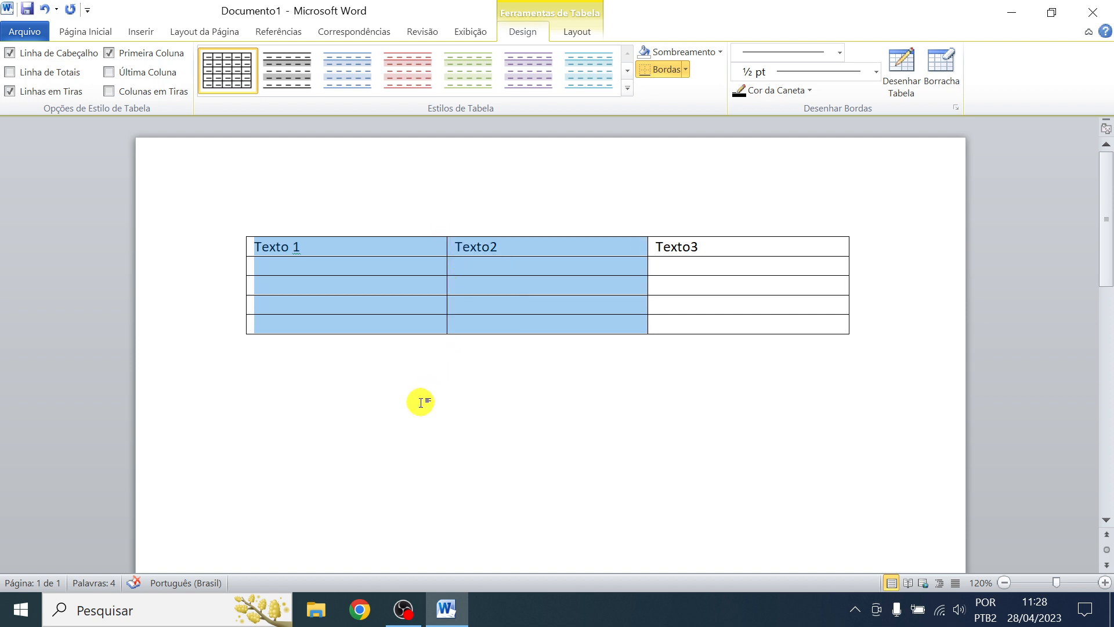
left_click(373, 290)
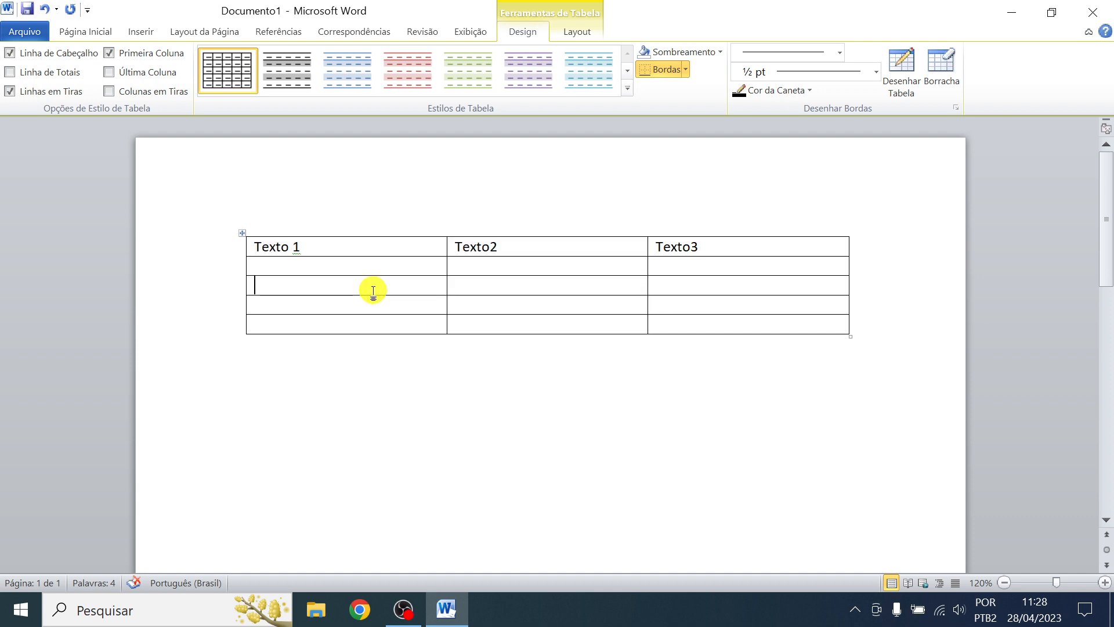
left_click(347, 230)
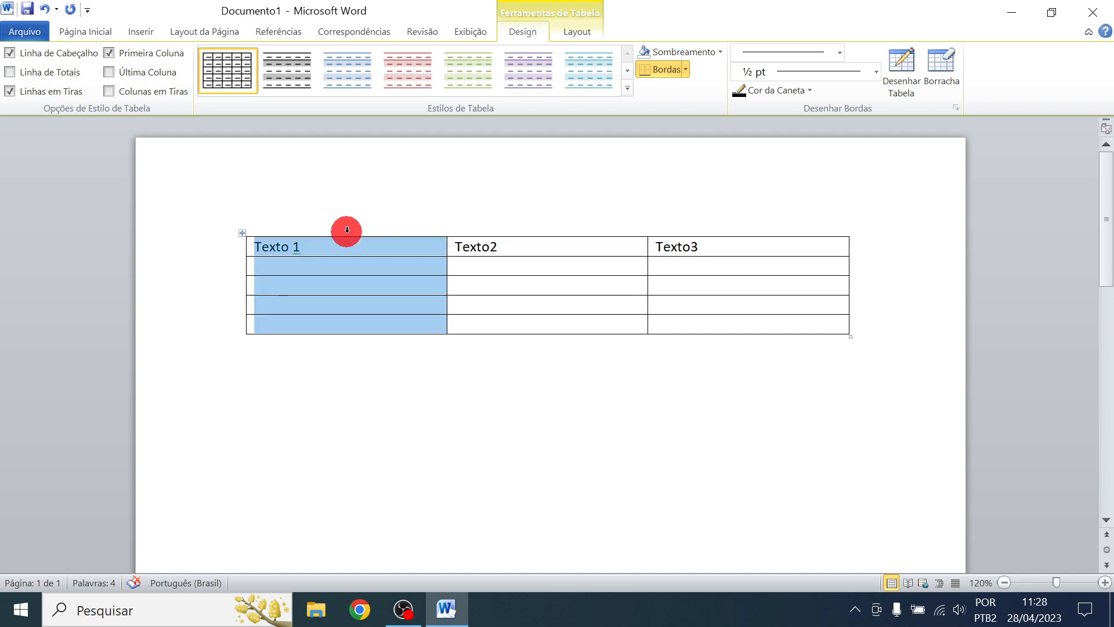
left_click_drag(347, 229, 684, 229)
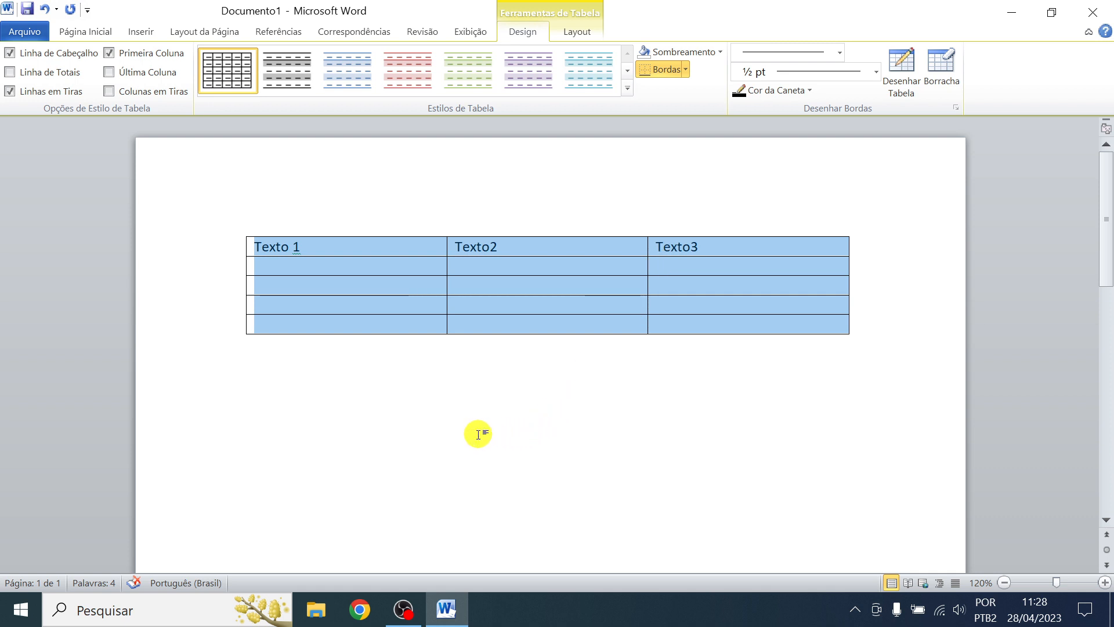
left_click(337, 271)
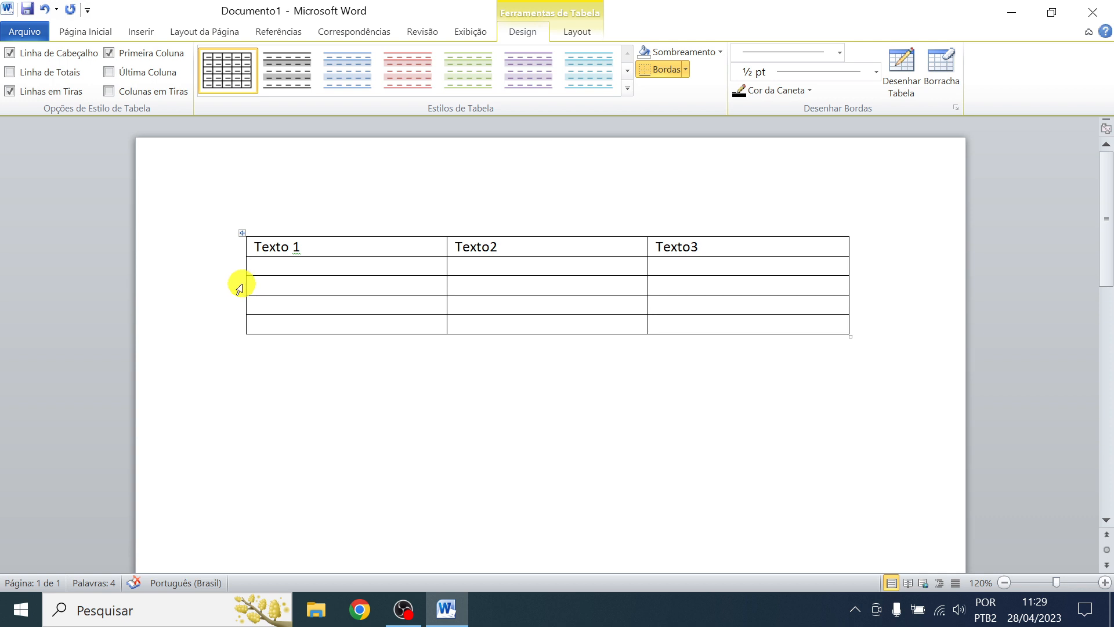
Select the table's bottom three rows together and clear the selection
left_click(239, 289)
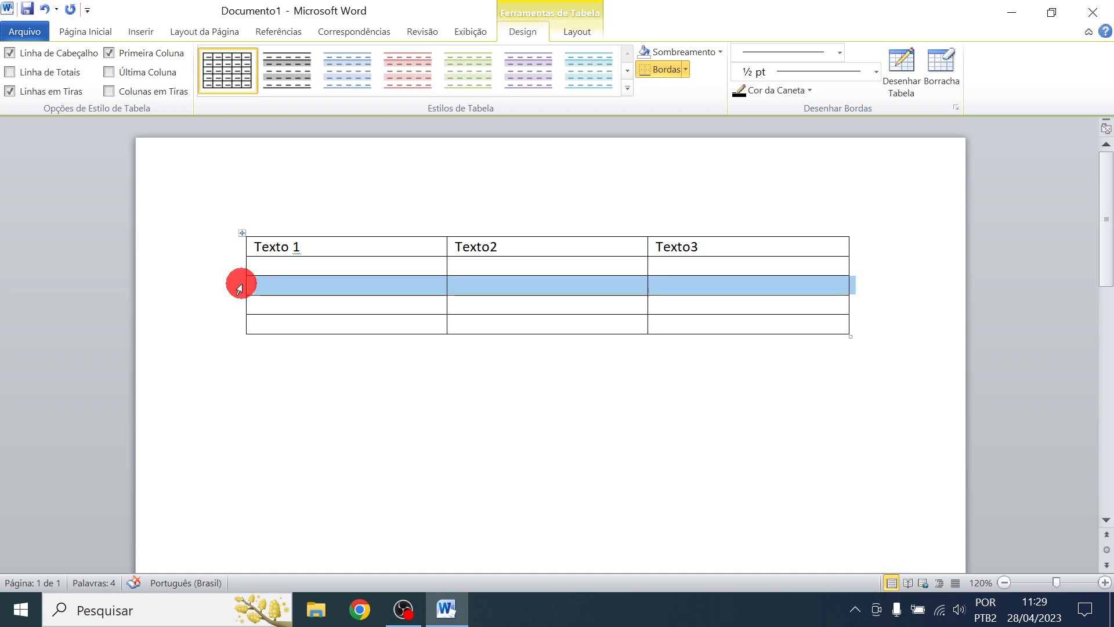
left_click_drag(239, 289, 240, 317)
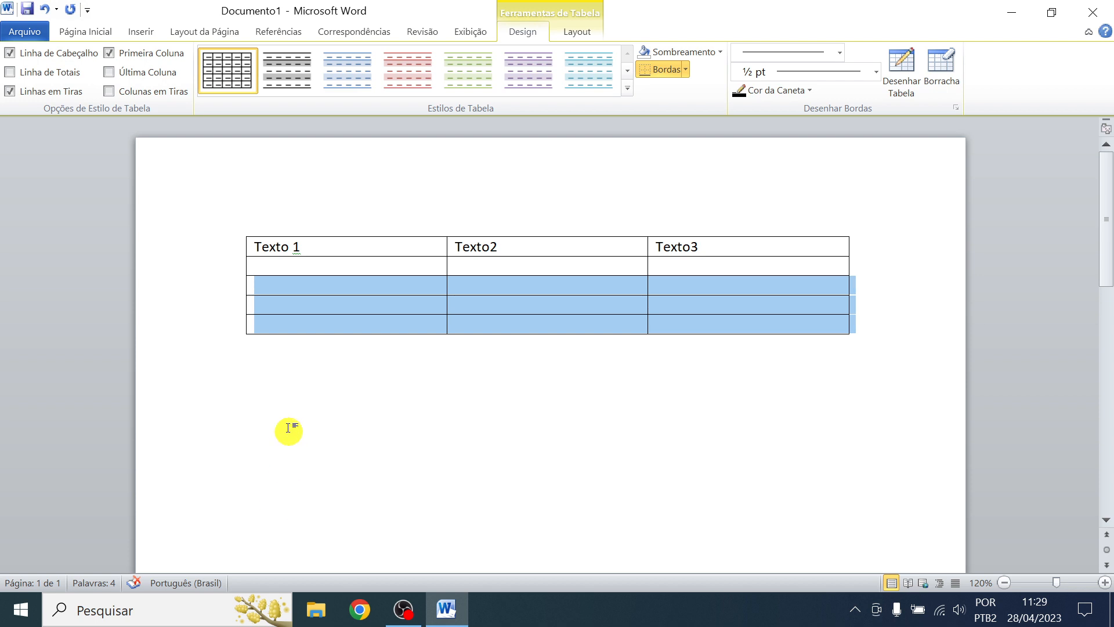
left_click(300, 272)
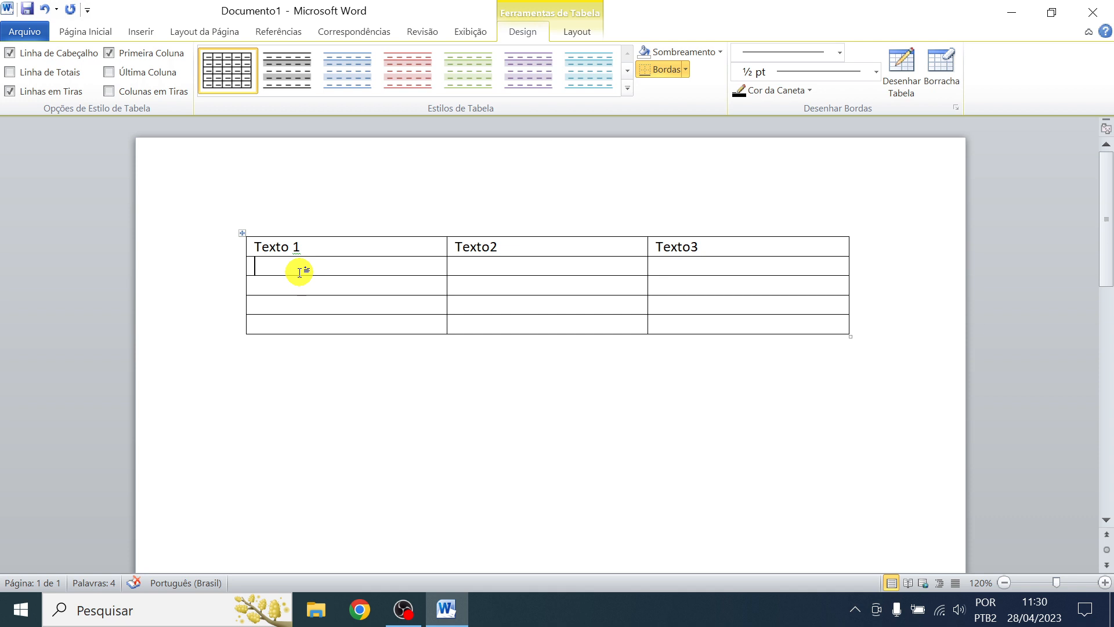
Select the non-adjacent first and third columns of the table together
left_click(322, 231)
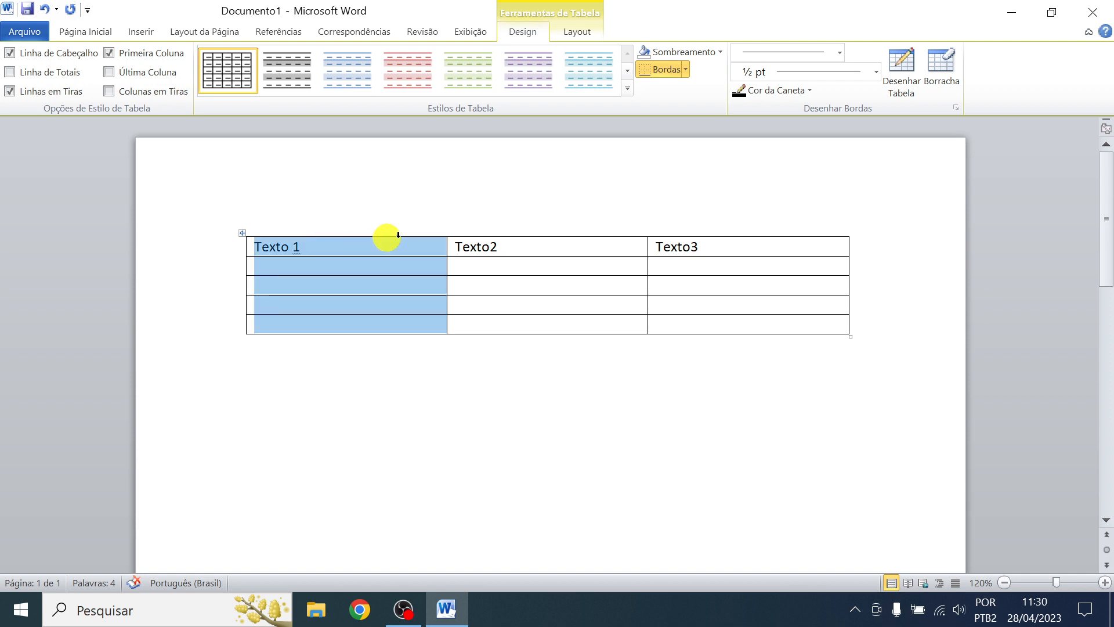
left_click(724, 229, "ctrl")
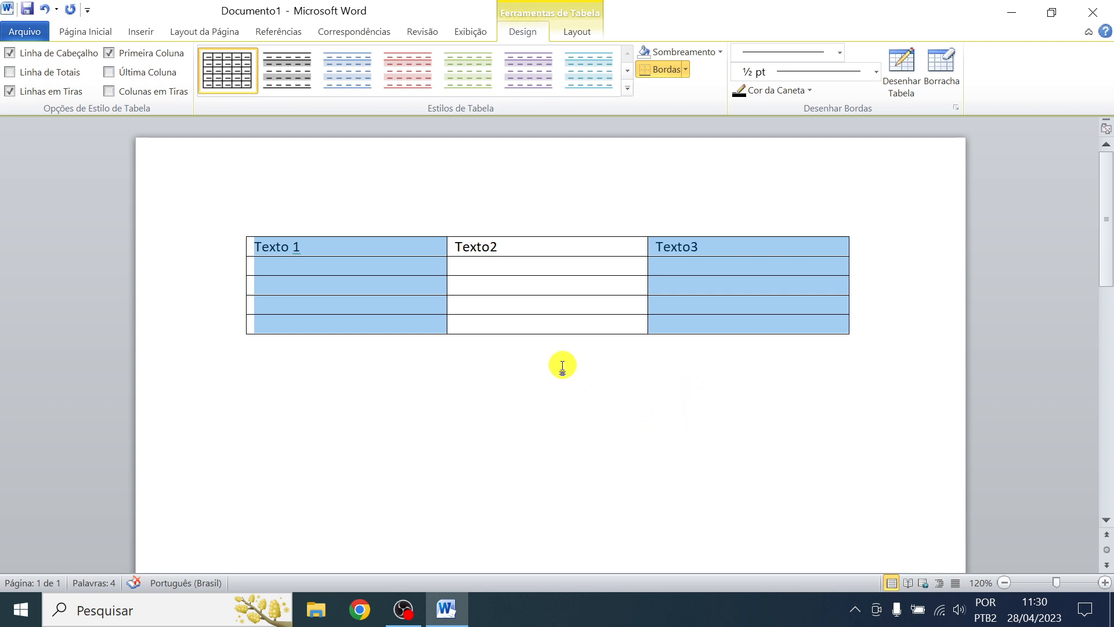
Select the table's non-adjacent first, third and fifth rows together and clear the selection
left_click(518, 268)
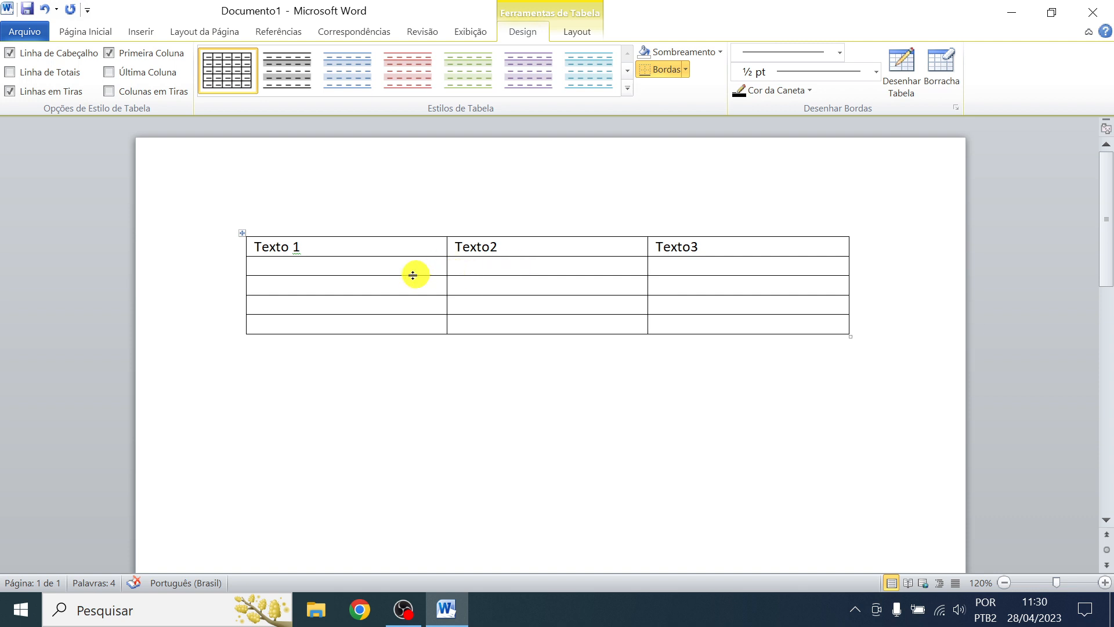
left_click(236, 249)
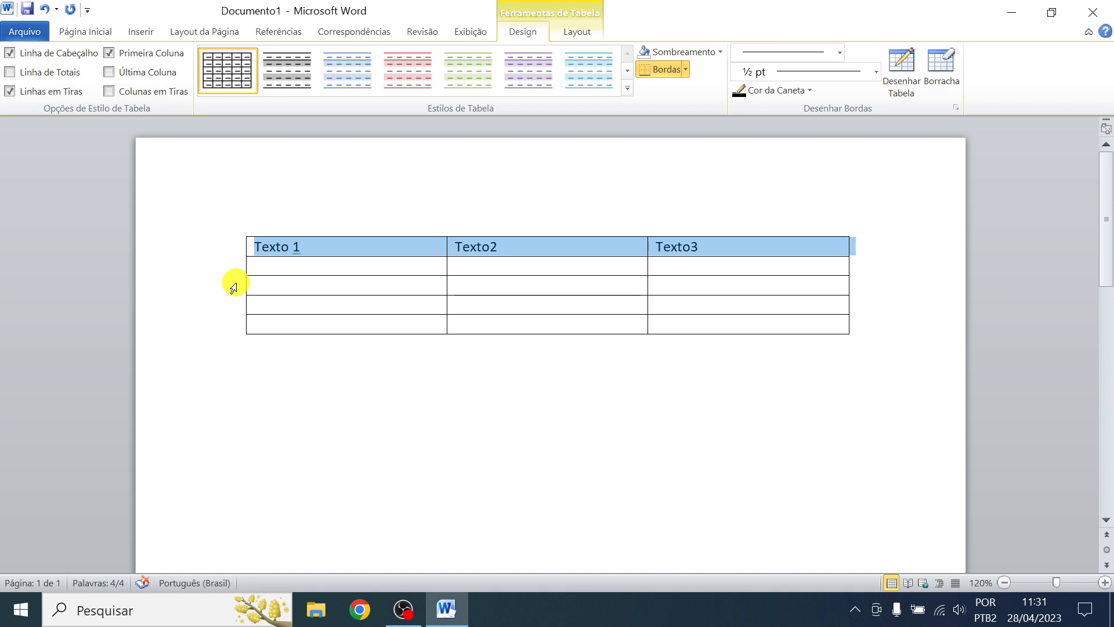
left_click(233, 287, "ctrl")
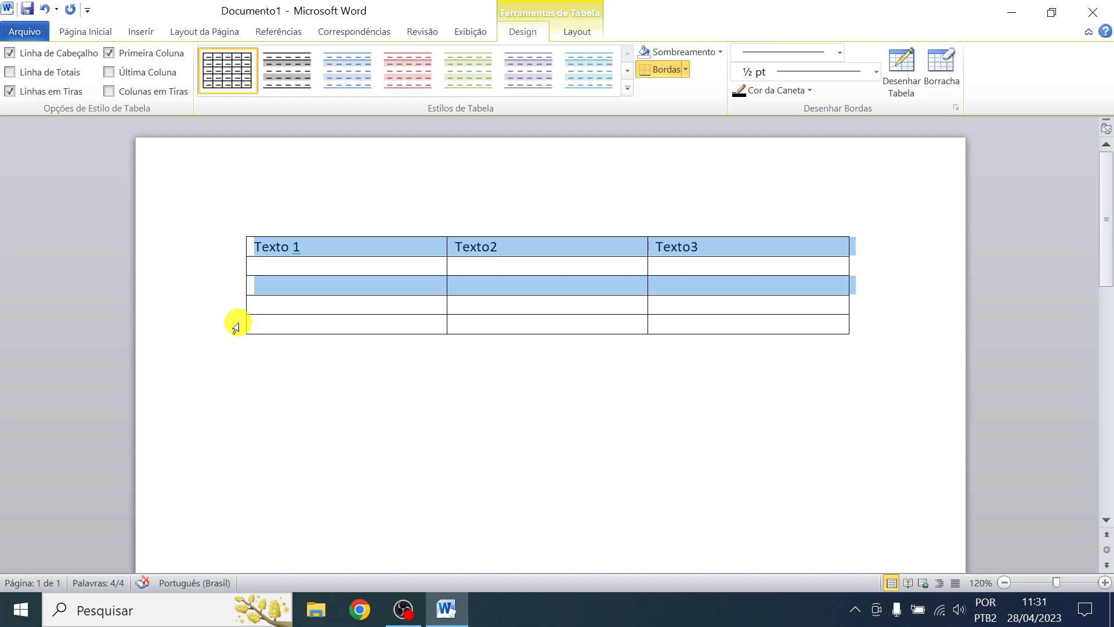
left_click(236, 327, "ctrl")
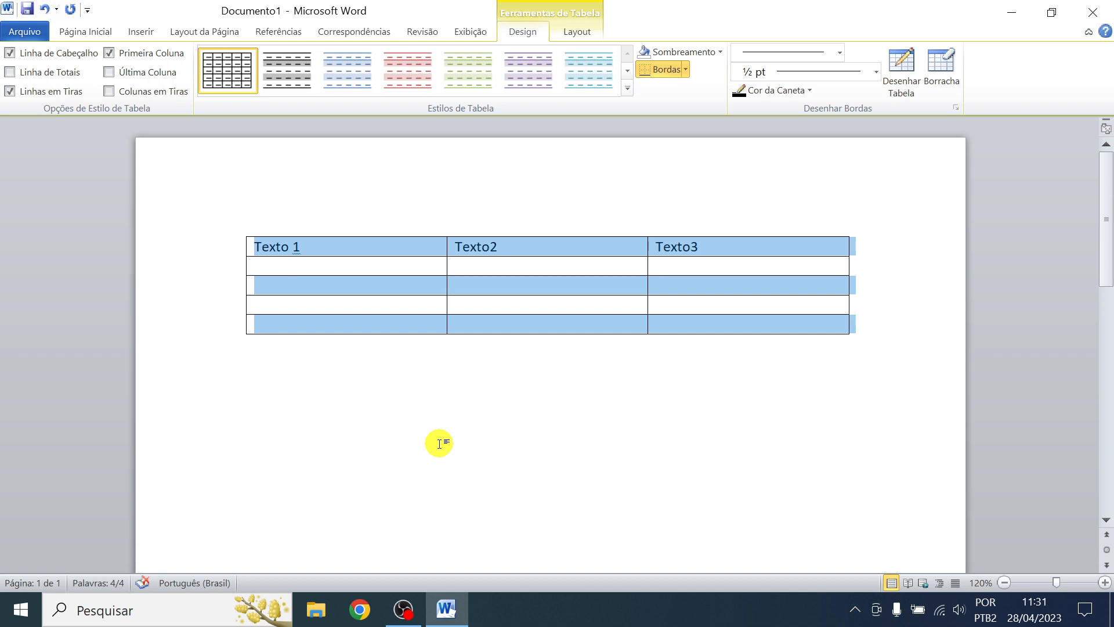
left_click(517, 292)
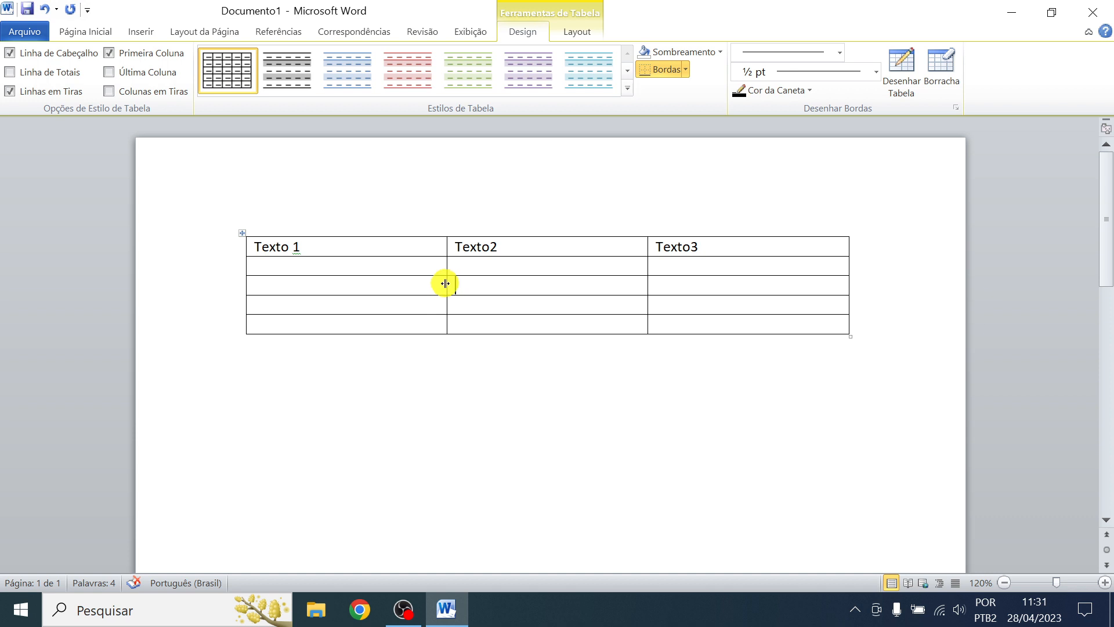
Narrow the table's first, second and third columns in turn so each closely fits its first-row text
scroll(445, 283, "up", 6, "ctrl")
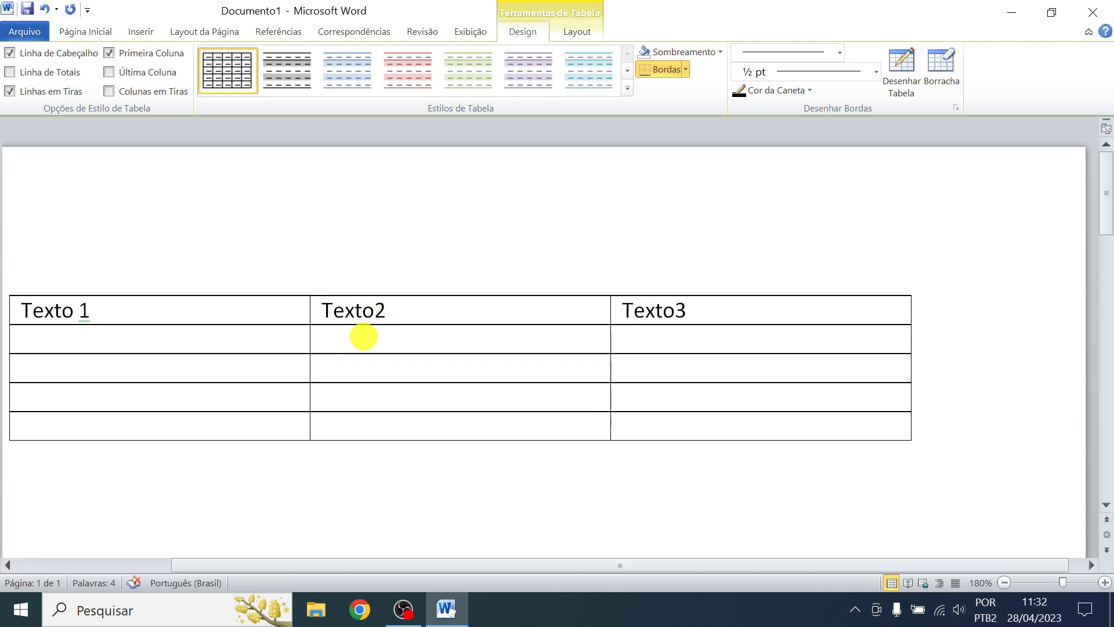
left_click_drag(667, 565, 589, 557)
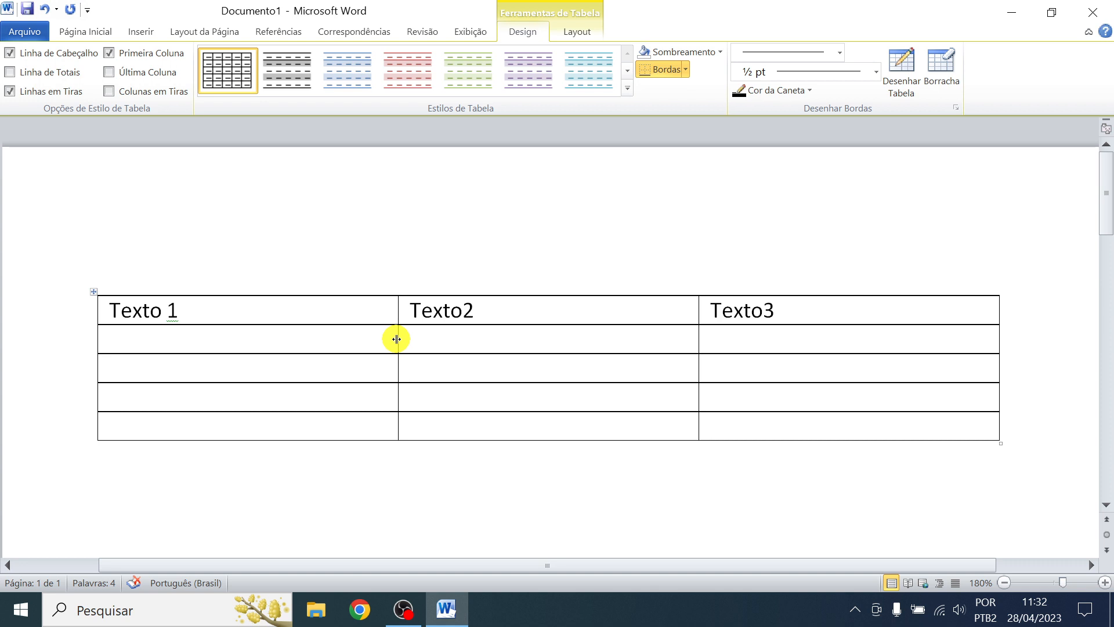
left_click_drag(397, 338, 218, 330)
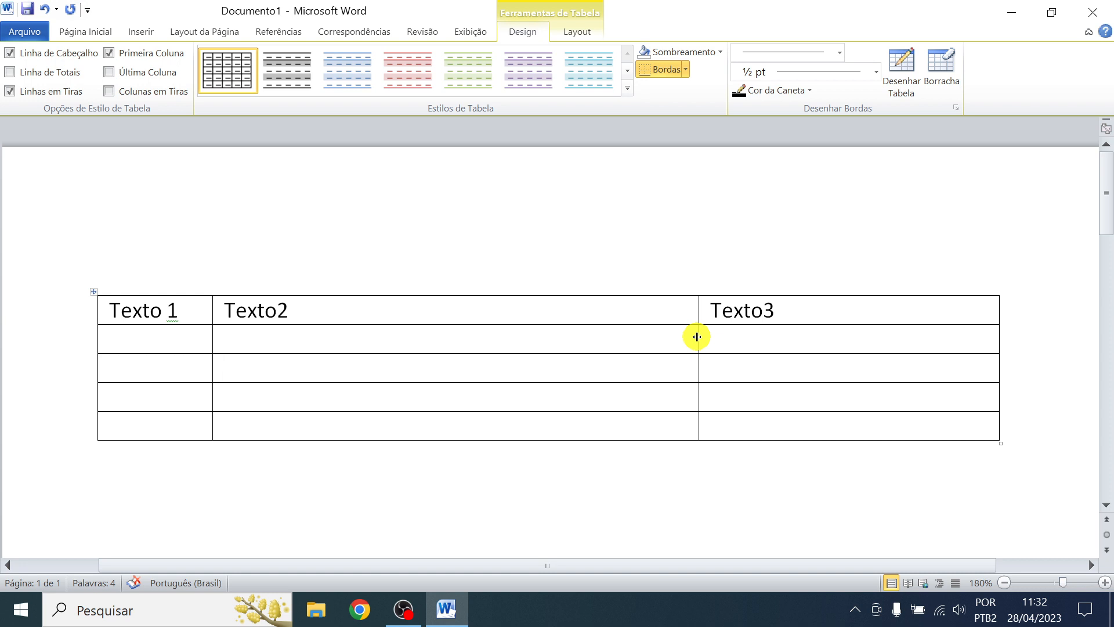
left_click_drag(697, 336, 319, 367)
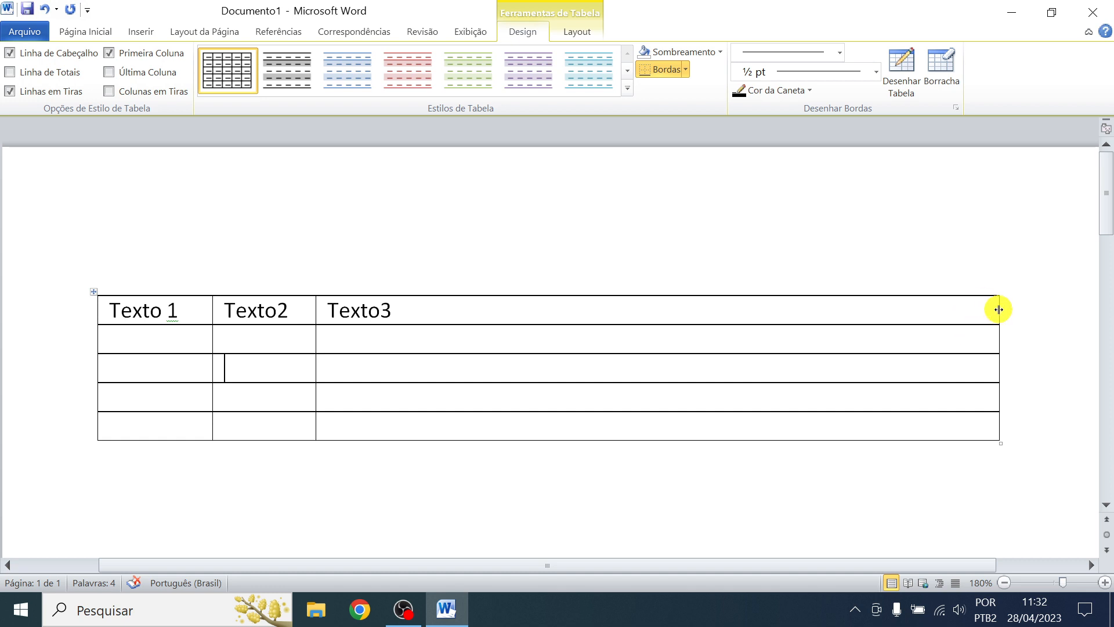
left_click_drag(998, 310, 411, 353)
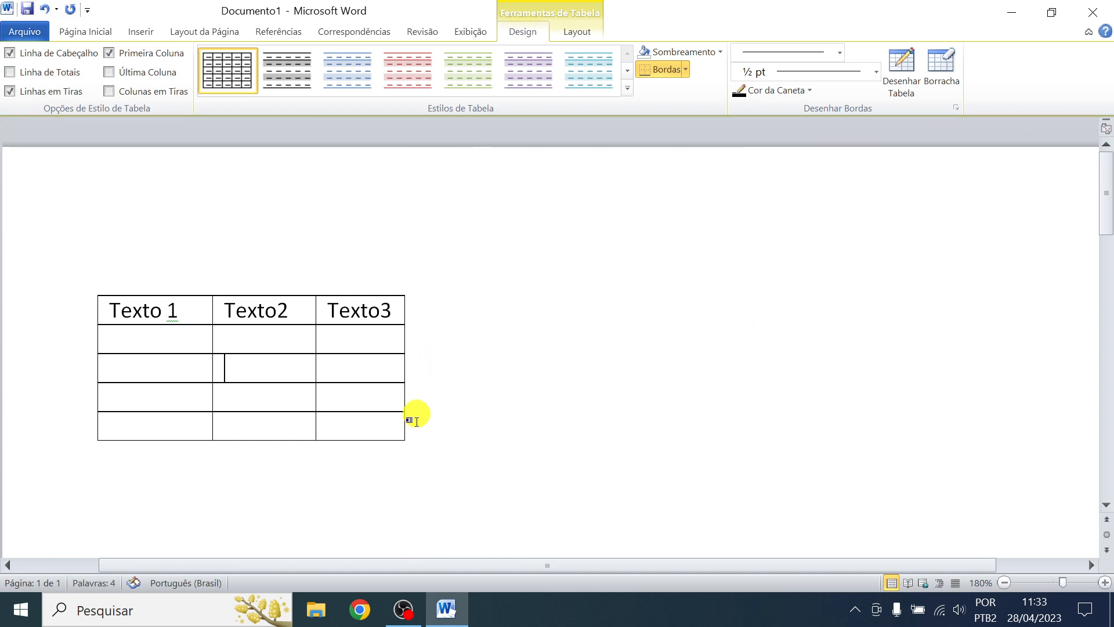
scroll(416, 422, "down", 4, "ctrl")
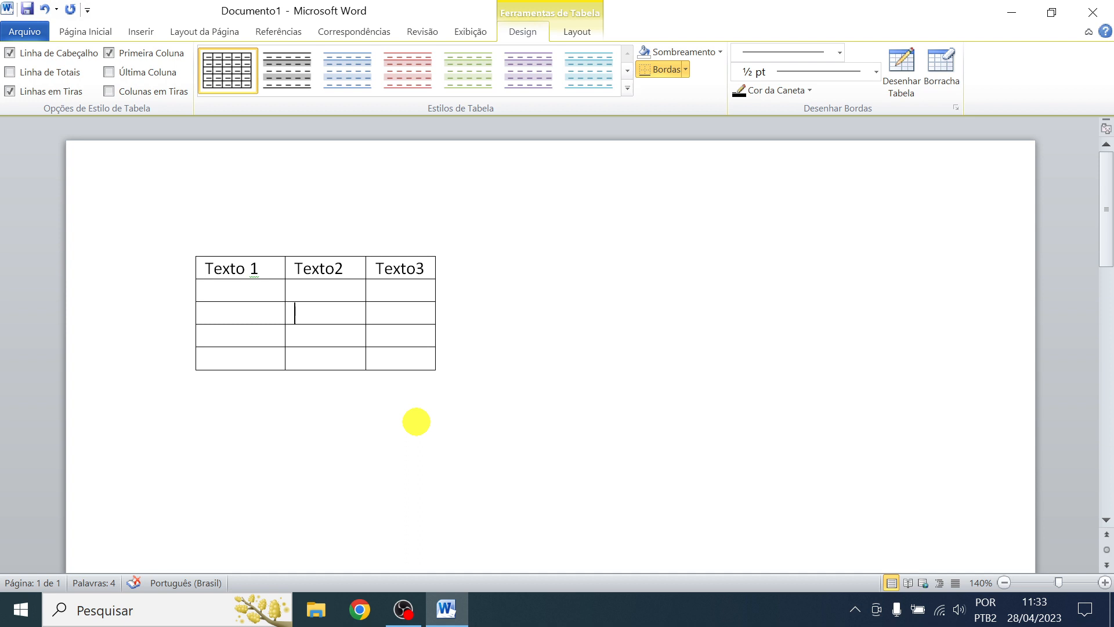
Display the ruler and place the cursor in the middle cell of the table's third row
left_click(465, 32)
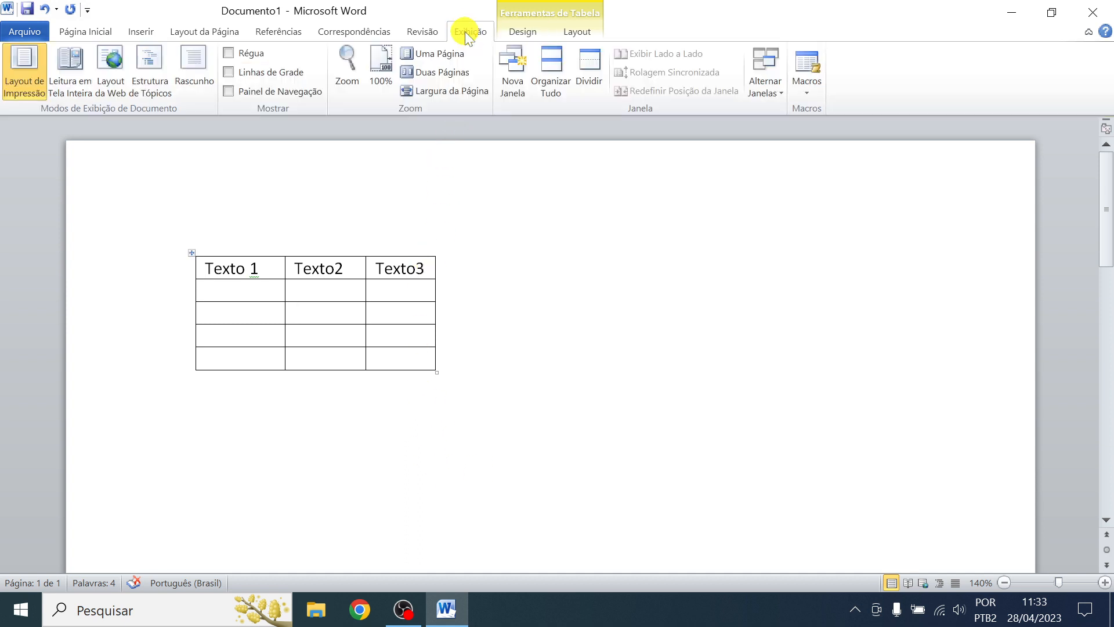
left_click(228, 53)
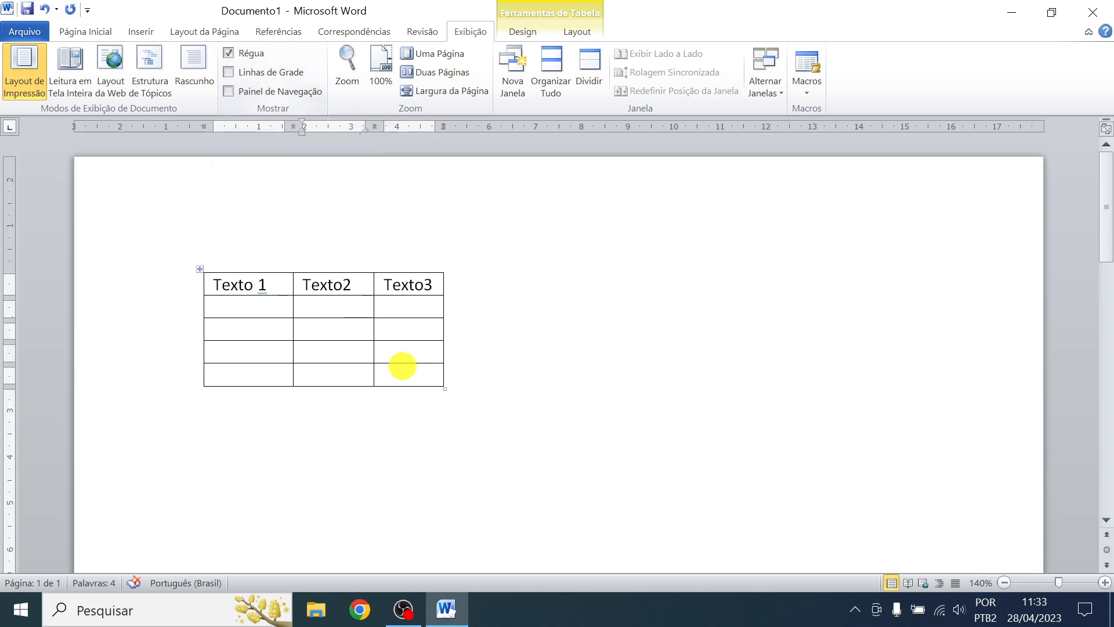
left_click(348, 329)
left_click(84, 30)
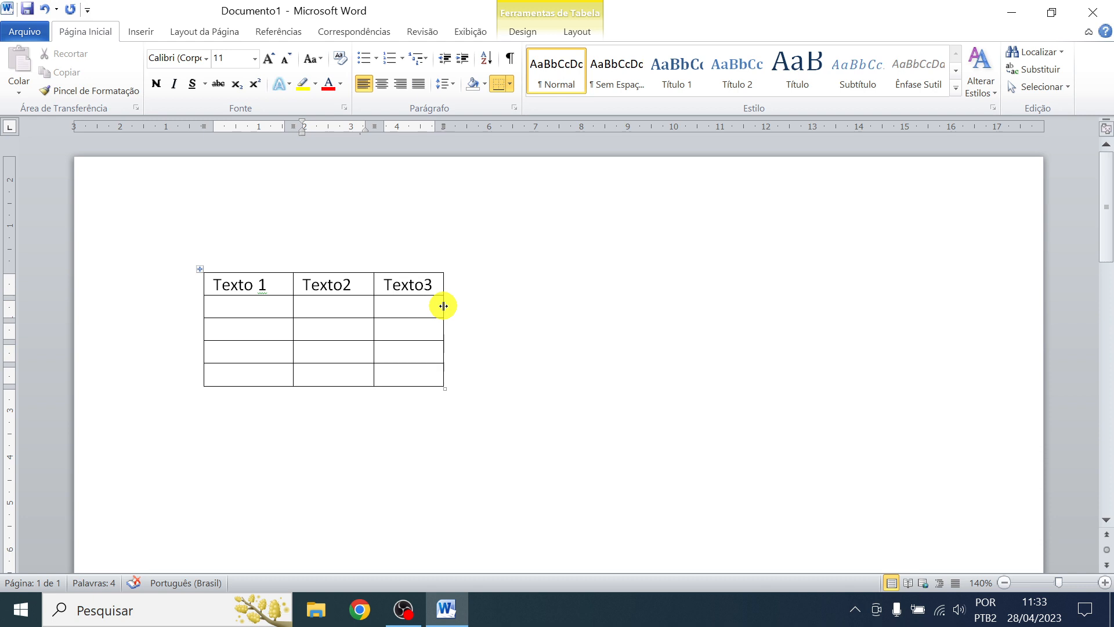
Extend the table's right edge to about 8 cm on the ruler and widen the second column to about 6.2 cm
left_click_drag(444, 306, 581, 332)
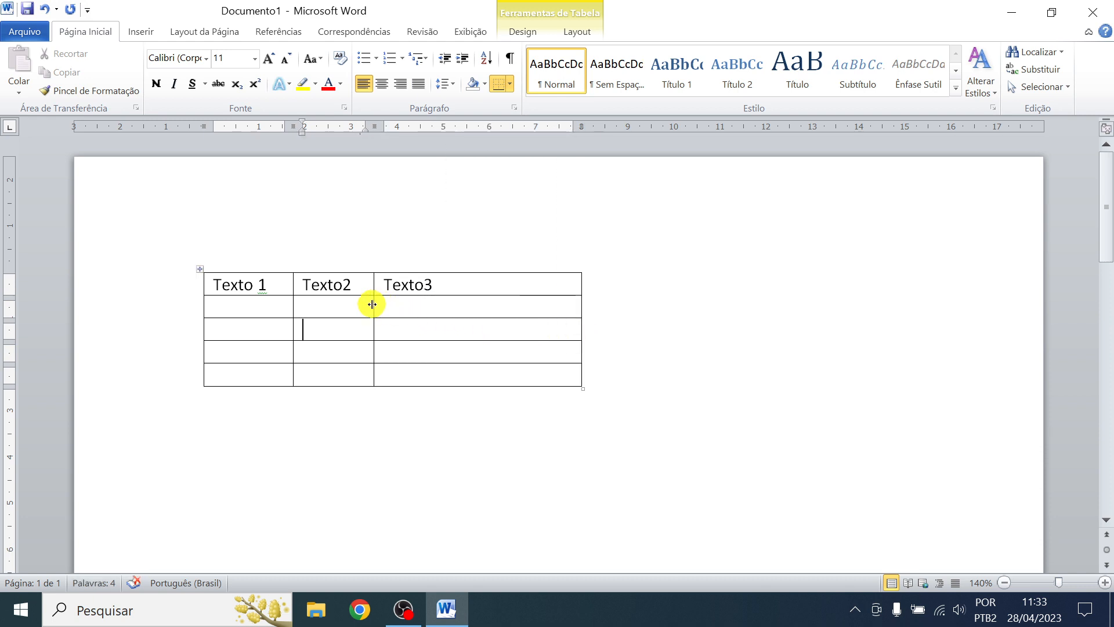
left_click_drag(373, 305, 501, 327)
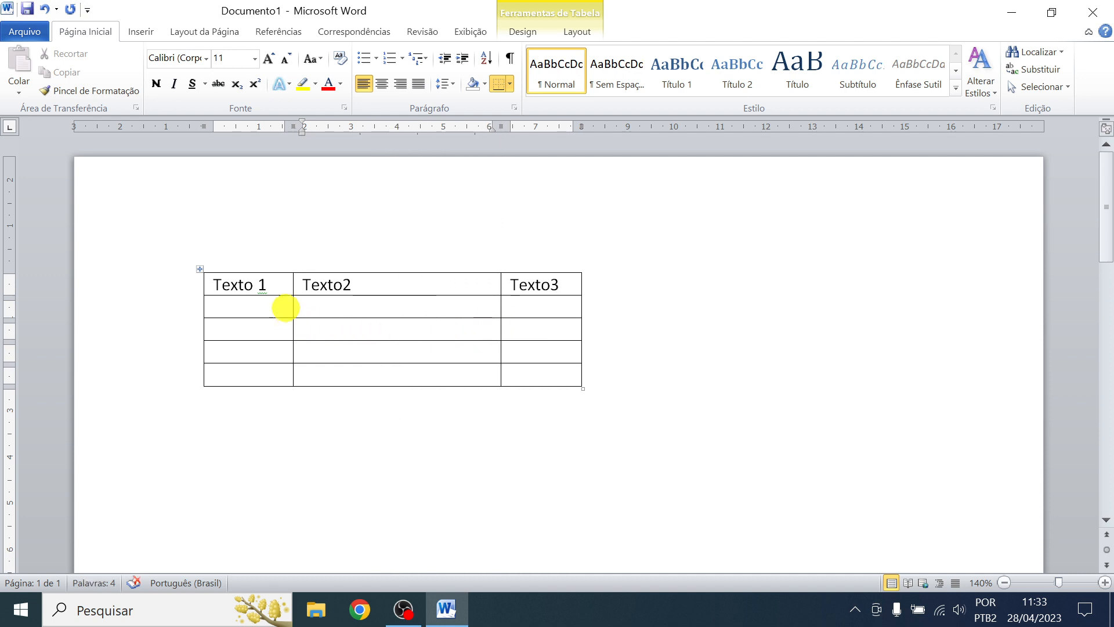
mouse_move(293, 308)
left_mouse_down()
mouse_move(270, 308)
mouse_move(266, 289)
mouse_move(293, 296)
left_mouse_up()
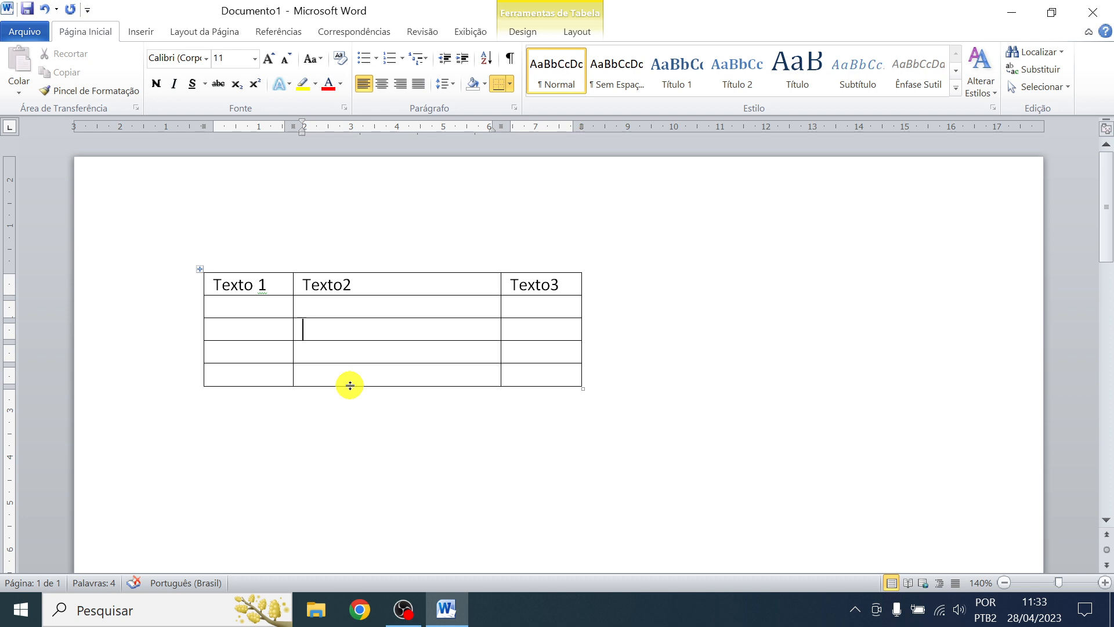
Increase the heights of the table's fifth, fourth and third rows, in that order
left_click_drag(350, 385, 350, 469)
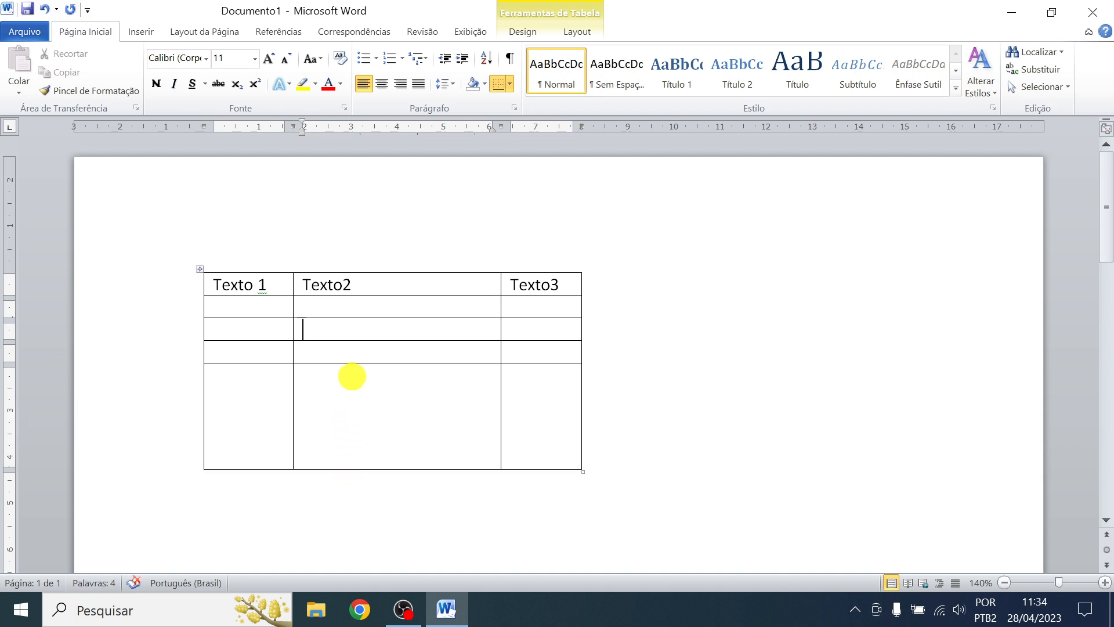
left_click_drag(353, 365, 353, 409)
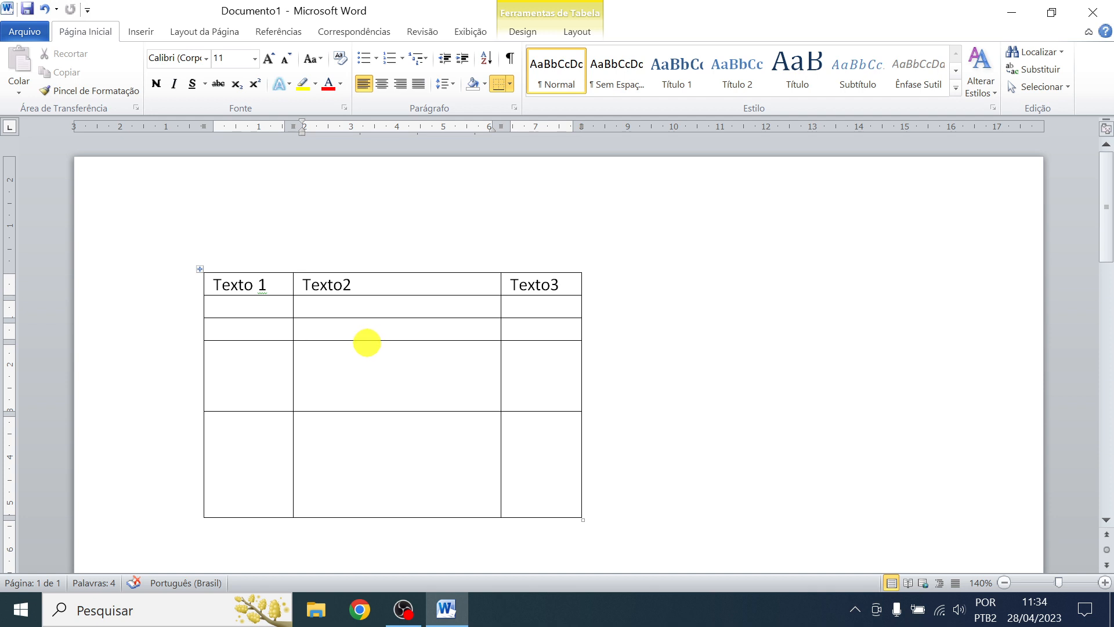
left_click_drag(362, 340, 362, 383)
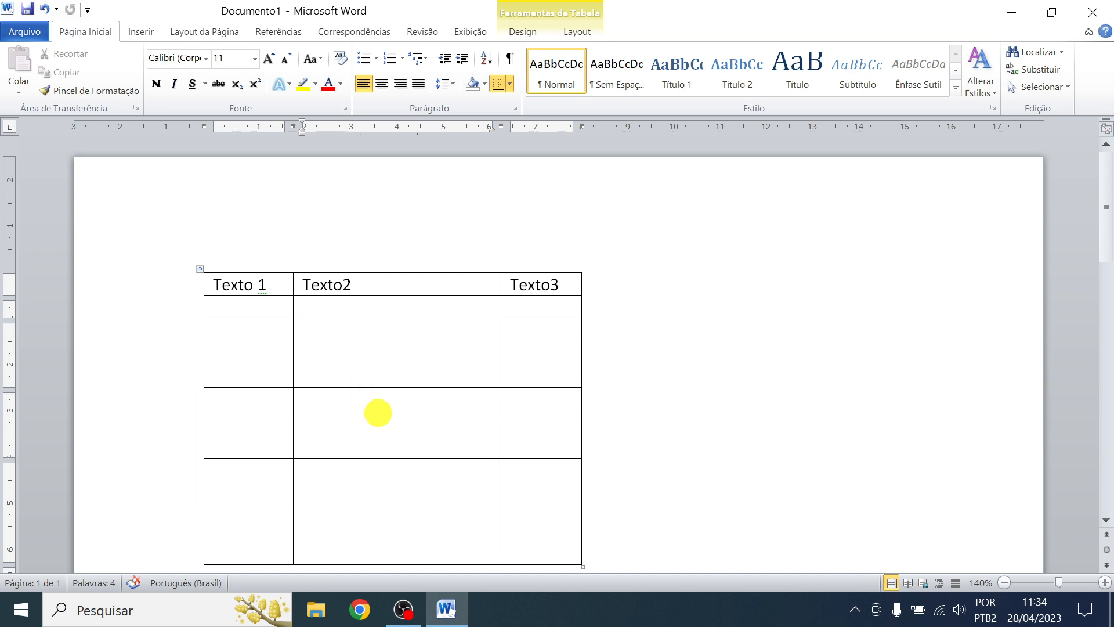
scroll(378, 412, "down", 1, "ctrl")
scroll(378, 413, "down", 1, "ctrl")
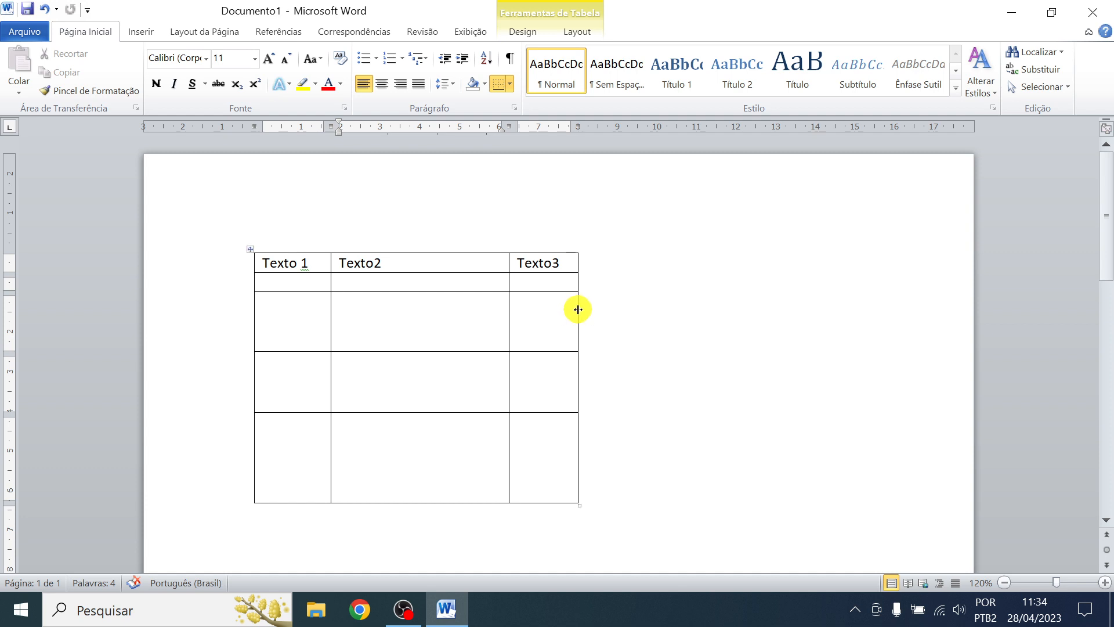
Widen the third column to about 3 cm and narrow the first column until its heading wraps onto two lines
left_click_drag(578, 309, 627, 316)
left_click(334, 319)
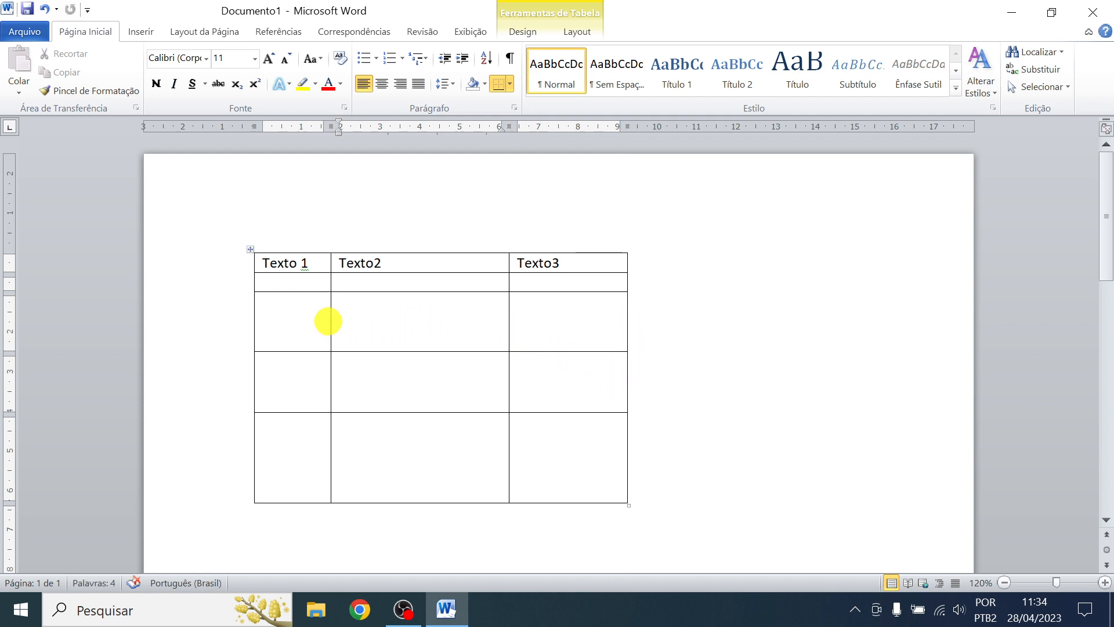
left_click_drag(330, 322, 311, 319)
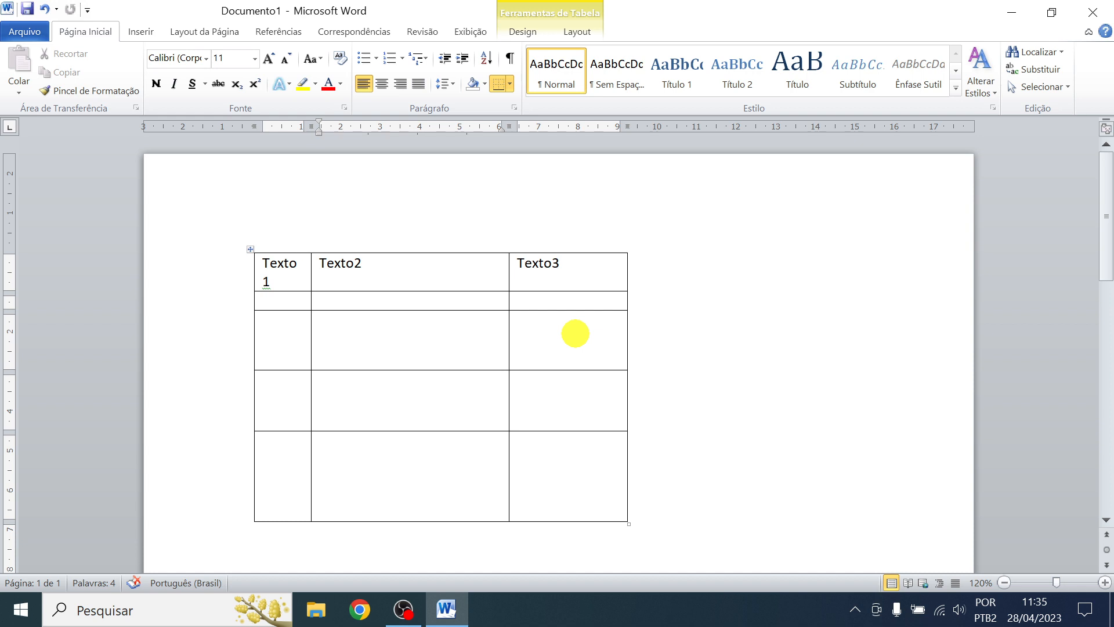
Distribute all three table columns evenly across the table's width and clear the selection
left_click(278, 246)
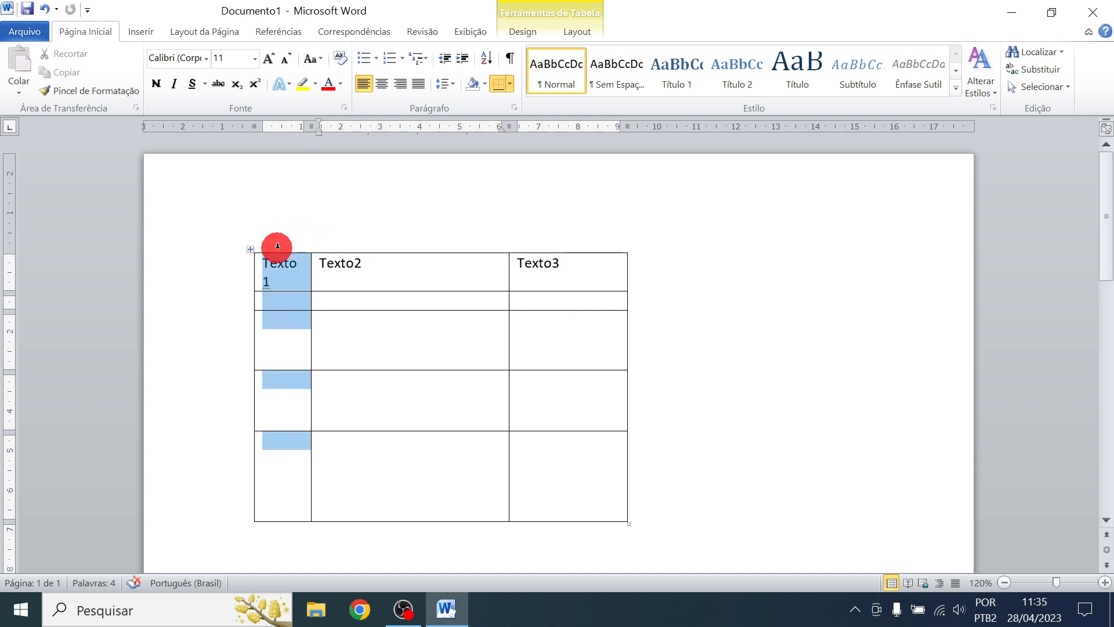
left_click_drag(277, 246, 522, 245)
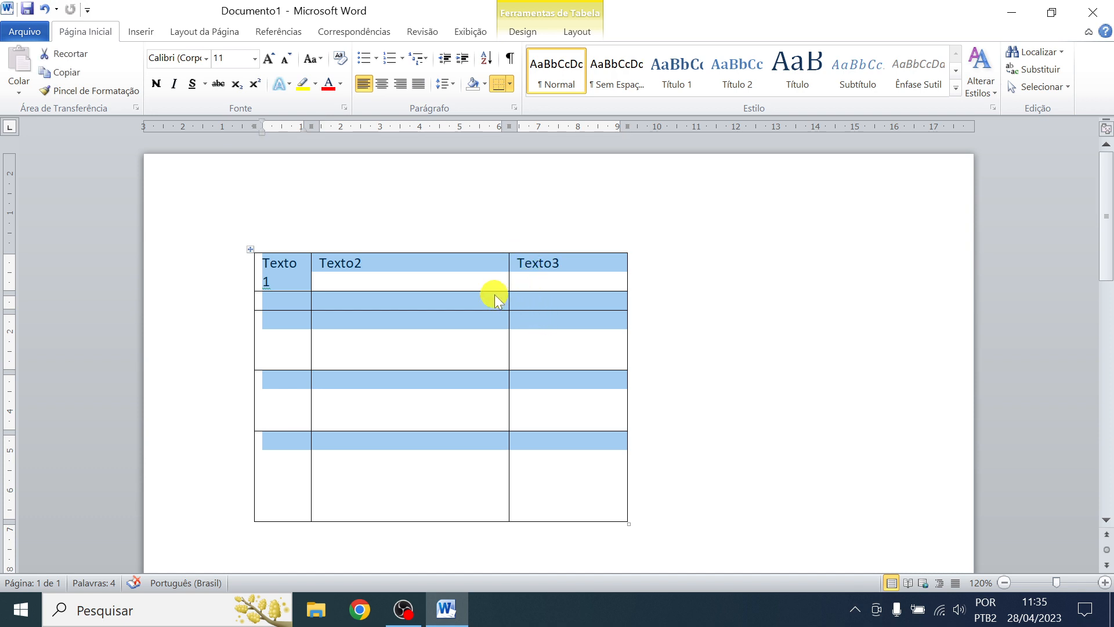
left_click(580, 32)
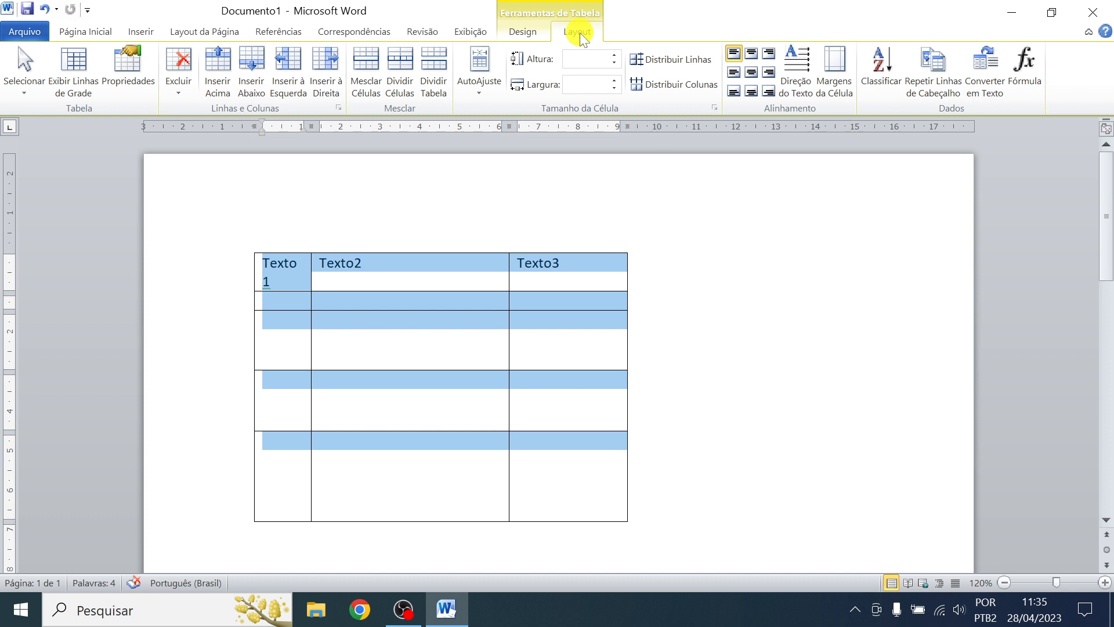
left_click(688, 88)
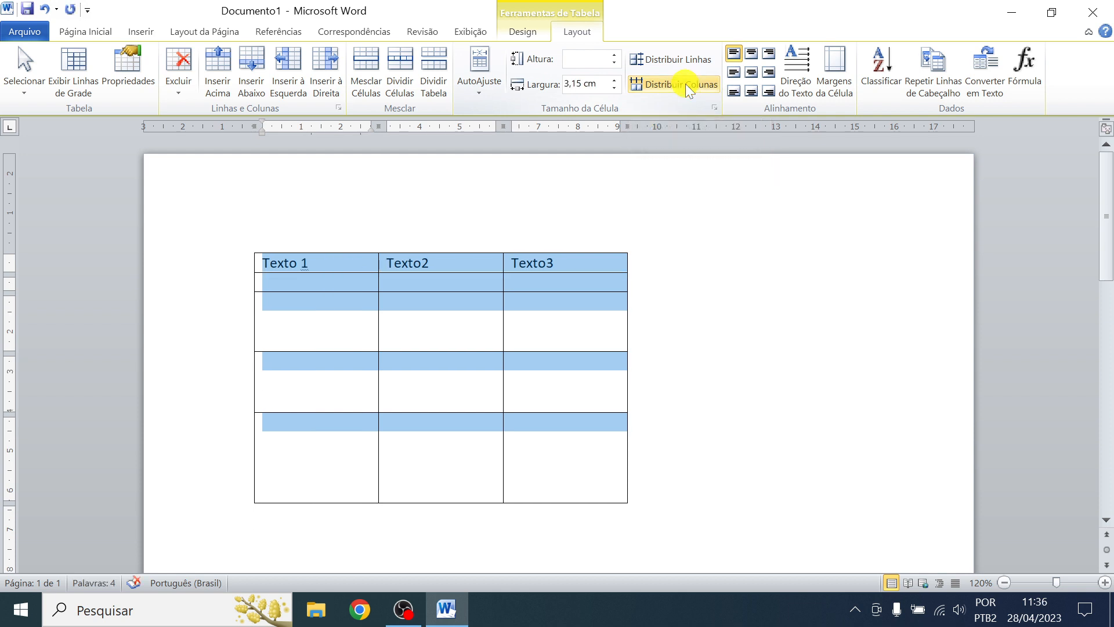
left_click(463, 318)
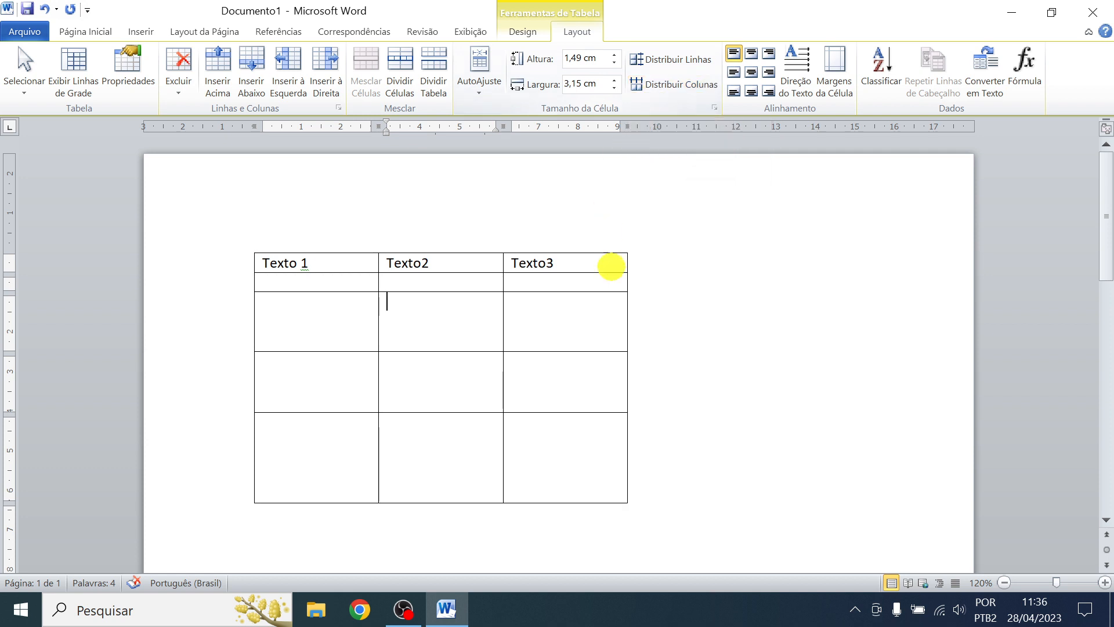
Increase the heights of the second, fourth and fifth rows and reduce the third row to about 0.74 cm
scroll(632, 331, "down", 1)
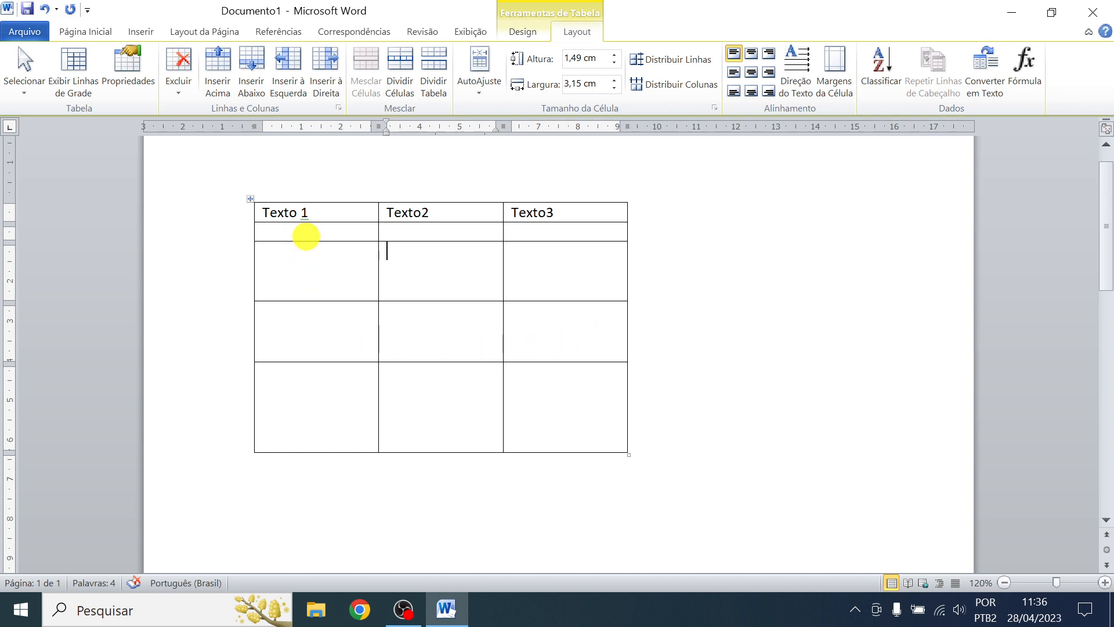
mouse_move(300, 241)
left_mouse_down()
mouse_move(297, 230)
mouse_move(313, 253)
left_mouse_up()
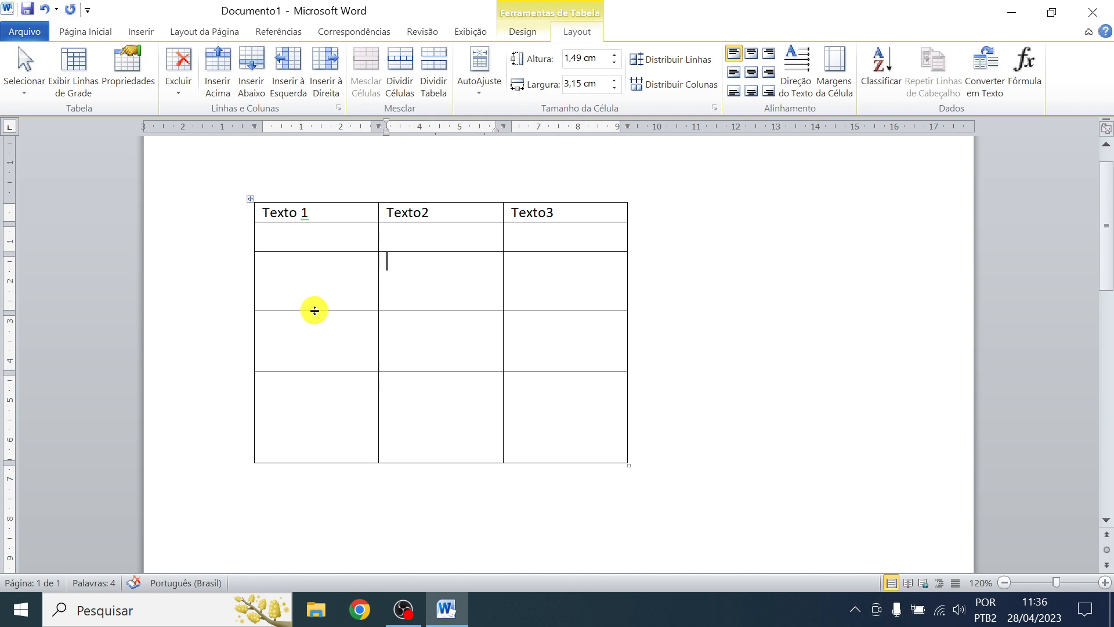
left_click_drag(316, 312, 313, 281)
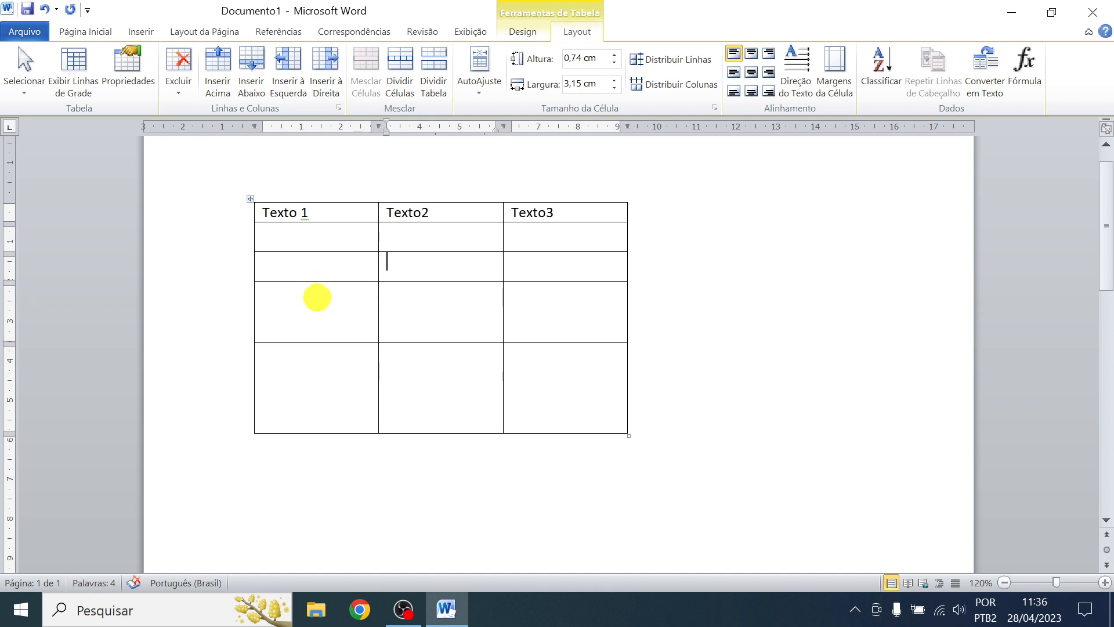
left_click_drag(316, 342, 315, 366)
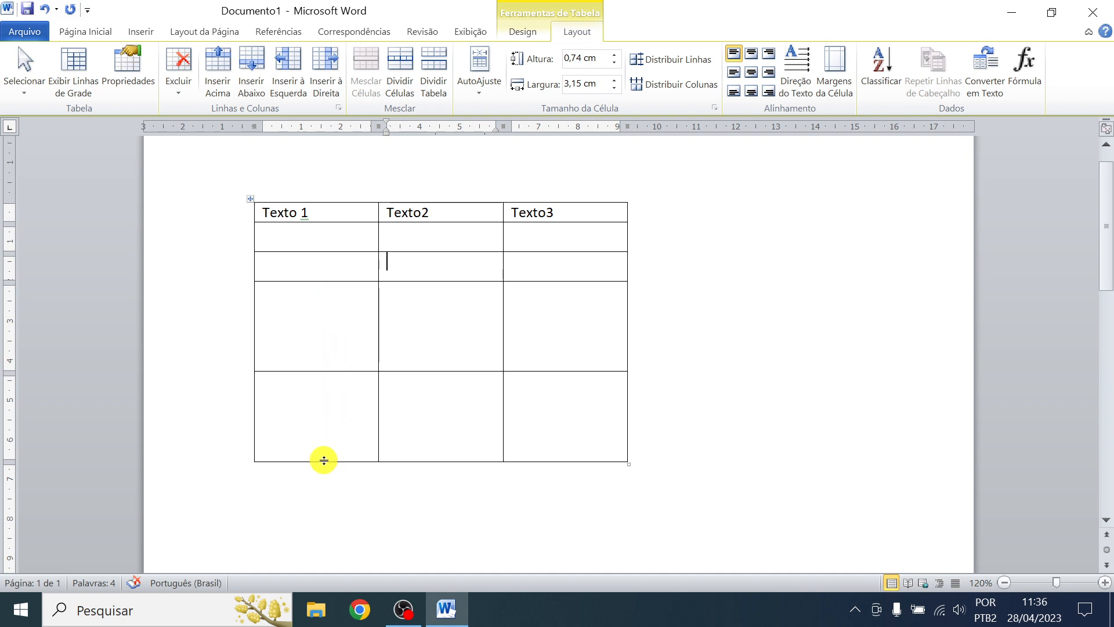
left_click_drag(324, 460, 324, 504)
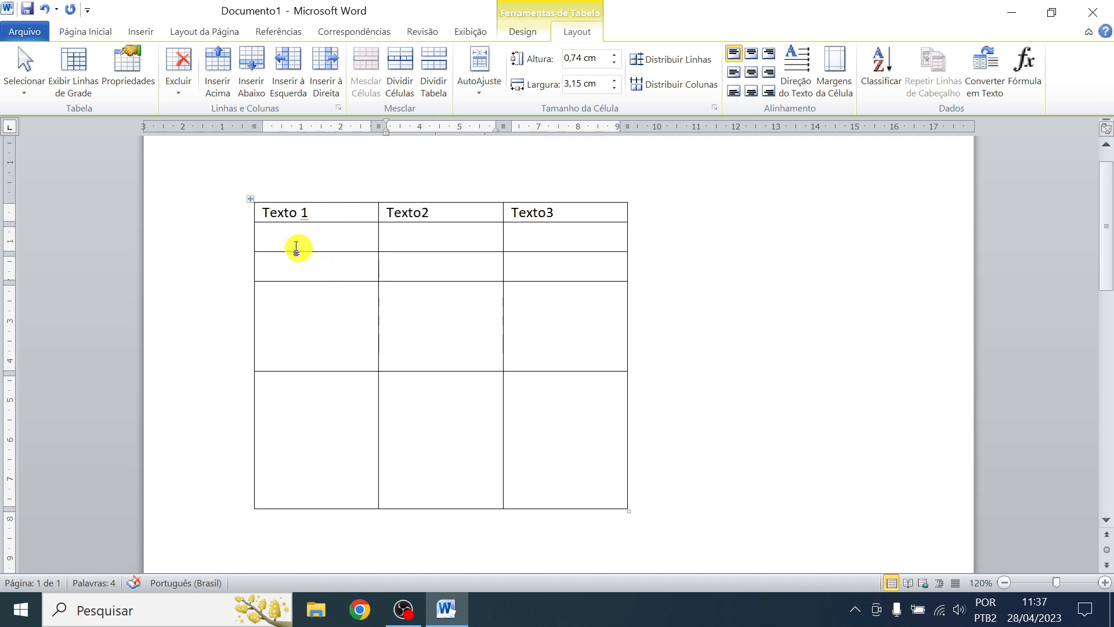
Distribute all five table rows evenly in height, clear the selection and check each row's height in the first column
left_click(241, 216)
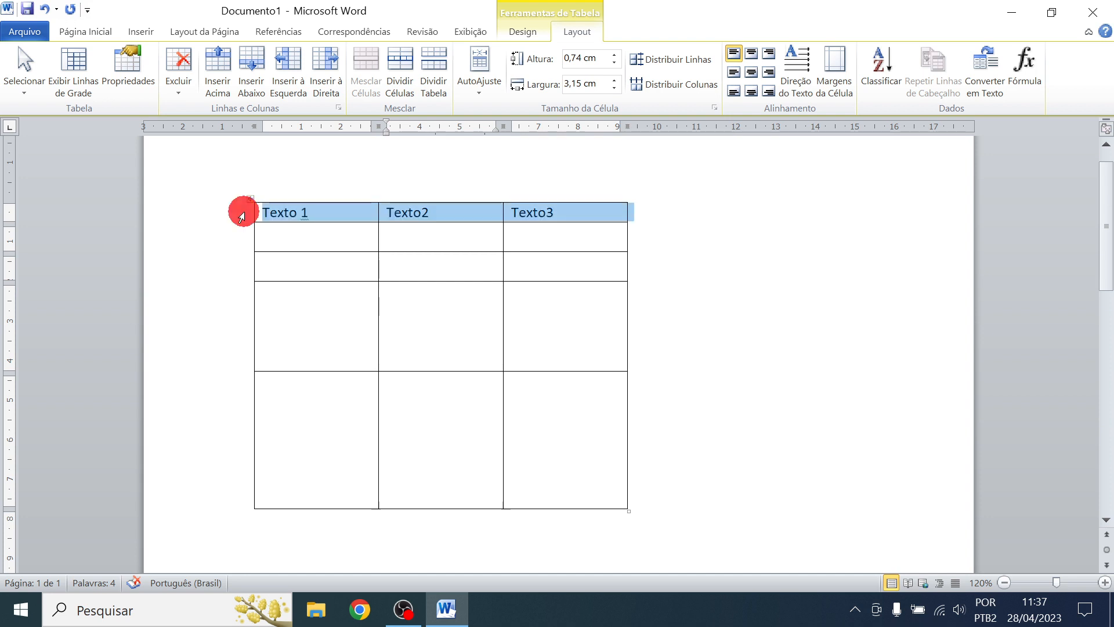
left_click_drag(241, 216, 242, 393)
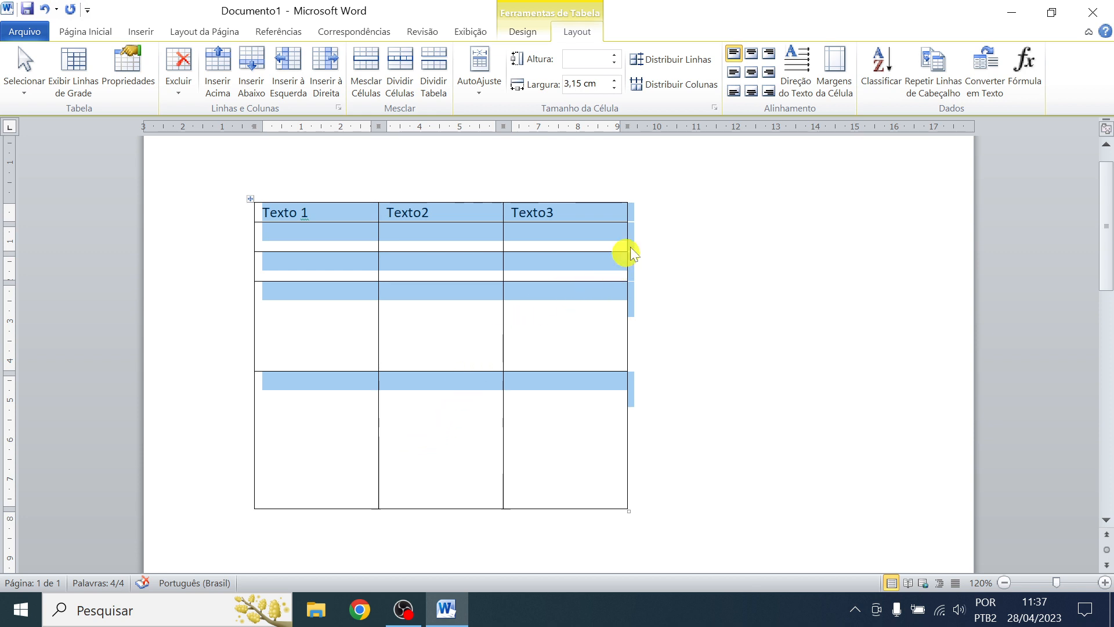
left_click(664, 58)
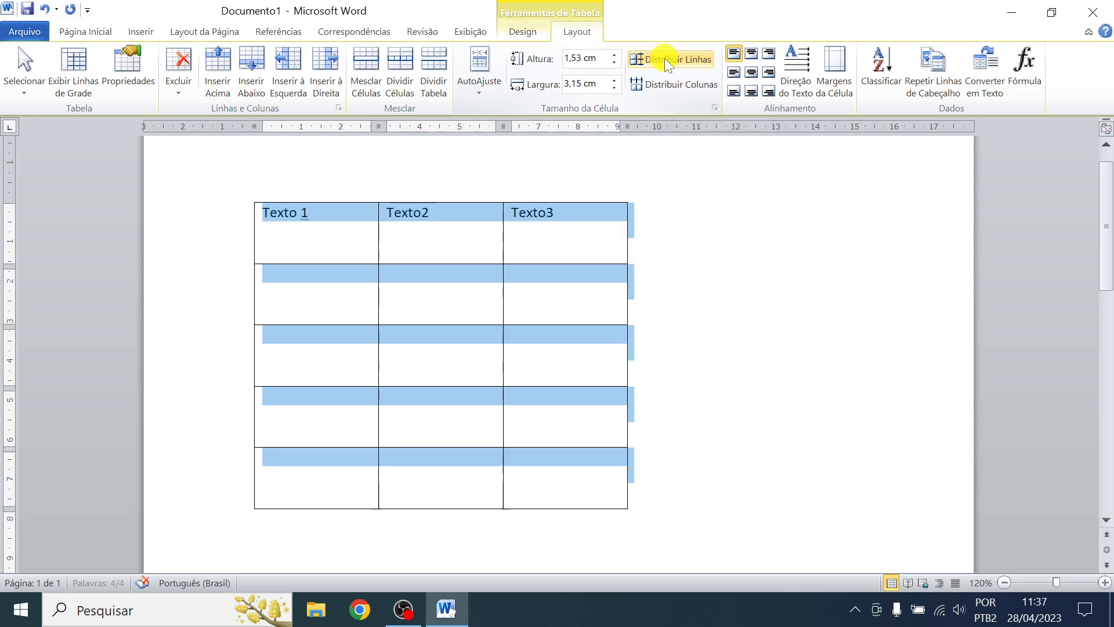
left_click(342, 241)
left_click(336, 305)
left_click(314, 367)
left_click(318, 406)
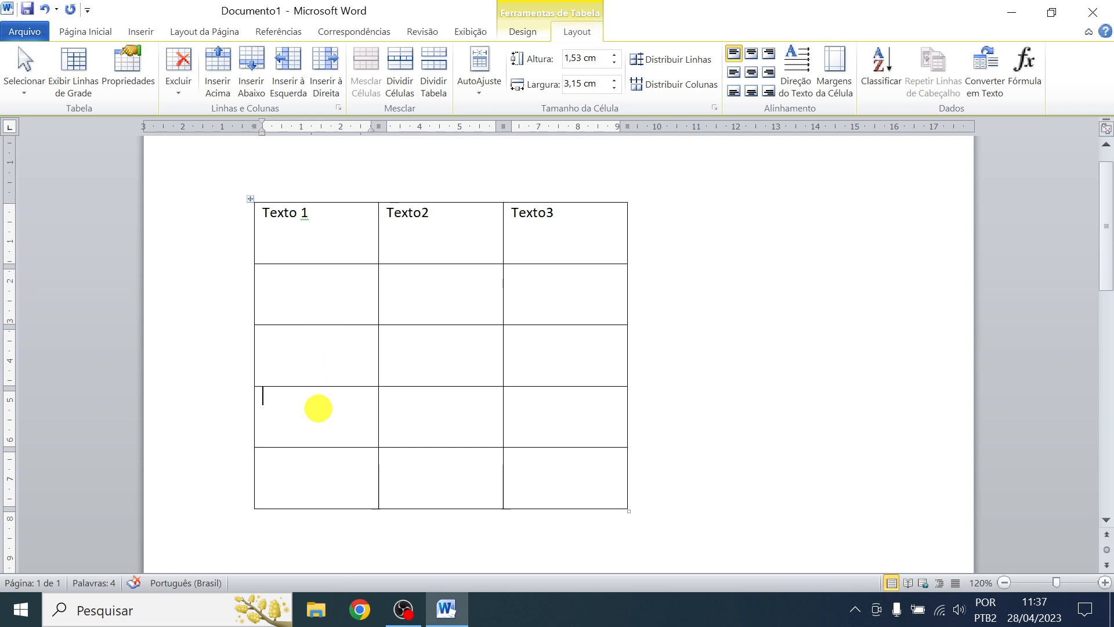
left_click(304, 488)
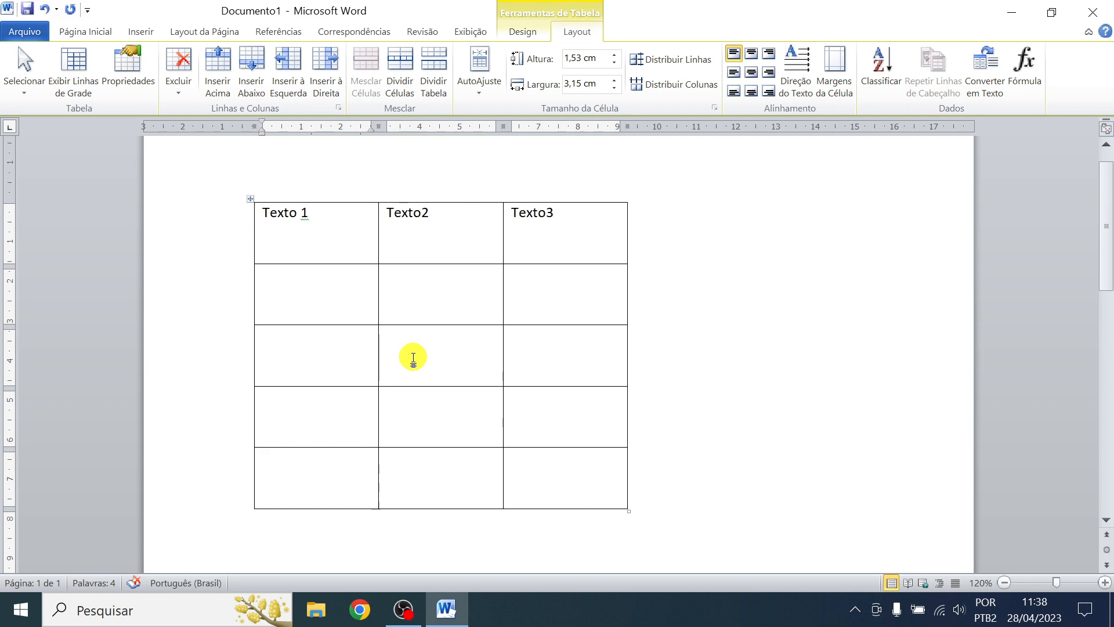
Increase the fifth row's height to about 3.04 cm and widen the second column to about 4.3 cm
scroll(413, 358, "down", 1)
scroll(413, 358, "down", 1)
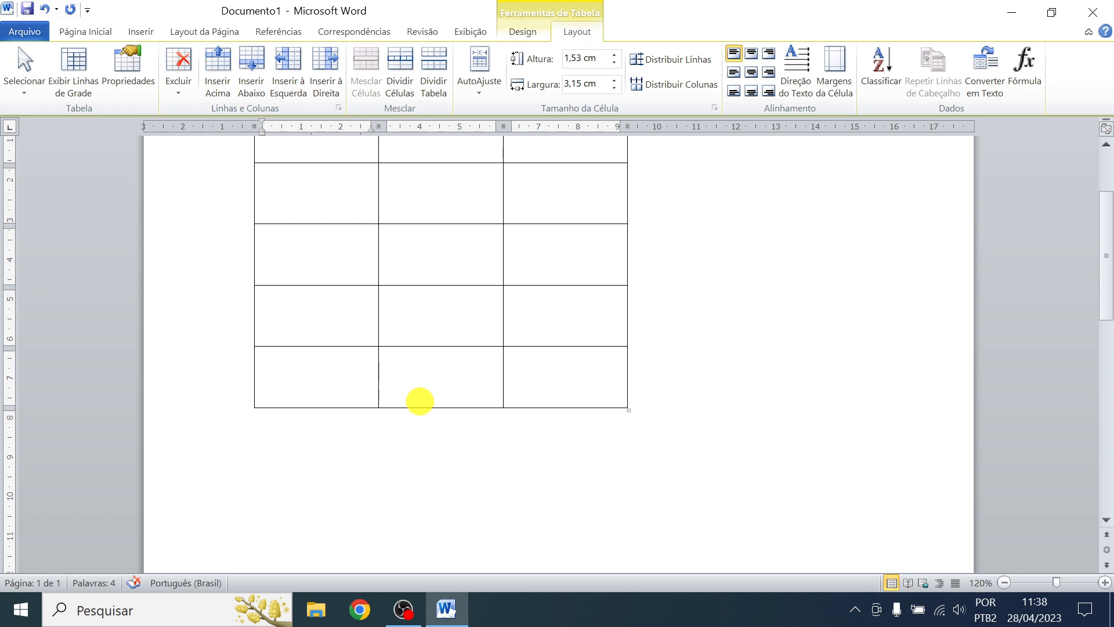
left_click_drag(416, 405, 418, 462)
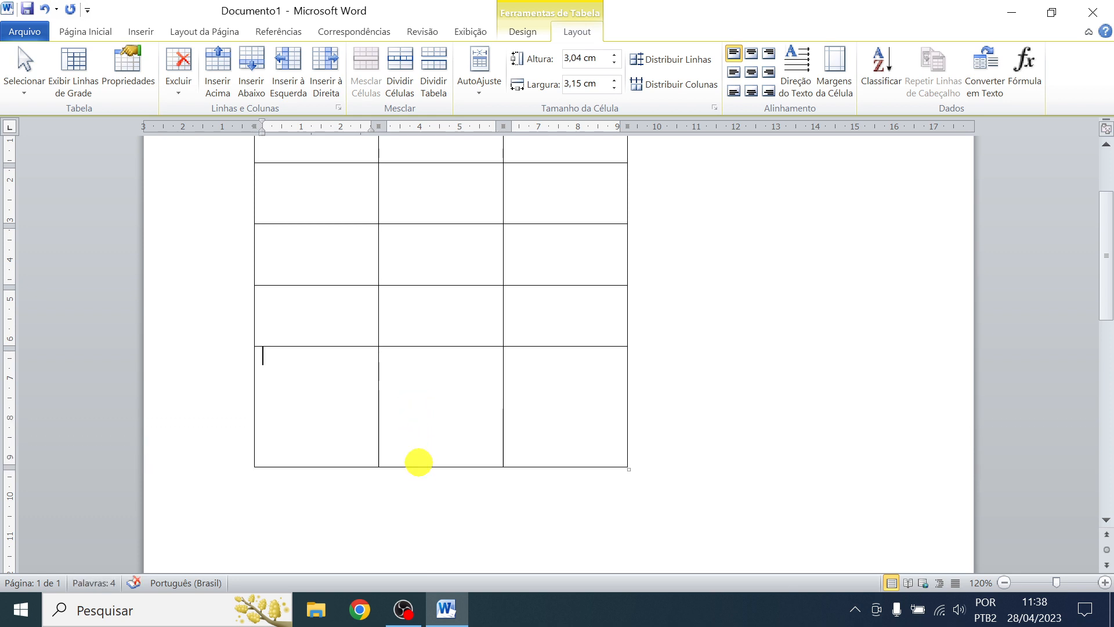
left_click_drag(502, 398, 548, 403)
Enter "texto" in the fifth row's middle cell, try the available cell alignments and centre it horizontally and vertically
left_click(448, 404)
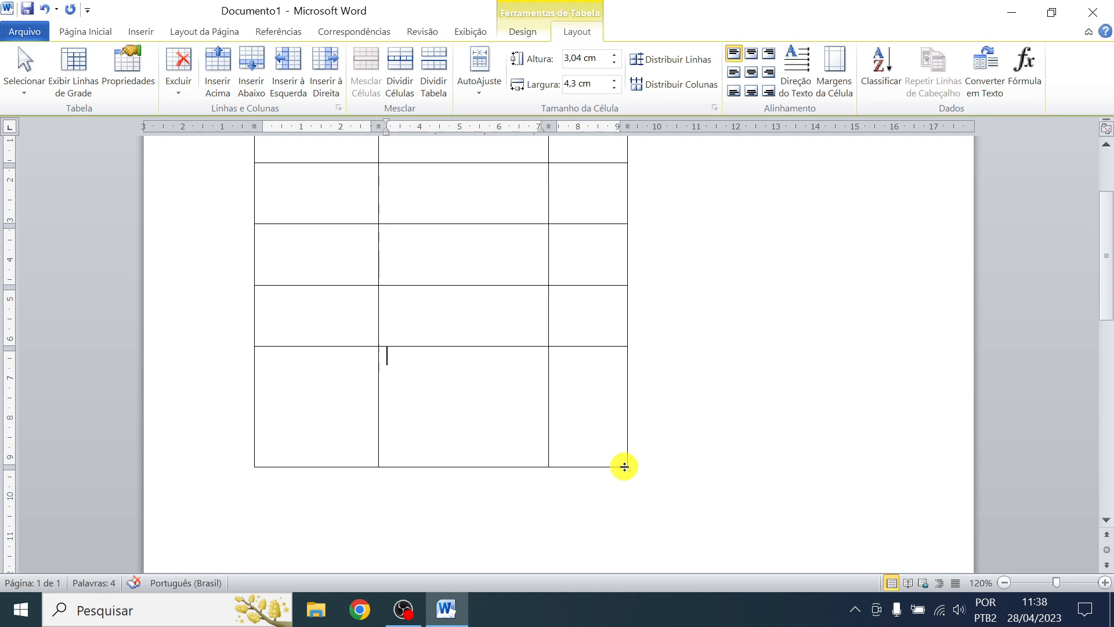
type("texto")
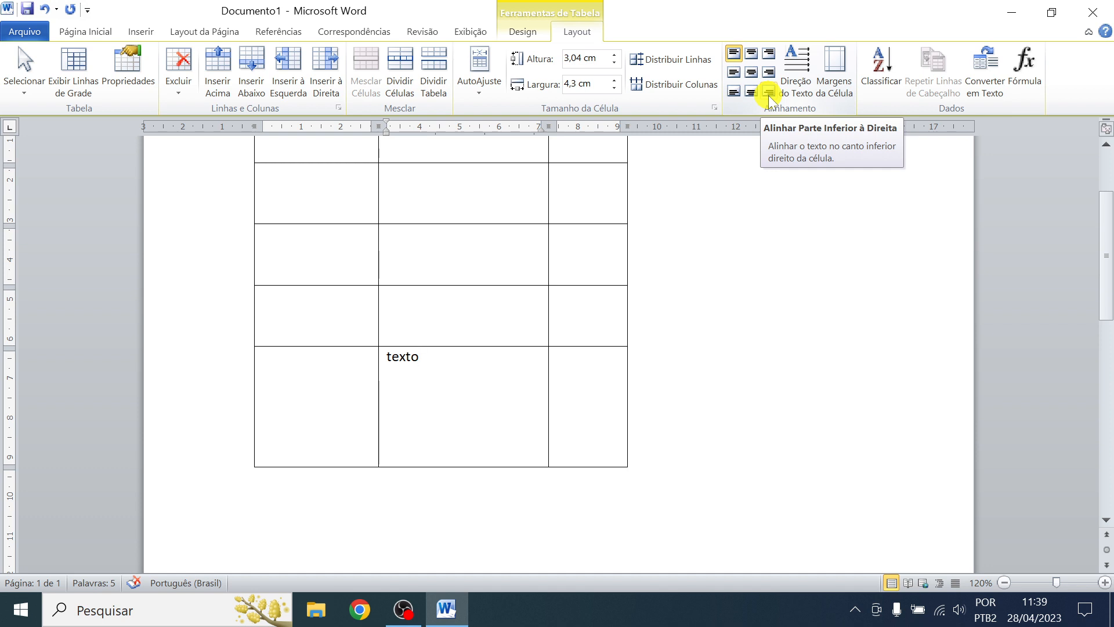
left_click(734, 72)
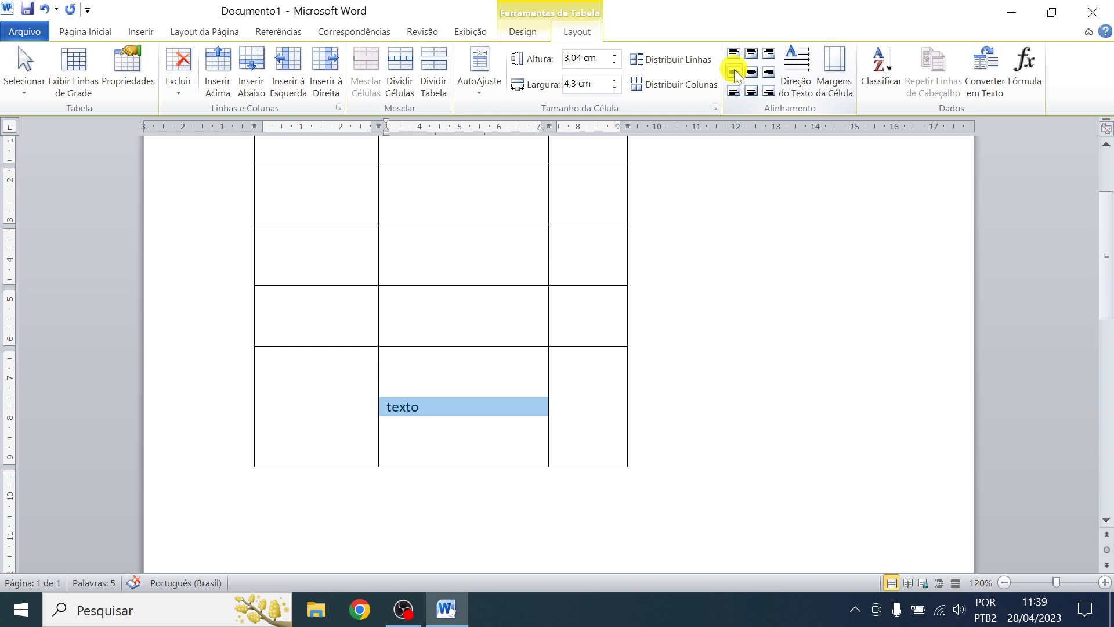
left_click(734, 93)
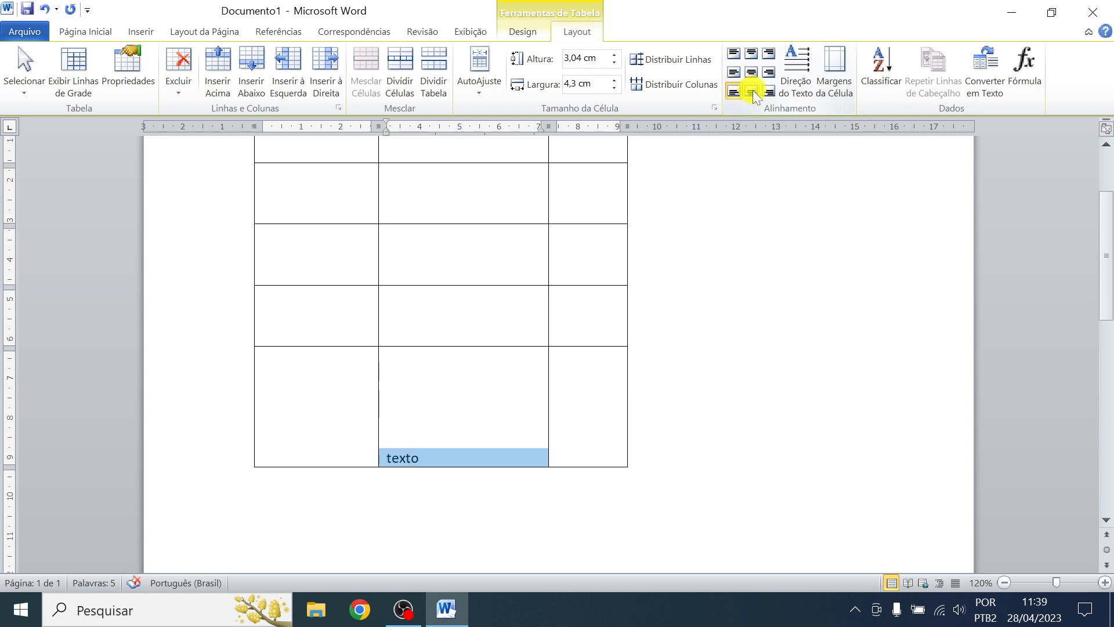
left_click(753, 93)
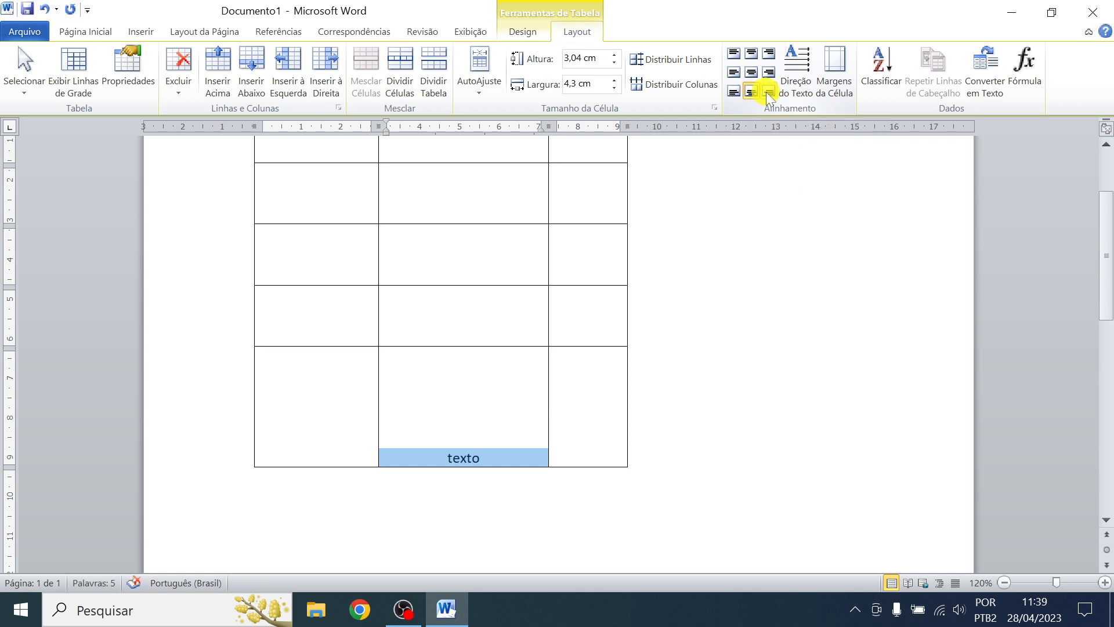
left_click(769, 92)
left_click(768, 72)
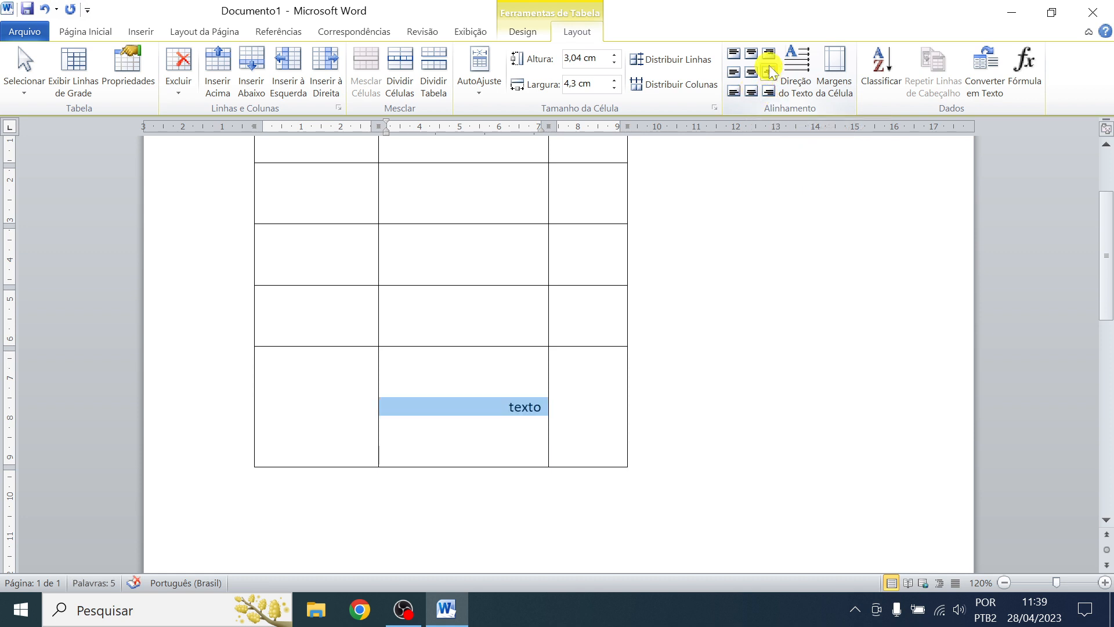
left_click(769, 52)
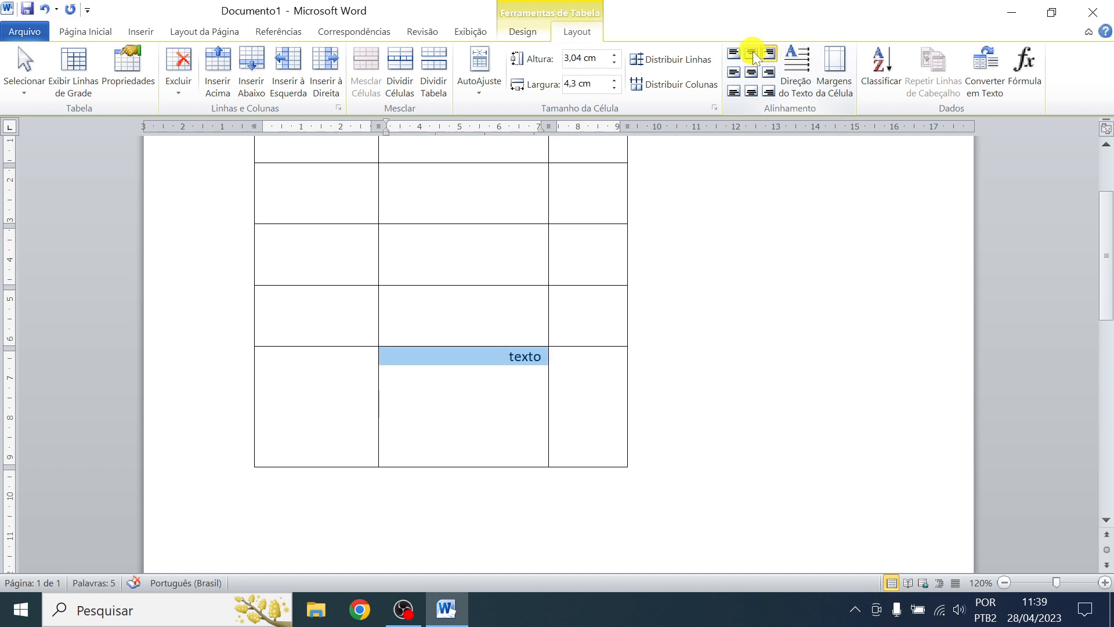
left_click(752, 53)
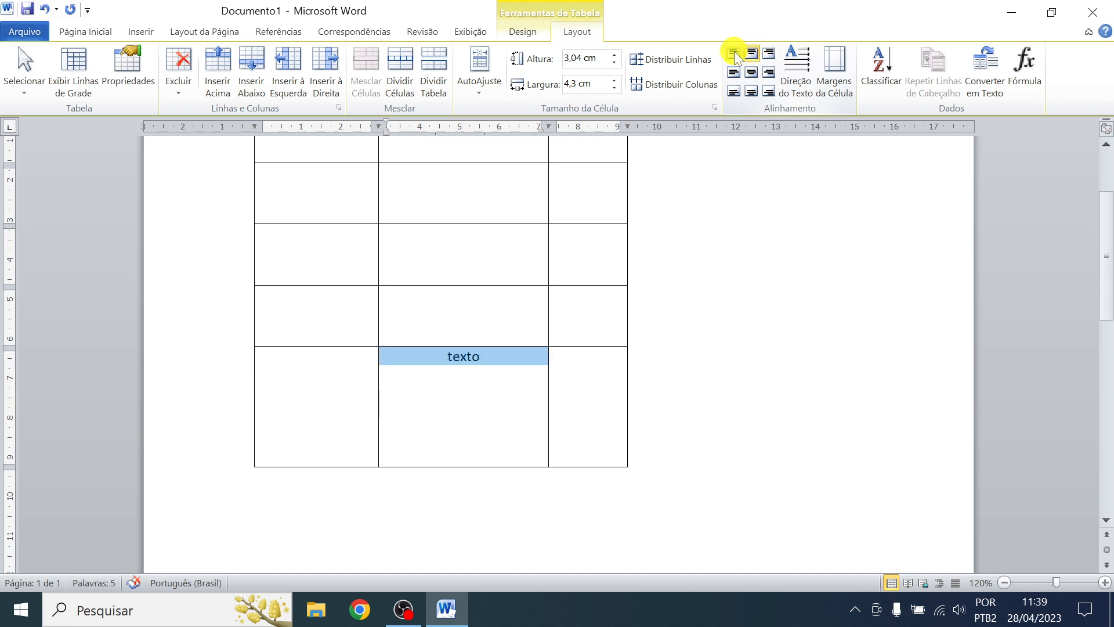
left_click(735, 54)
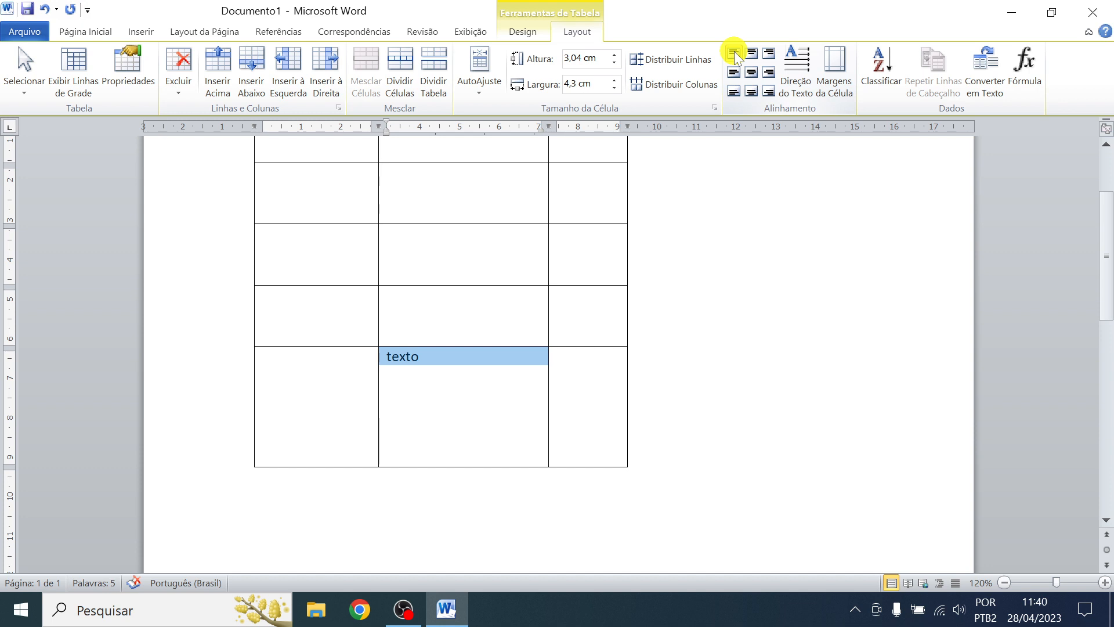
left_click(751, 75)
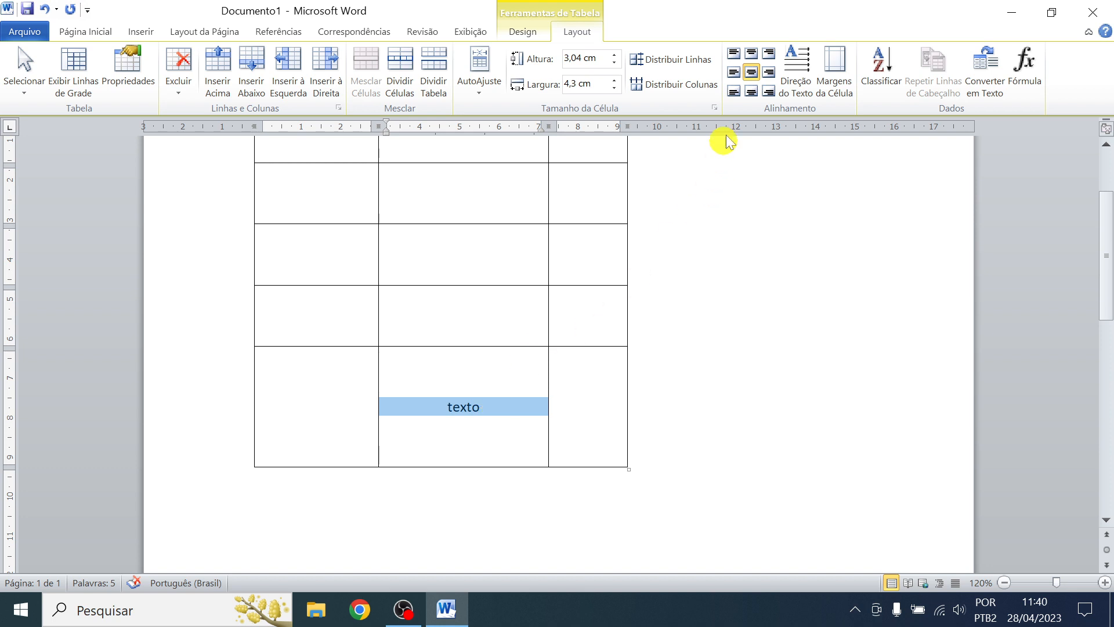
Try the outer alignments of the "texto" cell again, starting from top left, and return the text to the cell's centre
left_click(732, 54)
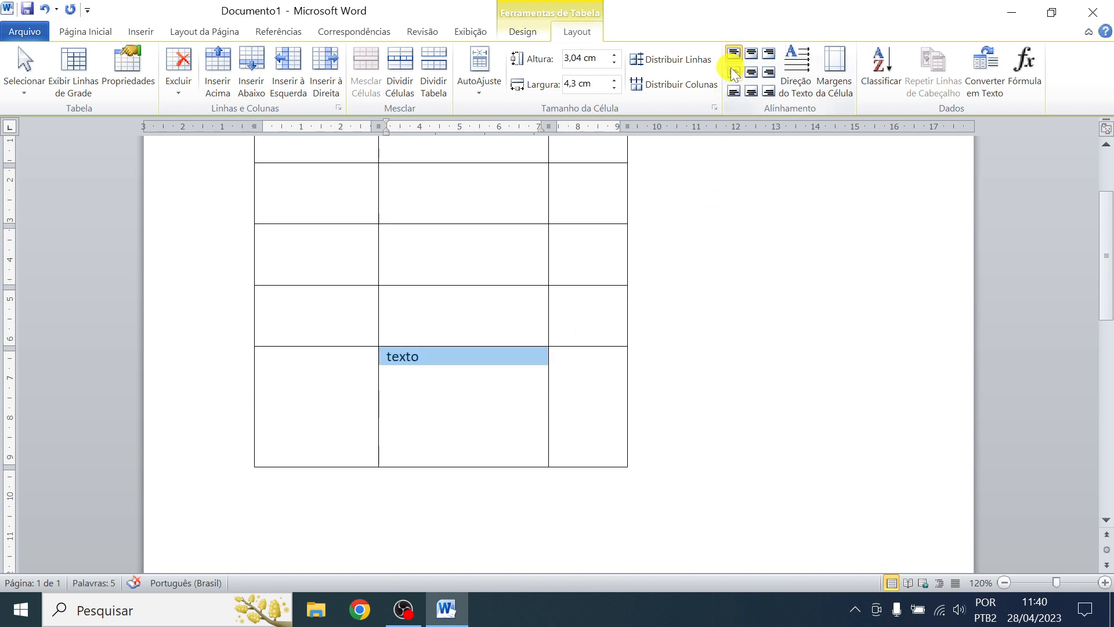
left_click(731, 71)
left_click(733, 91)
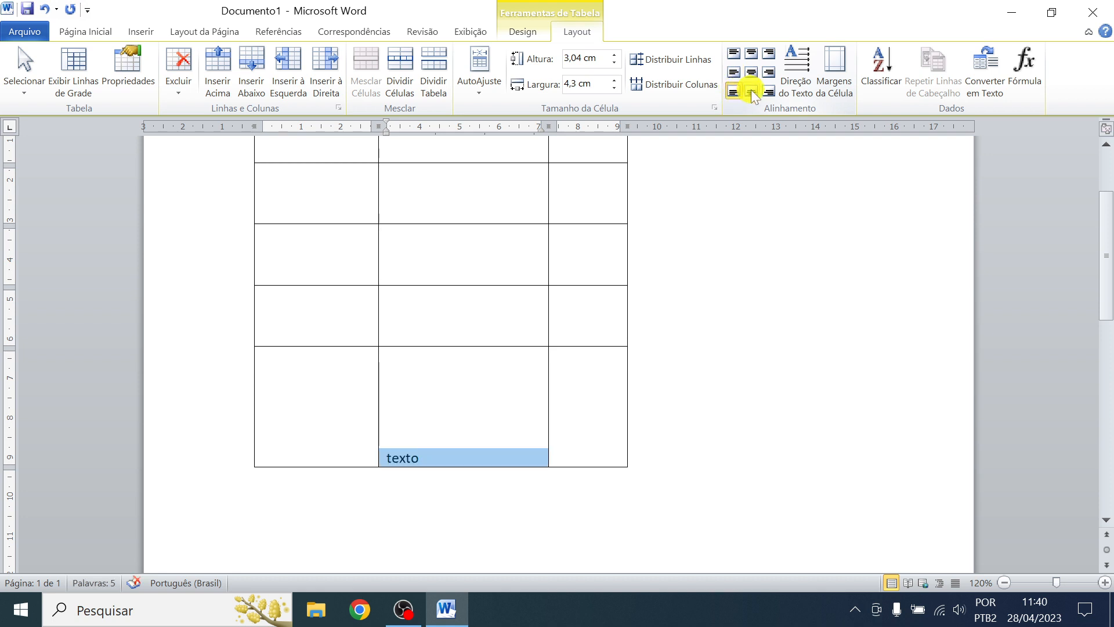
left_click(751, 92)
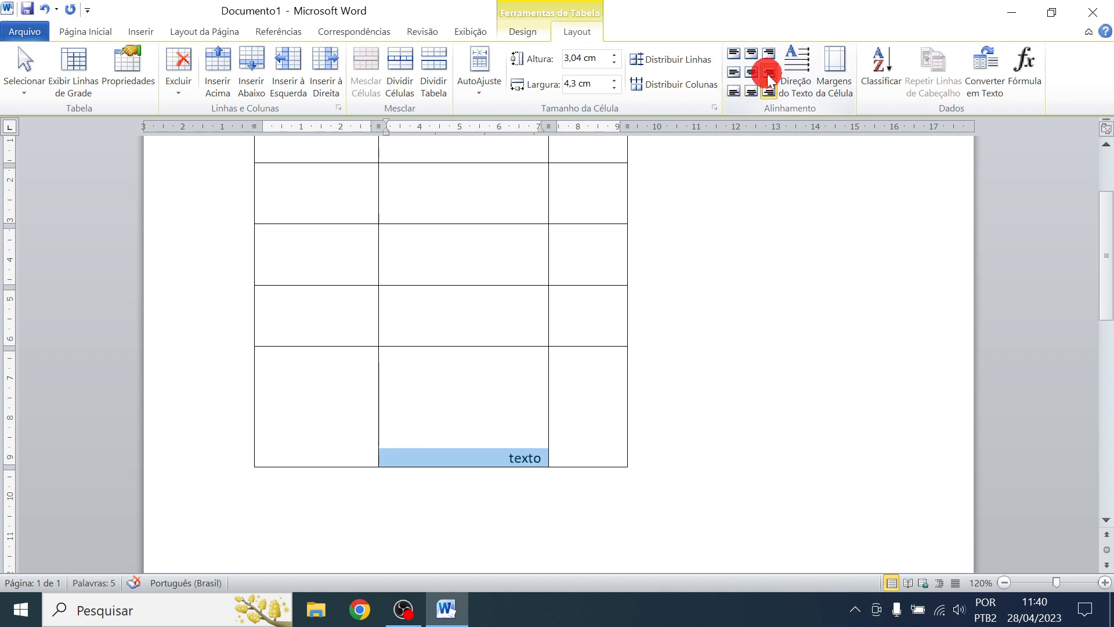
left_click(769, 71)
left_click(769, 53)
left_click(751, 52)
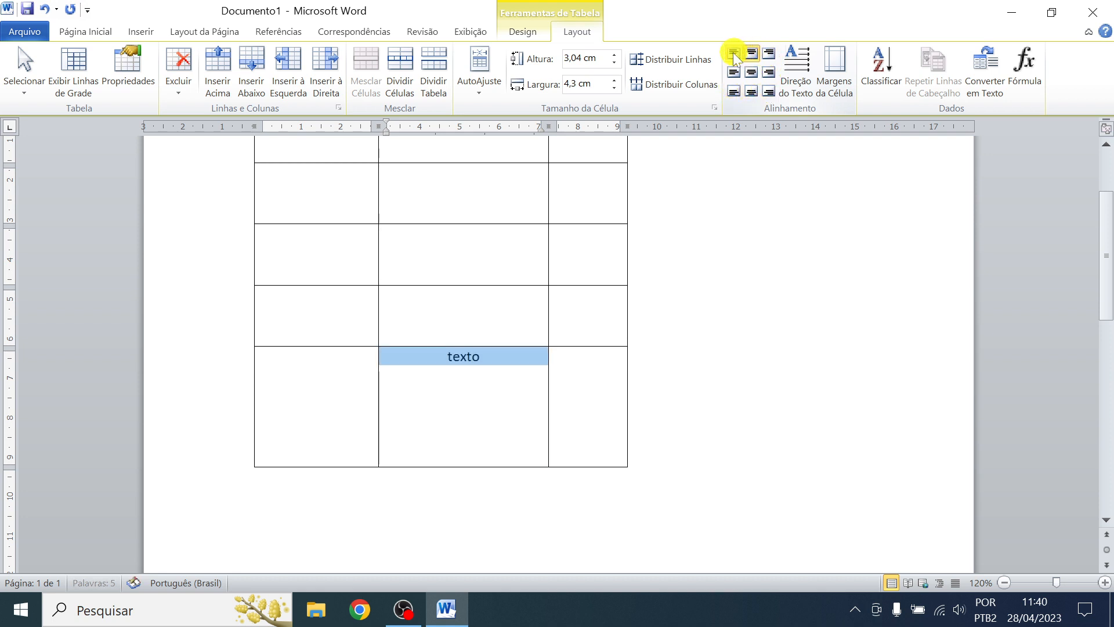
left_click(733, 52)
left_click(752, 73)
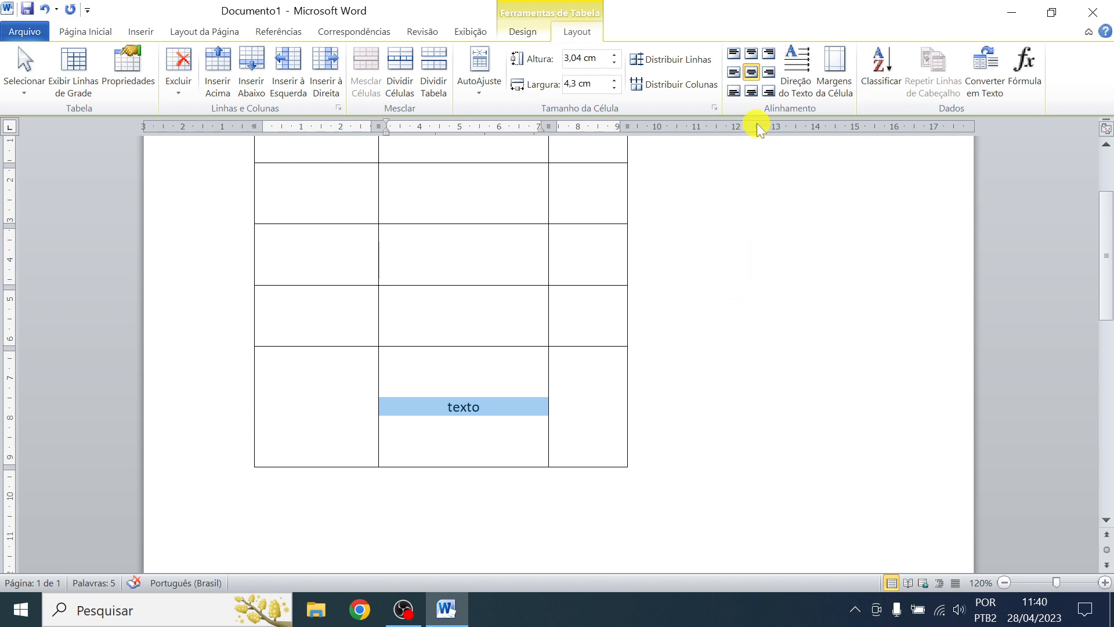
Cycle the "texto" cell through the available text directions until the text is horizontal again
left_click(794, 71)
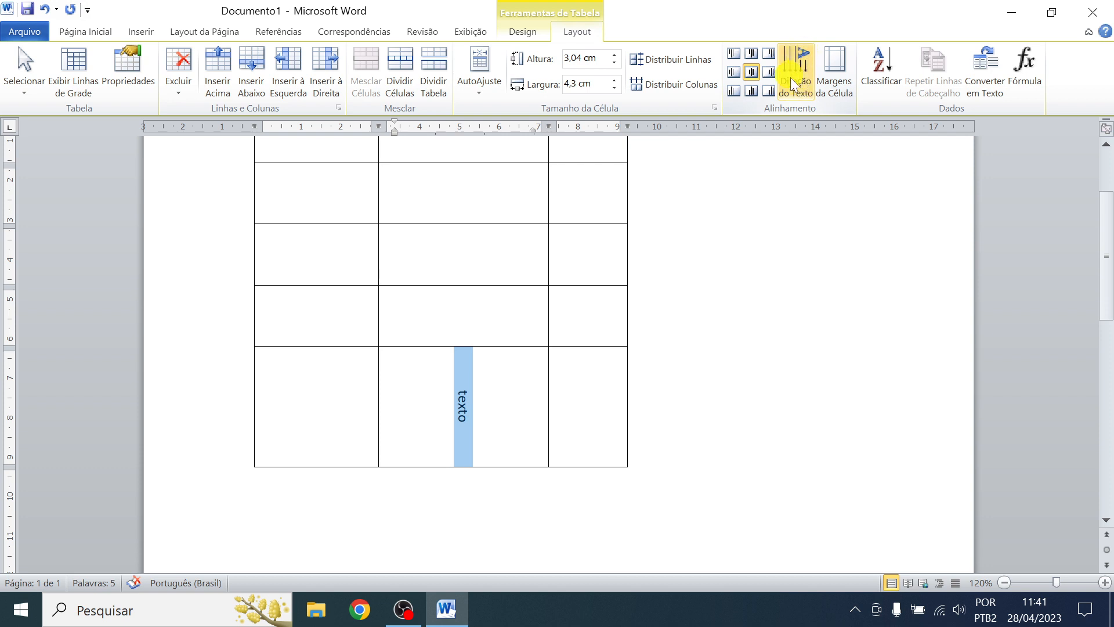
left_click(794, 66)
left_click(794, 67)
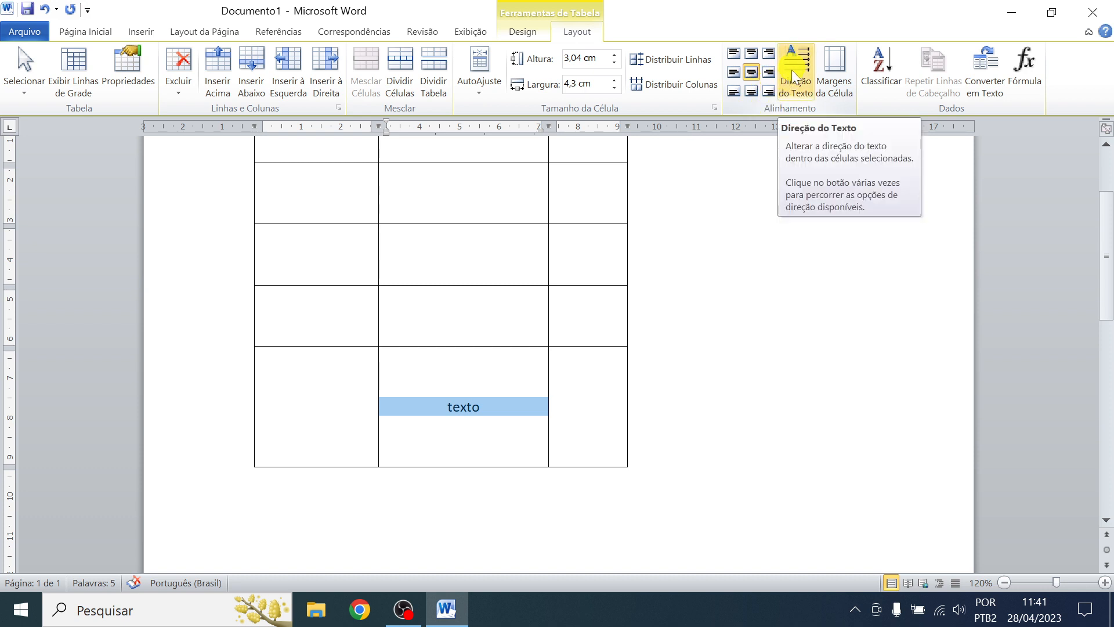
Delete "texto" from the middle cell of the table's fifth row
scroll(678, 243, "up", 1)
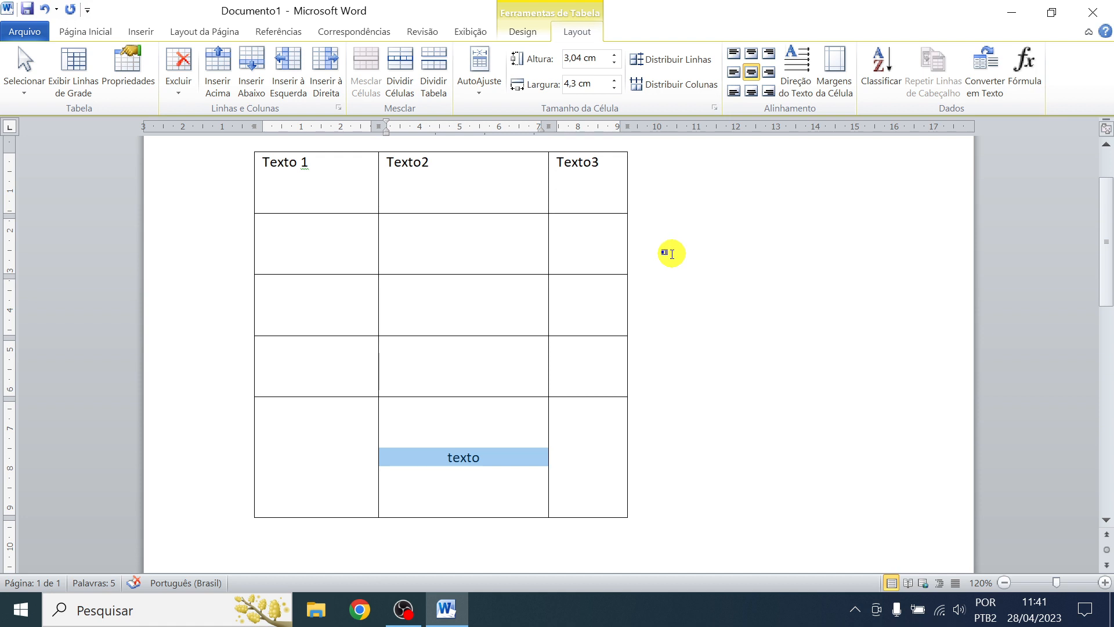
key("Delete")
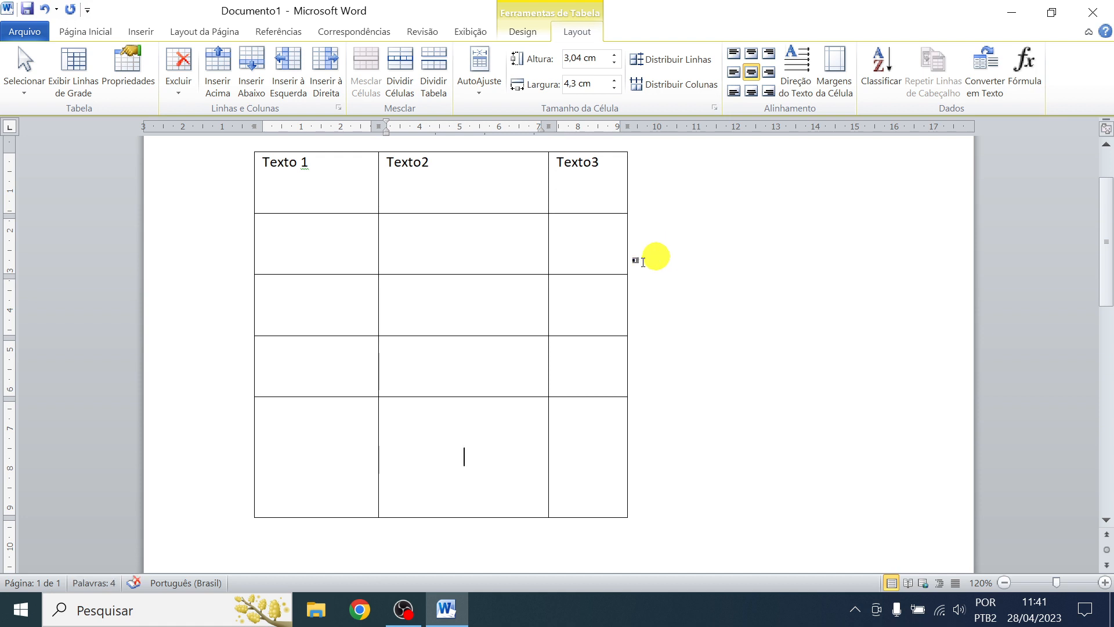
scroll(709, 286, "up", 2)
scroll(711, 285, "down", 1)
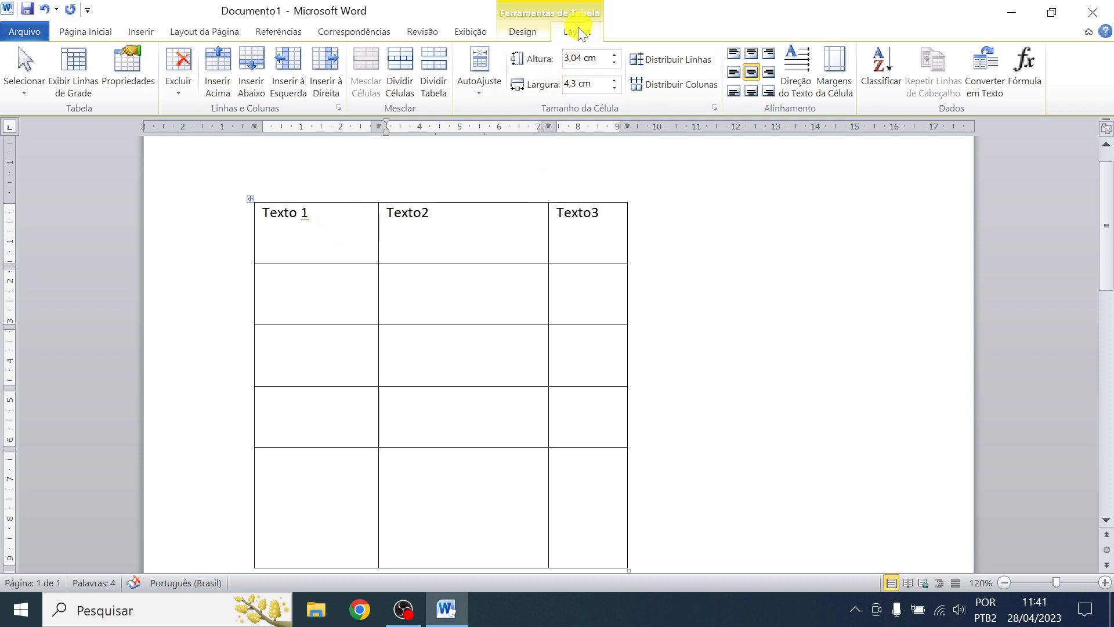
Check each column's width, set all three table columns to 2 cm wide and clear the selection
left_click(312, 247)
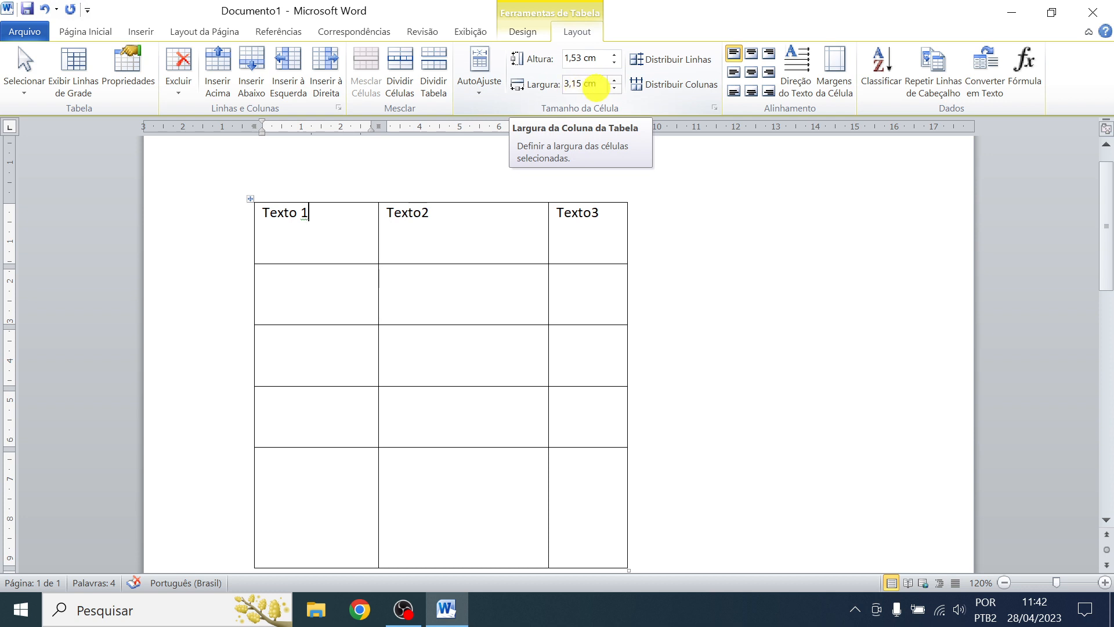
left_click(445, 228)
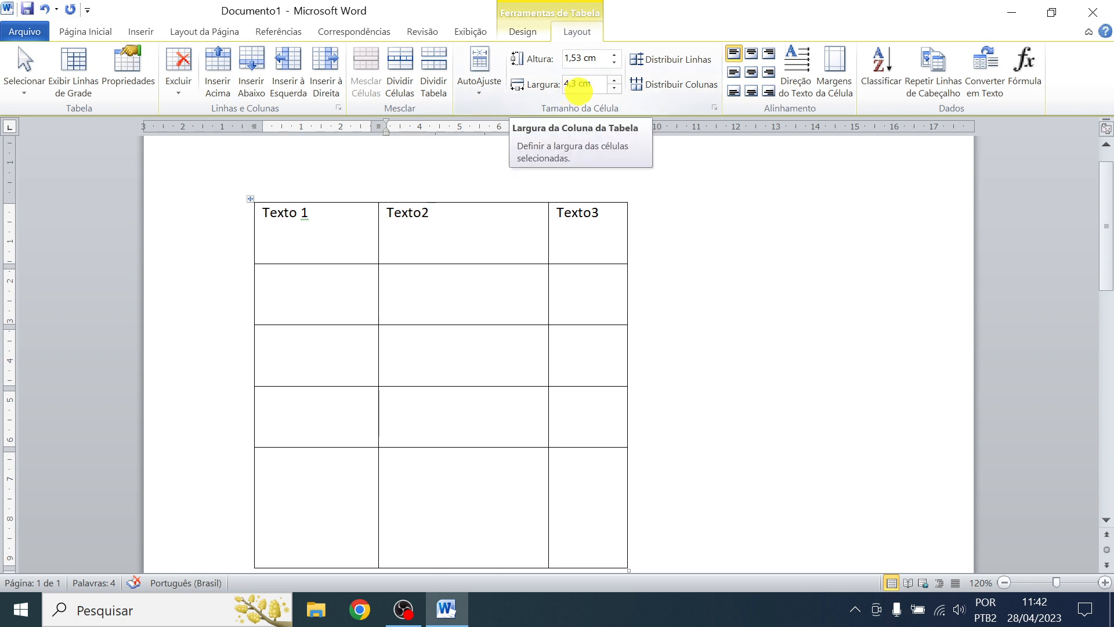
left_click(583, 239)
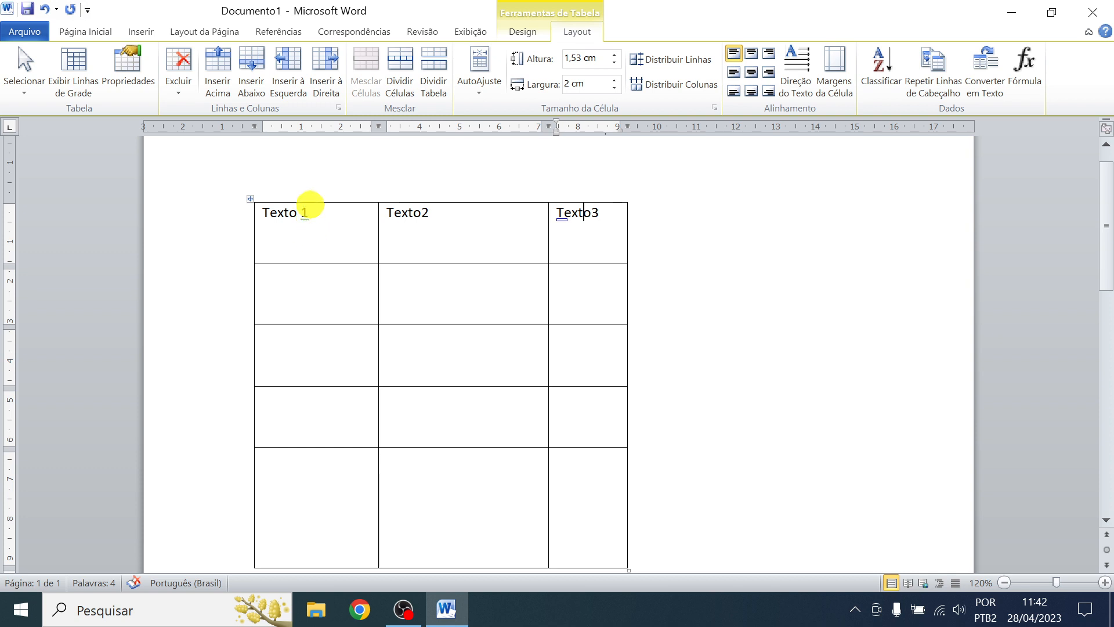
left_click_drag(311, 199, 565, 198)
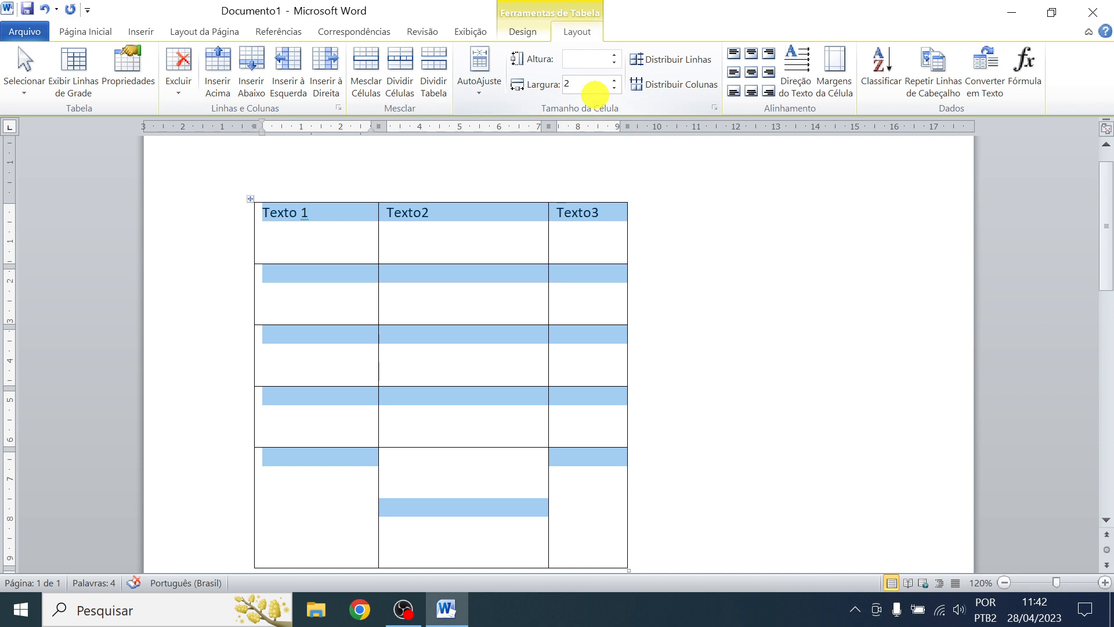
key("Return")
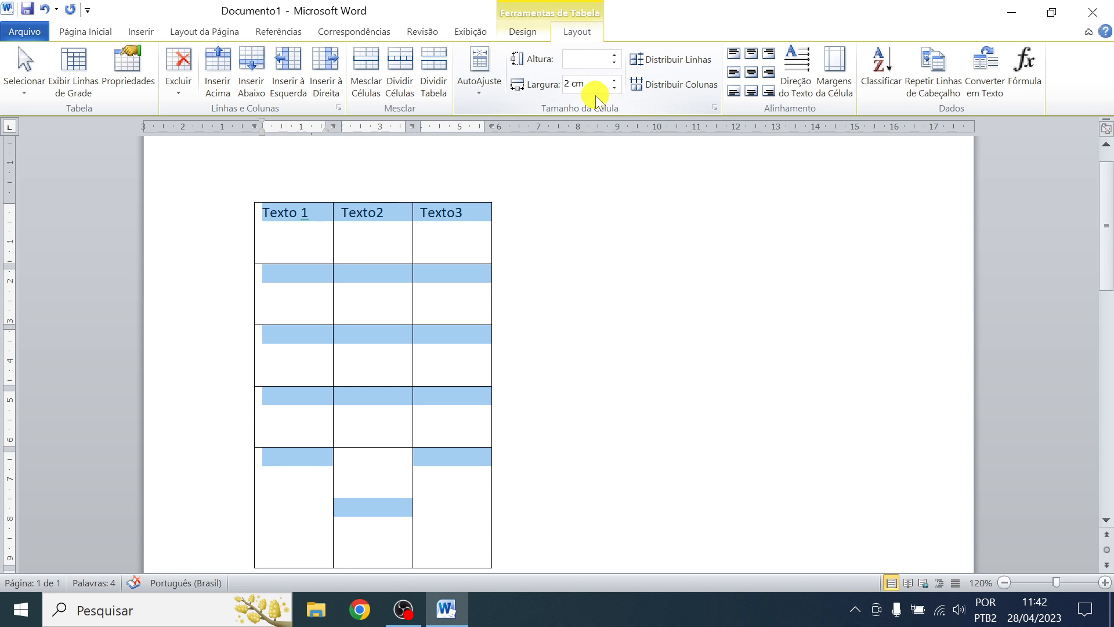
left_click(461, 215)
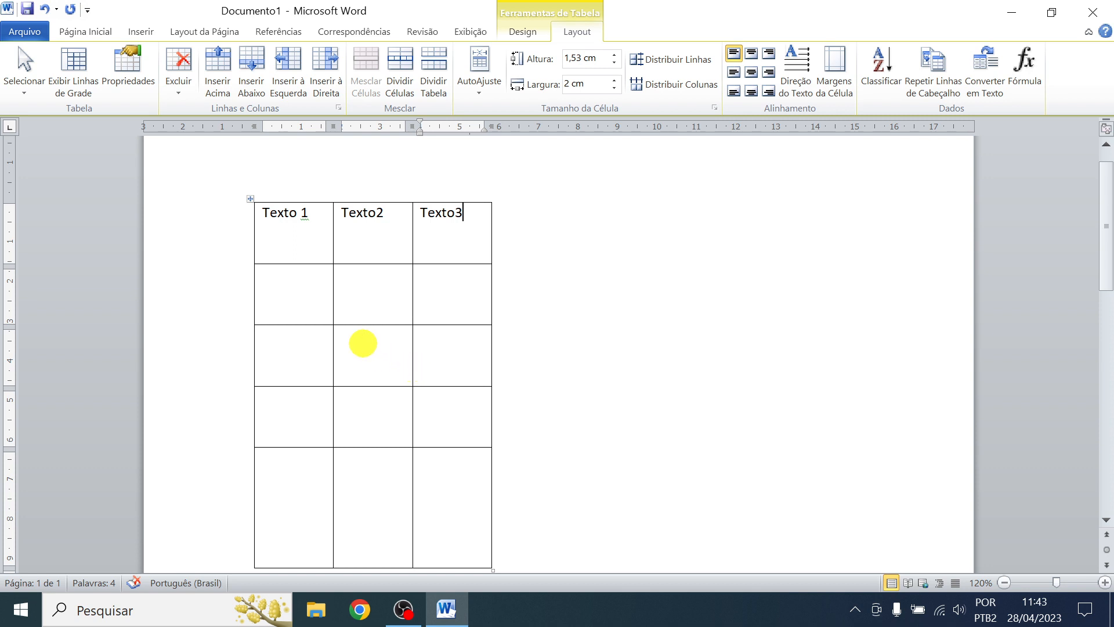
Check the height of each table row and set all five rows to 2 cm high
left_click(296, 235)
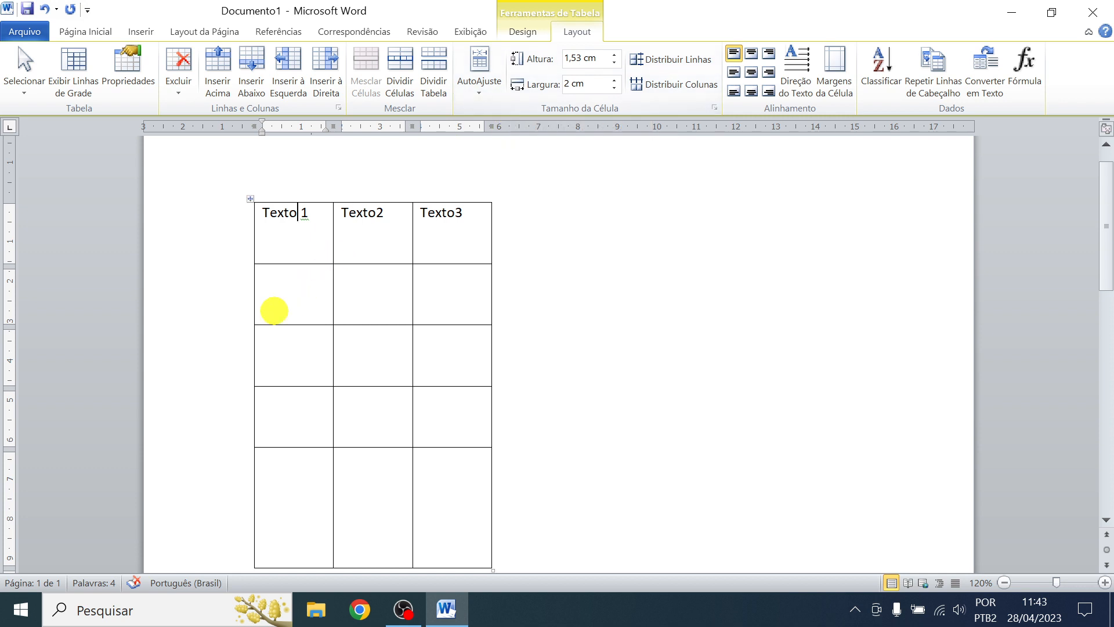
left_click(287, 304)
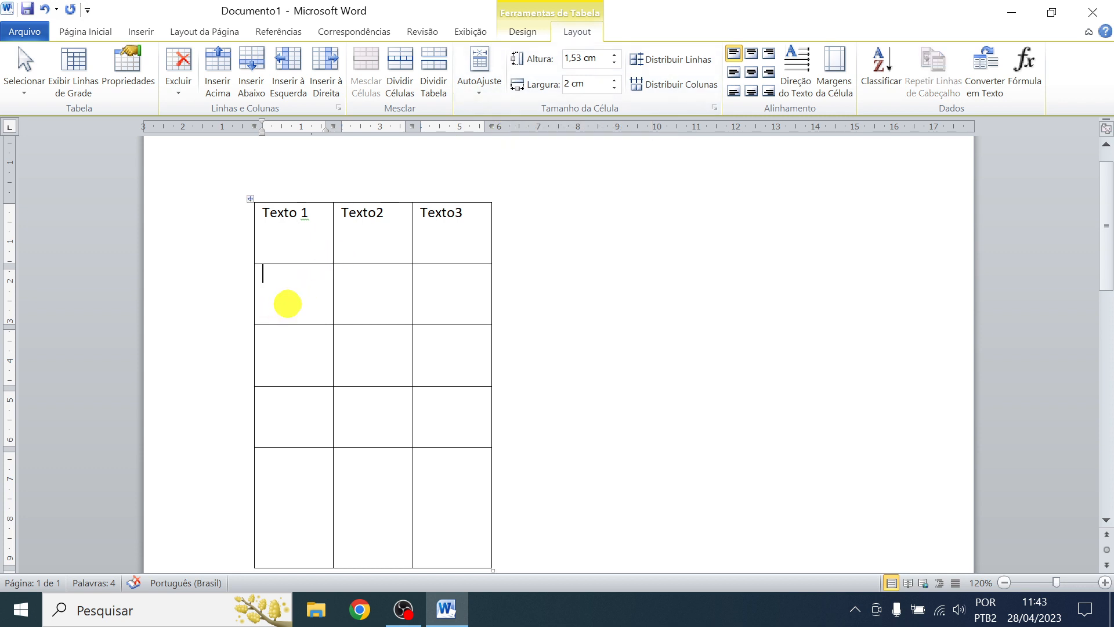
left_click(286, 353)
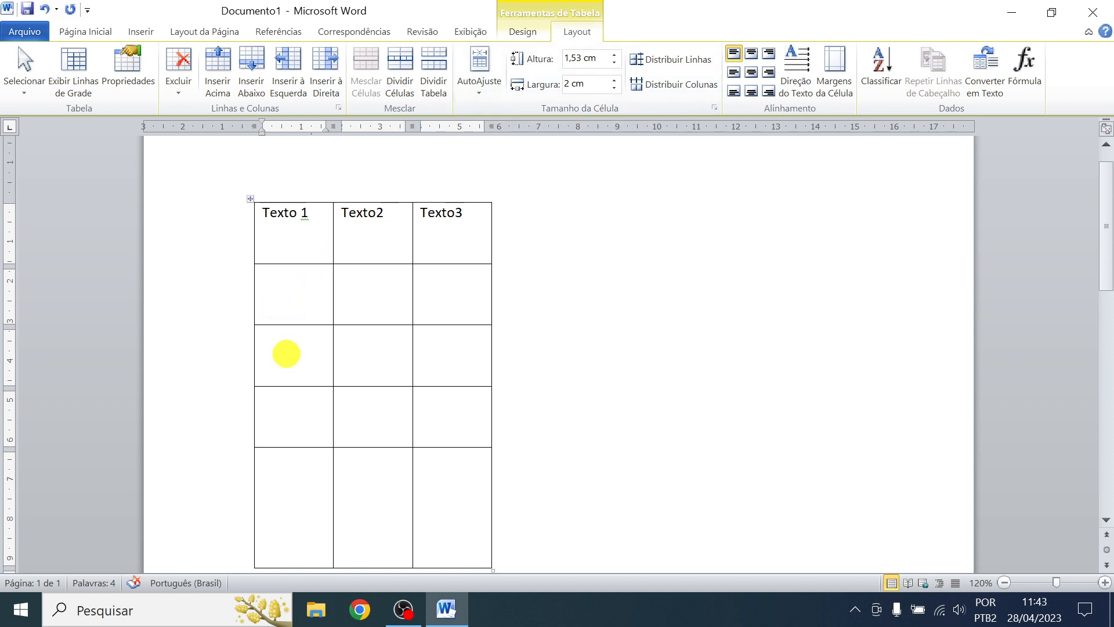
left_click(280, 419)
left_click(284, 485)
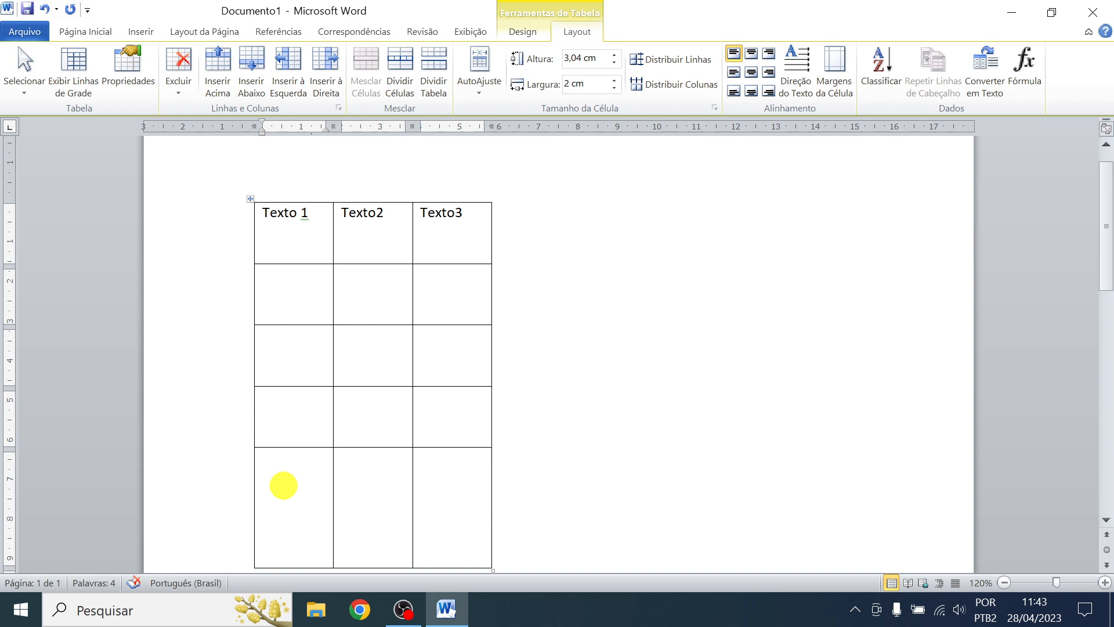
left_click(244, 235)
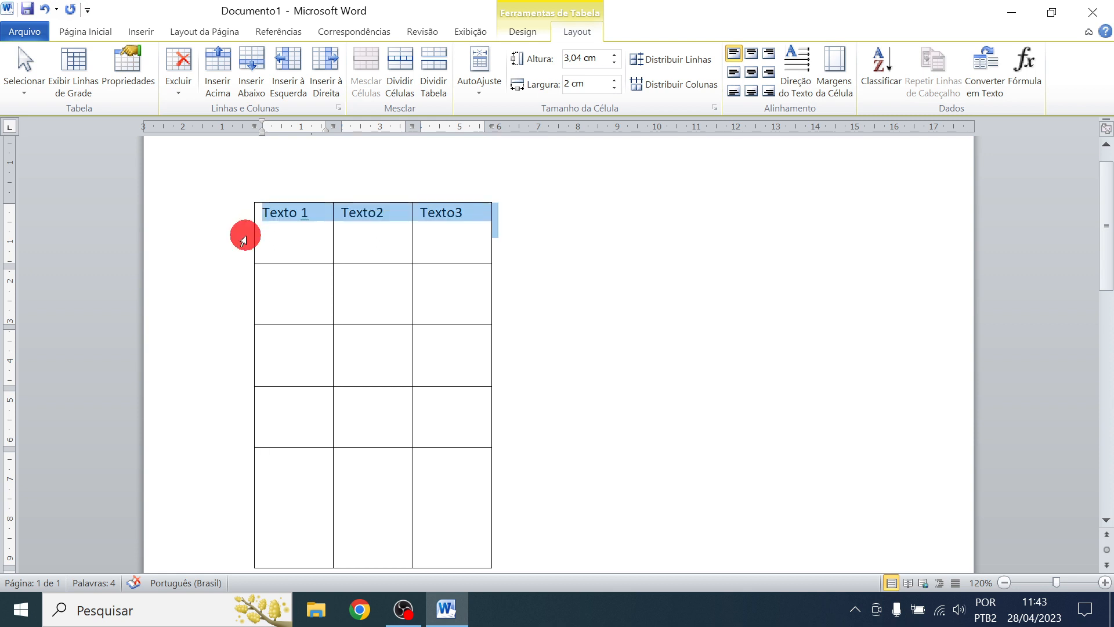
left_click_drag(242, 251, 241, 269)
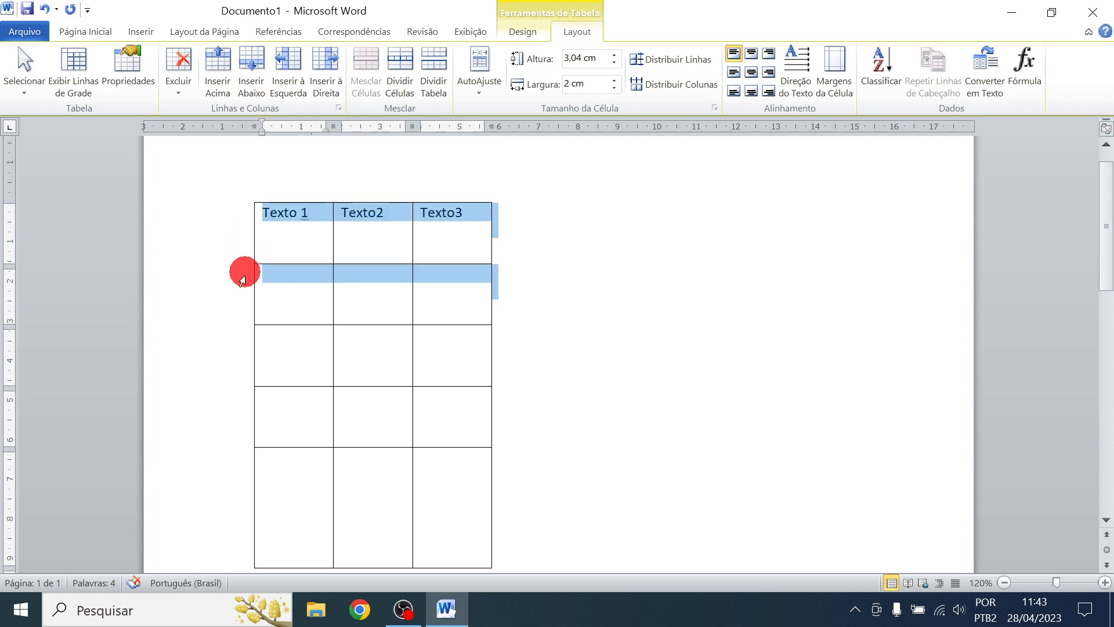
left_click_drag(241, 308, 243, 471)
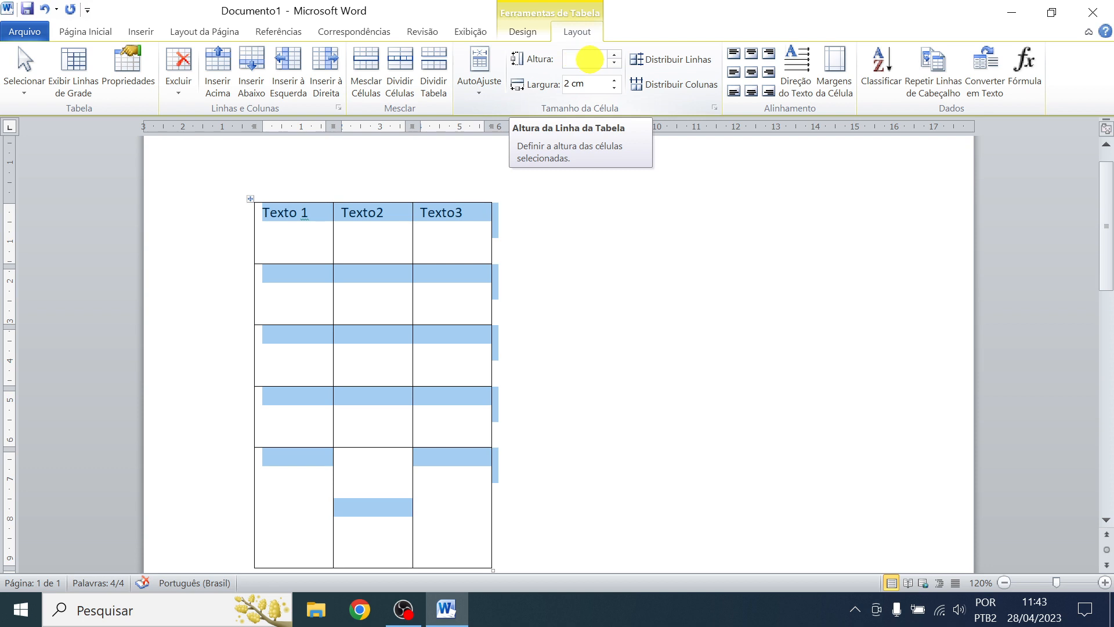
left_click(589, 59)
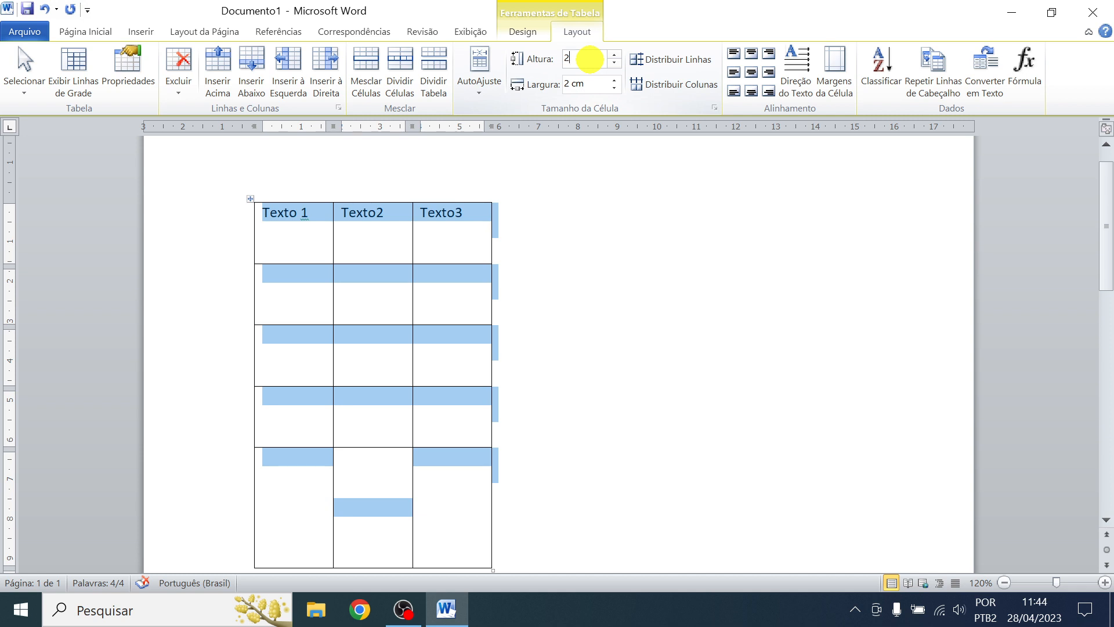
key("Return")
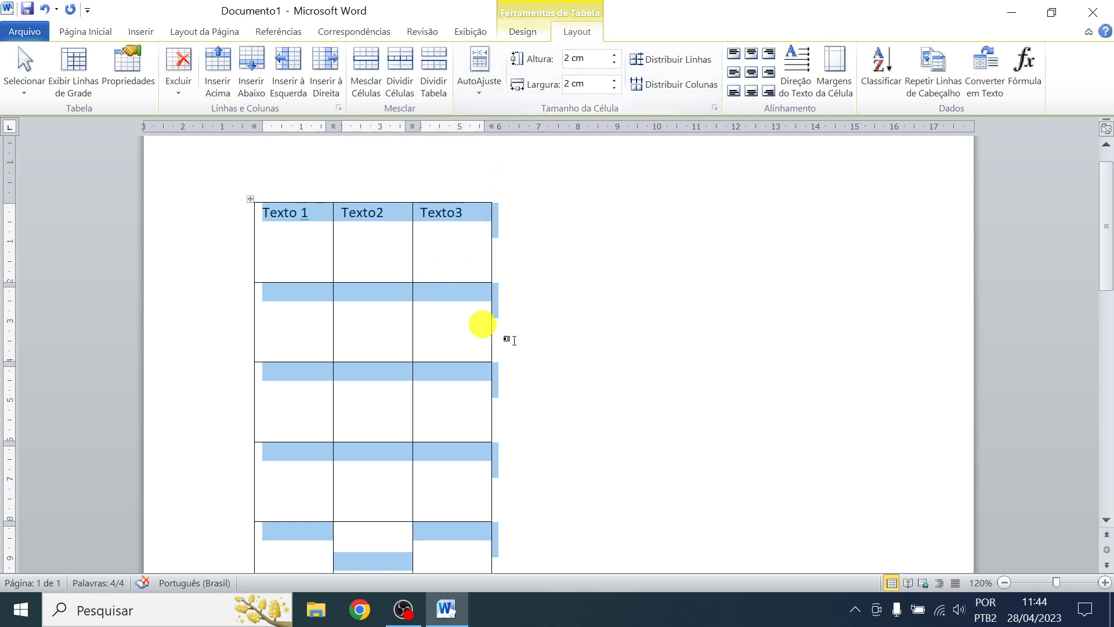
scroll(557, 341, "down", 2)
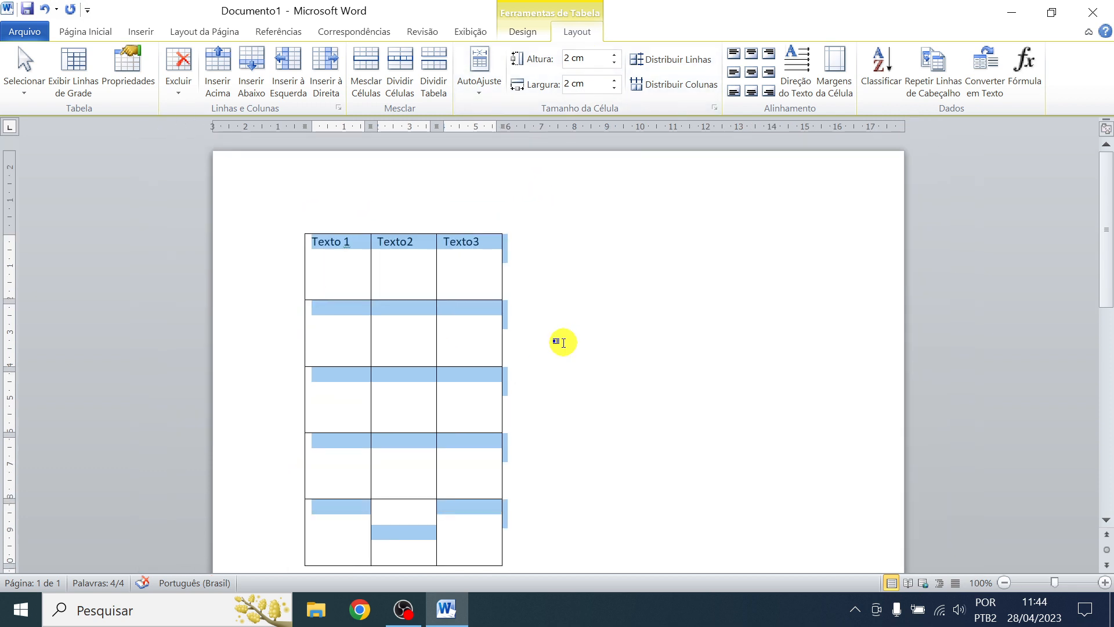
left_click(484, 323)
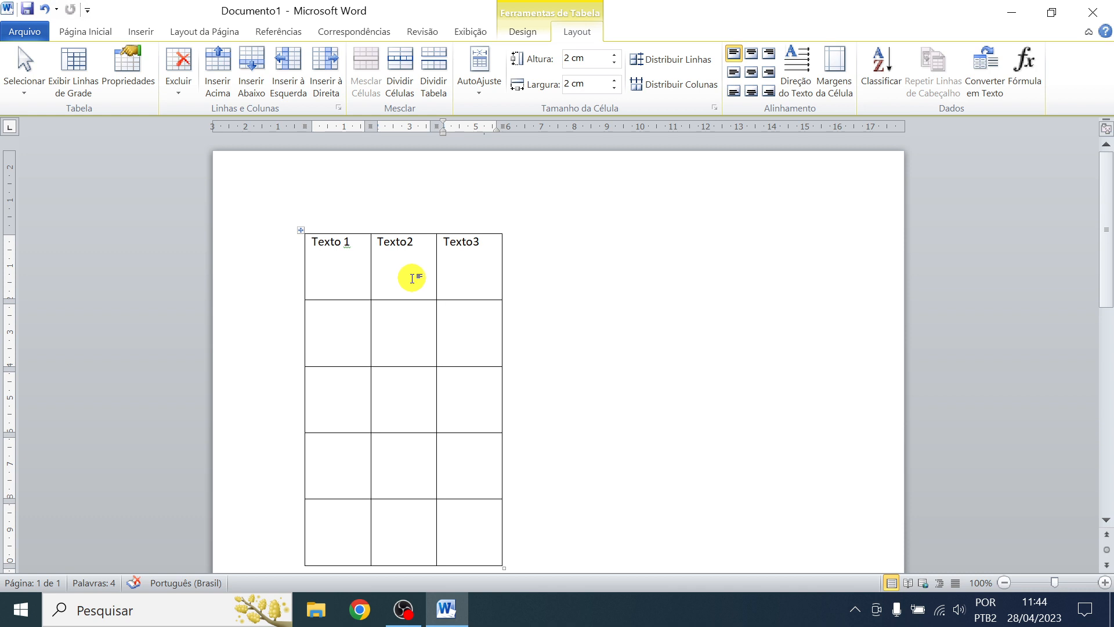
Set the height of all five table rows to 1,5 cm
left_click_drag(294, 274, 290, 520)
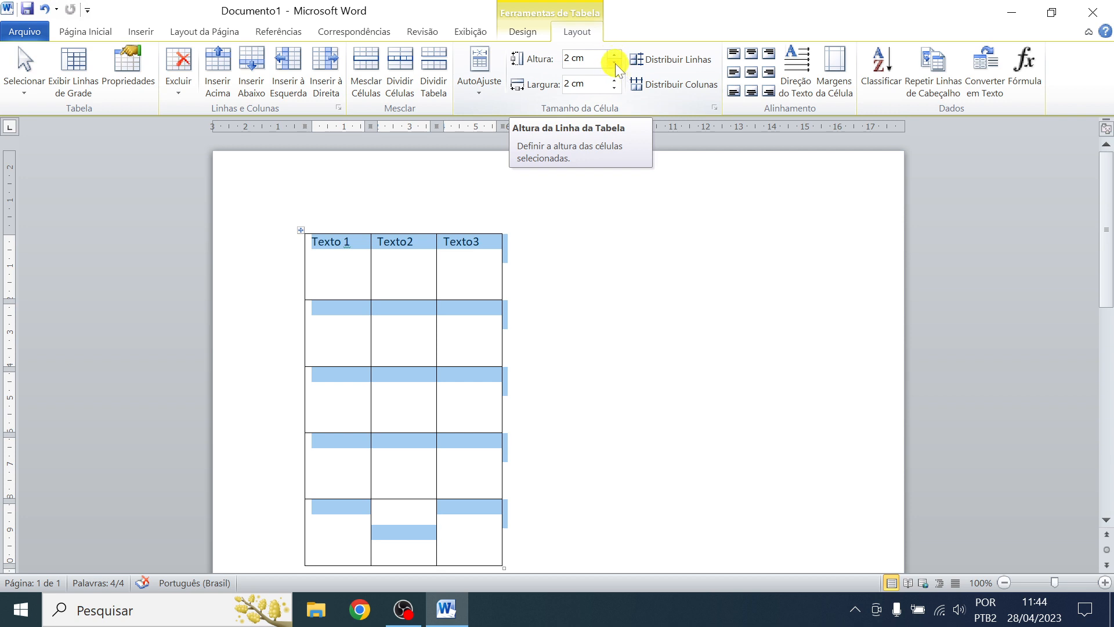
left_click(615, 65)
left_click(615, 65)
left_click(615, 65)
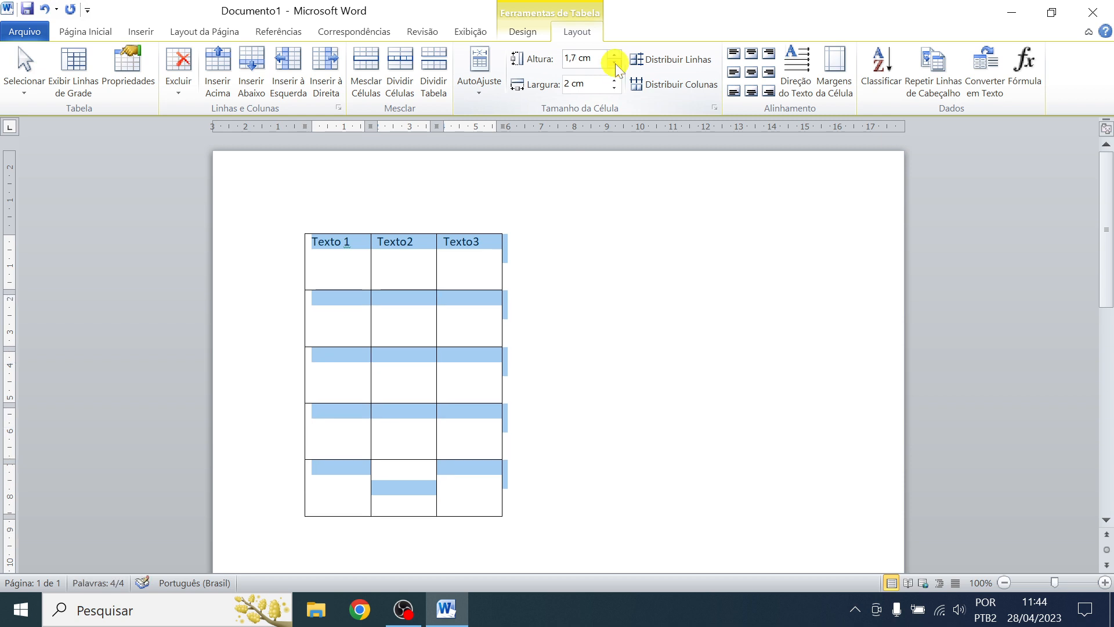
left_click(615, 66)
left_click(615, 65)
left_click(615, 66)
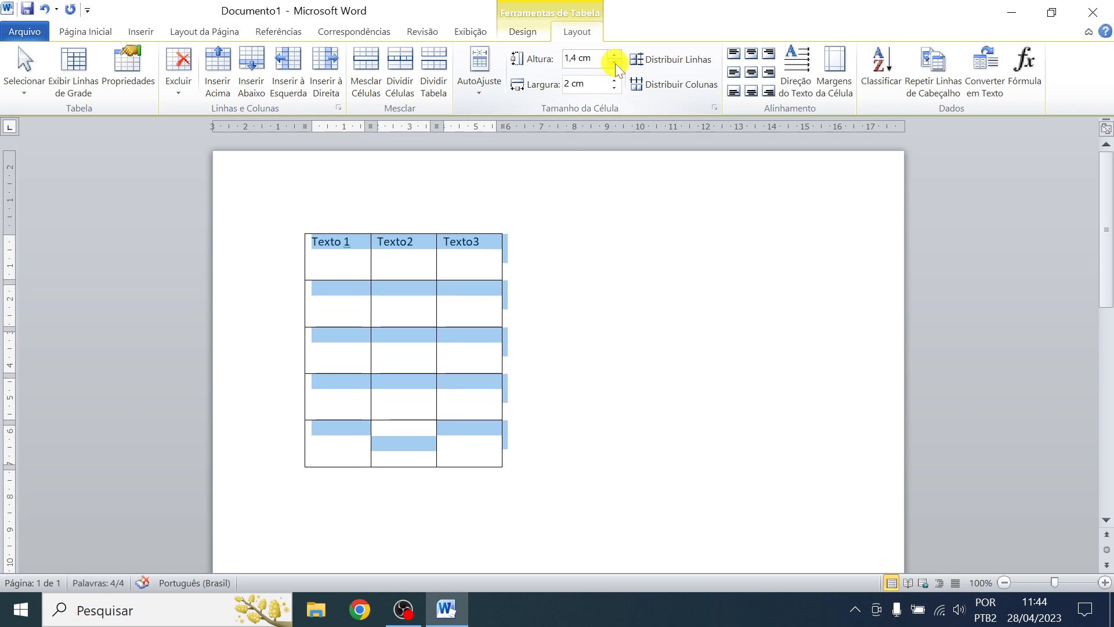
left_click(615, 56)
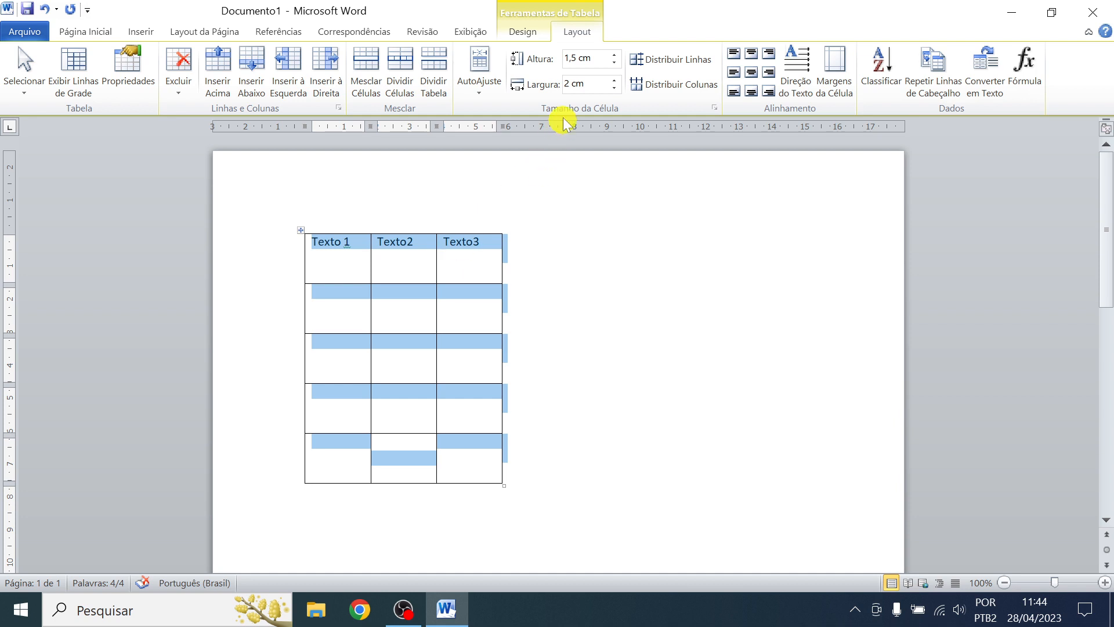
Set the width of all three table columns to 3 cm and clear the selection
left_click(615, 80)
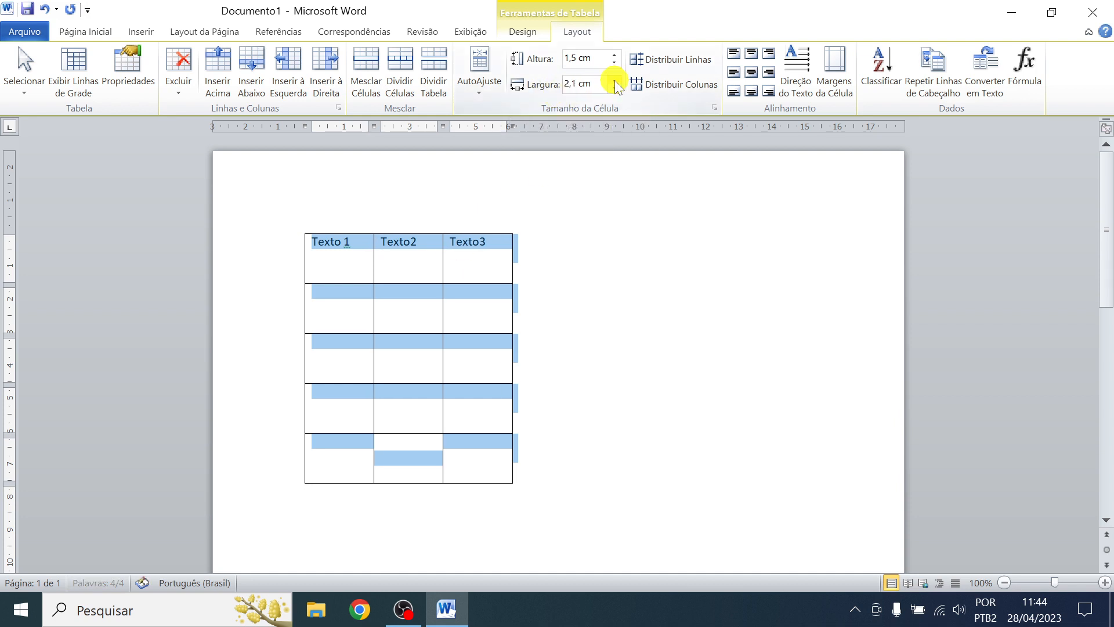
left_click(614, 80)
left_click(615, 80)
left_click(615, 81)
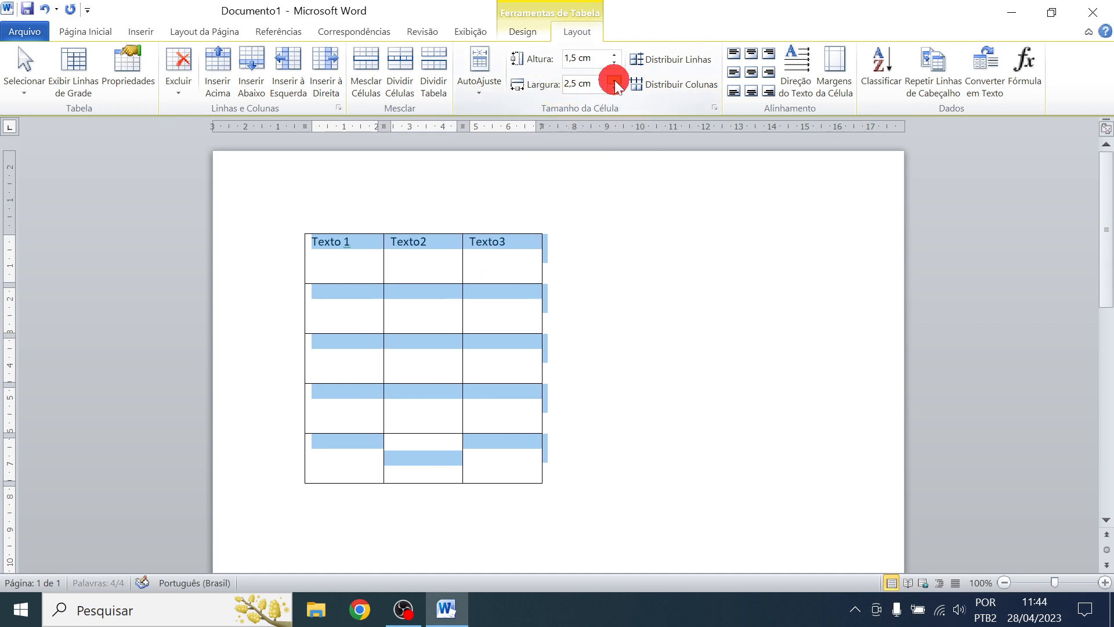
left_click(615, 80)
left_click(614, 80)
left_click(614, 80)
left_click(614, 80)
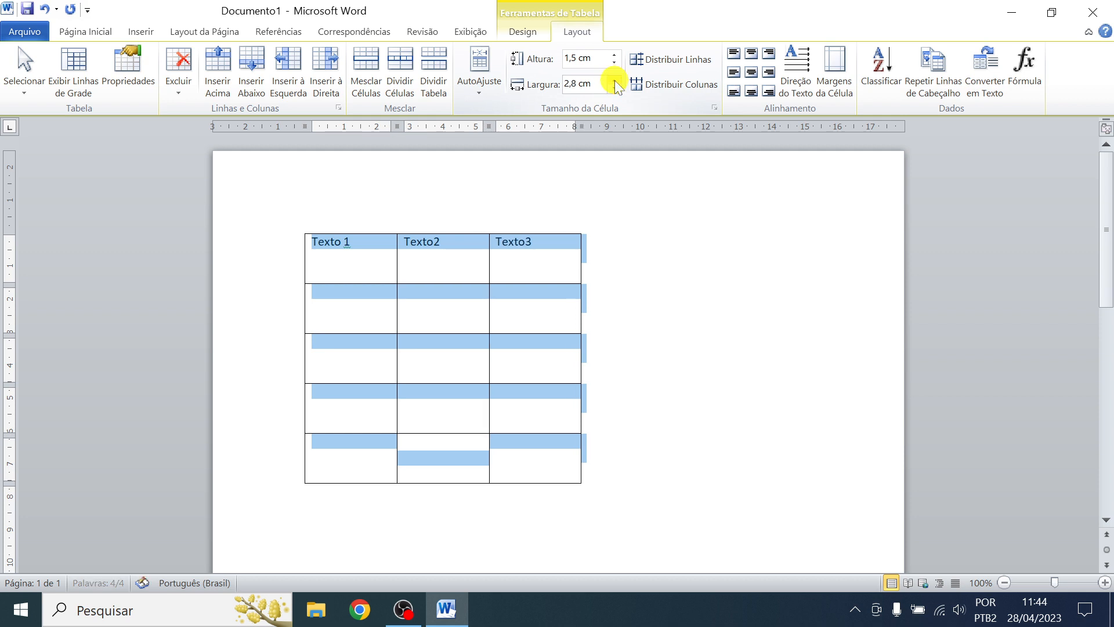
left_click(614, 81)
left_click(614, 80)
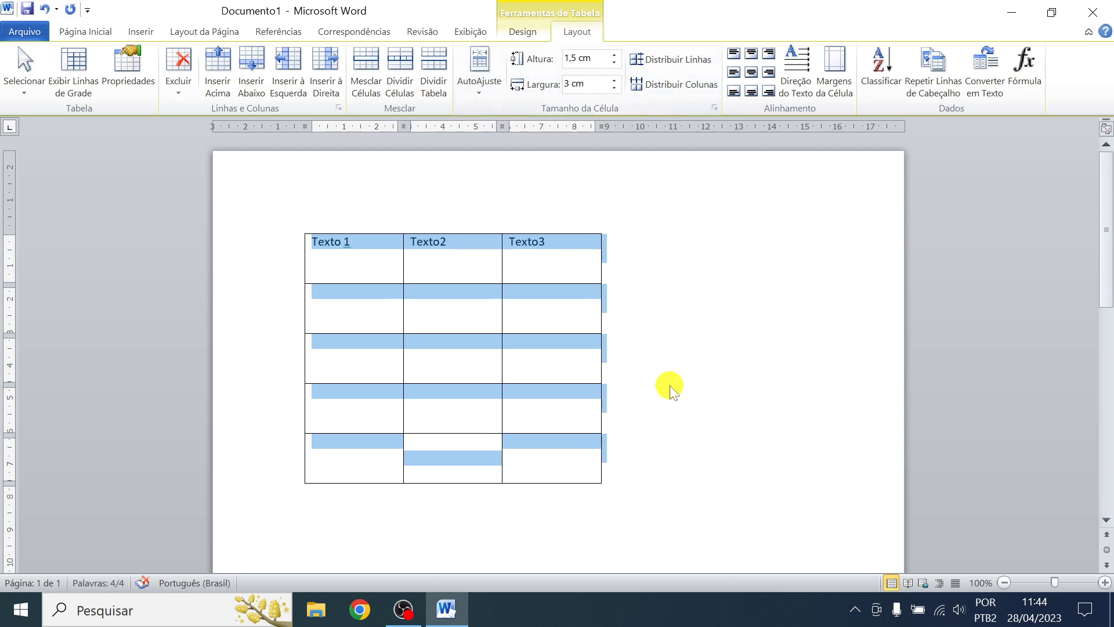
left_click(535, 316)
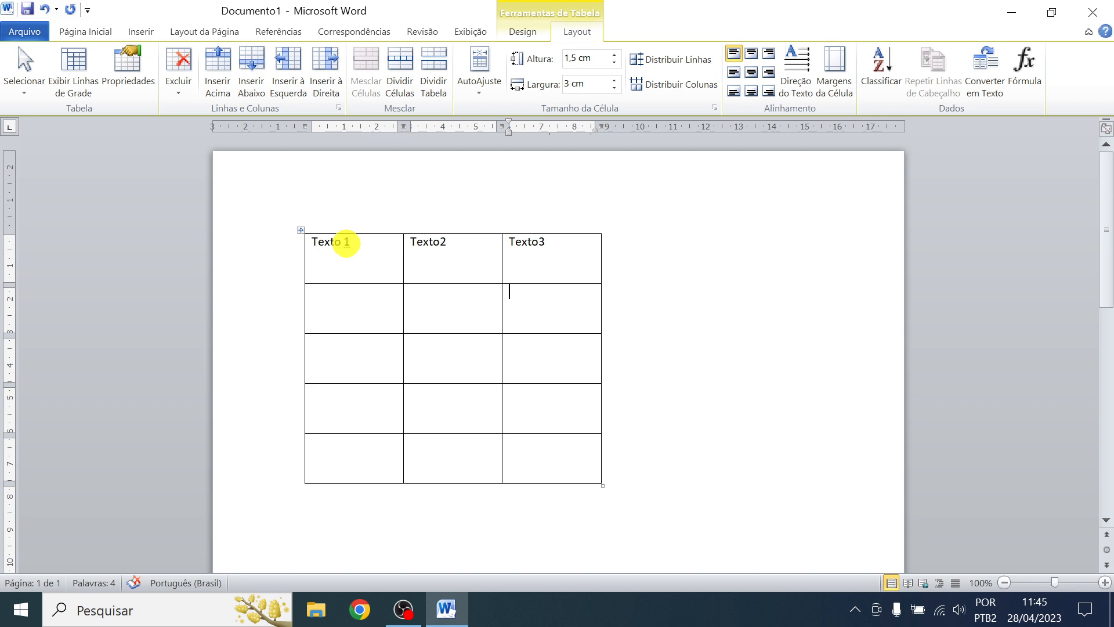
Insert a new empty column directly to the right of the "Texto 1" column
left_click(437, 226)
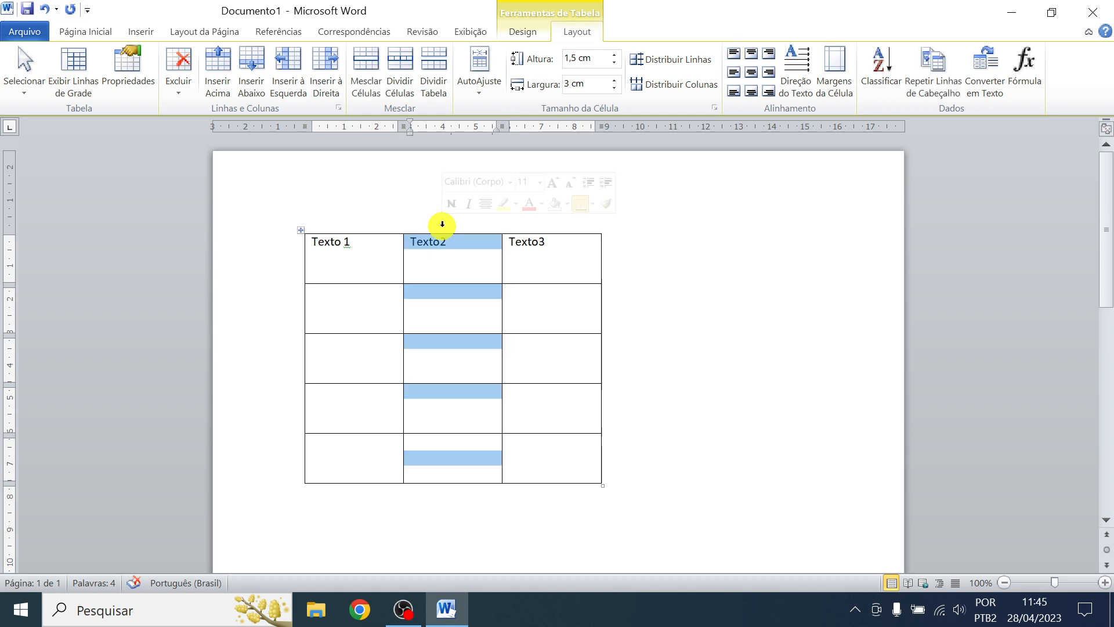
left_click(345, 224)
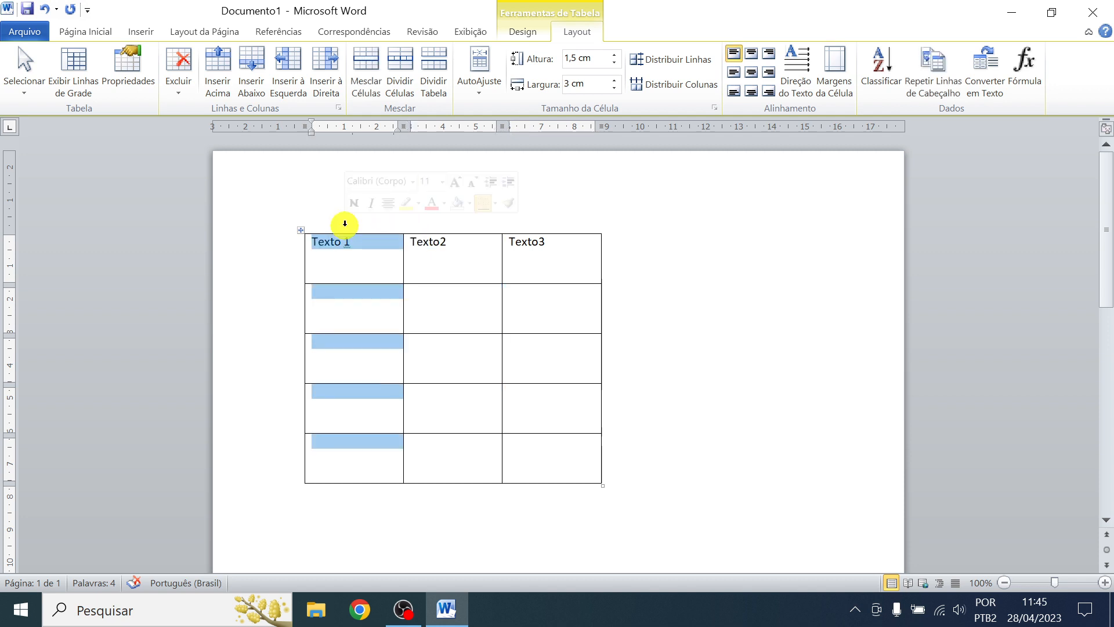
left_click(438, 226)
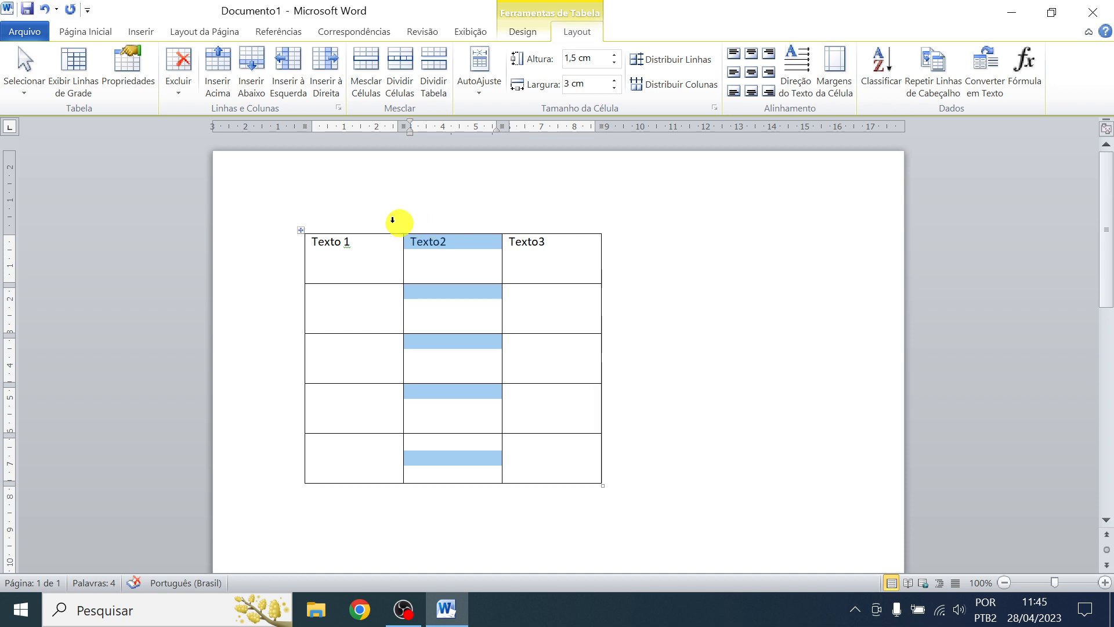
left_click(345, 221)
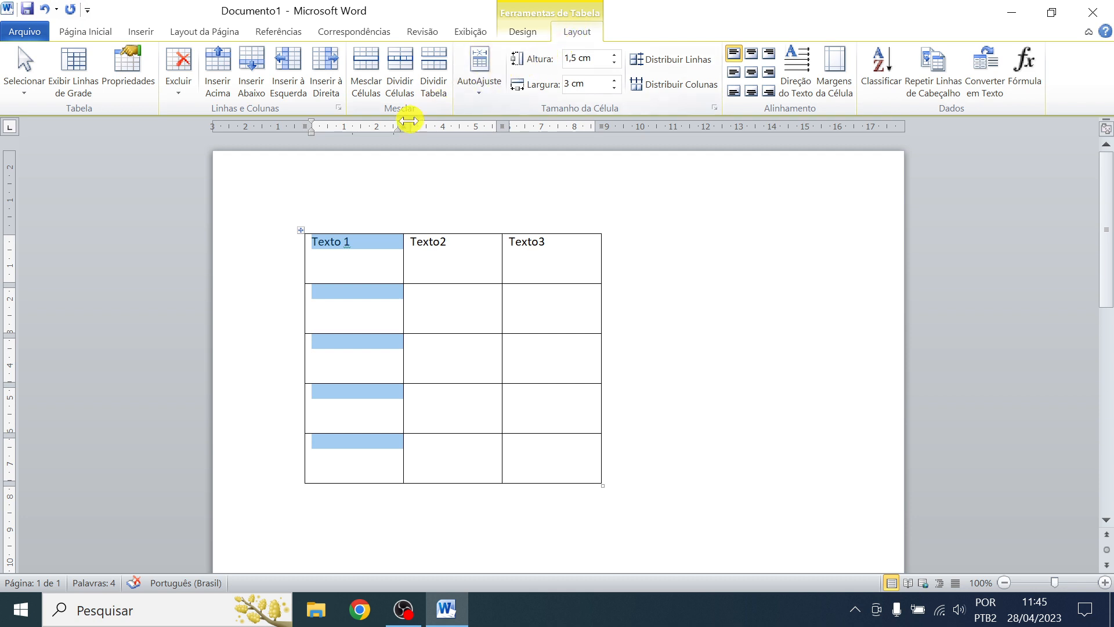
left_click(326, 60)
left_click(456, 242)
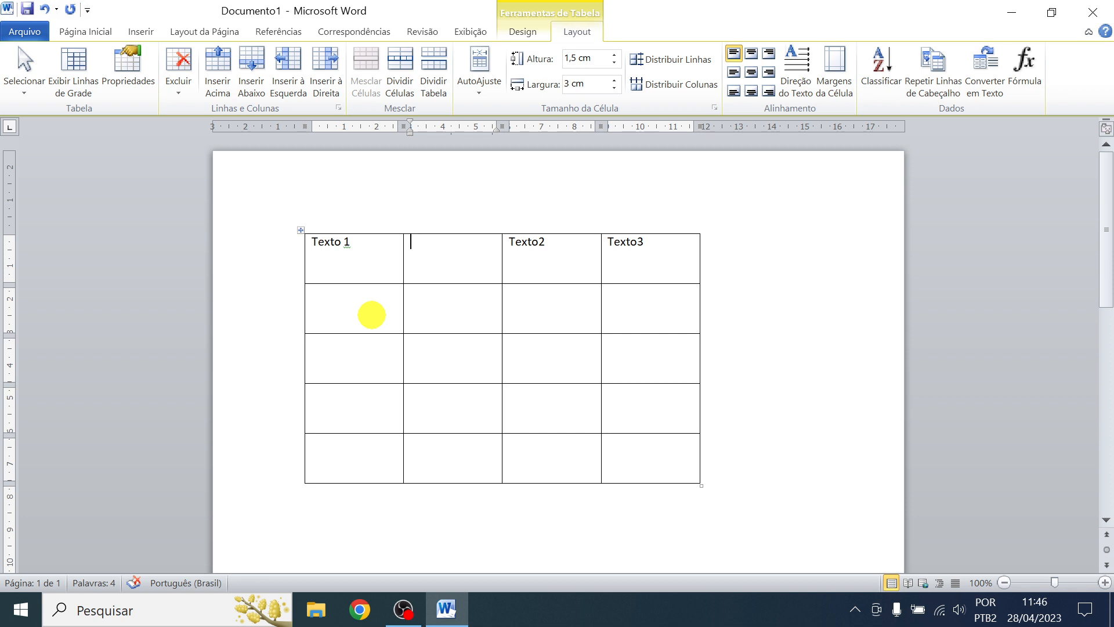
Insert a new empty column directly to the left of the "Texto 1" column
left_click(344, 226)
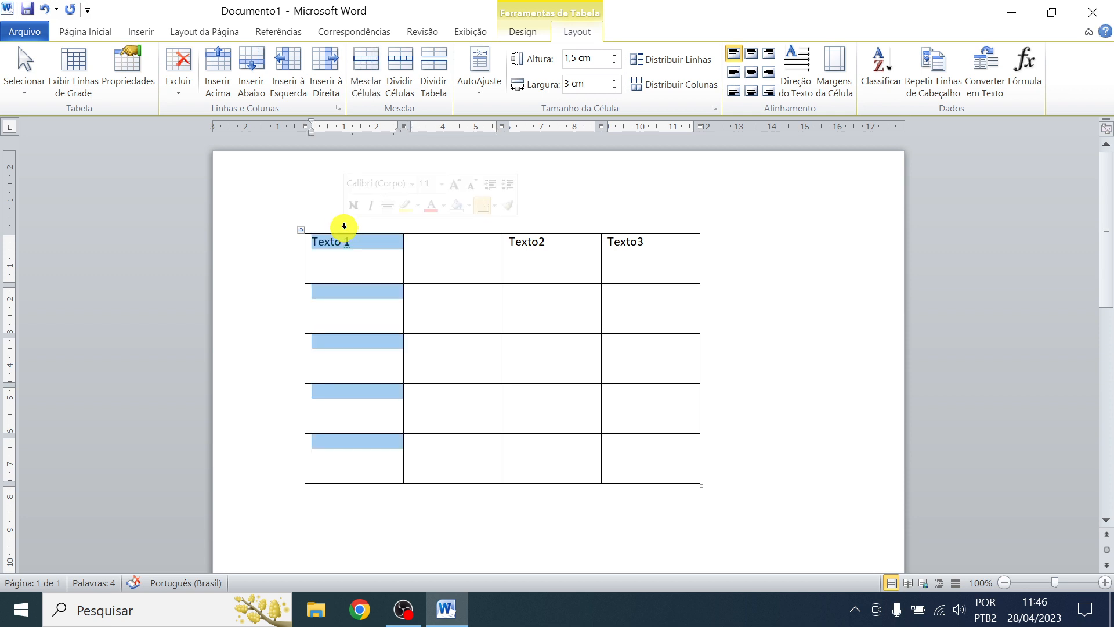
left_click(290, 67)
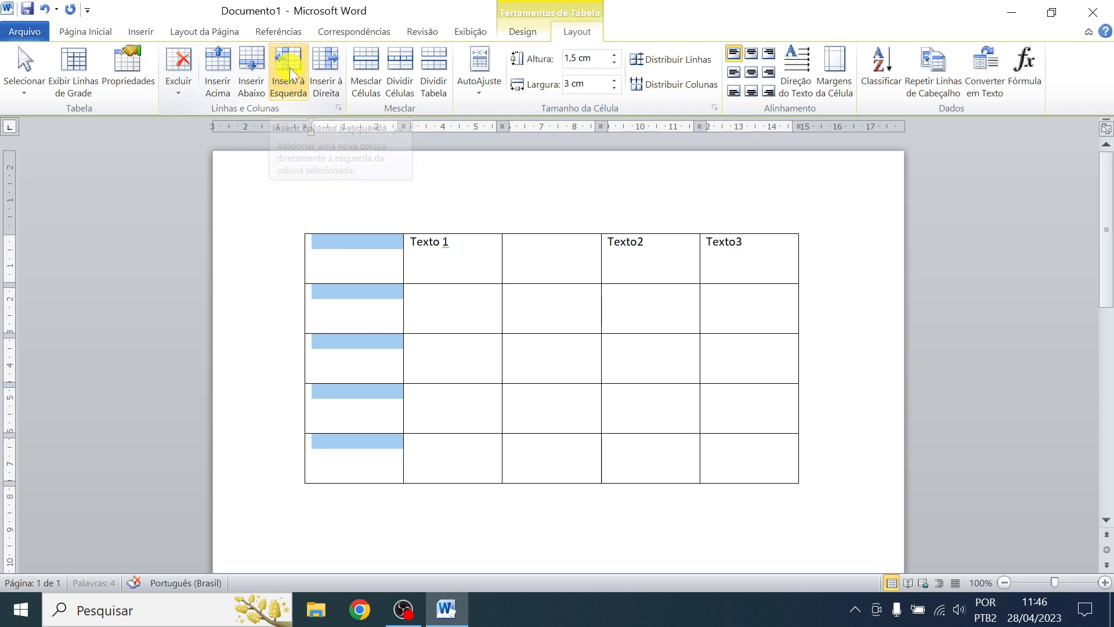
left_click(370, 256)
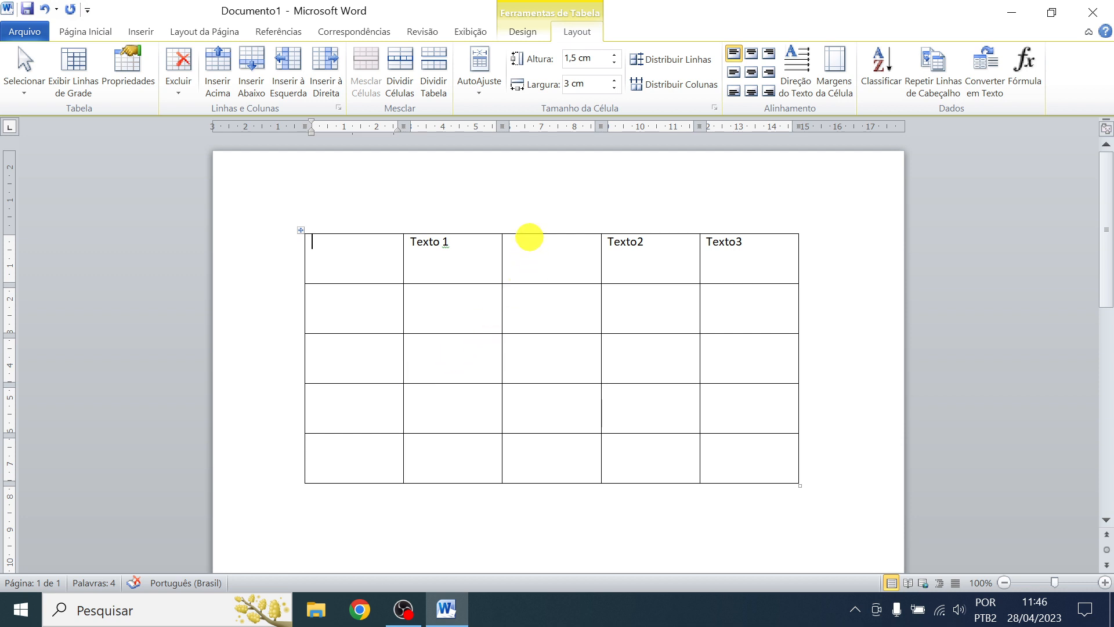
Delete the empty column between the "Texto 1" and "Texto2" columns
left_click(548, 229)
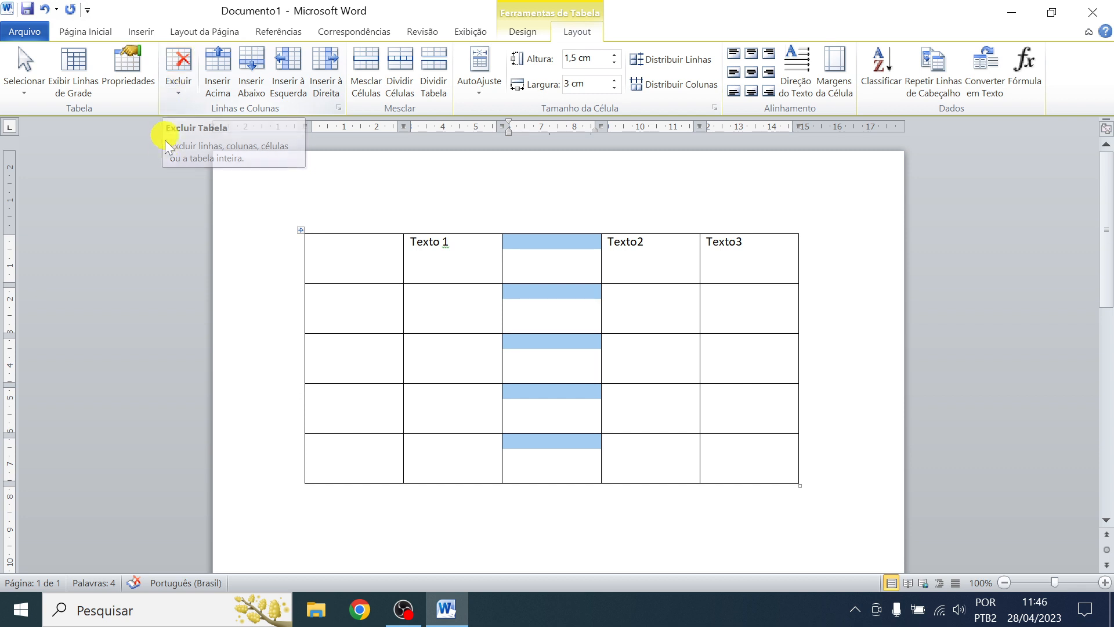
left_click(176, 92)
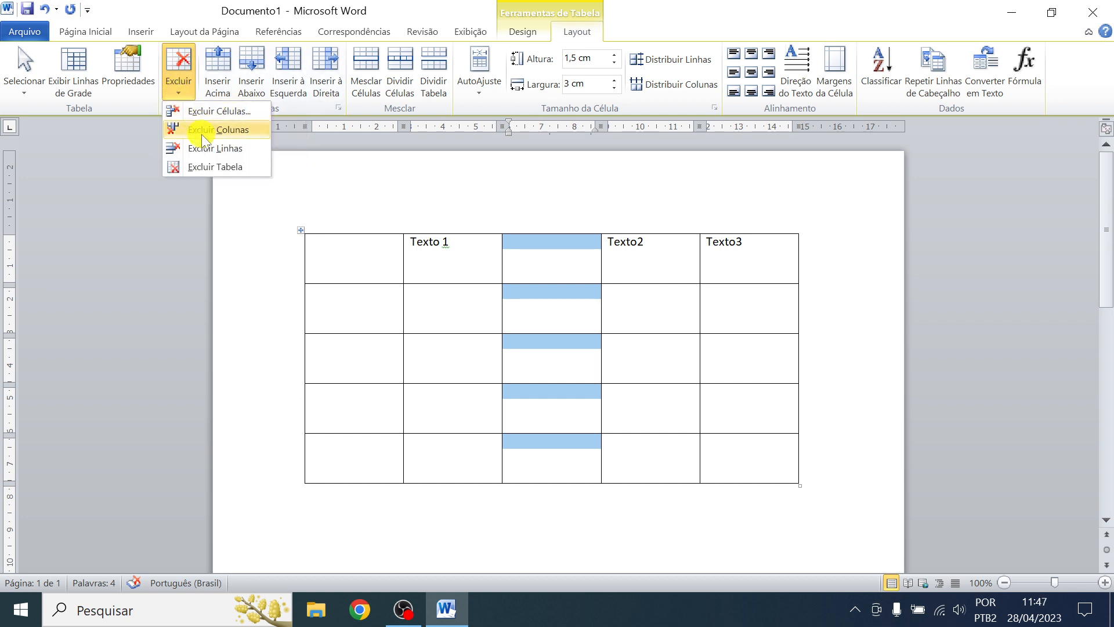
left_click(224, 131)
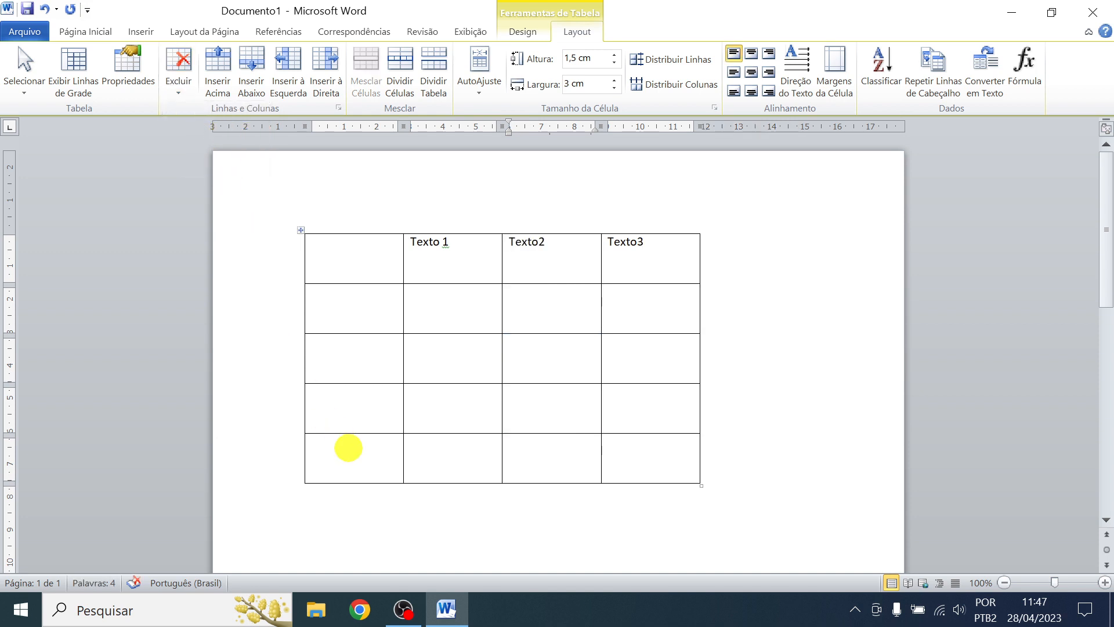
Fill the cells below "Texto 1" with "Linha 2", "Linha 3", "Linha 4" and "Linha 5", one per row
left_click(436, 311)
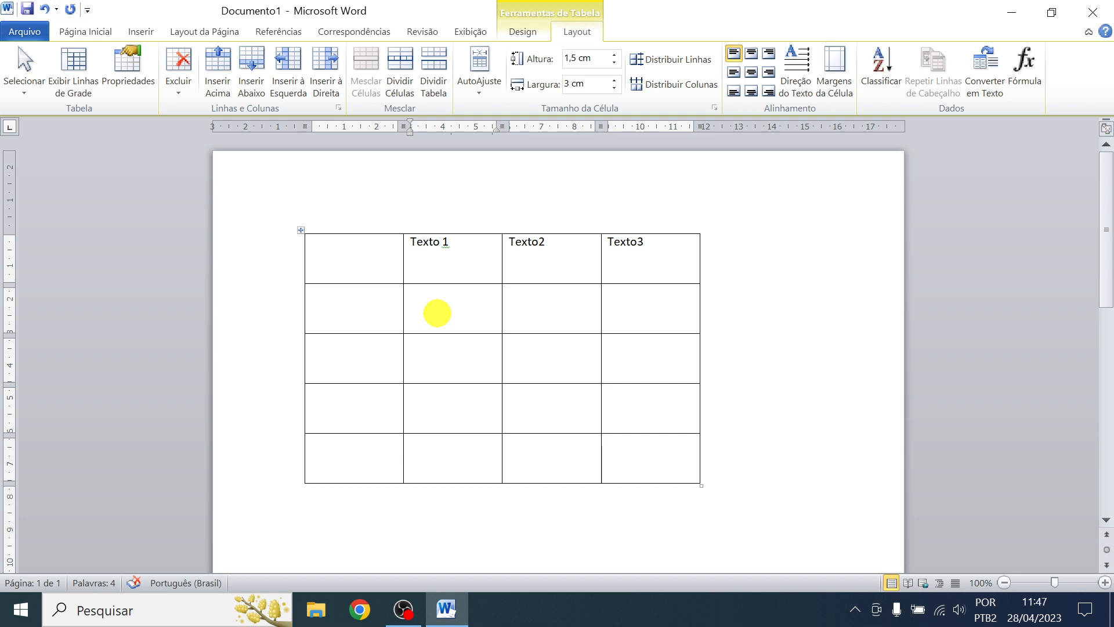
type("linha 2")
key("Down")
type("lin")
type("3")
key("Down")
type("linha")
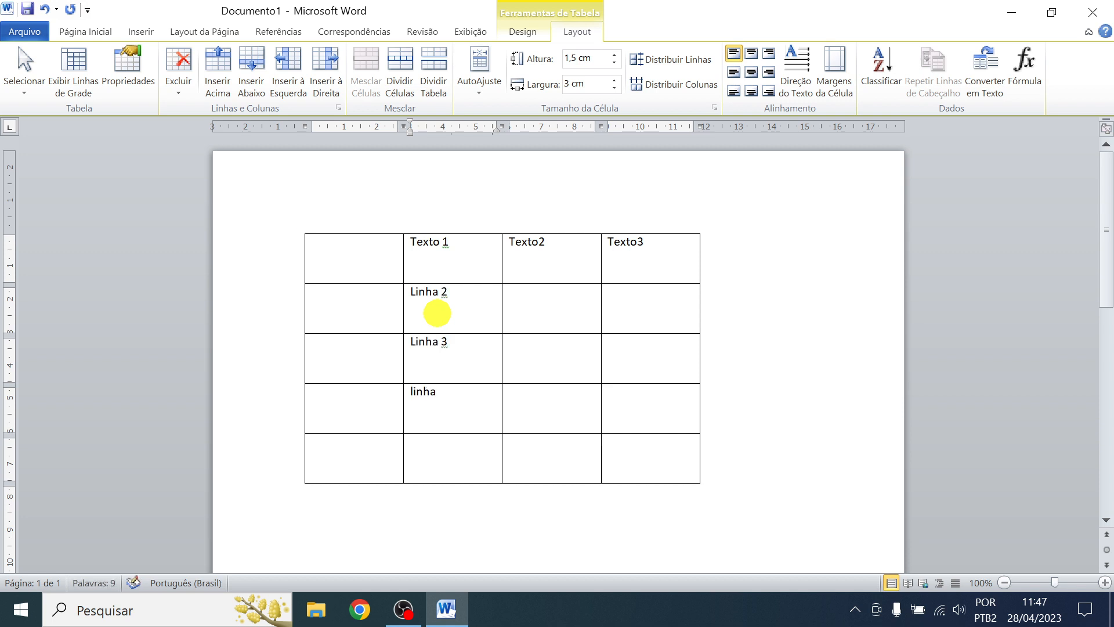
type(" 4")
key("Down")
type("lin")
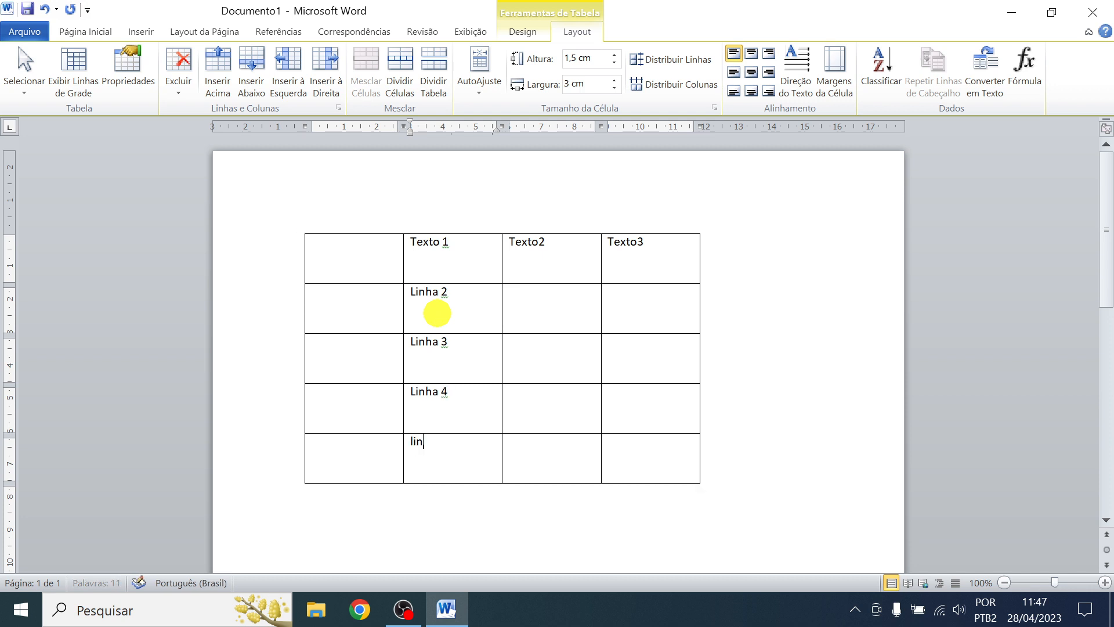
type("ha 5")
left_click(363, 456)
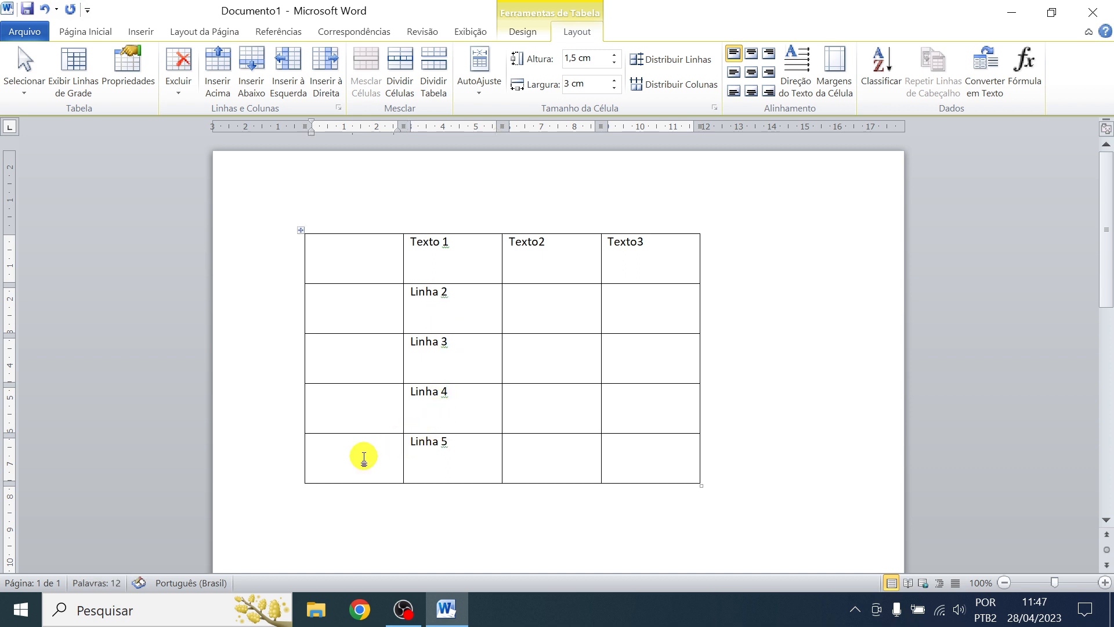
Insert a new empty row directly below the "Linha 5" row
scroll(363, 456, "down", 1)
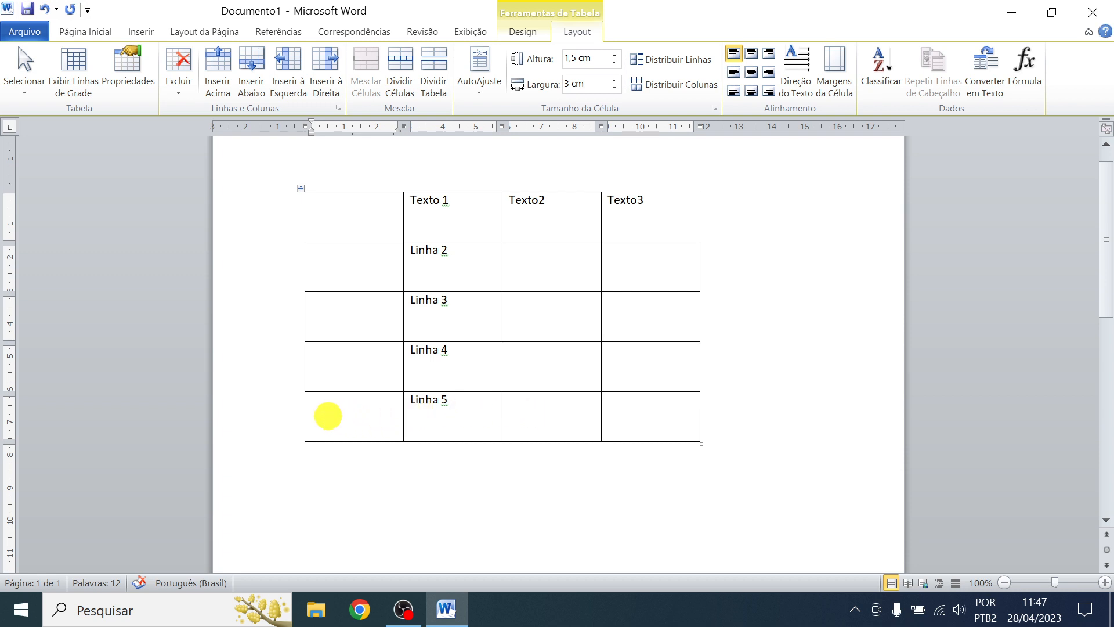
left_click(294, 417)
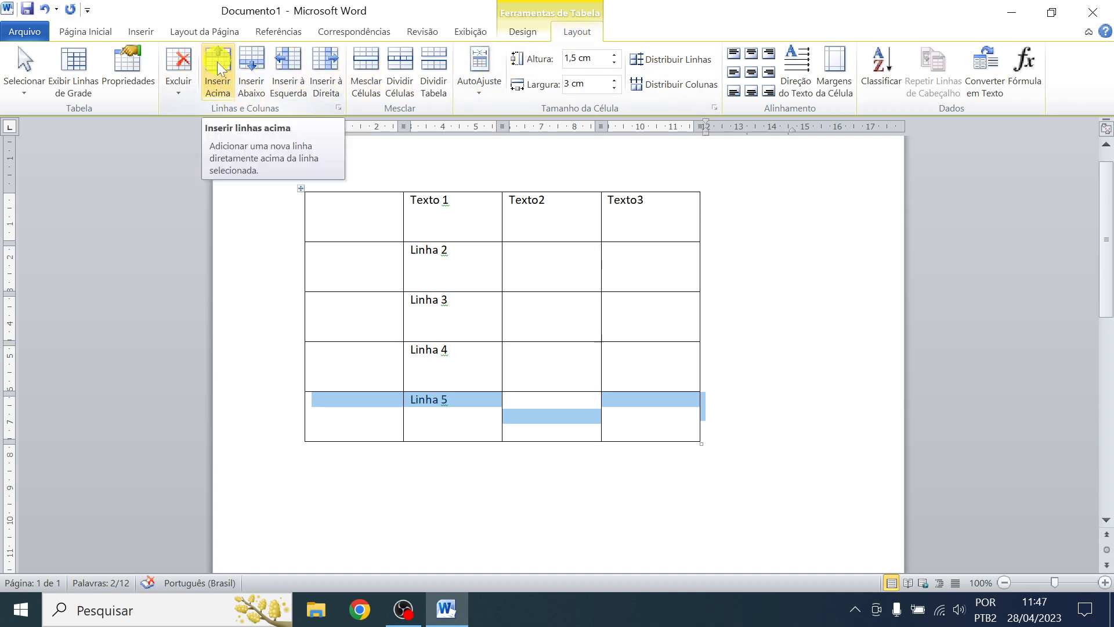
left_click(250, 58)
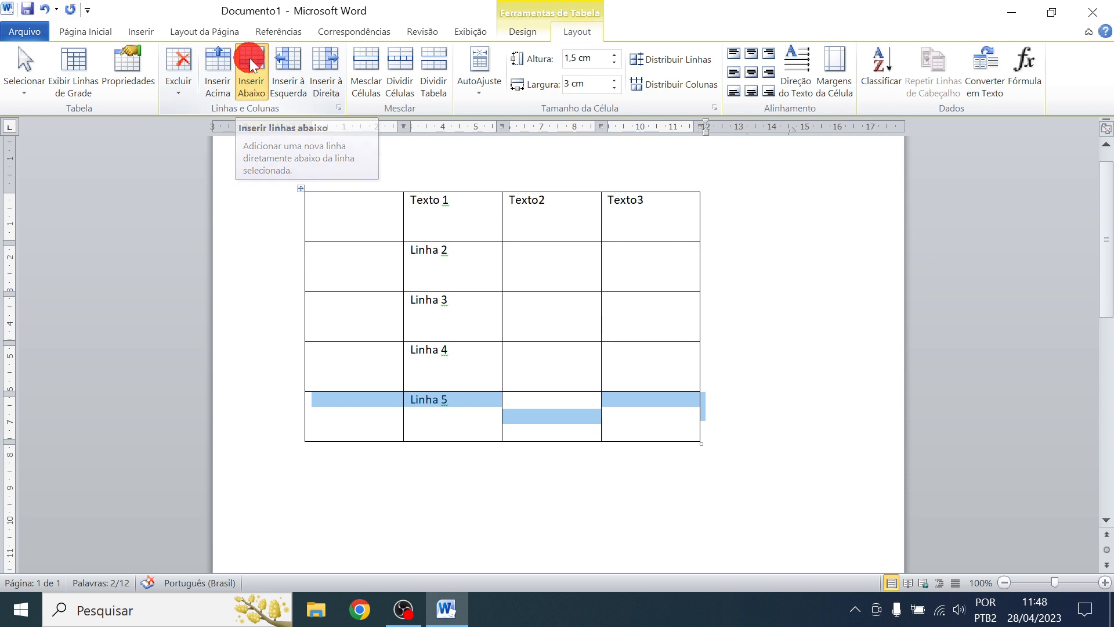
left_click(368, 451)
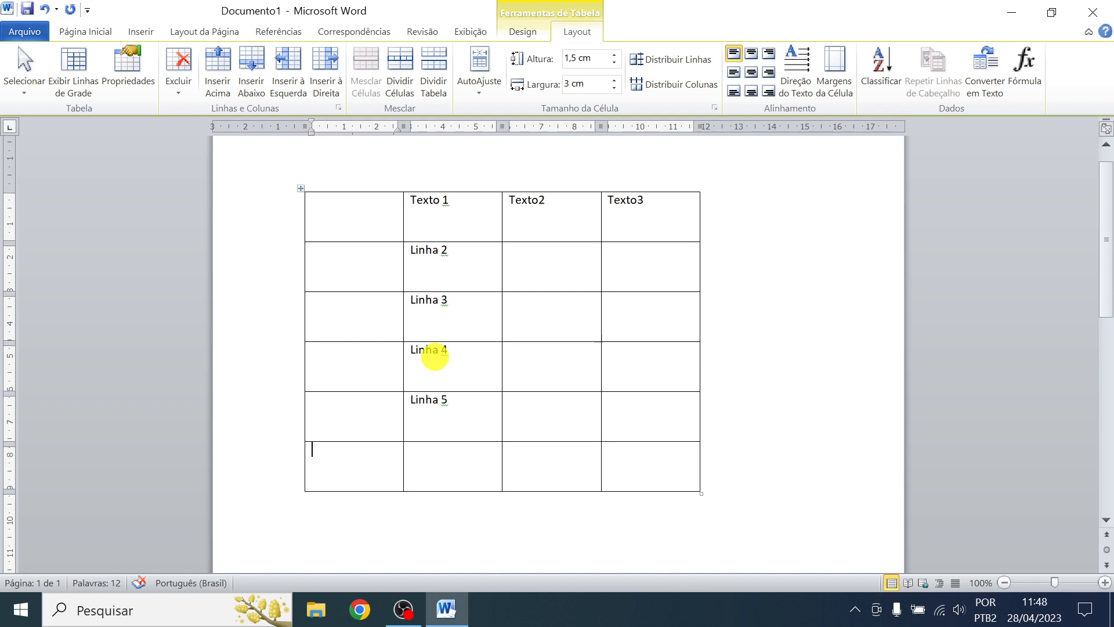
Insert a new empty row directly above the "Linha 4" row
left_click(293, 326)
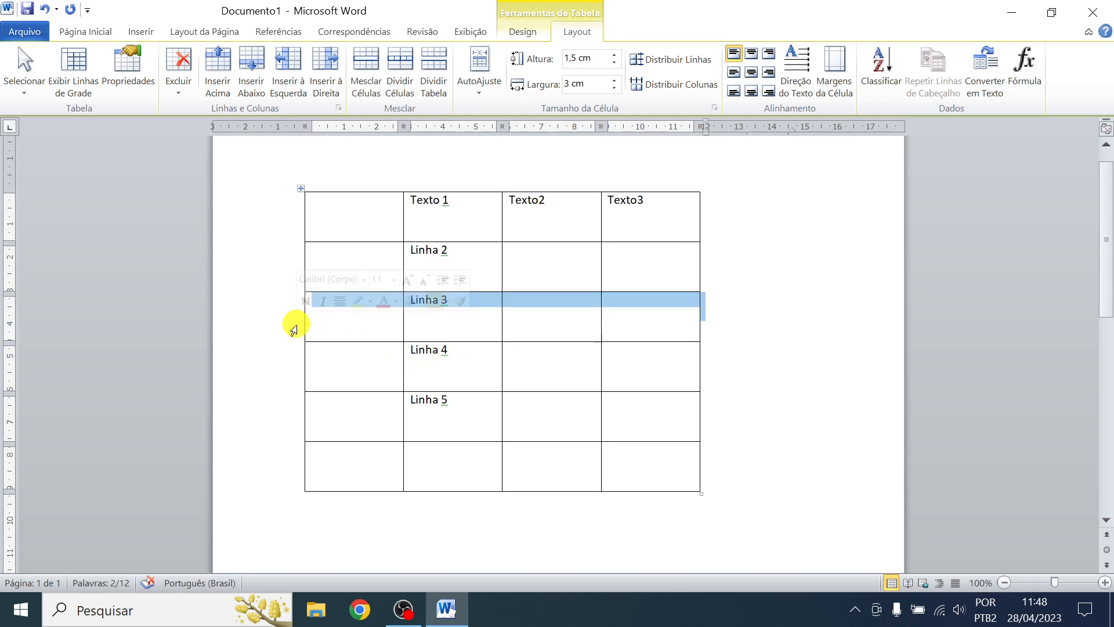
left_click(288, 370)
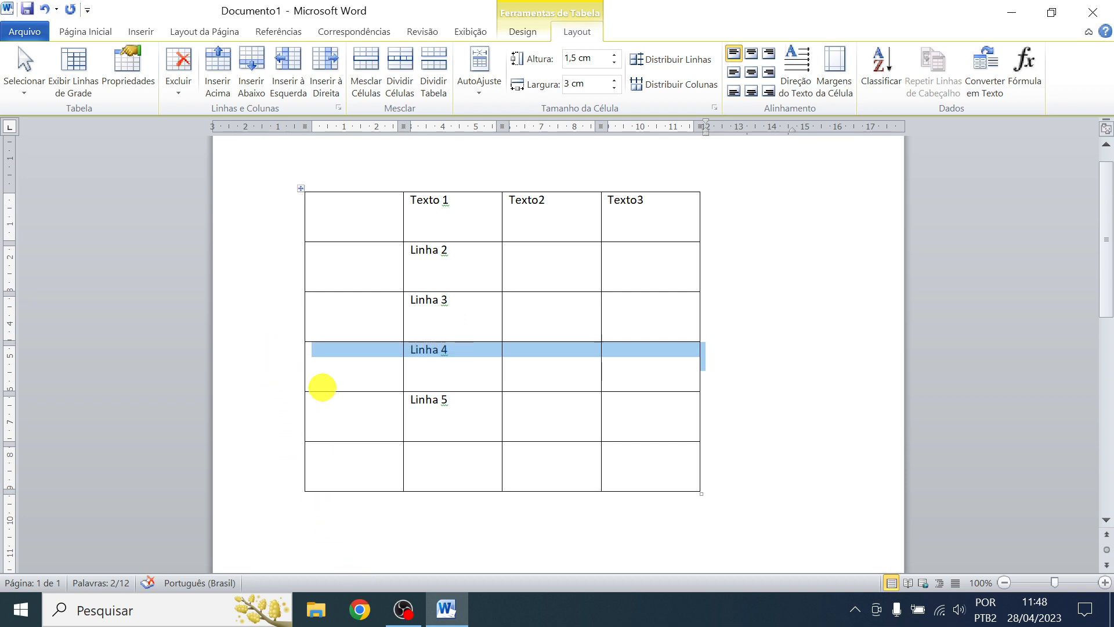
left_click(215, 66)
left_click(382, 366)
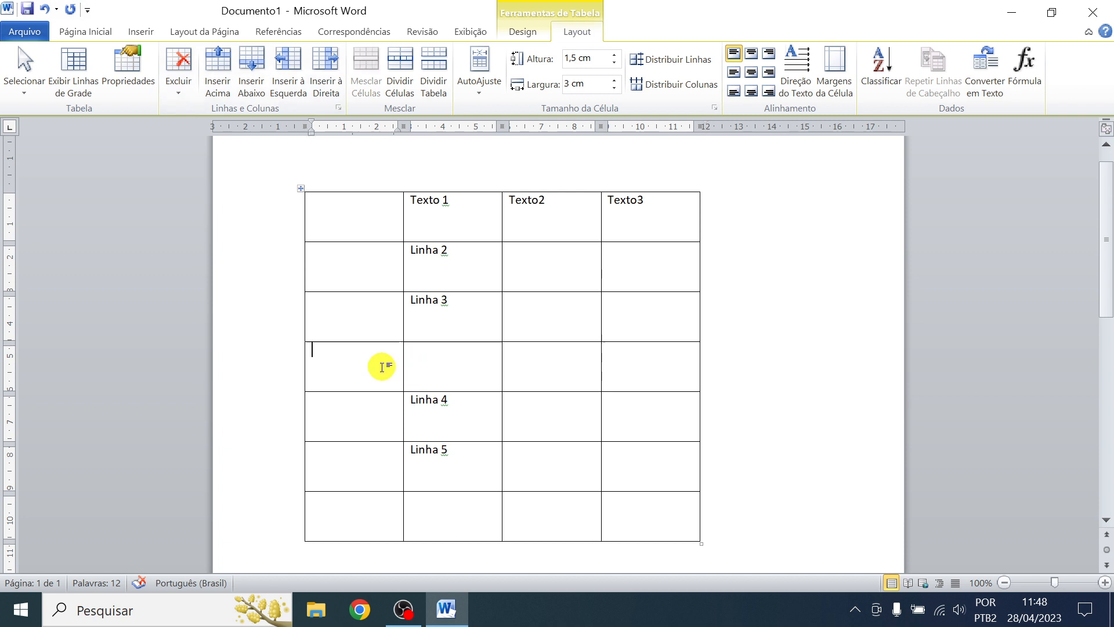
left_click(453, 362)
left_click(516, 357)
left_click(636, 354)
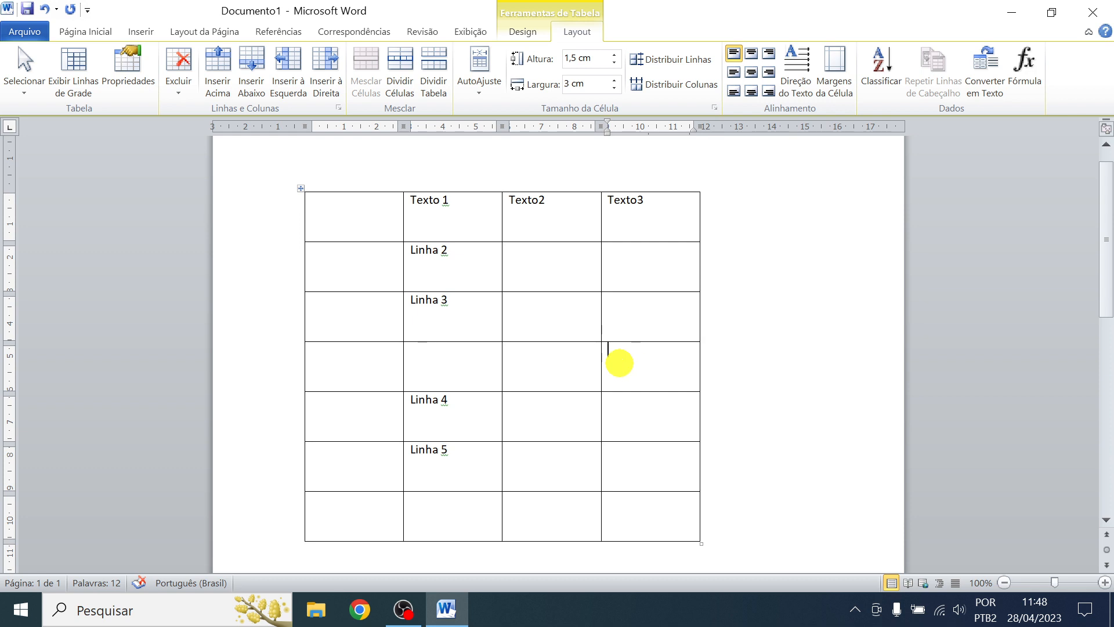
Delete the empty row between the "Linha 3" and "Linha 4" rows
left_click_drag(347, 378, 495, 370)
left_click(470, 372)
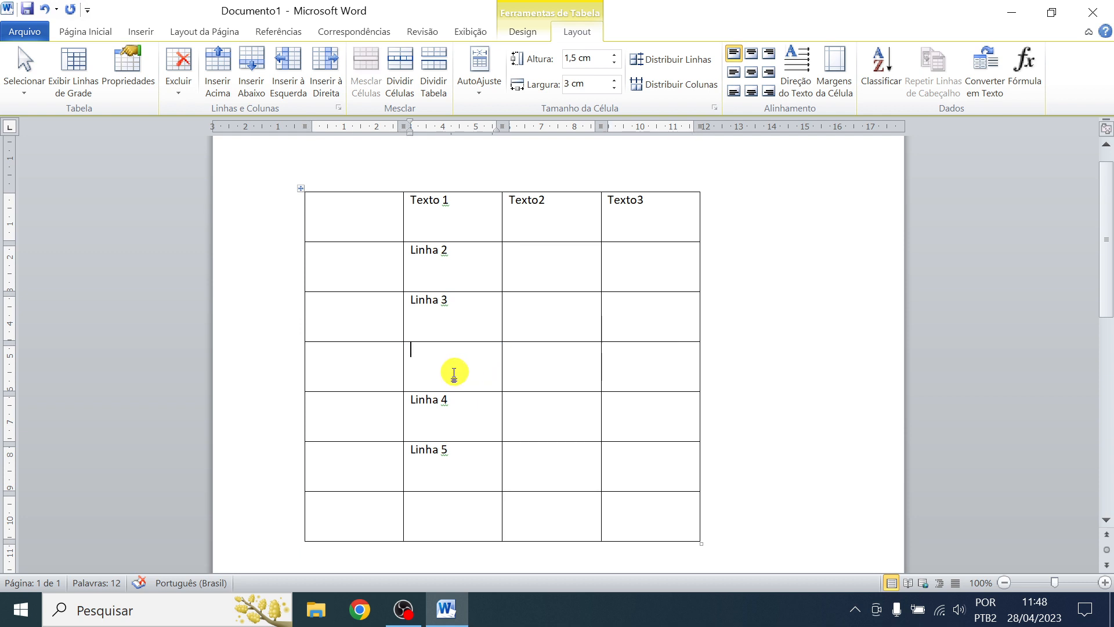
left_click(295, 367)
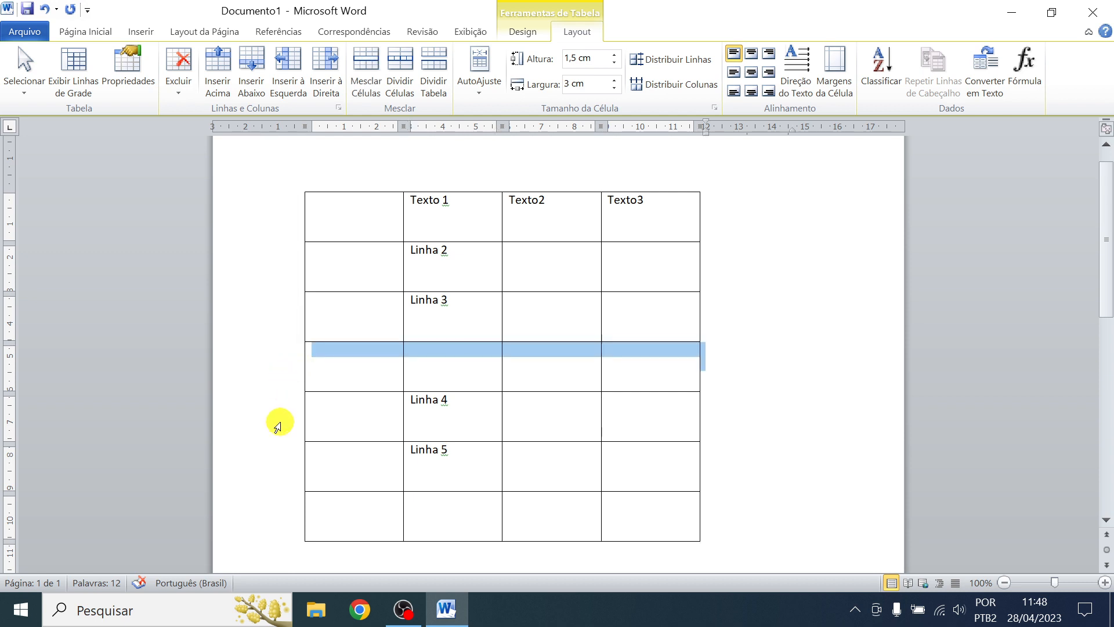
left_click(179, 93)
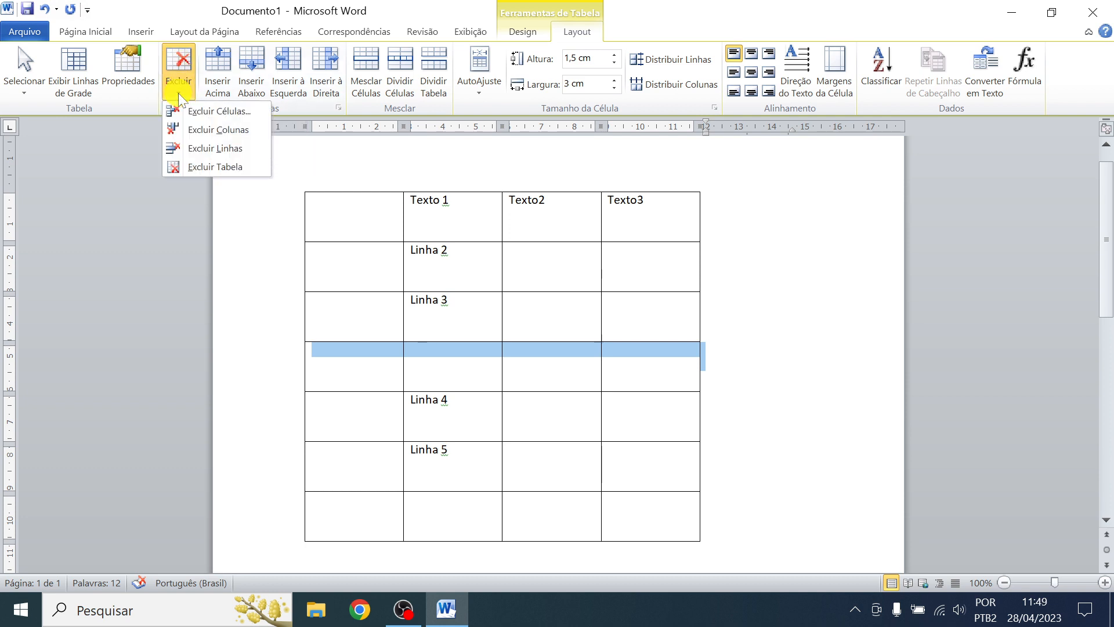
left_click(260, 148)
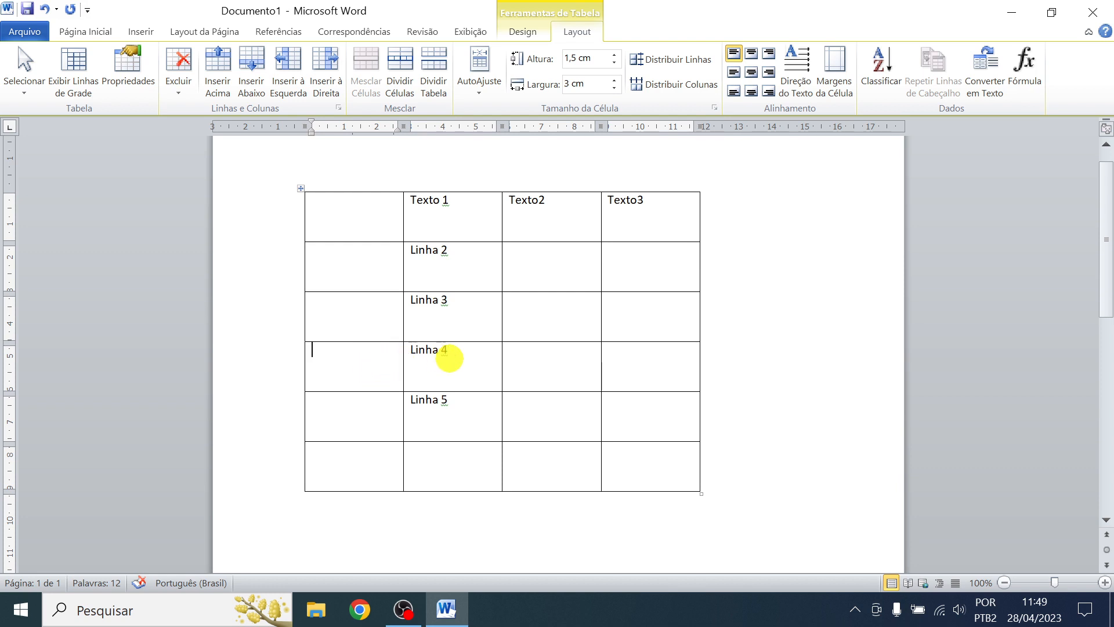
Try to select the non-adjacent "Linha 4" row and the empty last row together
left_click(448, 360)
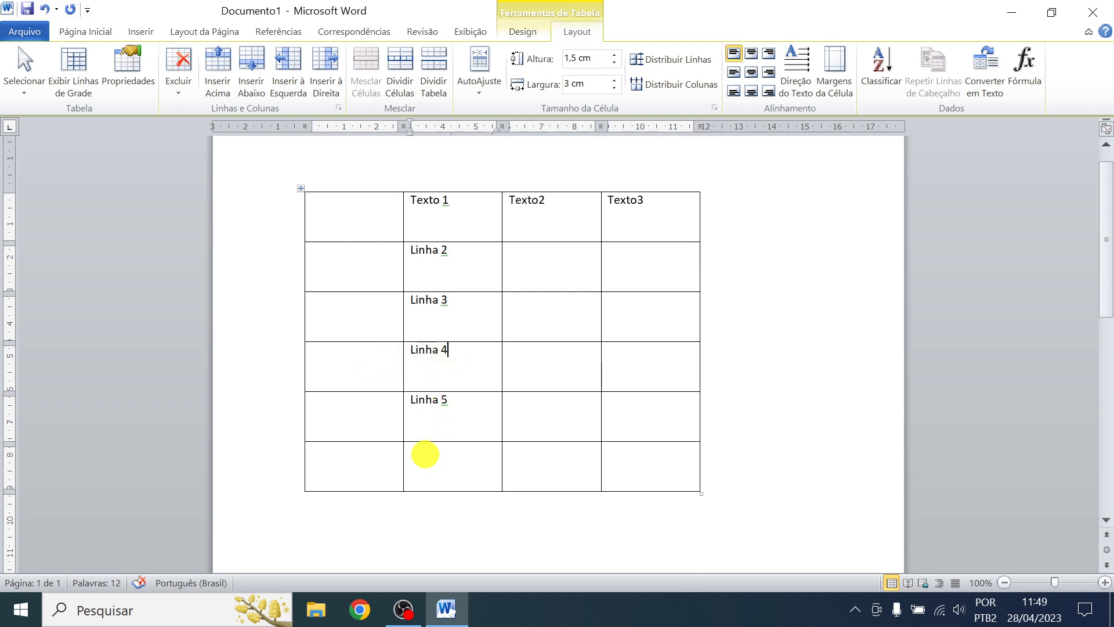
left_click_drag(379, 460, 472, 465)
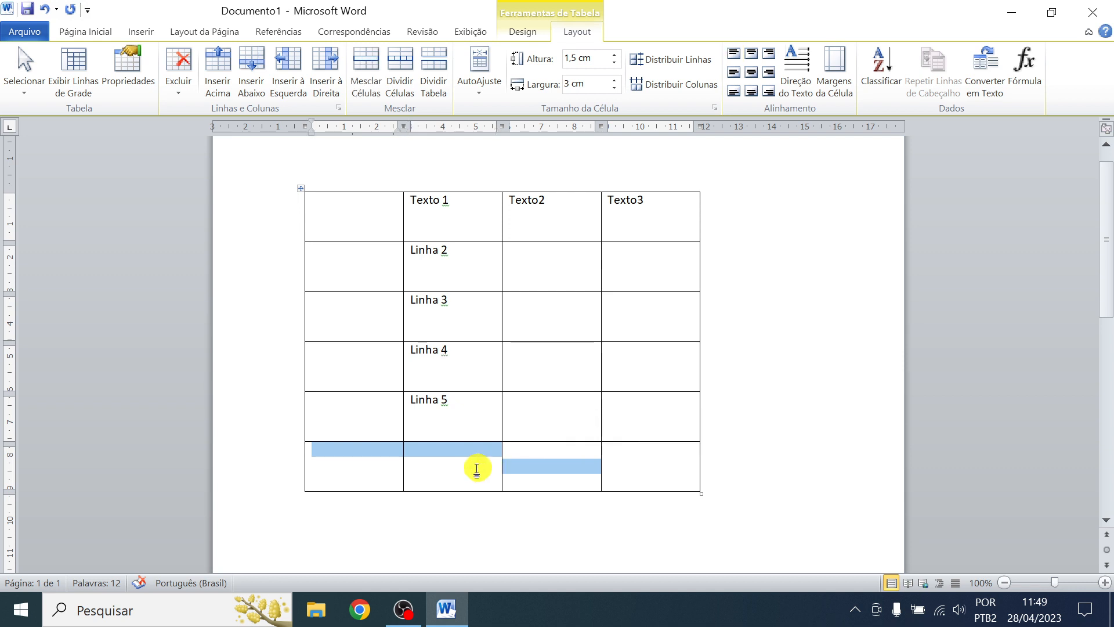
left_click(470, 468)
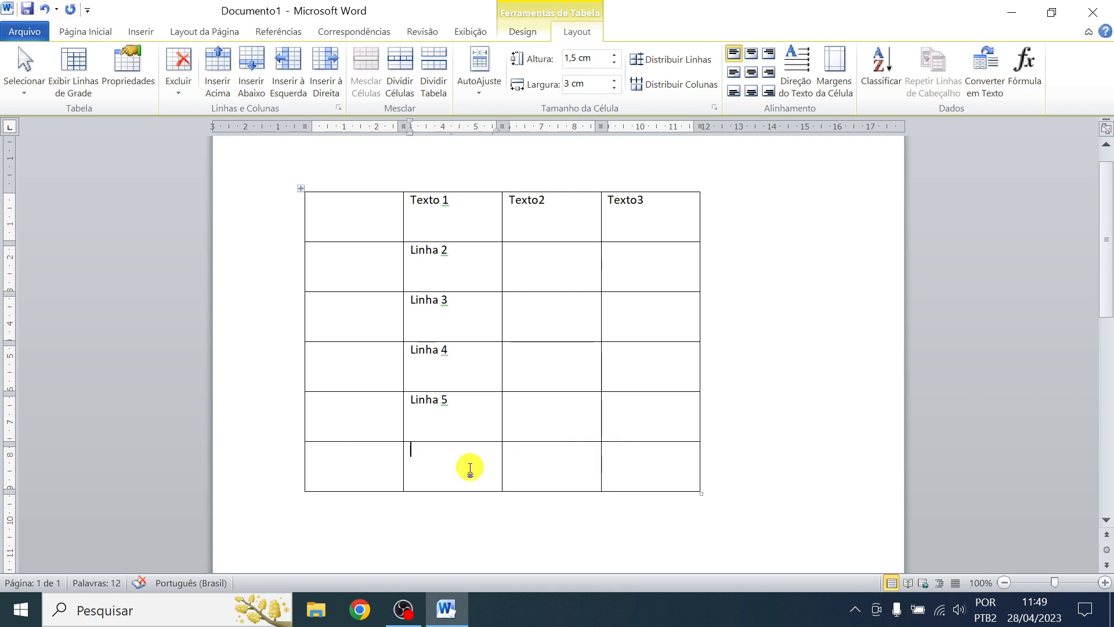
left_click(293, 366)
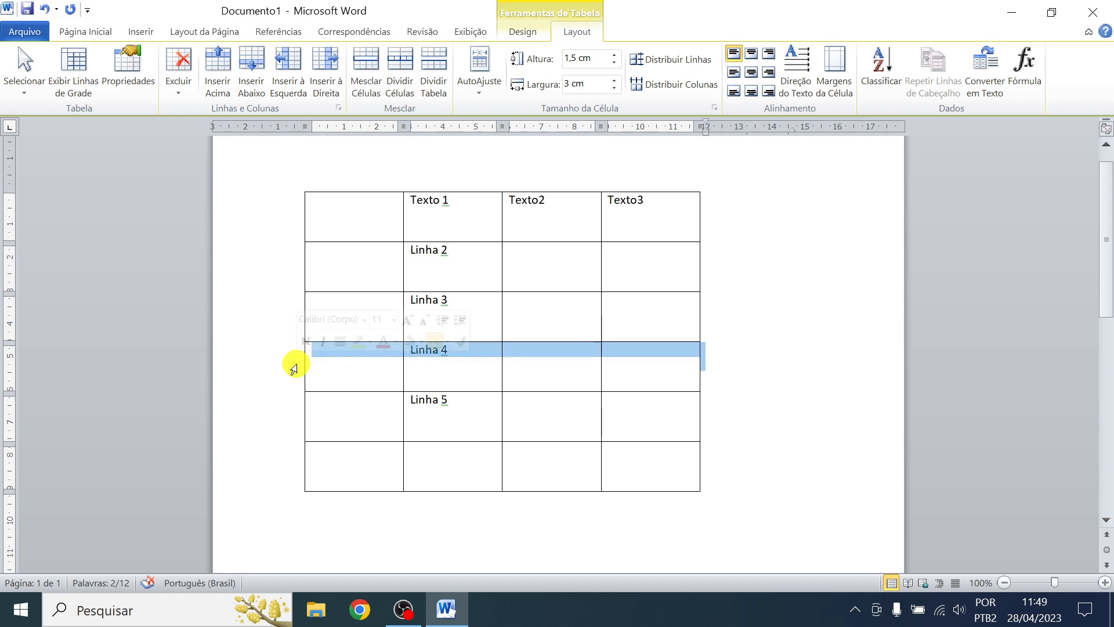
left_click(296, 467, "ctrl")
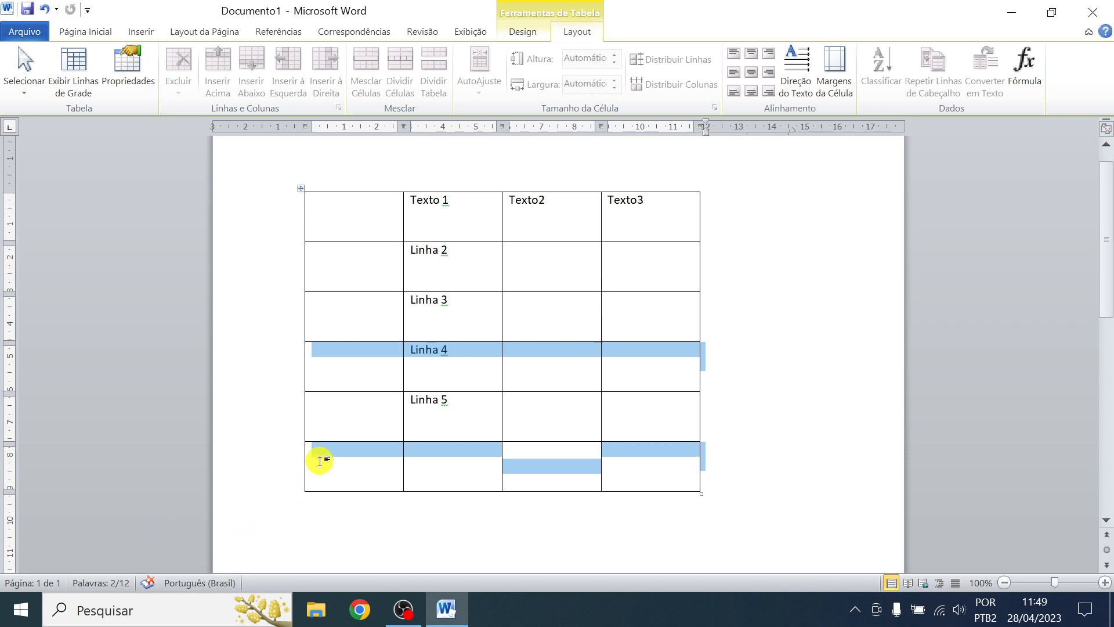
left_click(379, 415)
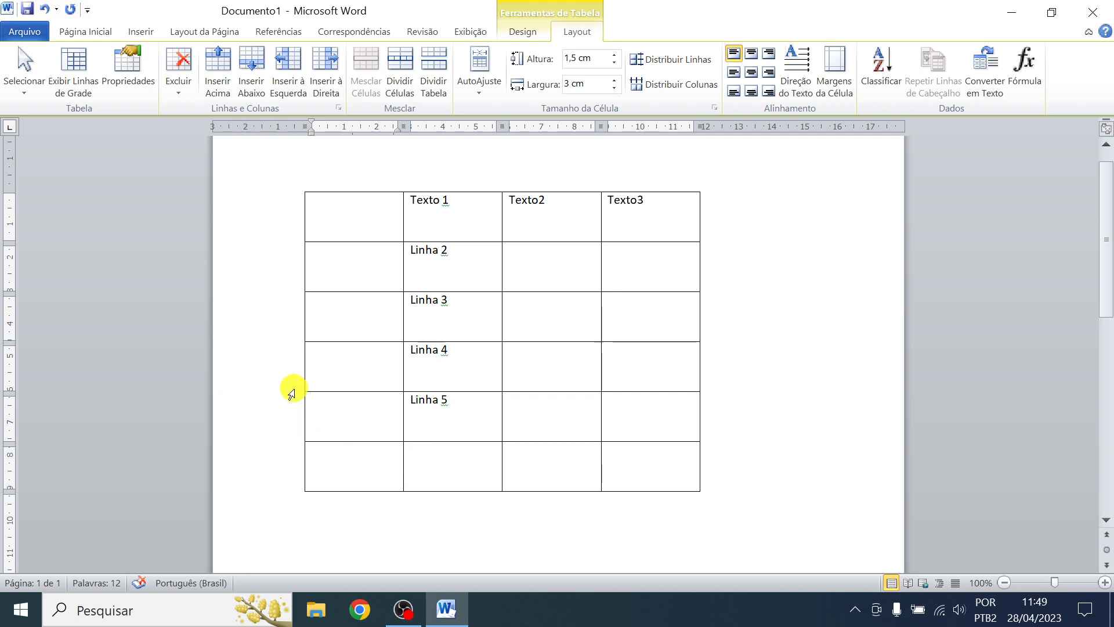
left_click(283, 475)
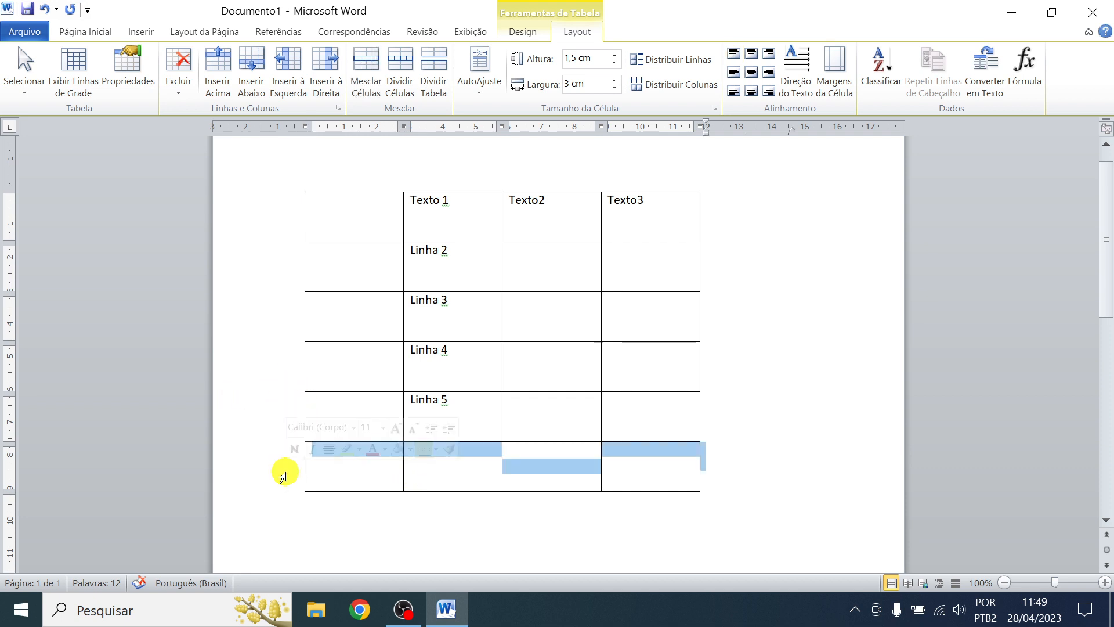
left_click(290, 380, "ctrl")
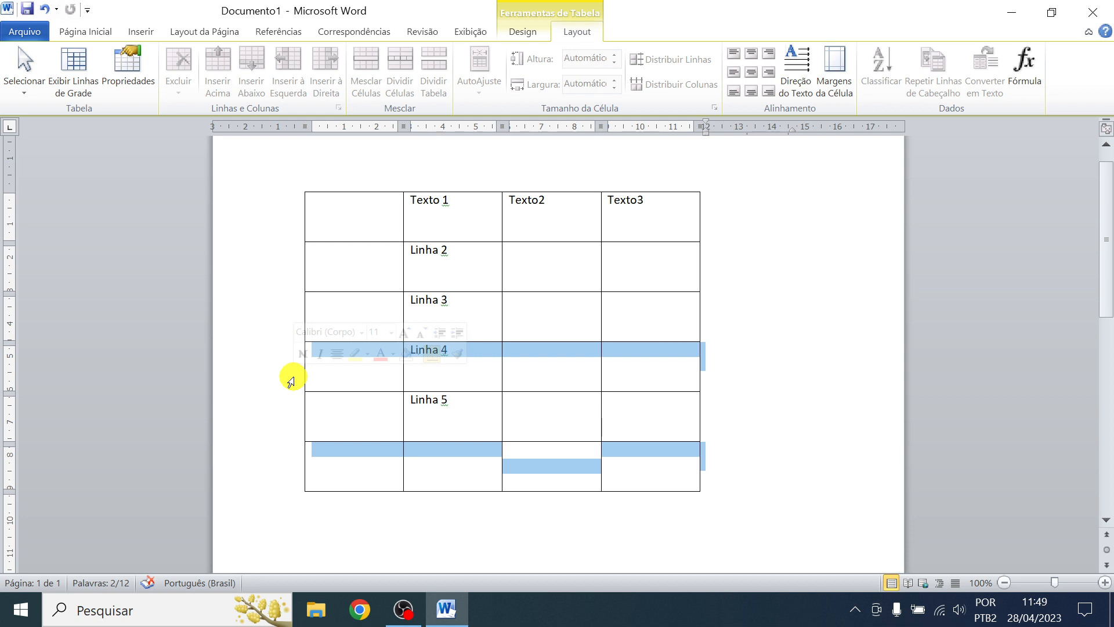
left_click(334, 379)
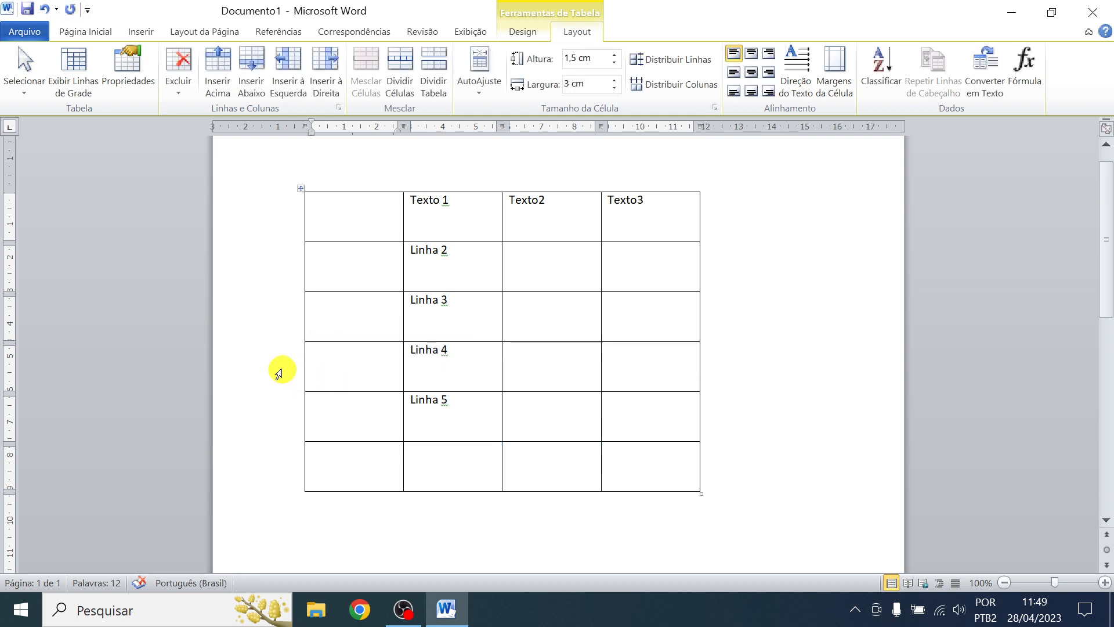
Delete the adjacent "Linha 4" and "Linha 5" rows together
left_click_drag(280, 367, 281, 419)
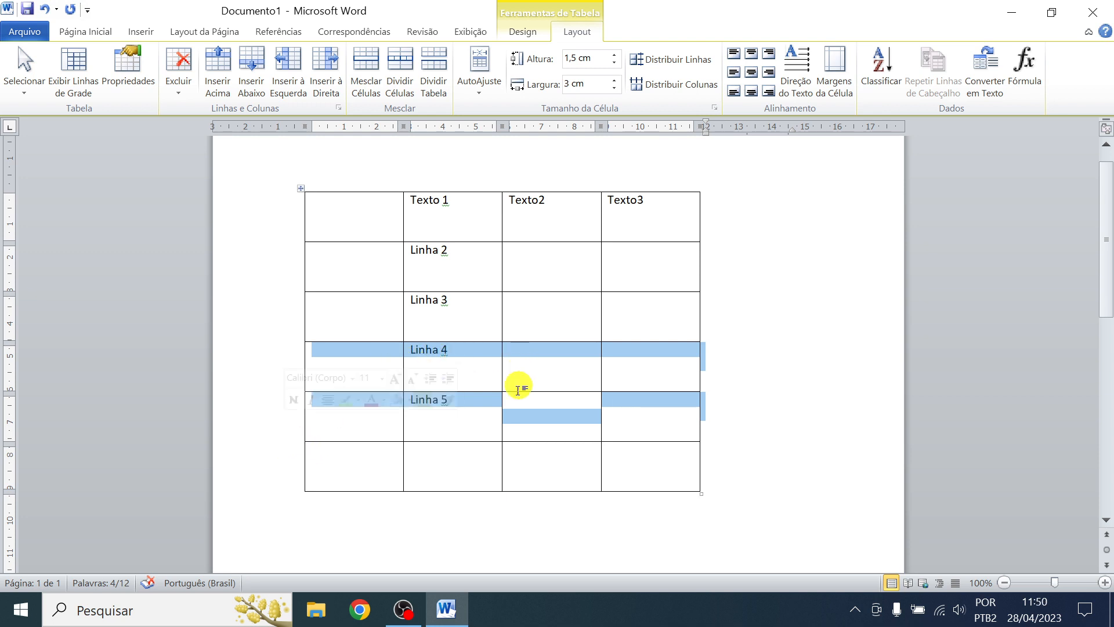
left_click(176, 99)
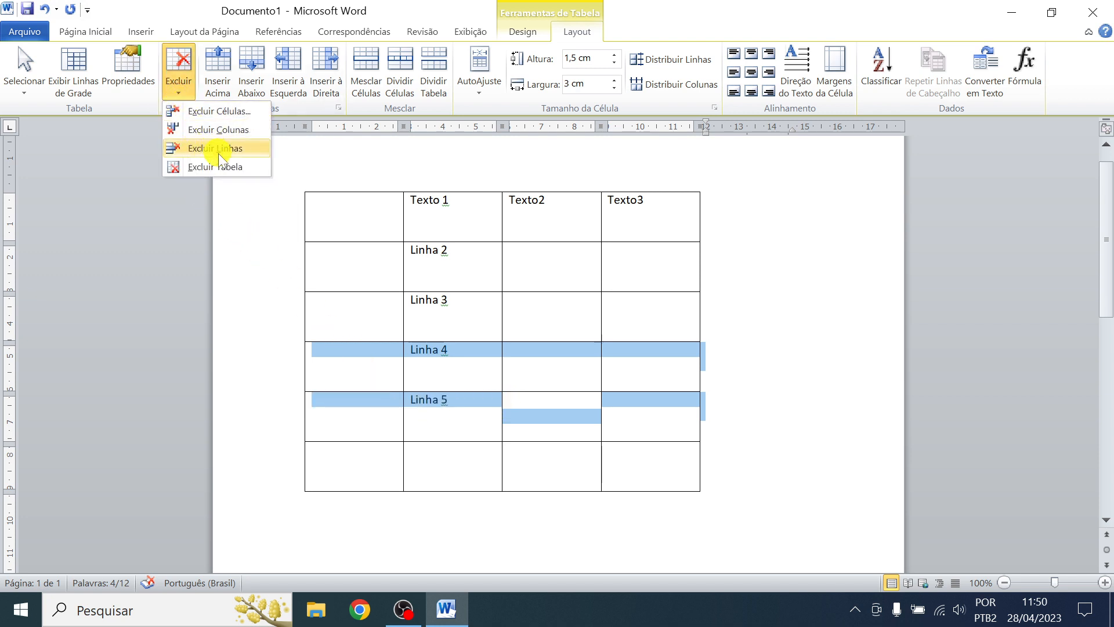
left_click(234, 152)
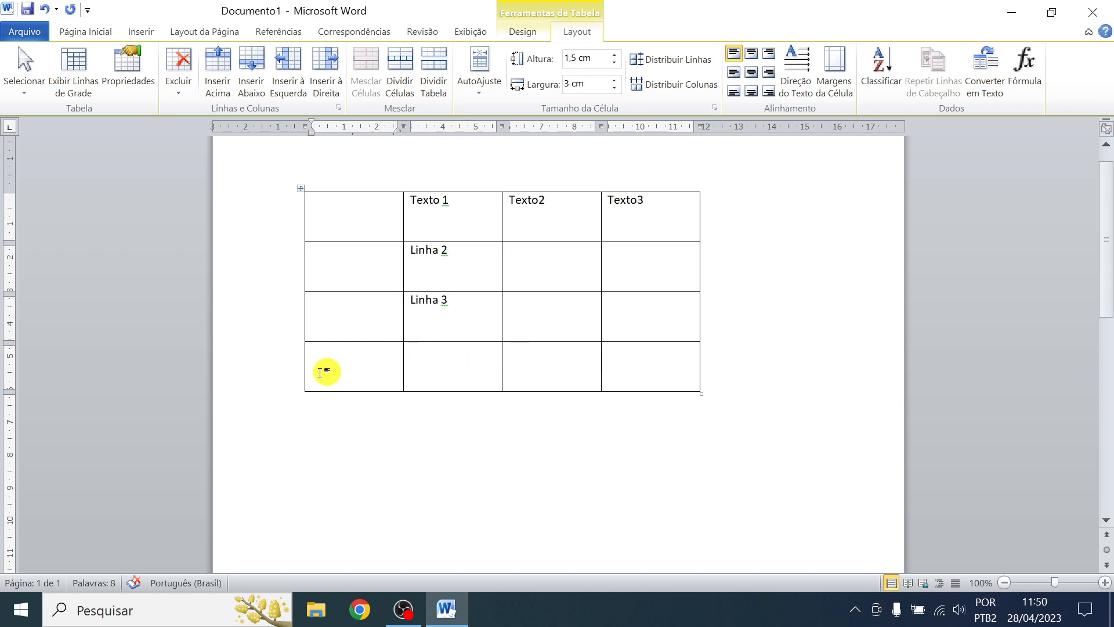
Delete the empty last row below the "Linha 3" row
left_click(293, 376)
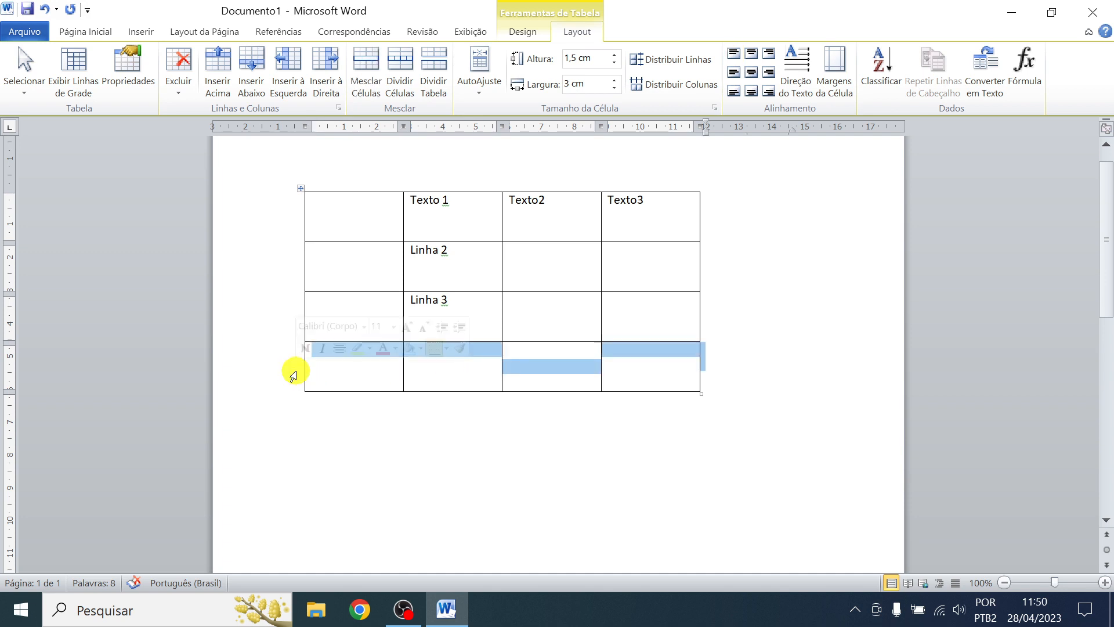
left_click(177, 87)
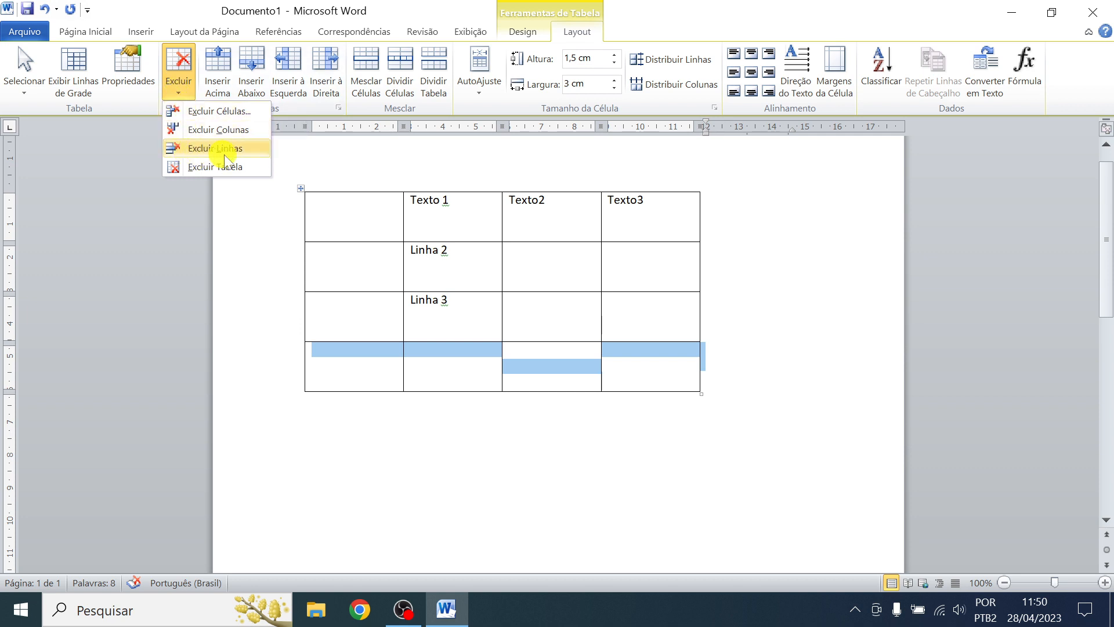
left_click(252, 156)
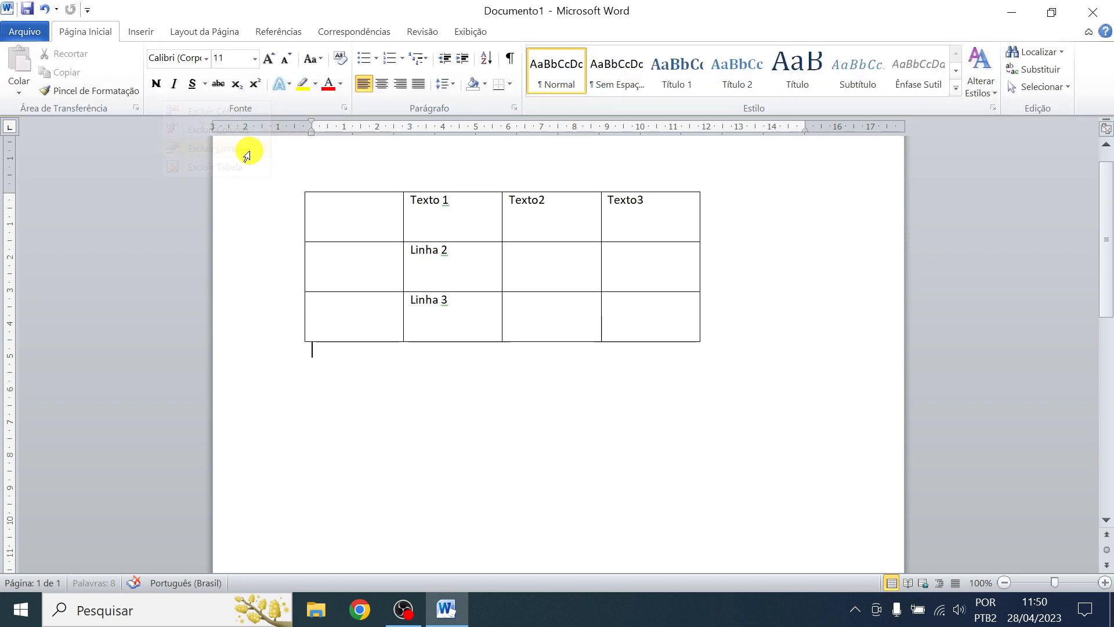
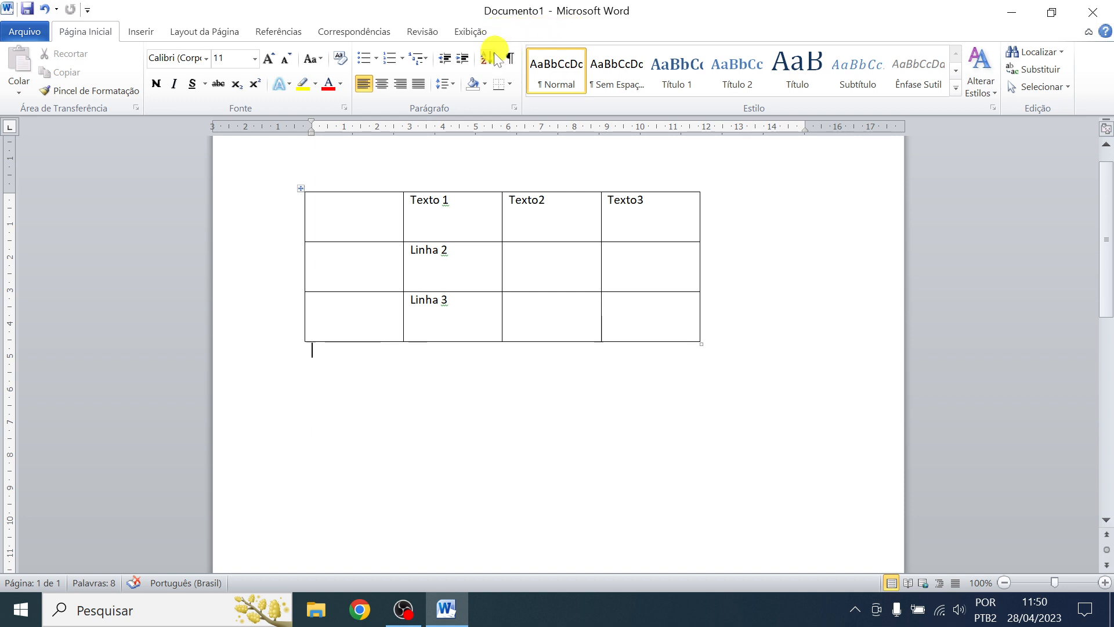
Place the cursor in the table's first cell and examine the table's layout and design options
left_click(356, 225)
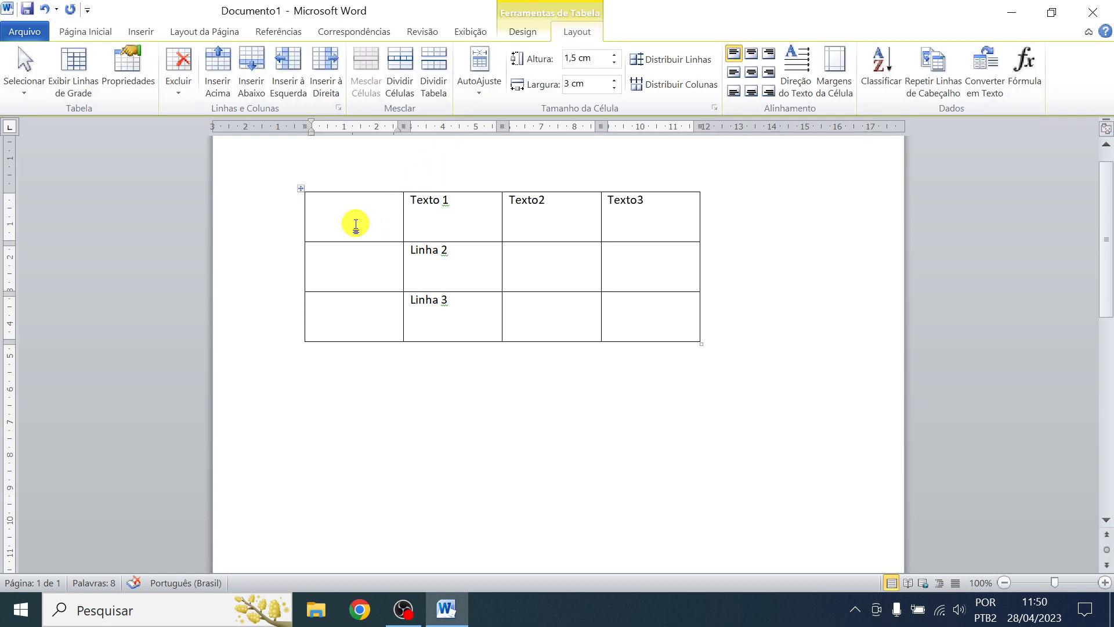
left_click(343, 263)
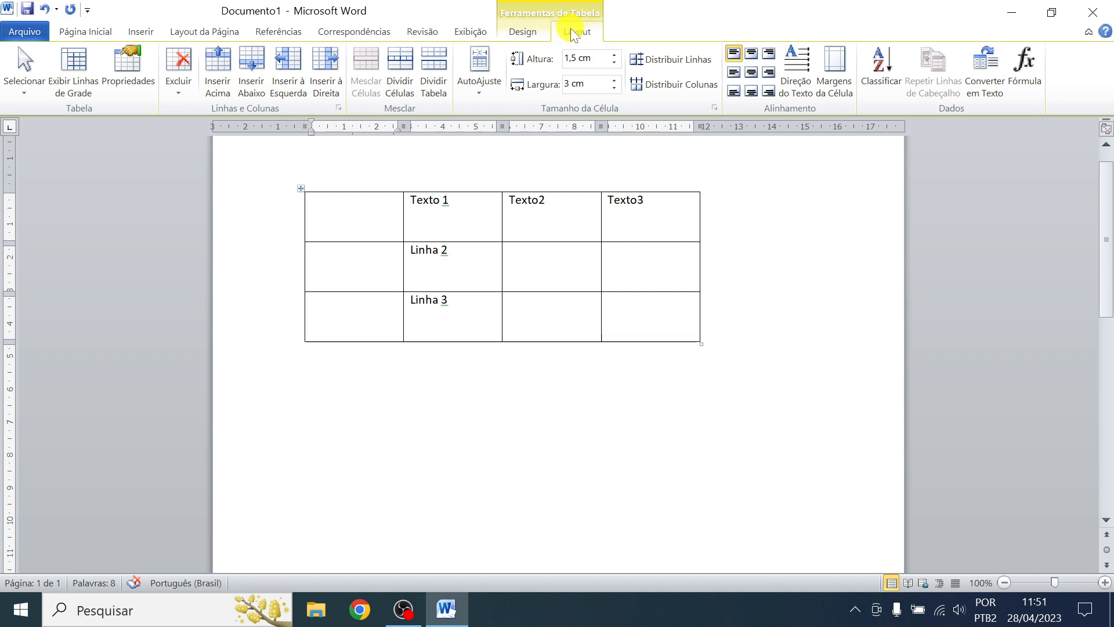
left_click(455, 447)
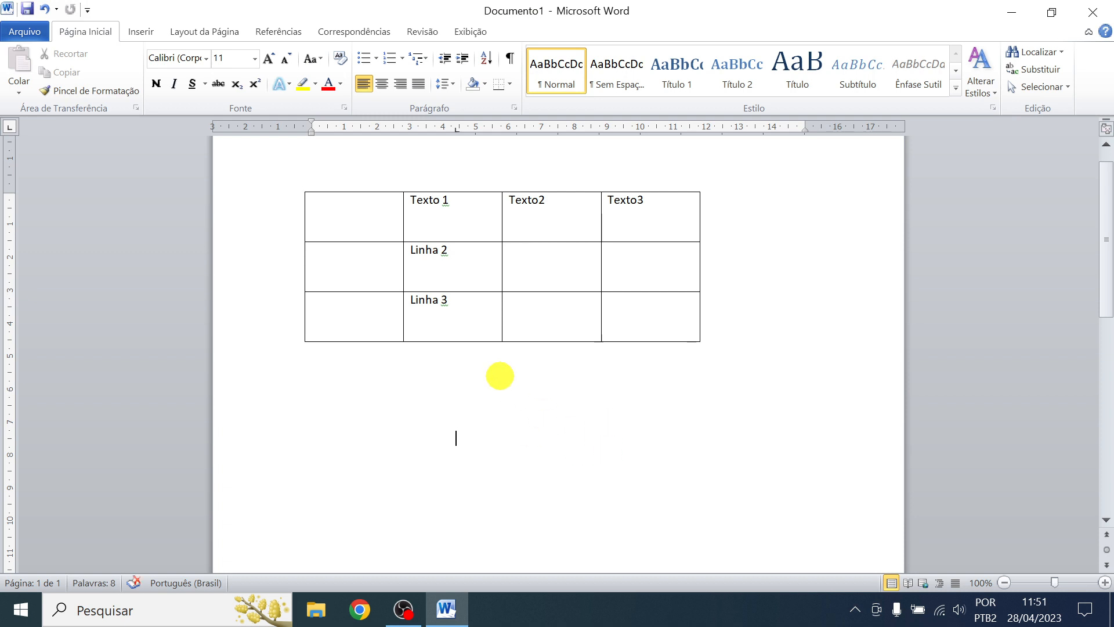
left_click(388, 213)
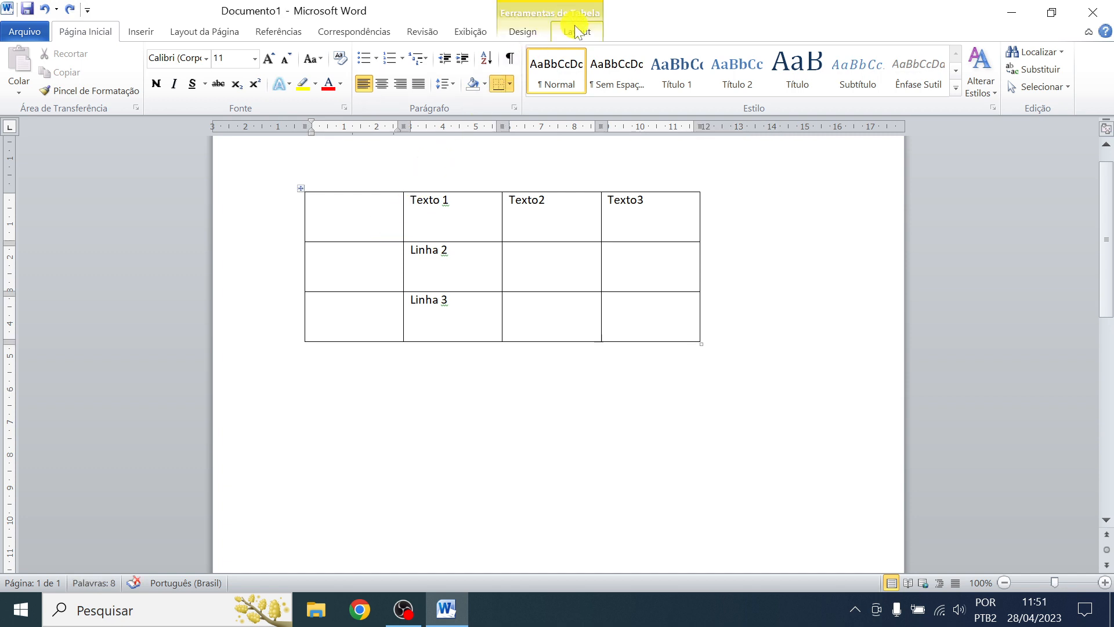
left_click(578, 31)
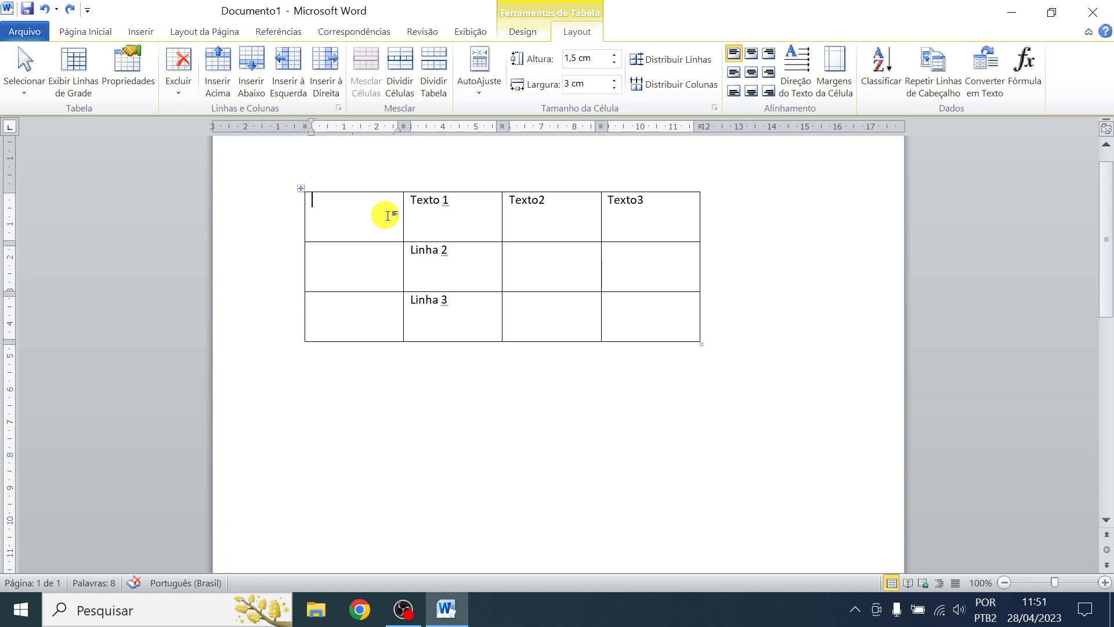
left_click(524, 30)
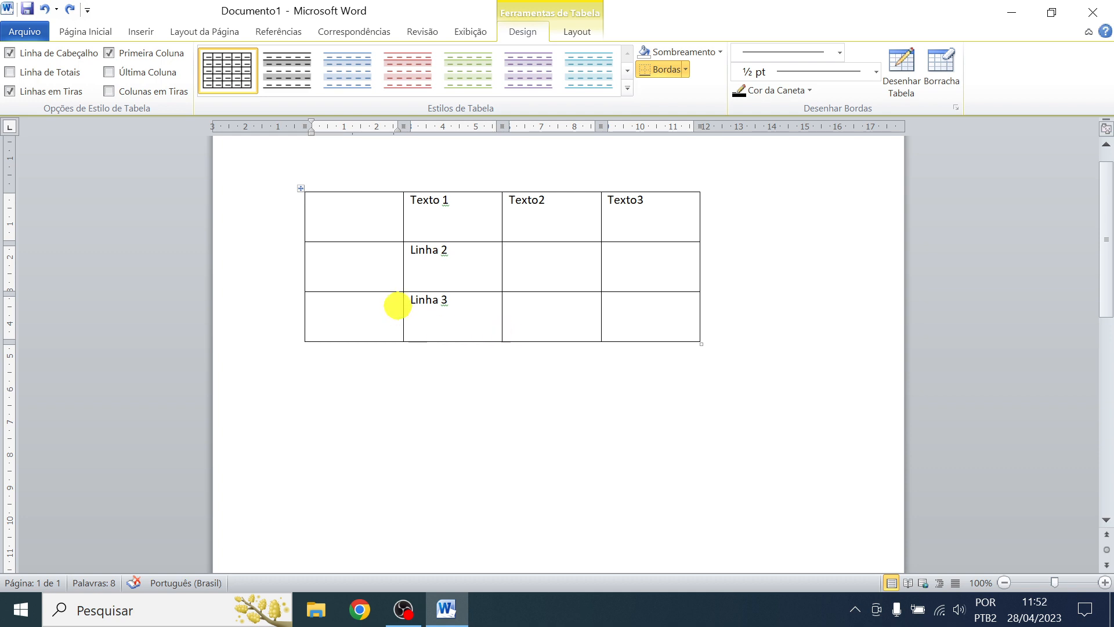
left_click(350, 210)
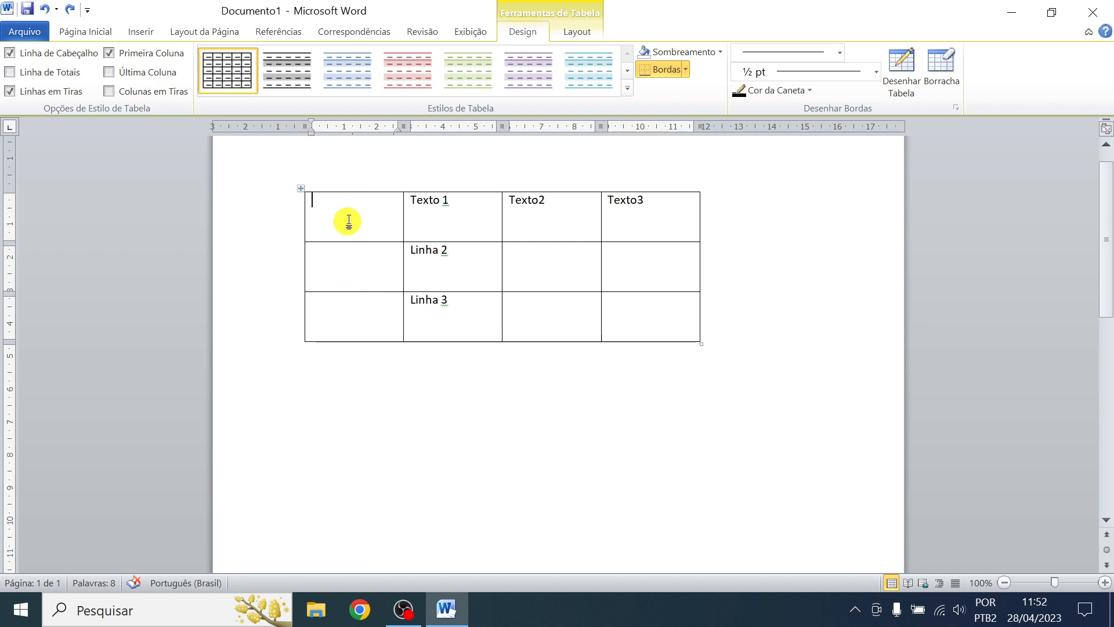
Shade the table's entire first column with a light olive green from the theme colours
left_click(351, 188)
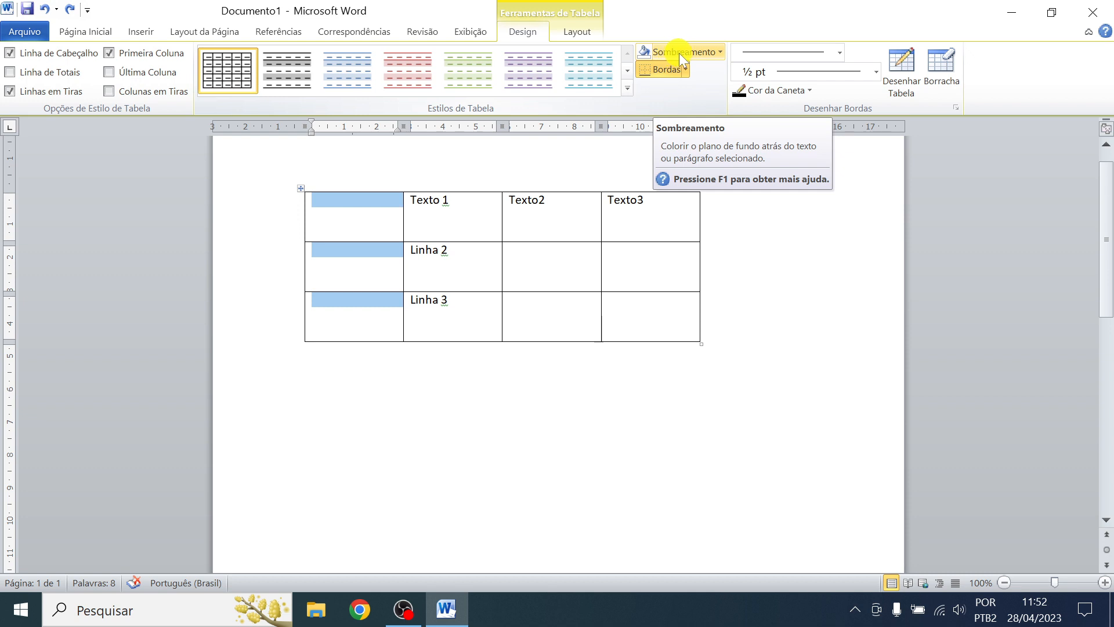
left_click(722, 53)
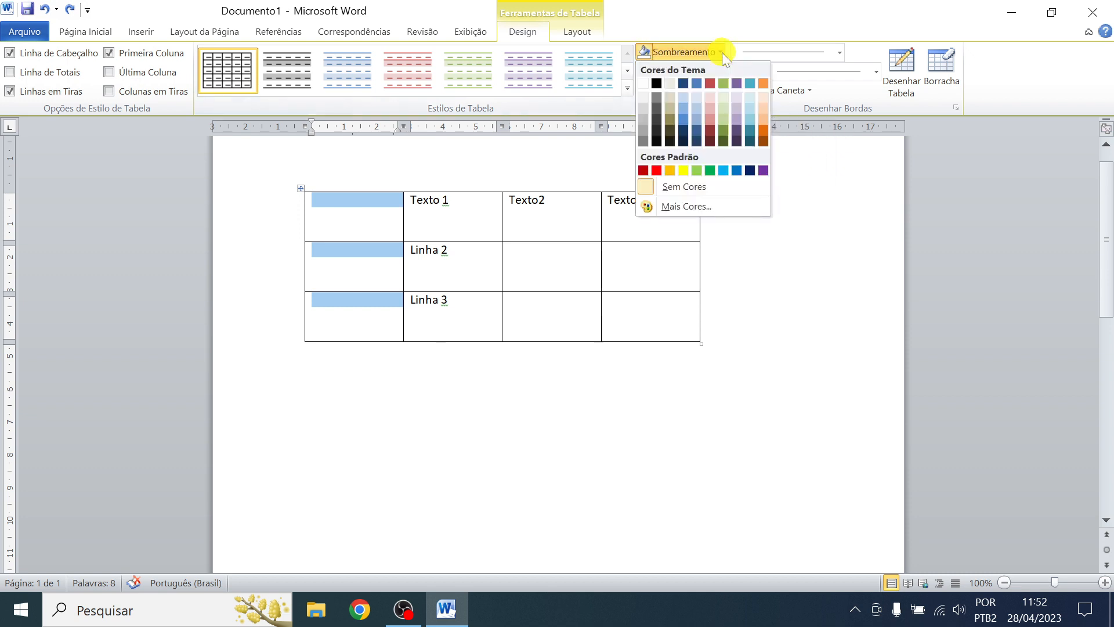
left_click(723, 108)
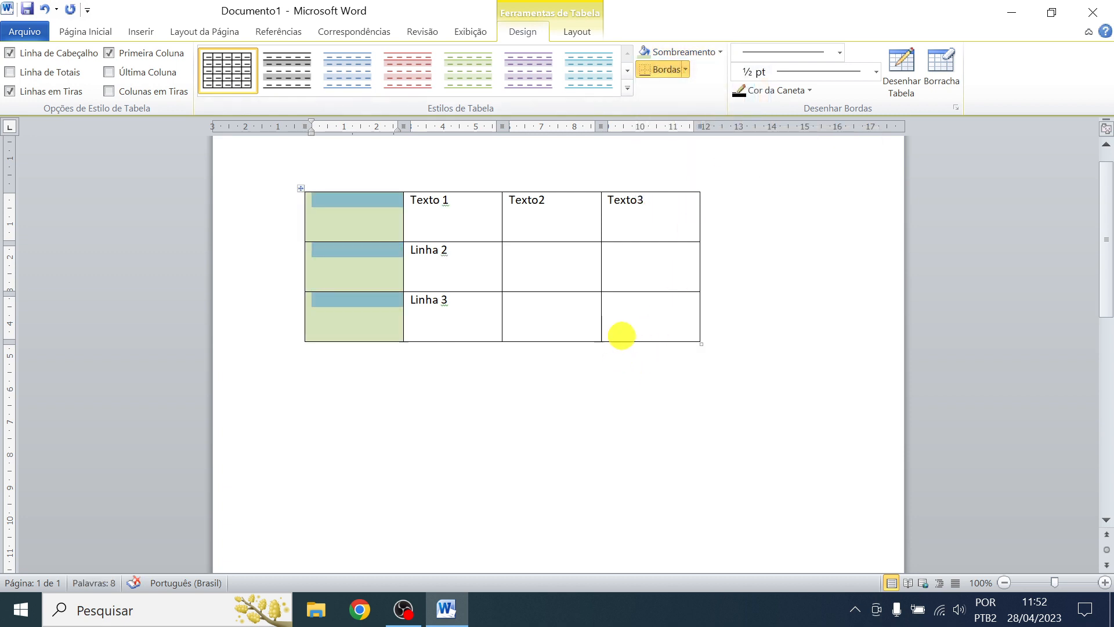
left_click(659, 317)
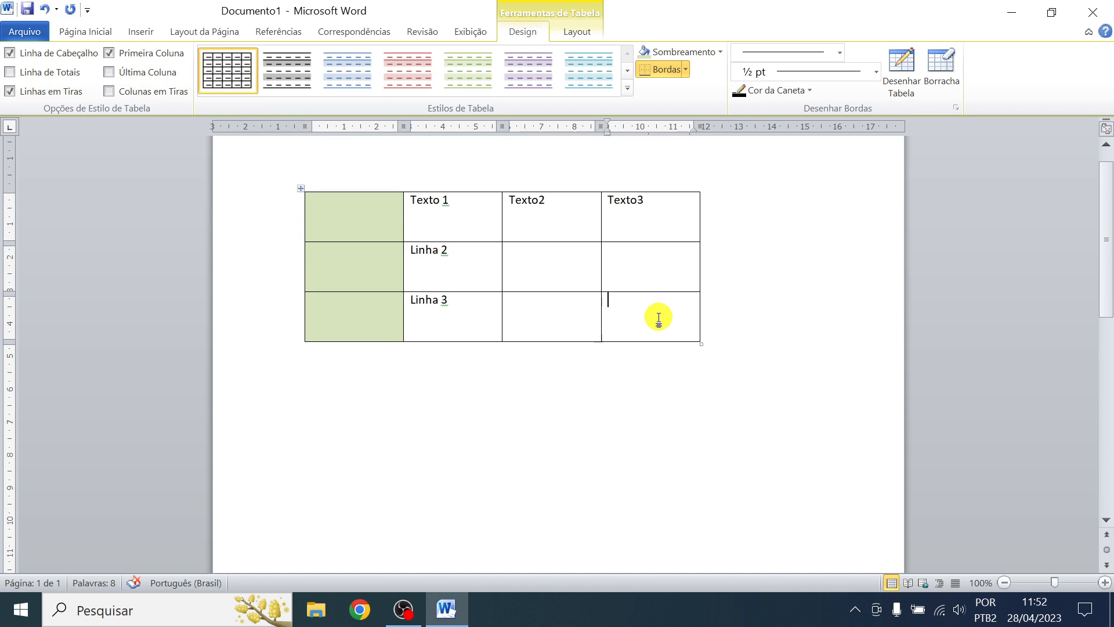
Shade the "Texto2" column with a light aqua blue from the theme colours
left_click(539, 186)
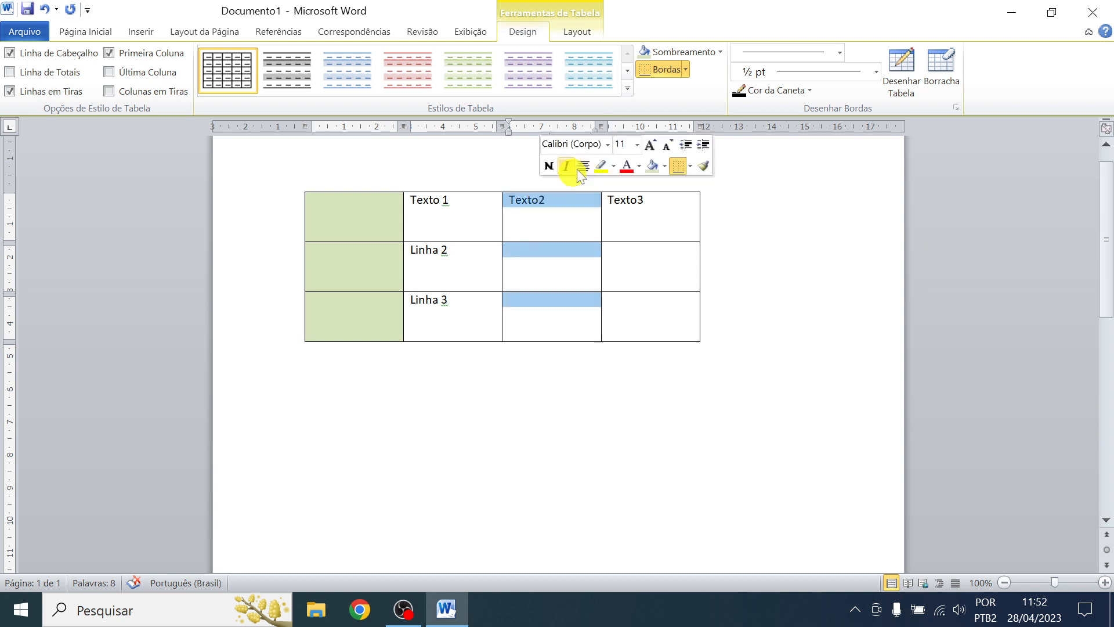
left_click(720, 52)
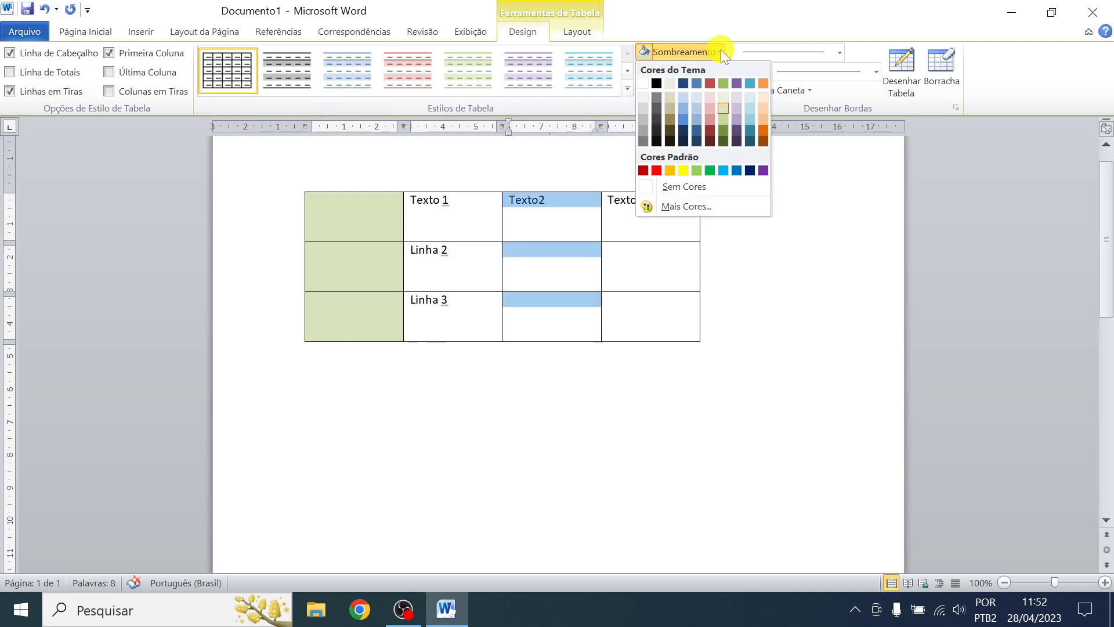
left_click(750, 106)
Shade only the last cell of the "Texto3" column with a medium-light purple theme colour
left_click(648, 262)
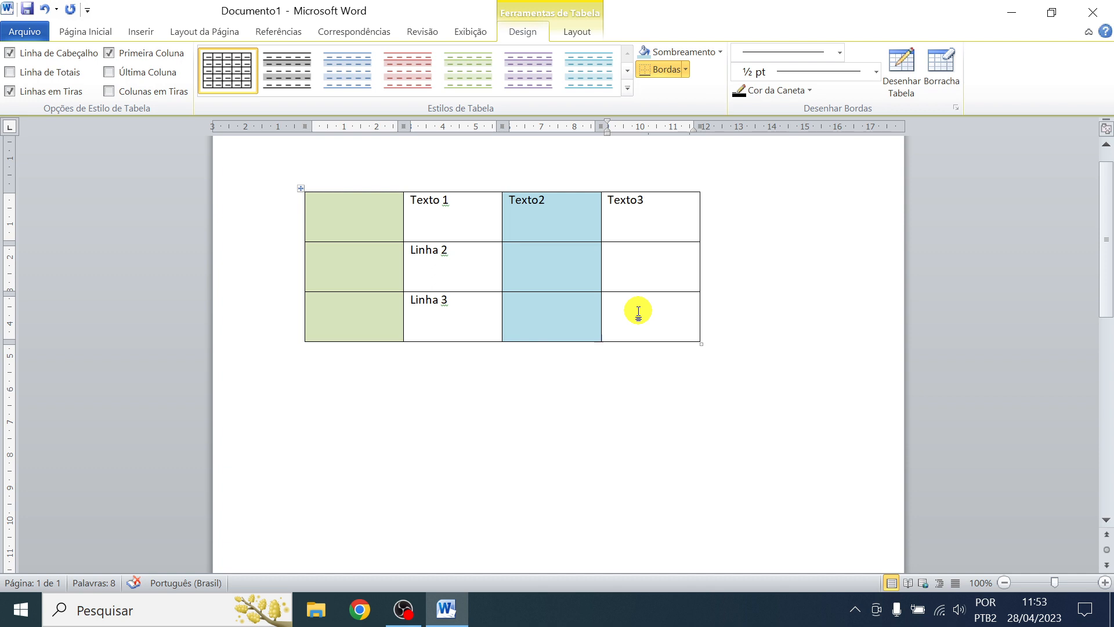
left_click(720, 52)
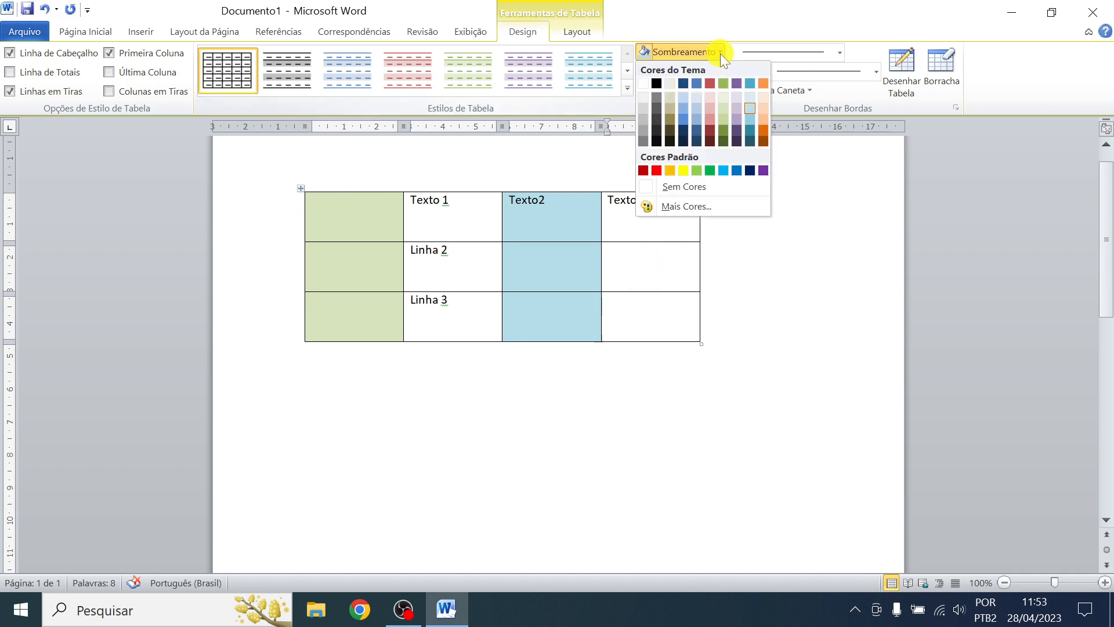
left_click(740, 120)
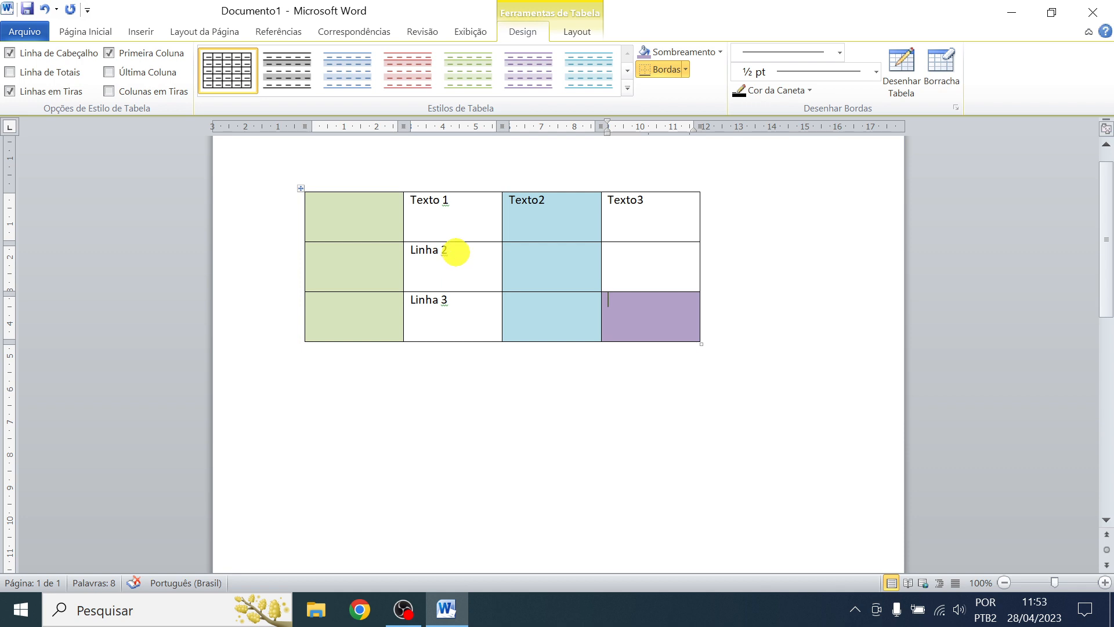
Shade the "Linha 2" cell with the standard red colour
left_click(455, 251)
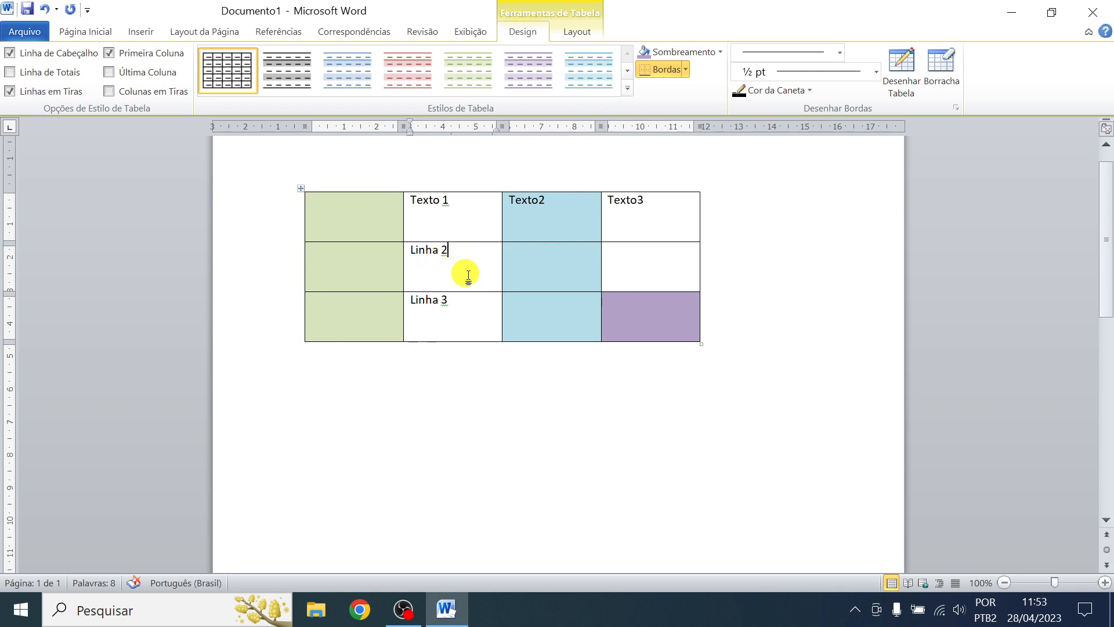
left_click(451, 250)
double_click(418, 248)
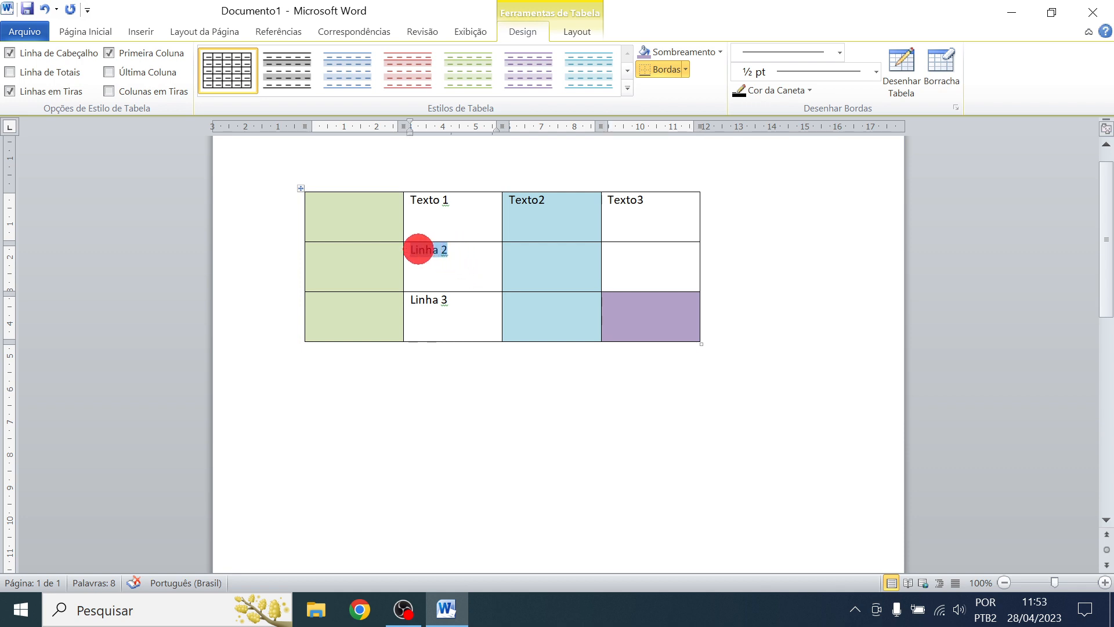
left_click(458, 269)
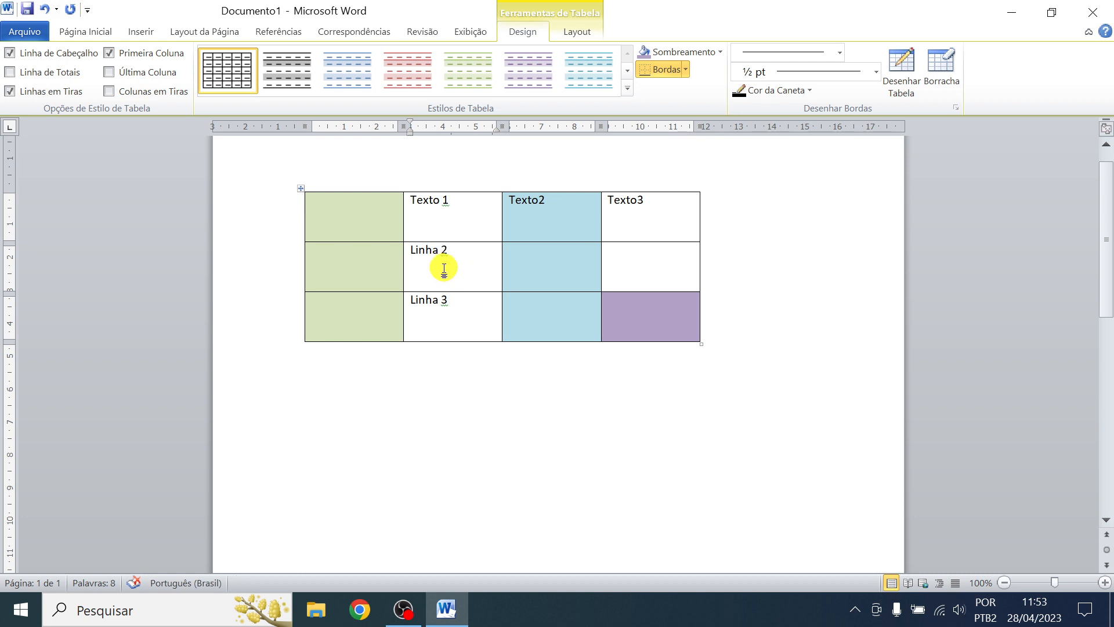
left_click(723, 48)
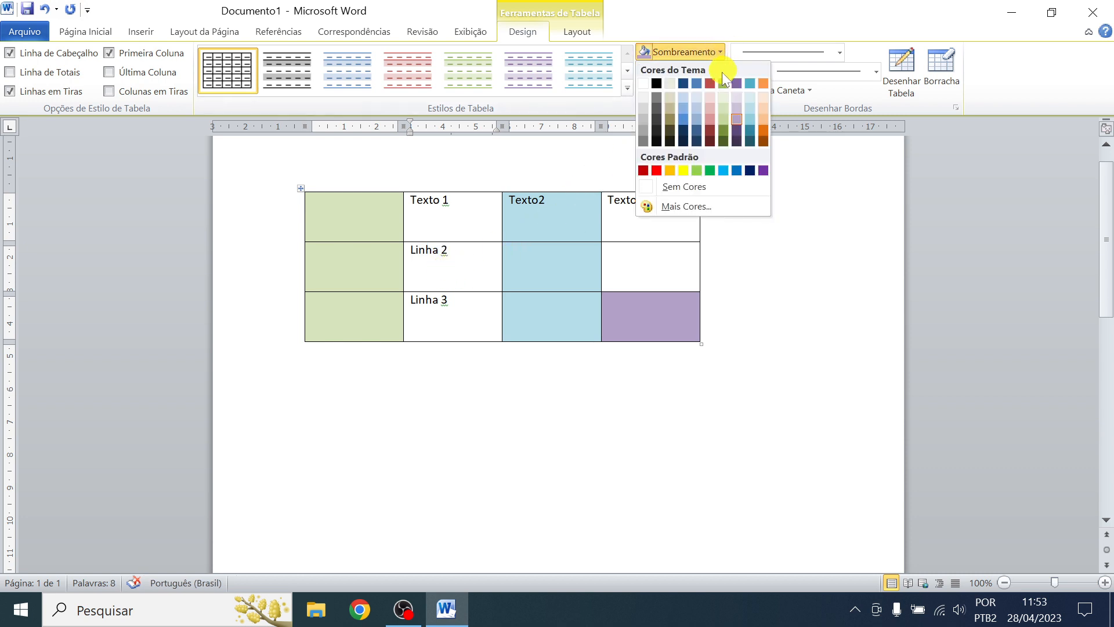
left_click(655, 172)
left_click(463, 315)
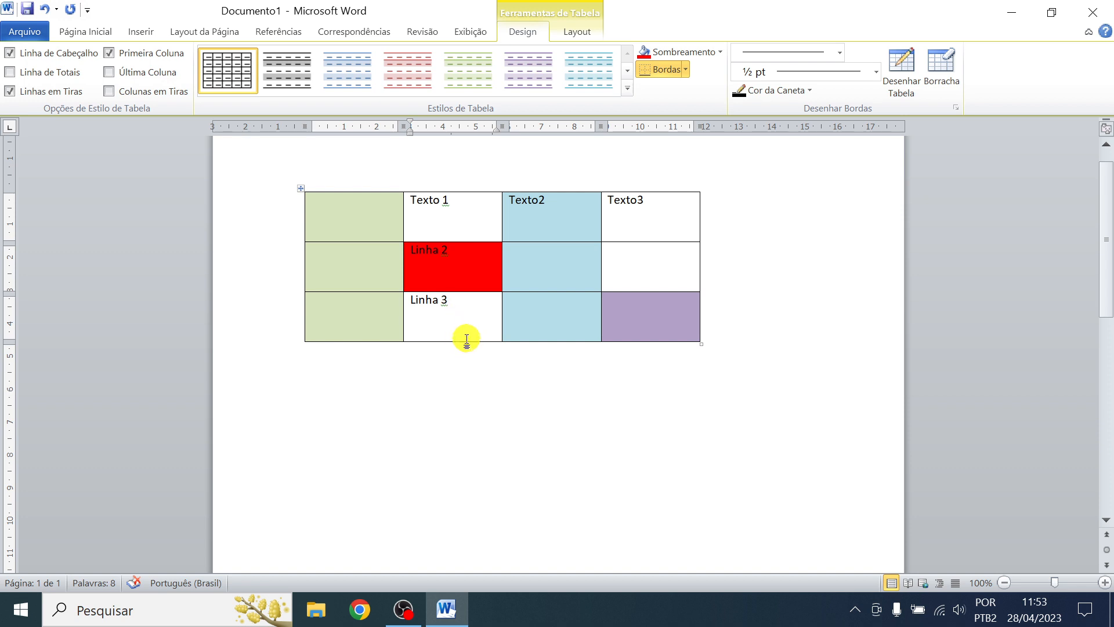
Shade the entire first row of the table with a light orange from the theme colours
left_click(296, 215)
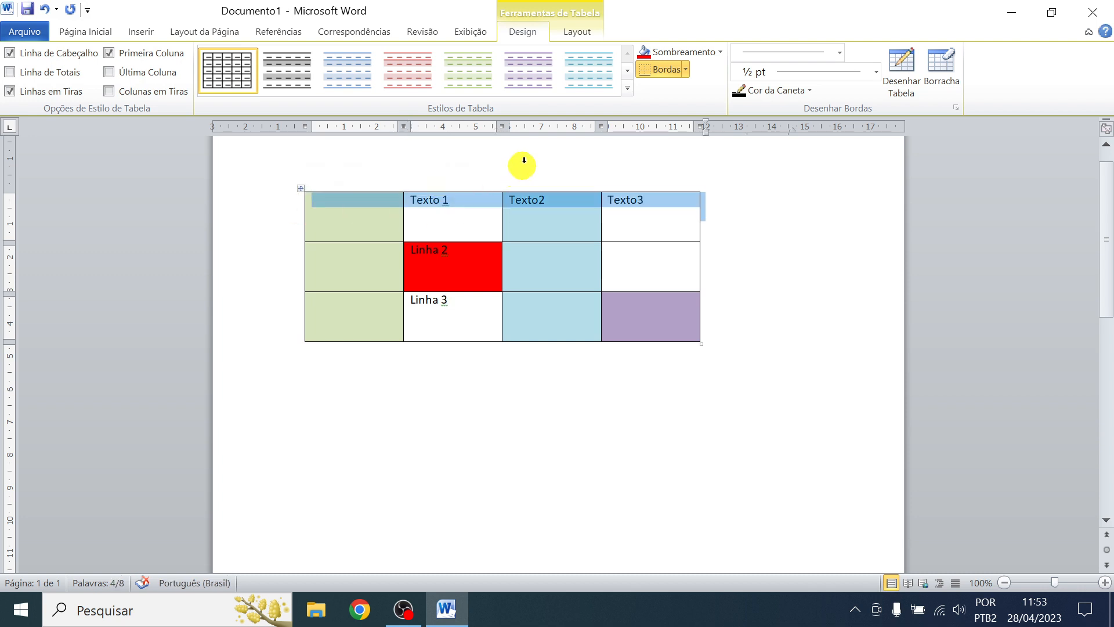
left_click(721, 53)
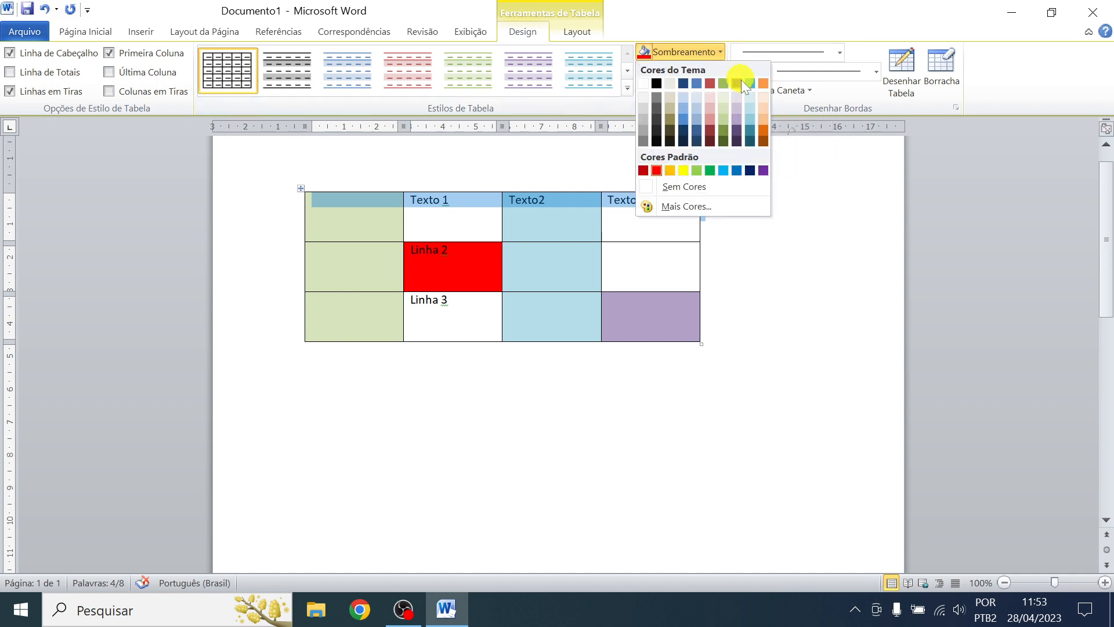
left_click(764, 119)
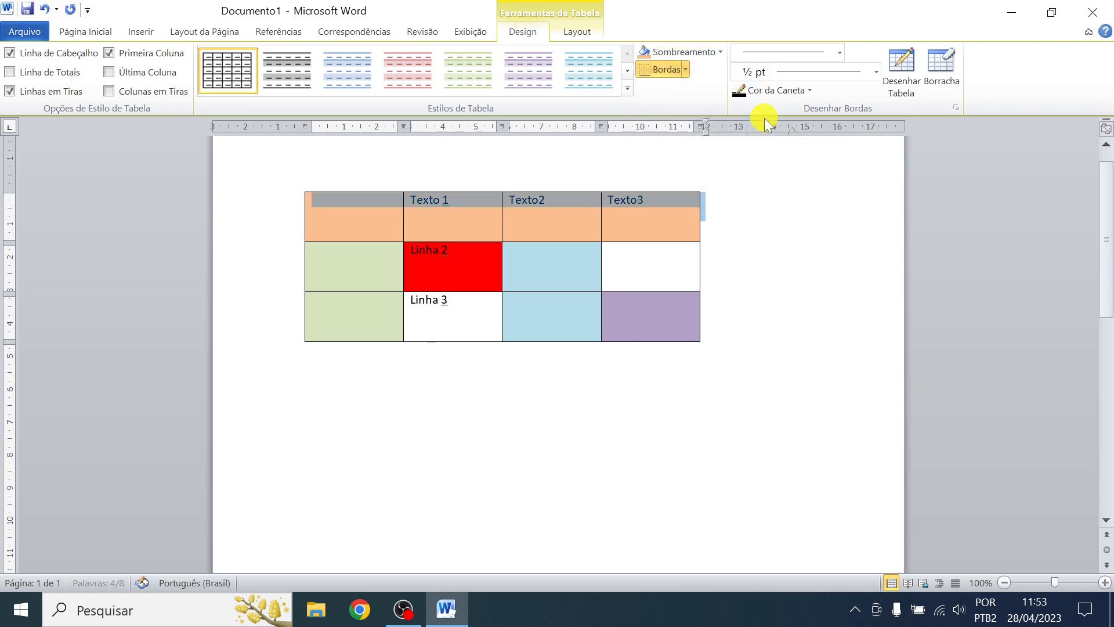
left_click(677, 270)
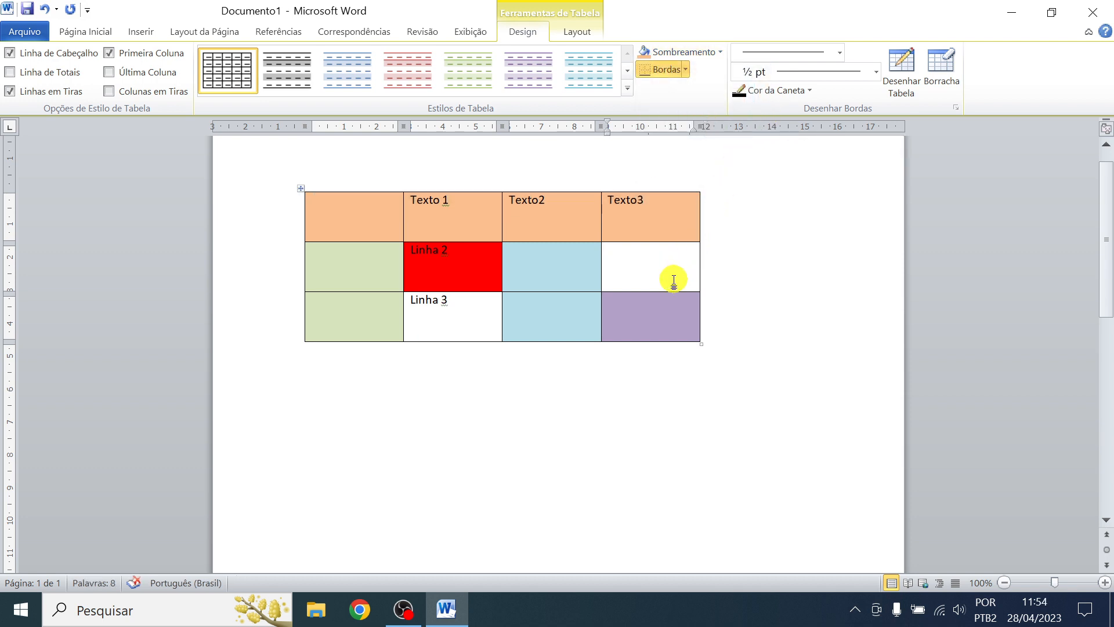
Shade the entire "Linha 3" row with a medium grey from the theme colours
left_click(294, 321)
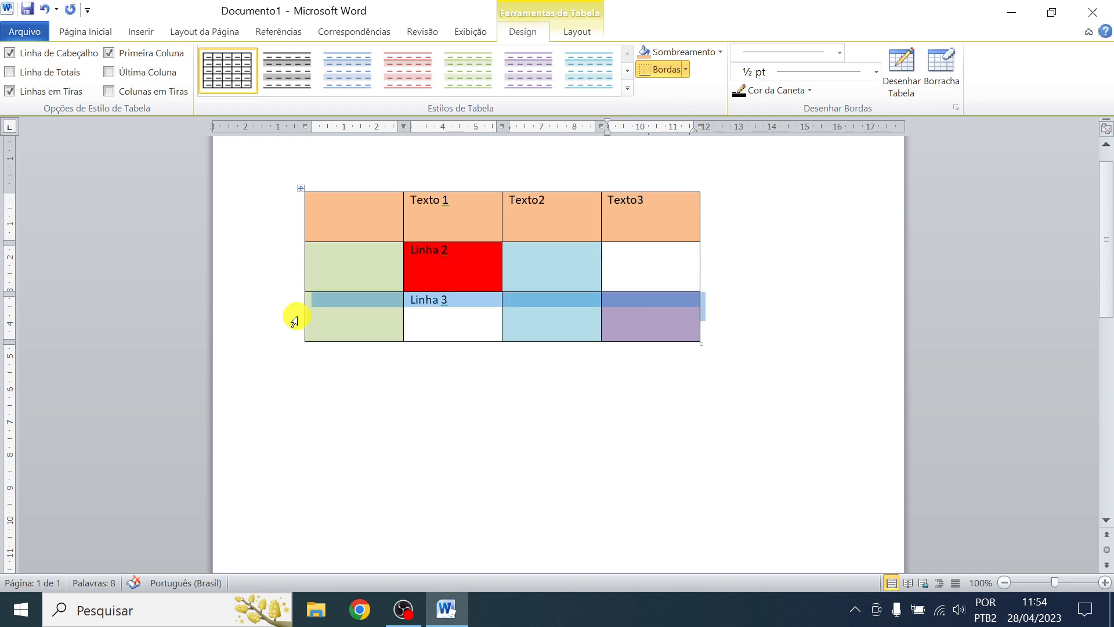
left_click(721, 52)
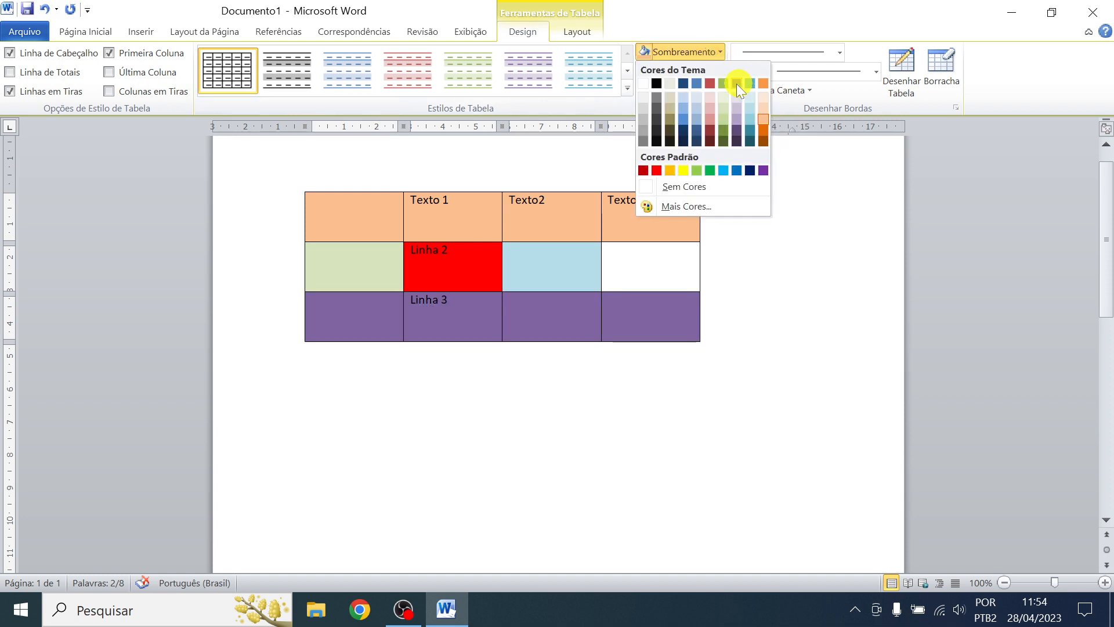
left_click(643, 131)
left_click(646, 269)
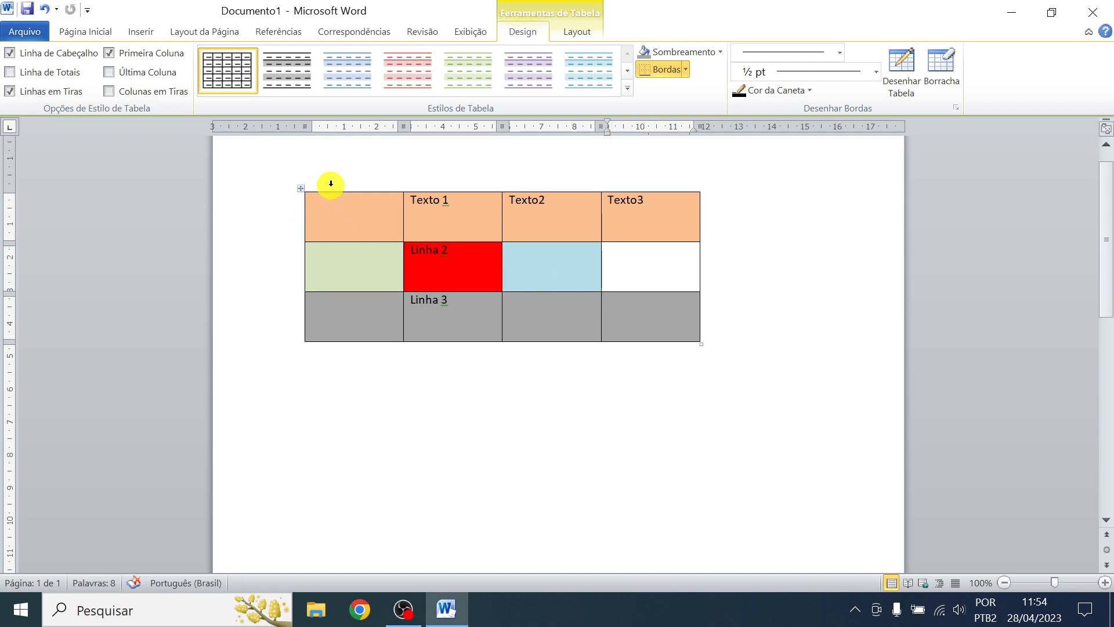
left_click(333, 216)
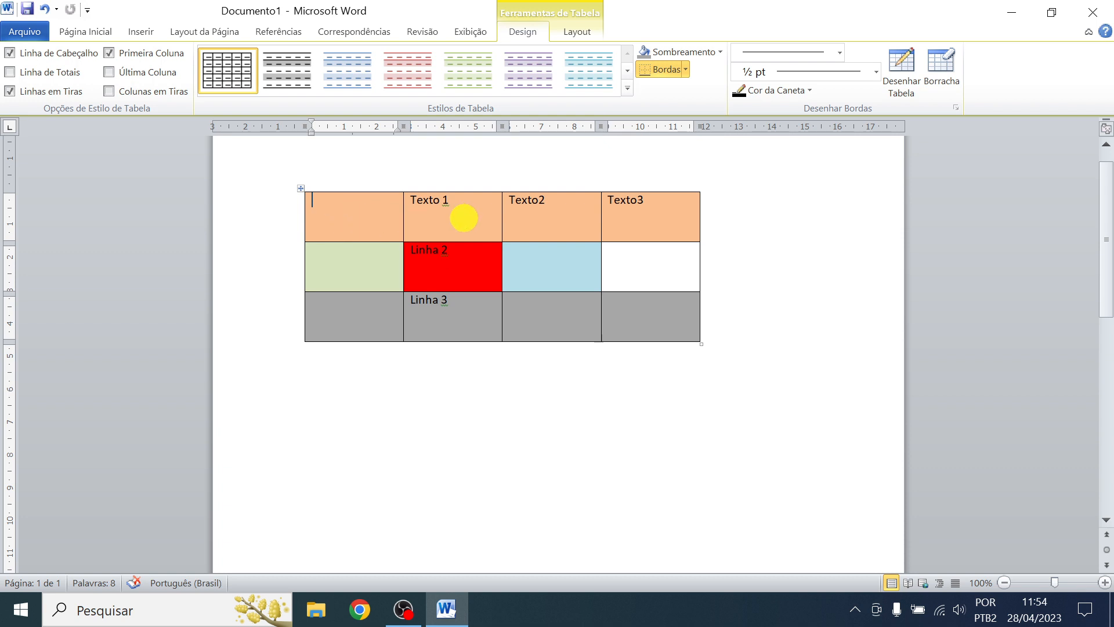
left_click(465, 219)
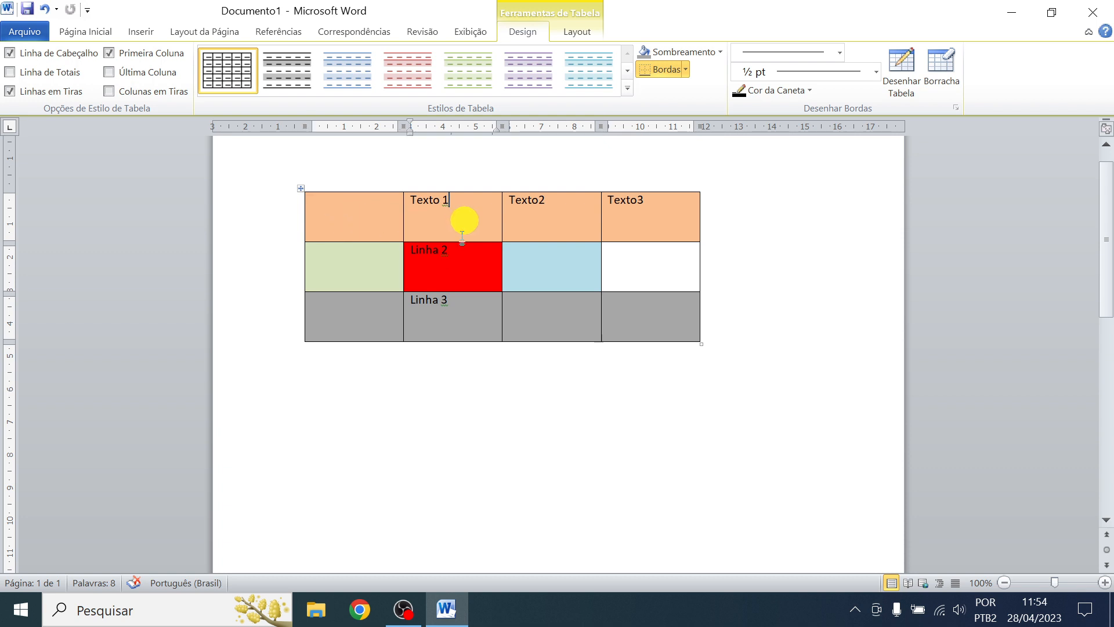
left_click(720, 52)
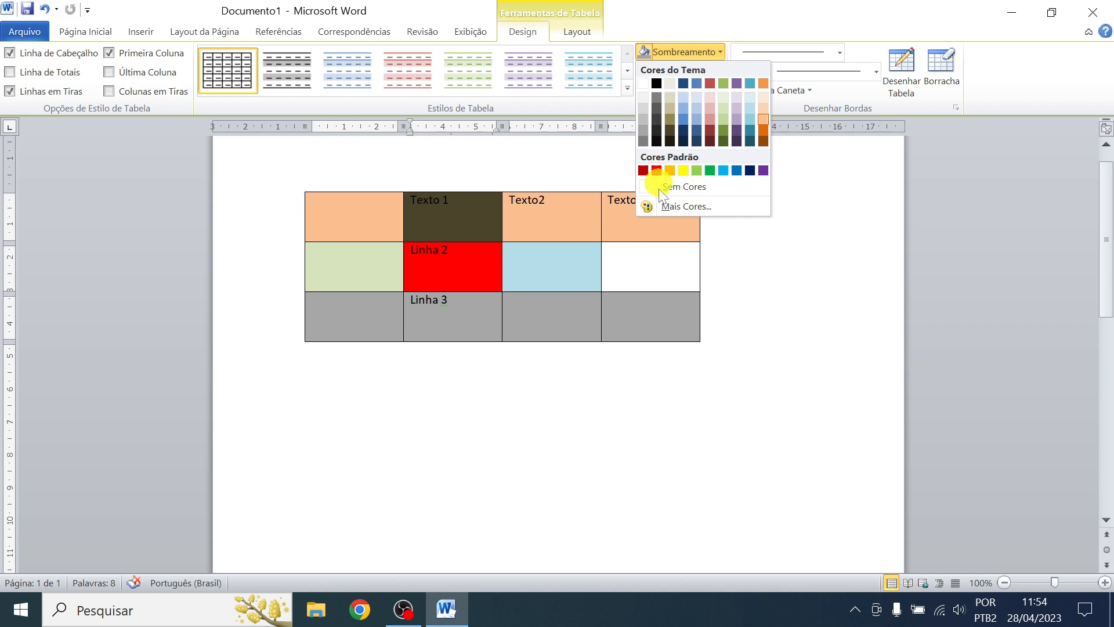
left_click(653, 277)
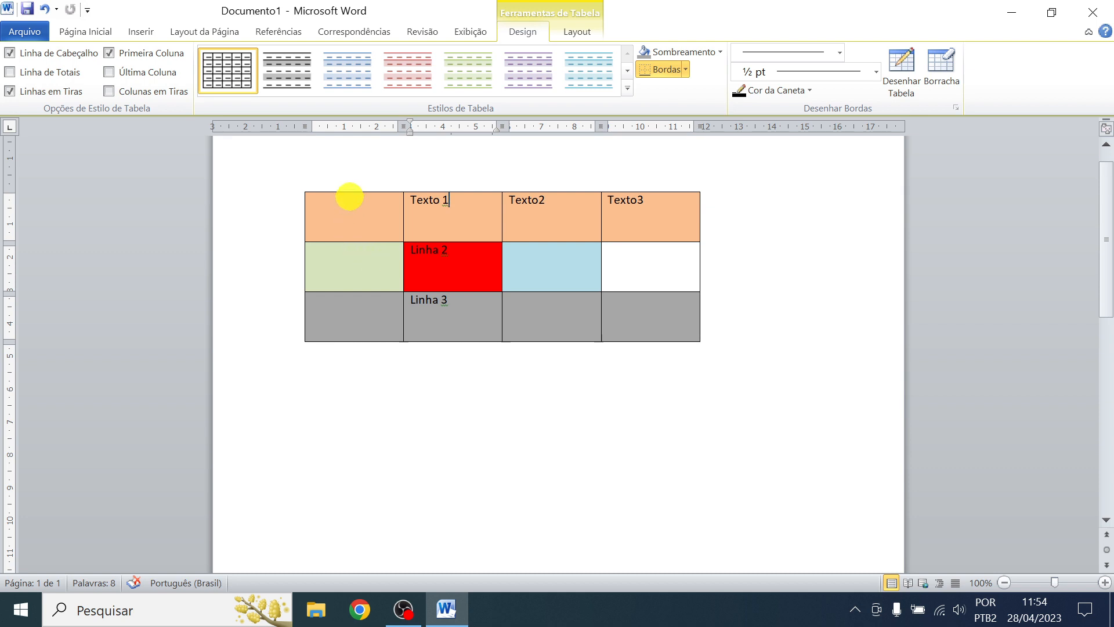
Select all four table columns and shade them with the standard yellow colour
left_click(356, 186)
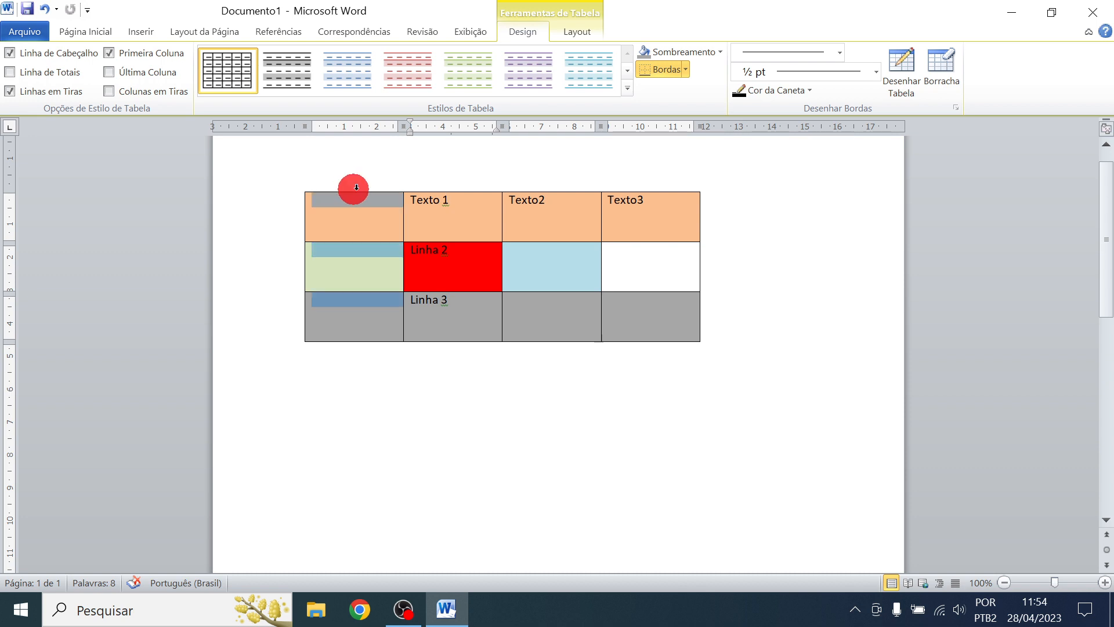
left_click_drag(356, 187, 637, 188)
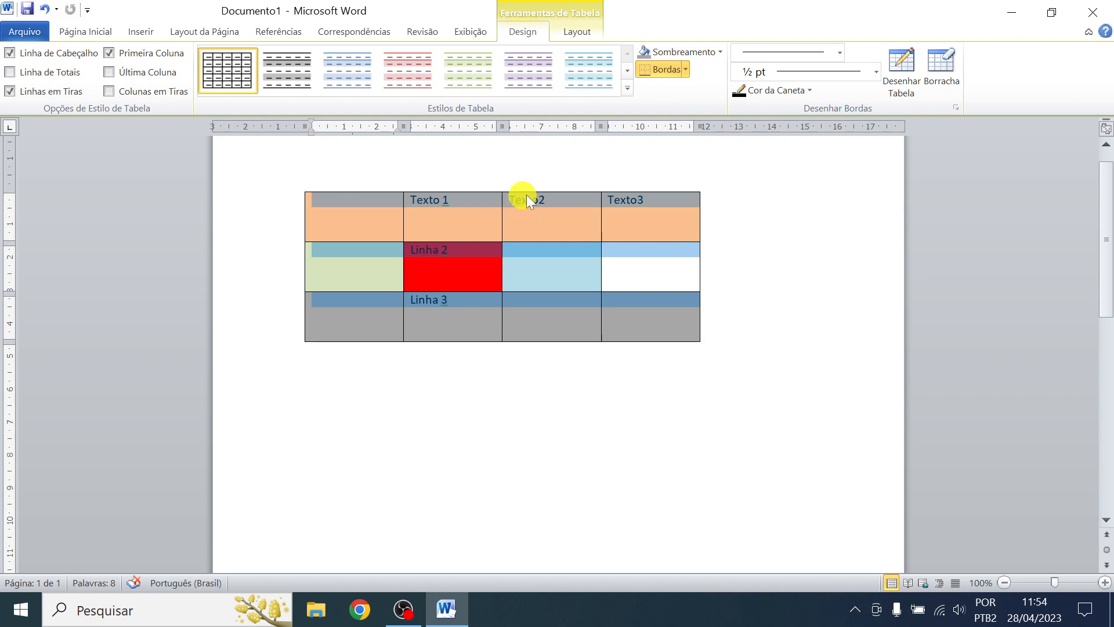
left_click(722, 50)
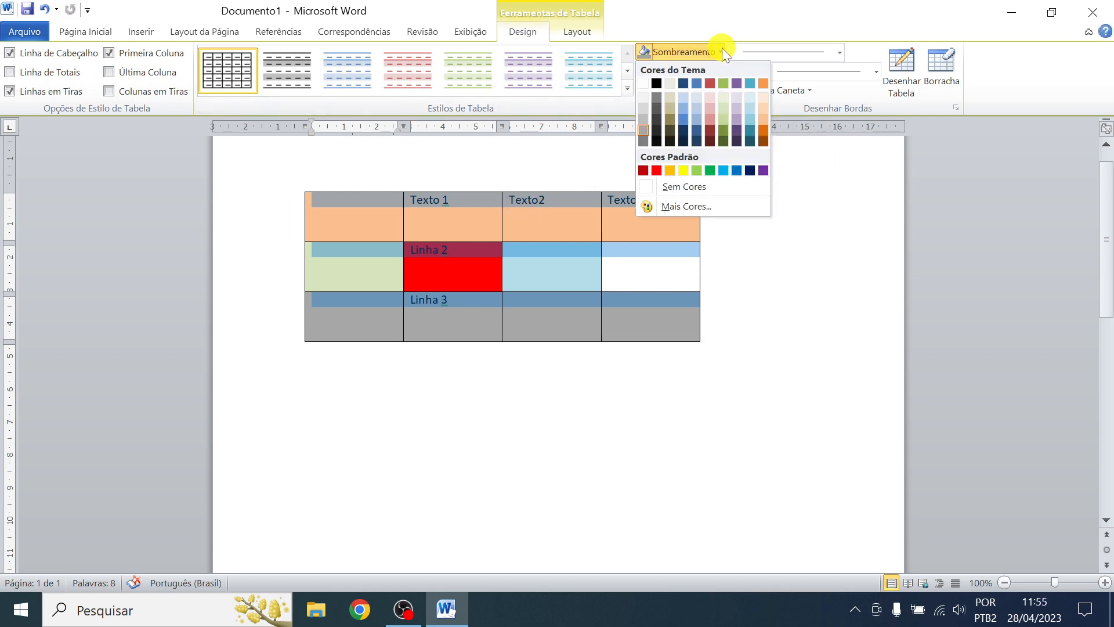
left_click(684, 171)
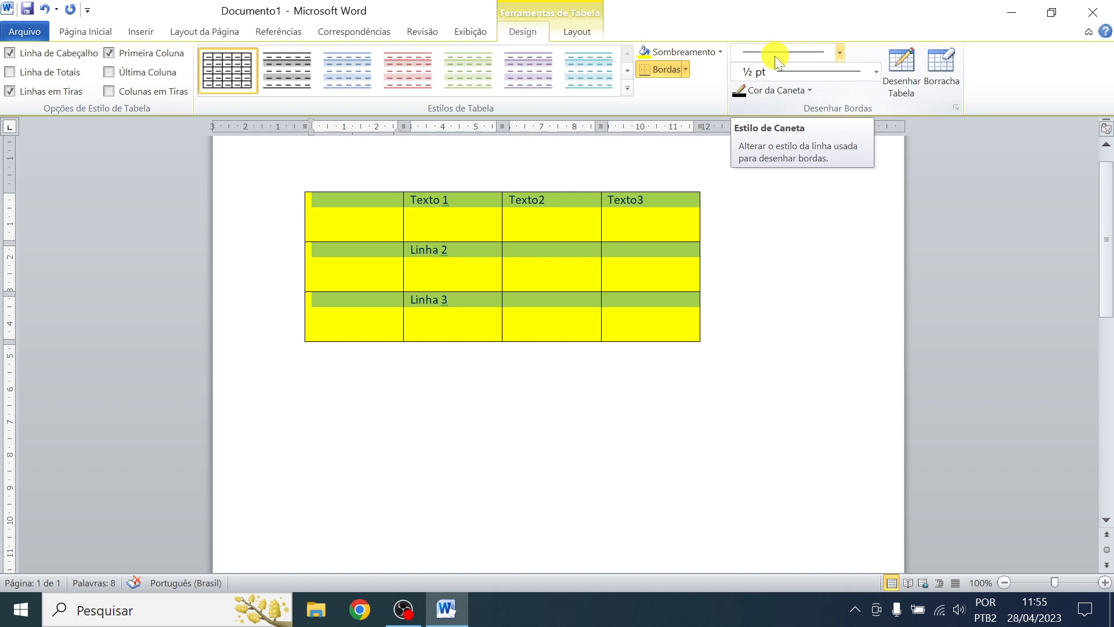
Apply a standard red double line, 1 ½ pt thick, to all borders of the selected table
left_click(840, 53)
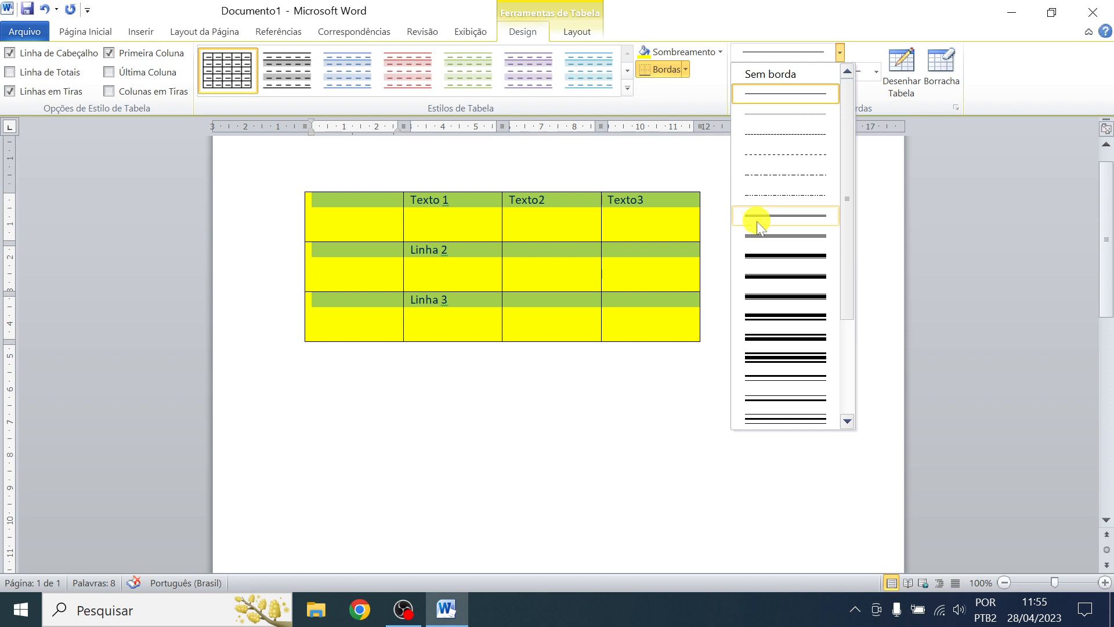
scroll(787, 305, "down", 1)
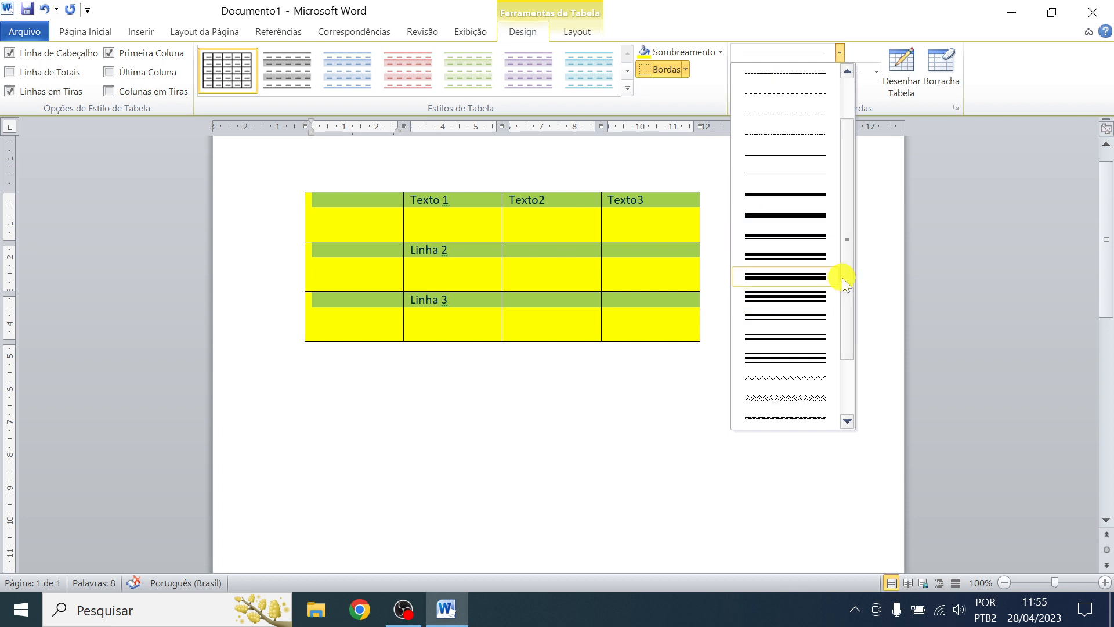
left_click_drag(847, 278, 852, 346)
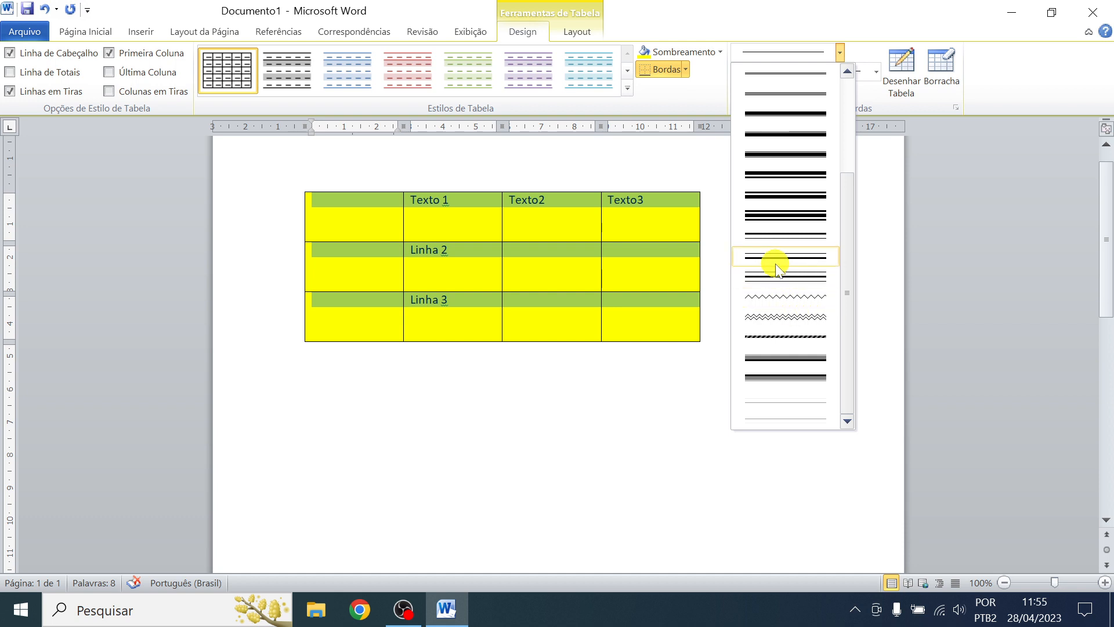
scroll(789, 333, "up", 2)
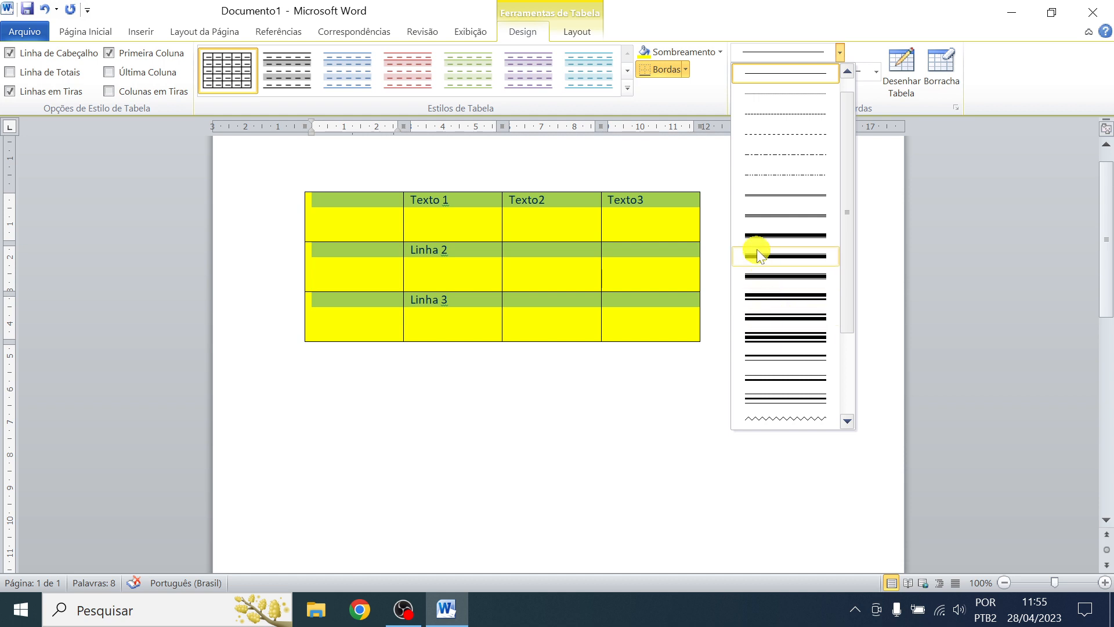
left_click(781, 196)
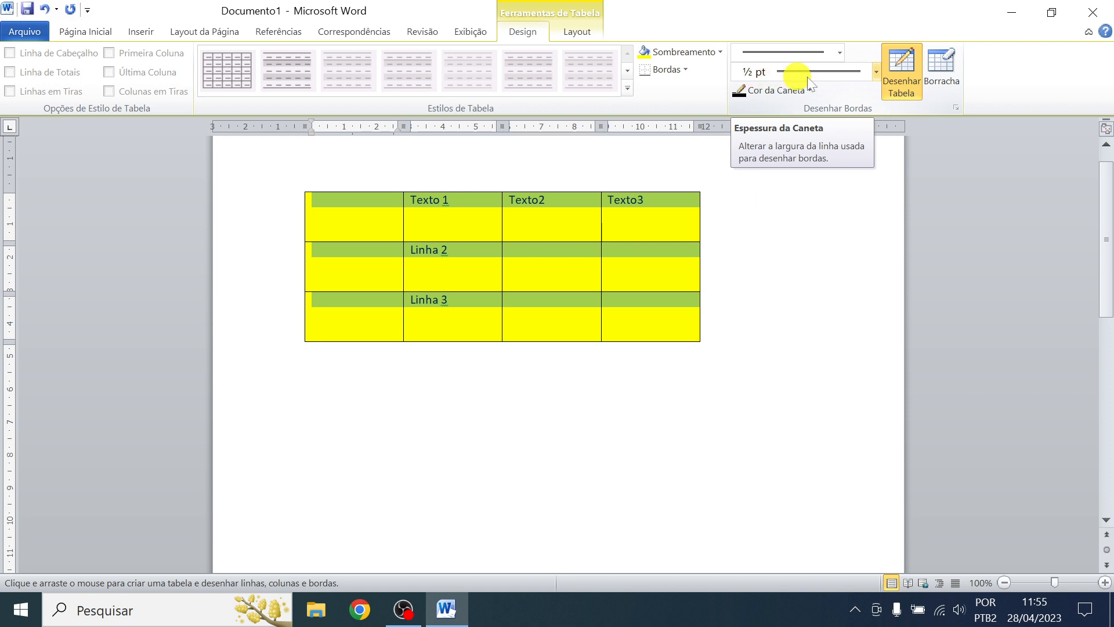
left_click(875, 72)
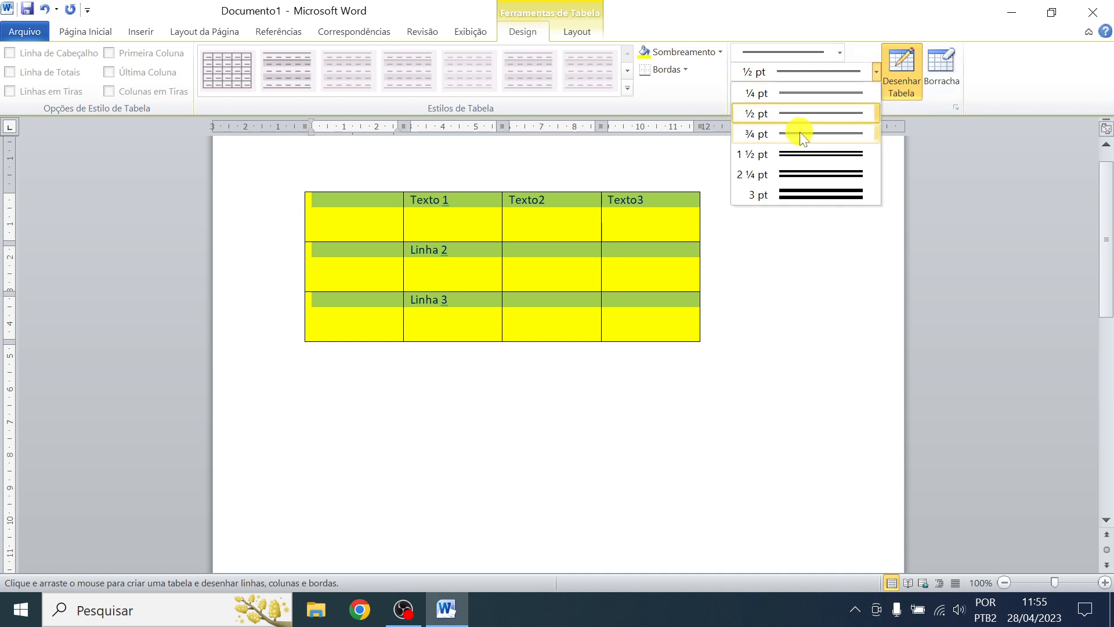
left_click(774, 156)
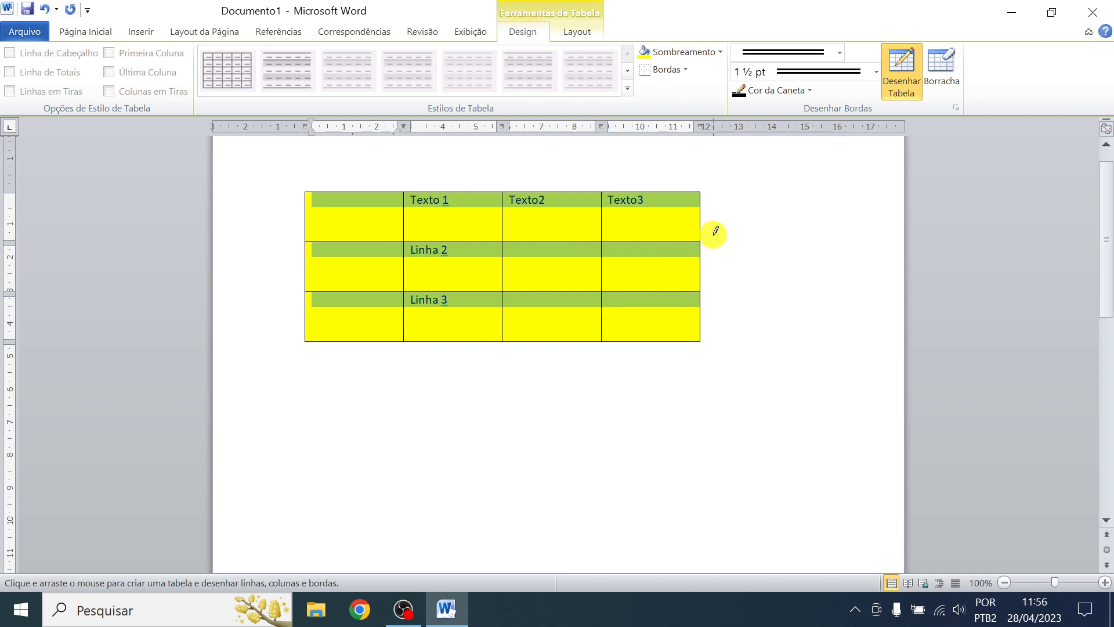
left_click(810, 93)
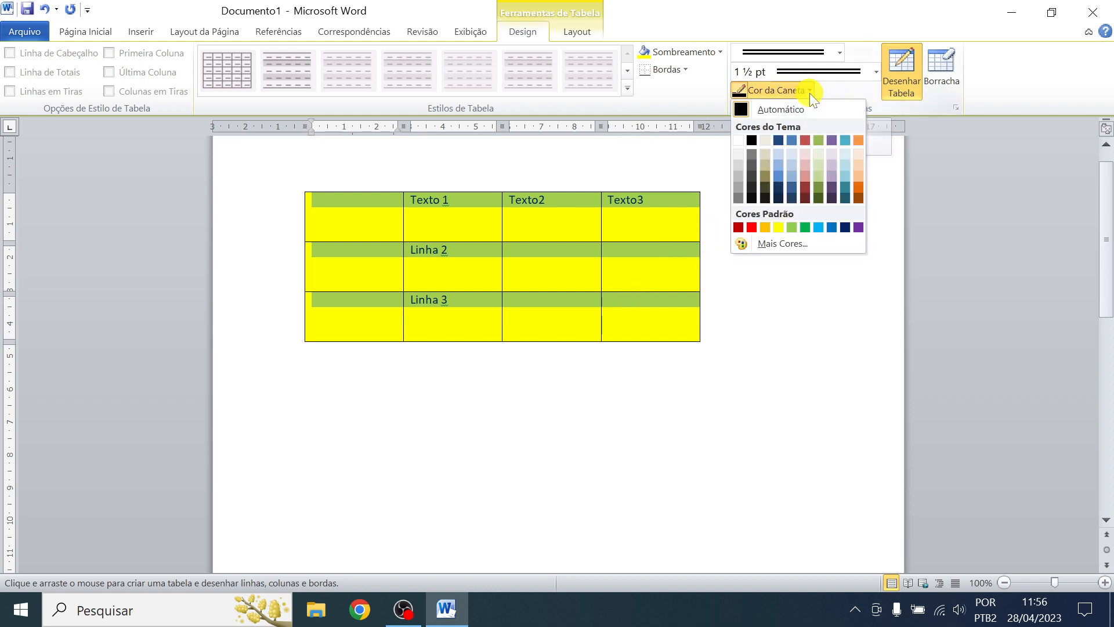
left_click(751, 229)
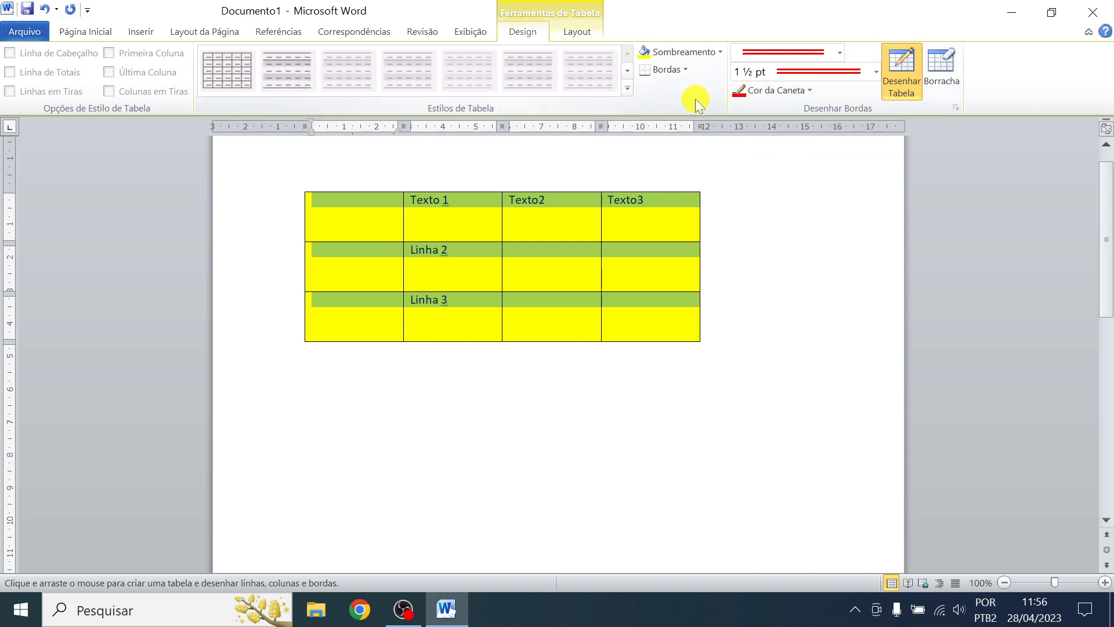
left_click(685, 71)
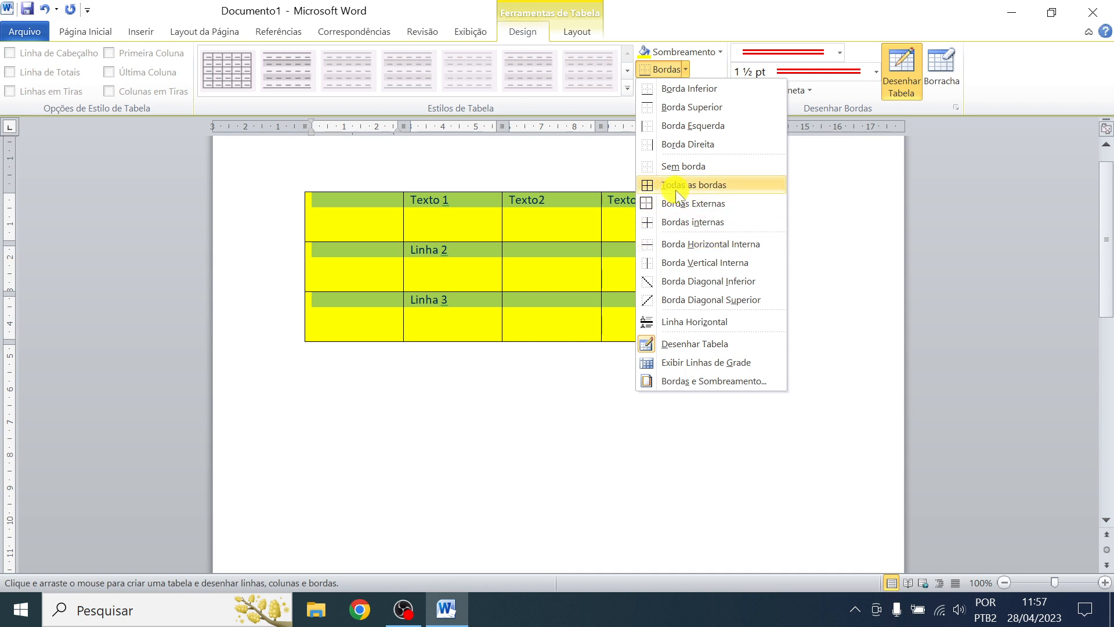
left_click(718, 186)
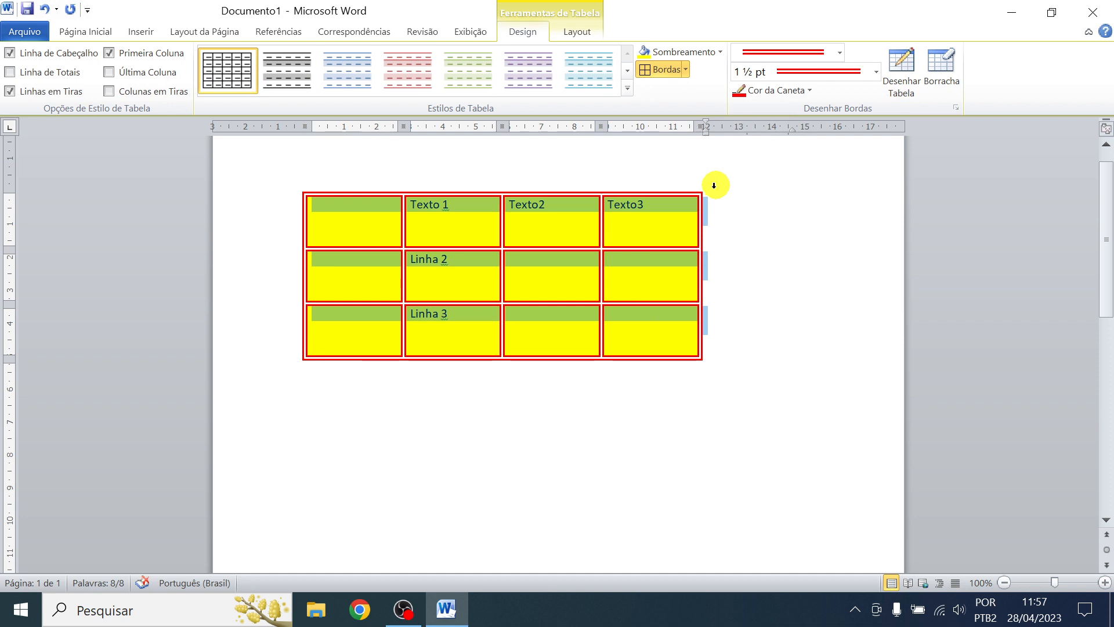
left_click(655, 216)
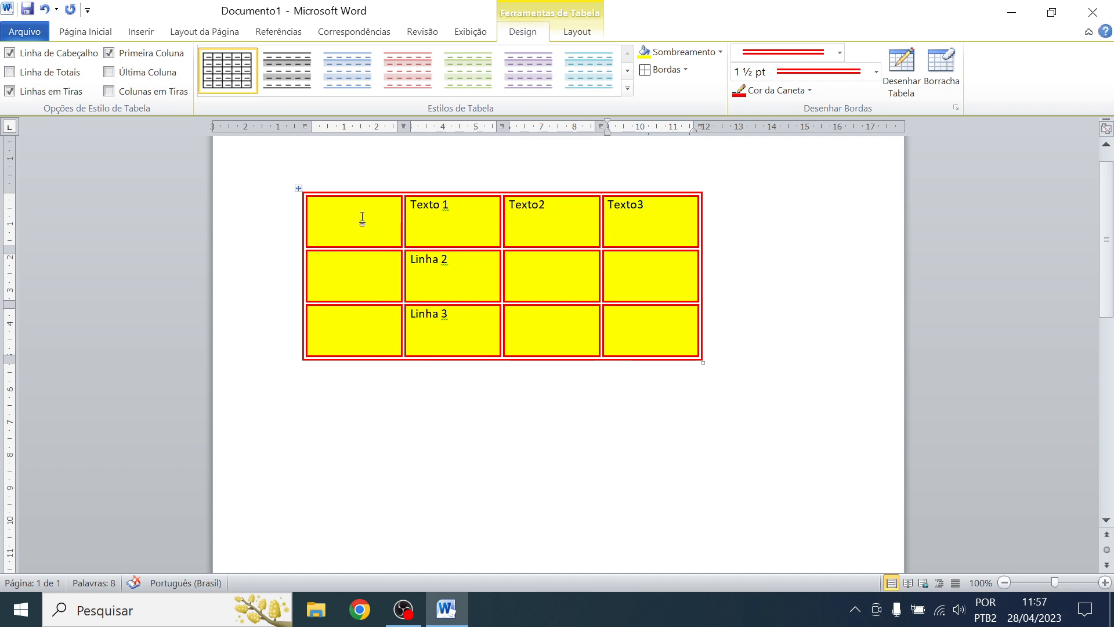
Select all four table columns and apply a standard purple triple line, ½ pt thick, to the outside borders only
left_click(351, 185)
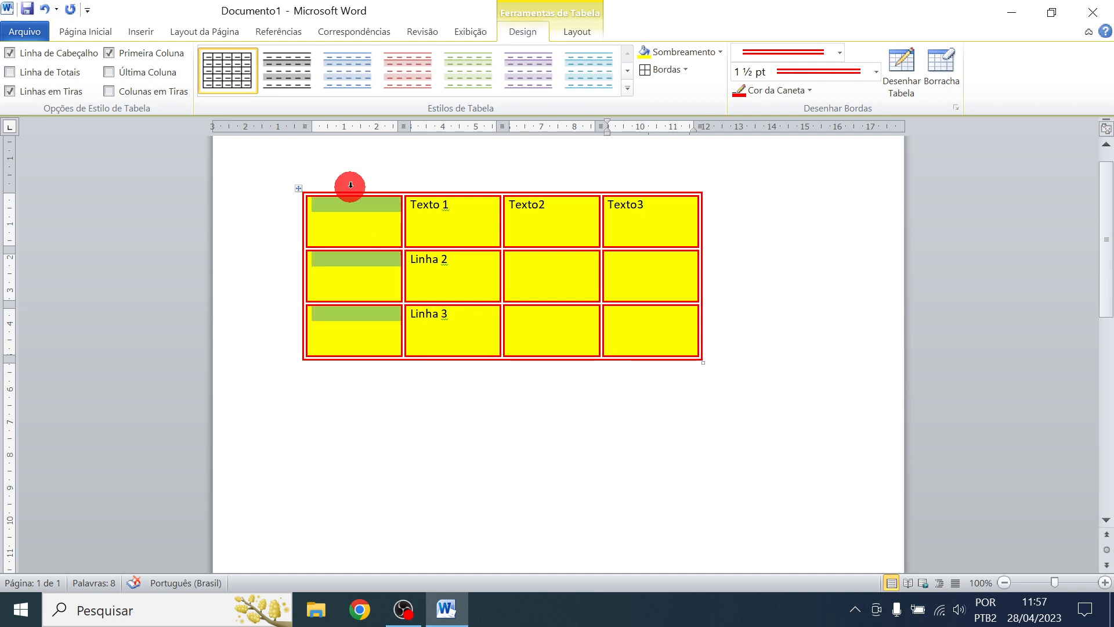
left_click_drag(351, 185, 617, 184)
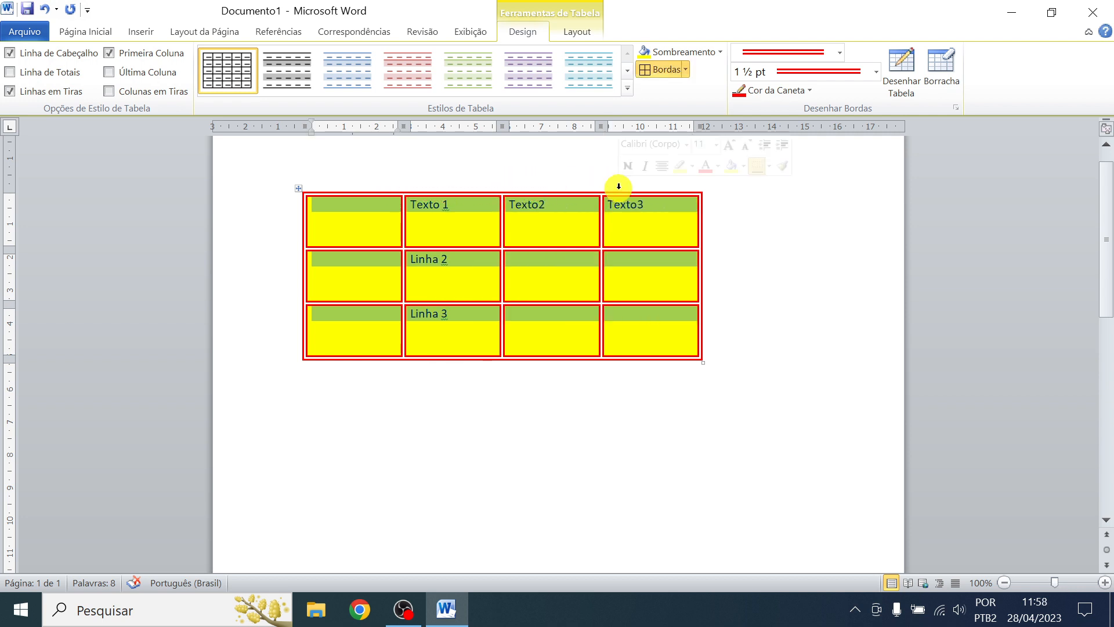
left_click(840, 52)
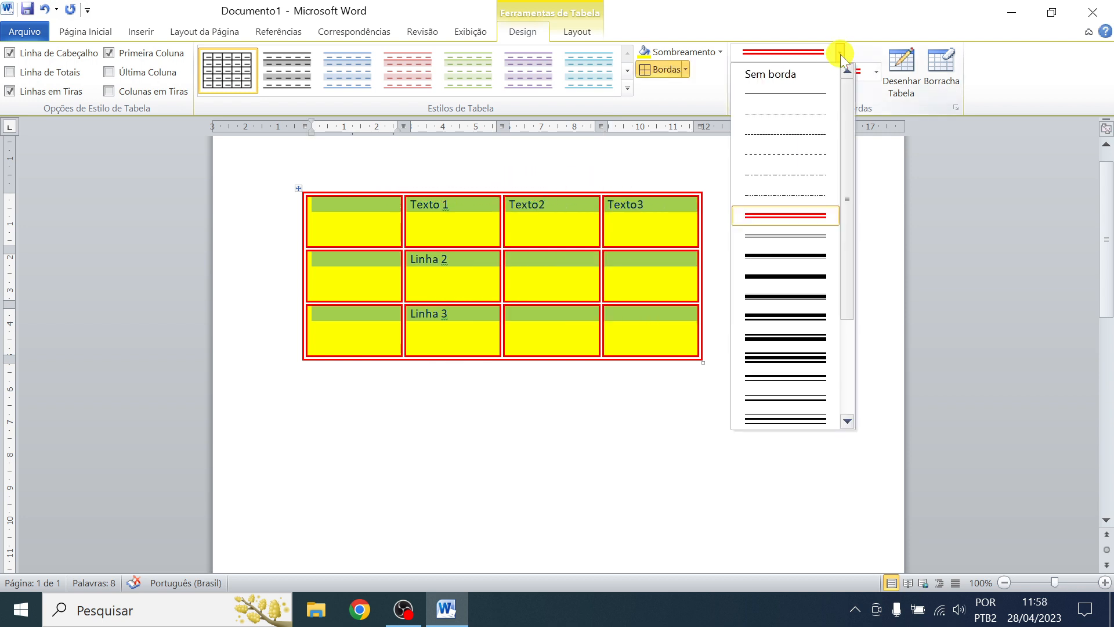
left_click(756, 237)
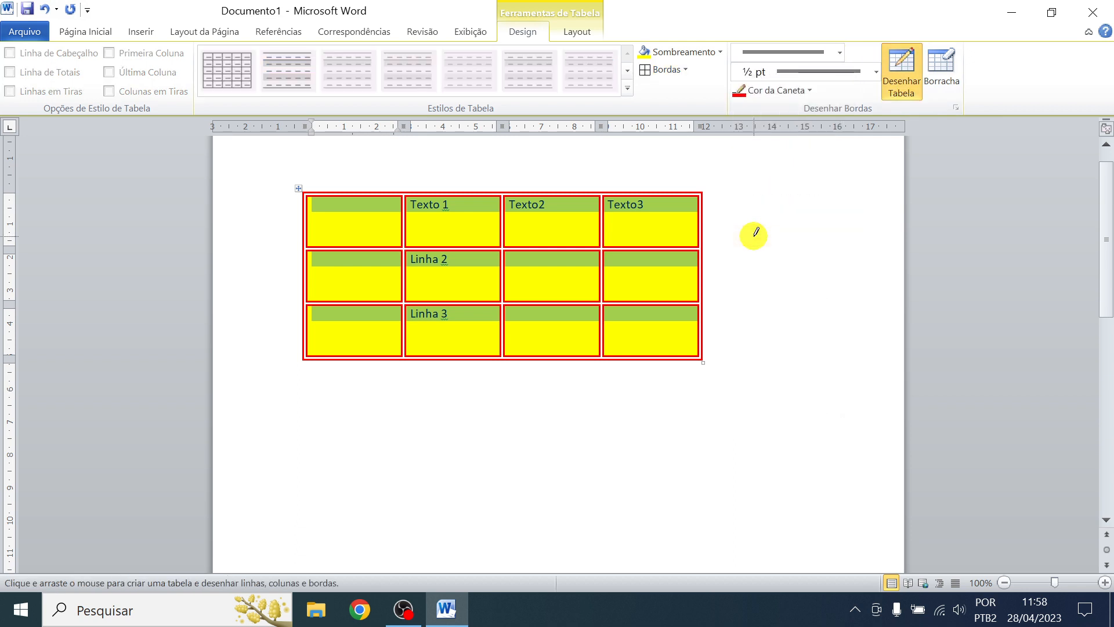
left_click(875, 71)
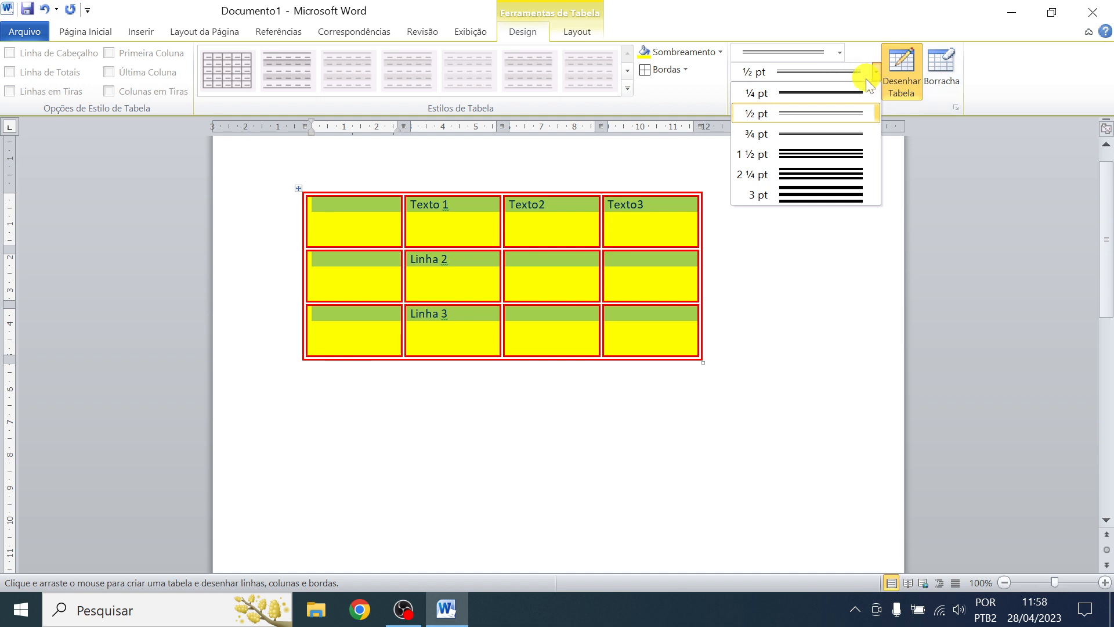
left_click(786, 114)
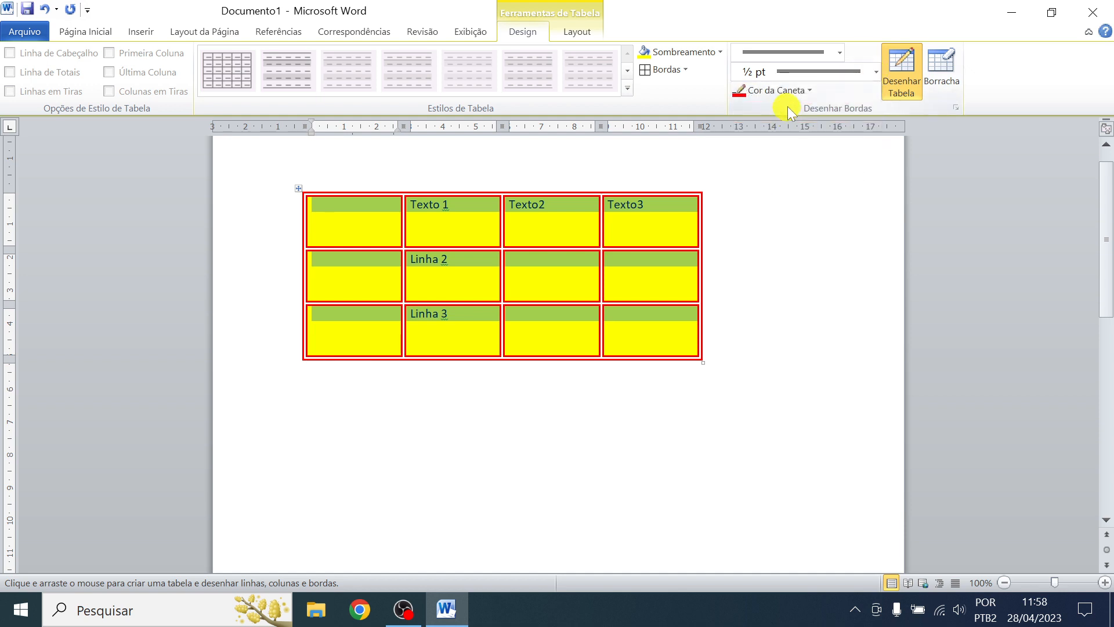
left_click(810, 91)
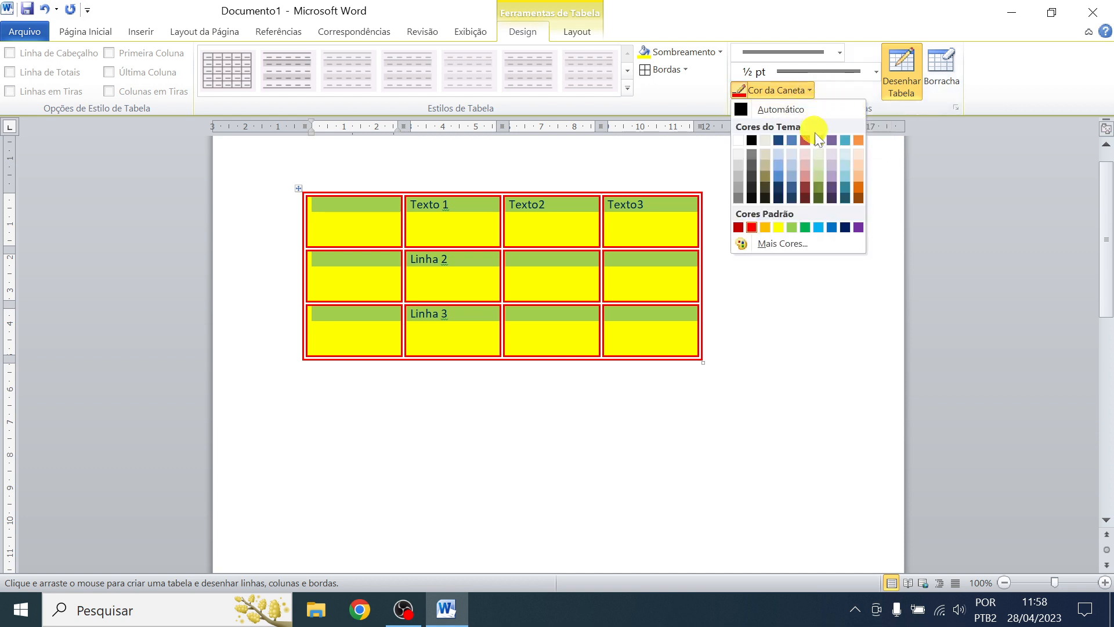
left_click(859, 228)
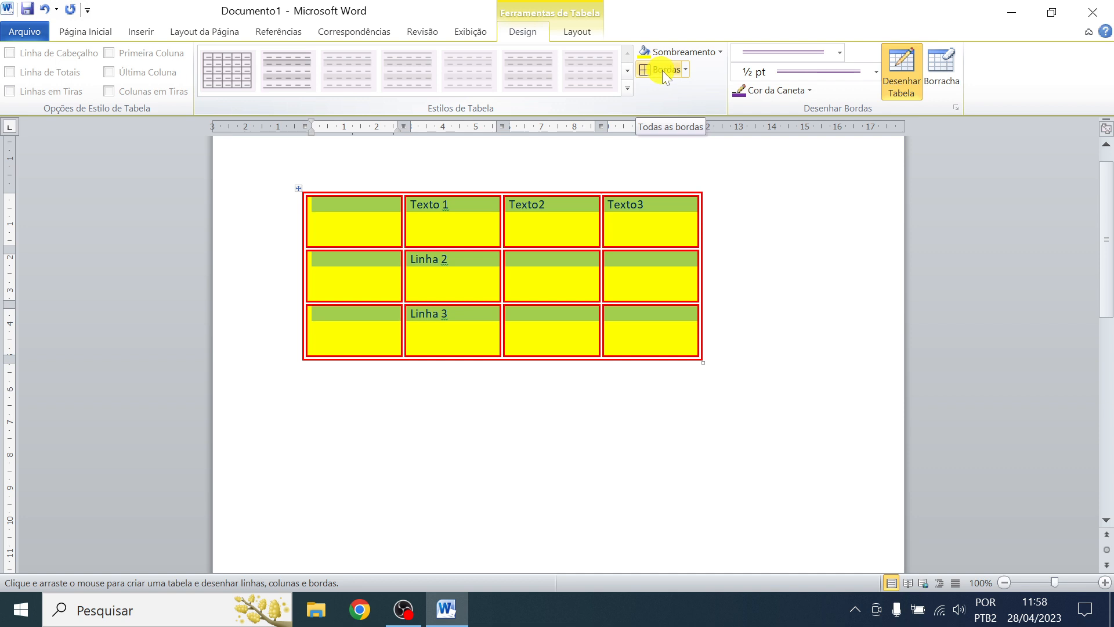
left_click(686, 70)
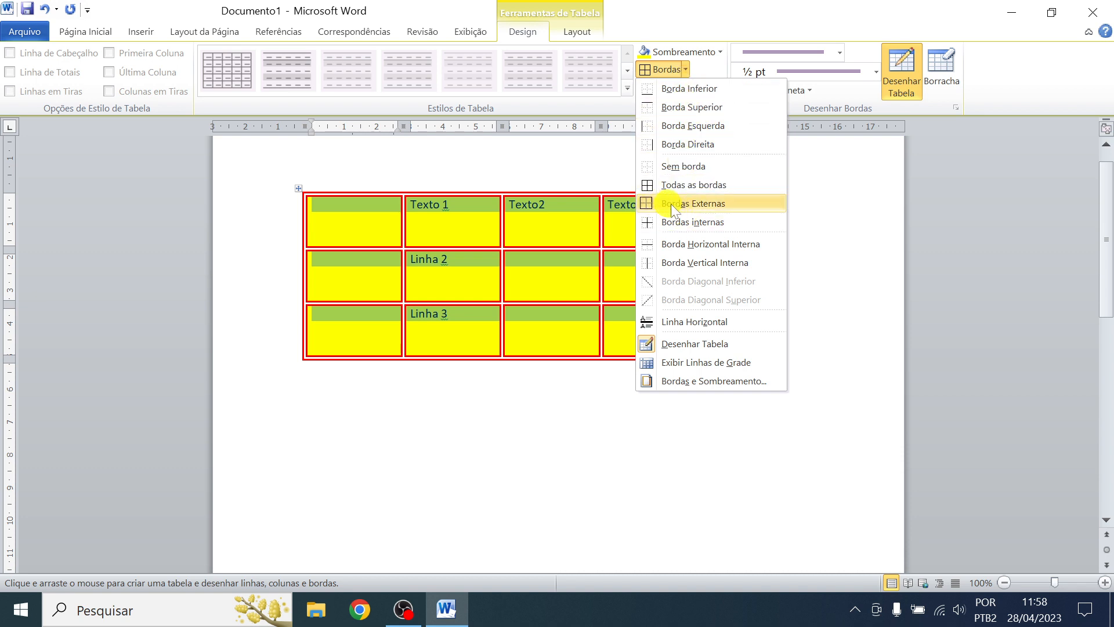
left_click(723, 203)
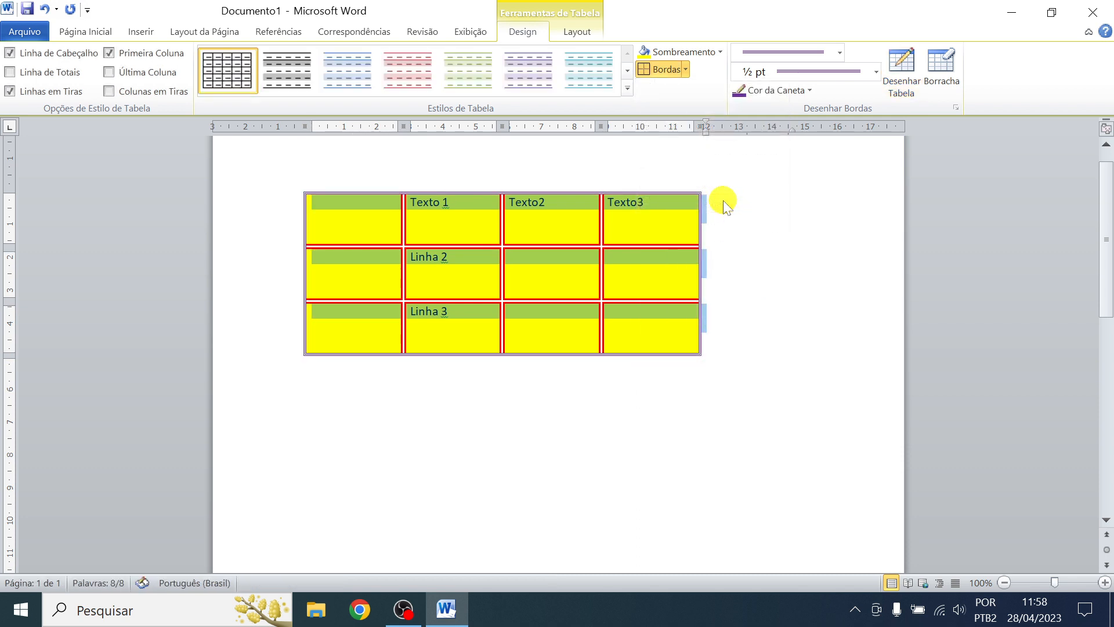
left_click(668, 263)
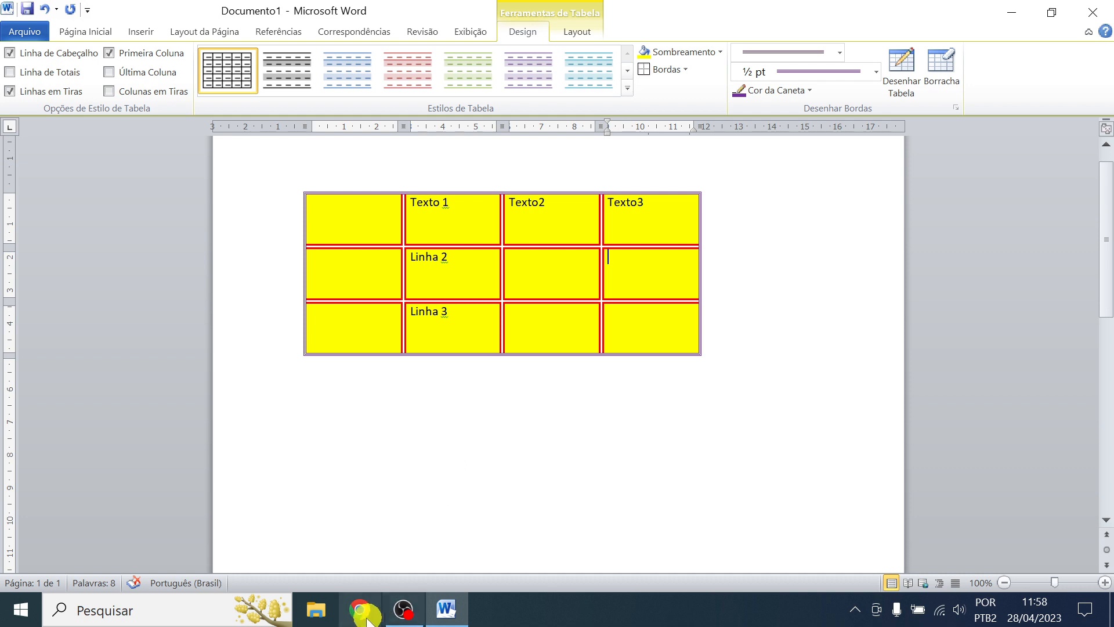
Select all three table rows and apply a standard green dashed line, 1 pt thick, to the inside borders only
left_click_drag(358, 174, 639, 194)
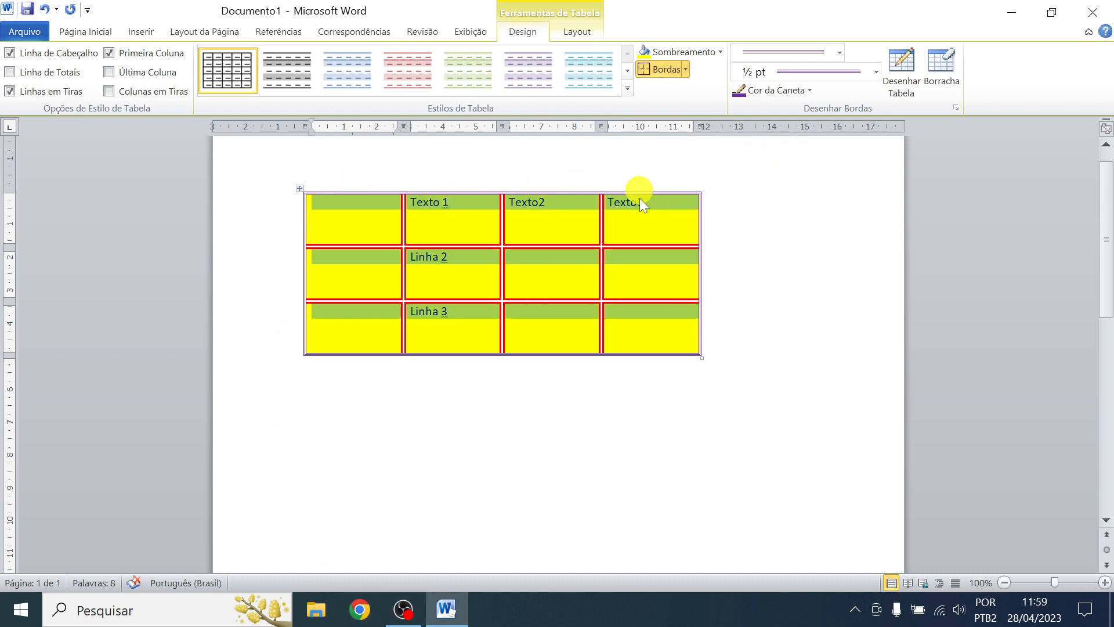
left_click(638, 213)
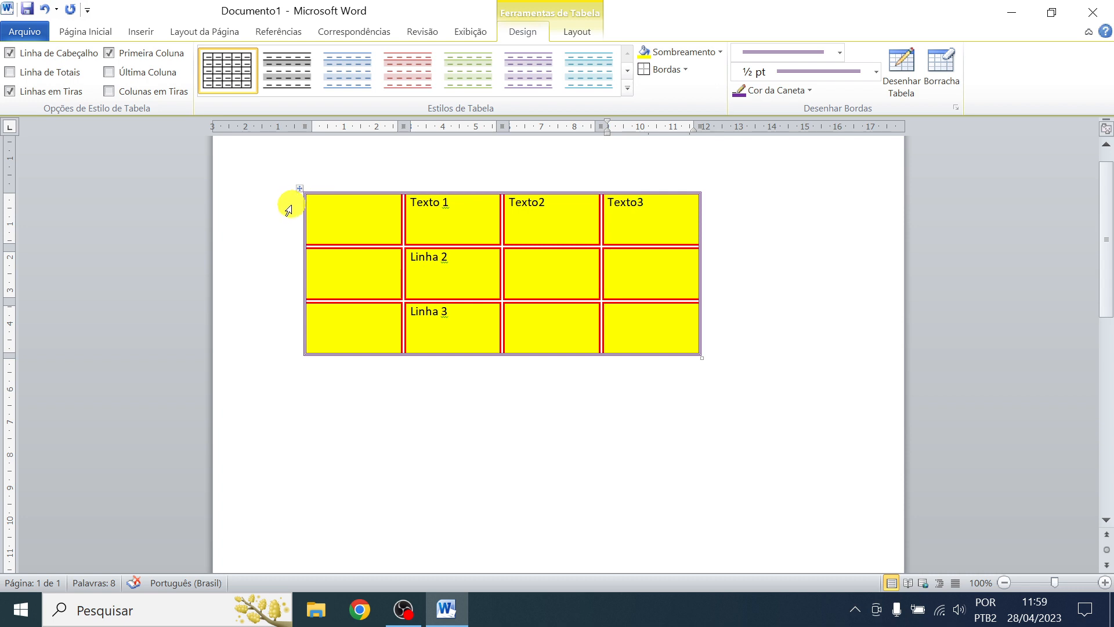
left_click_drag(292, 212, 295, 329)
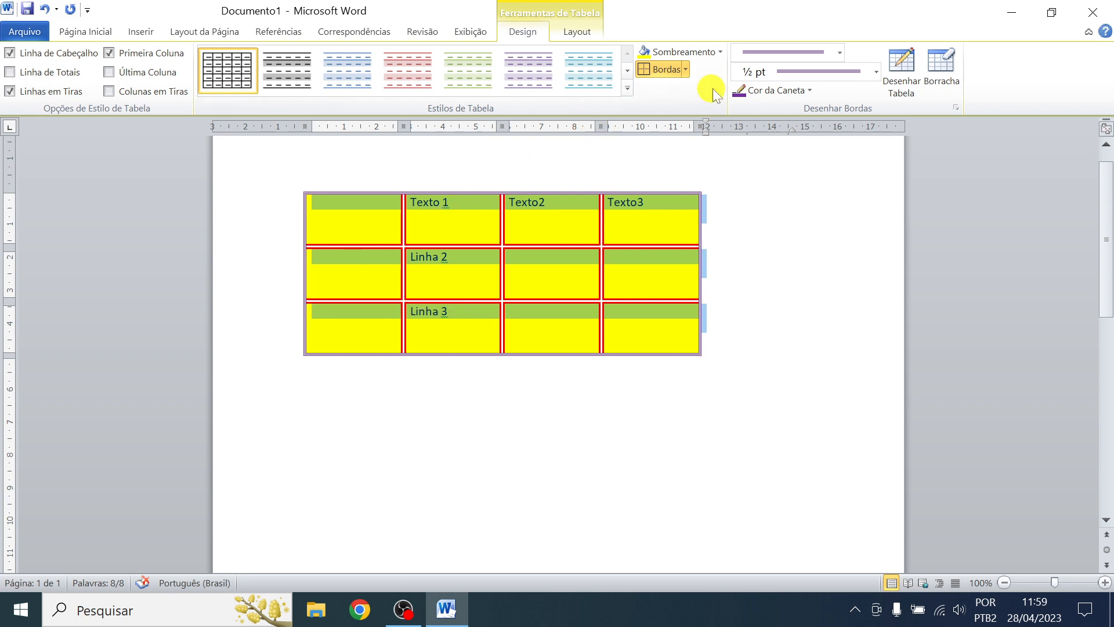
left_click(840, 52)
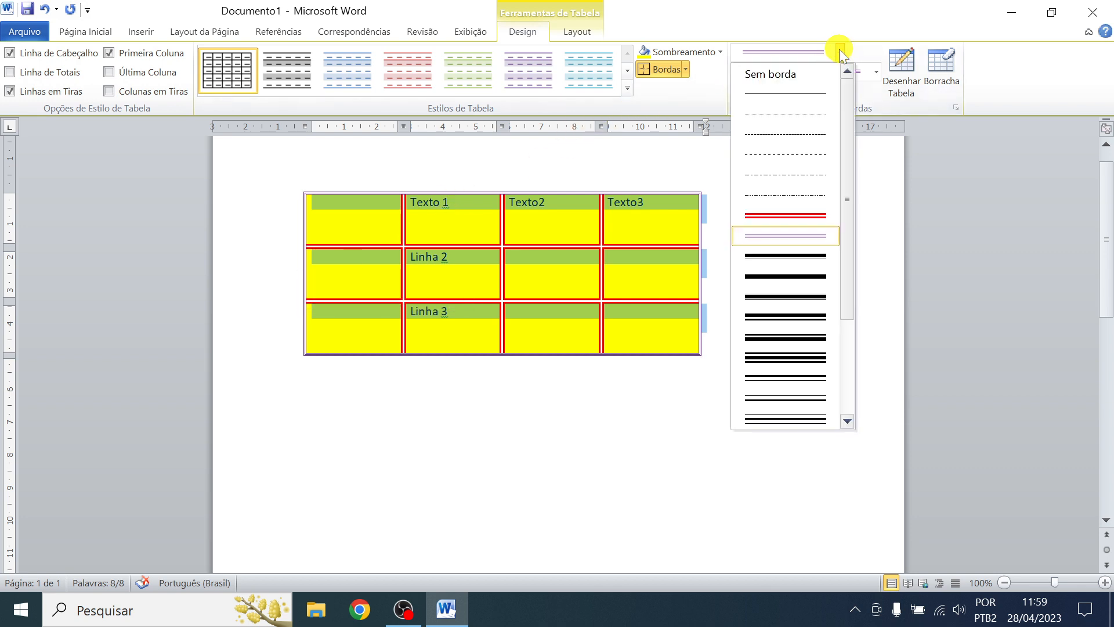
left_click(762, 154)
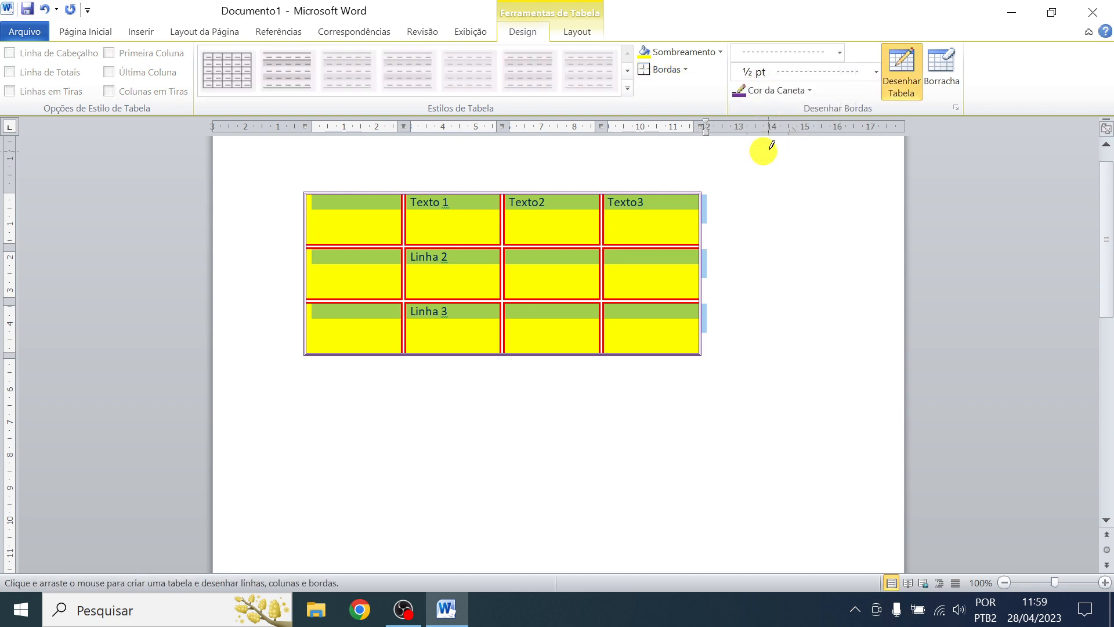
left_click(874, 71)
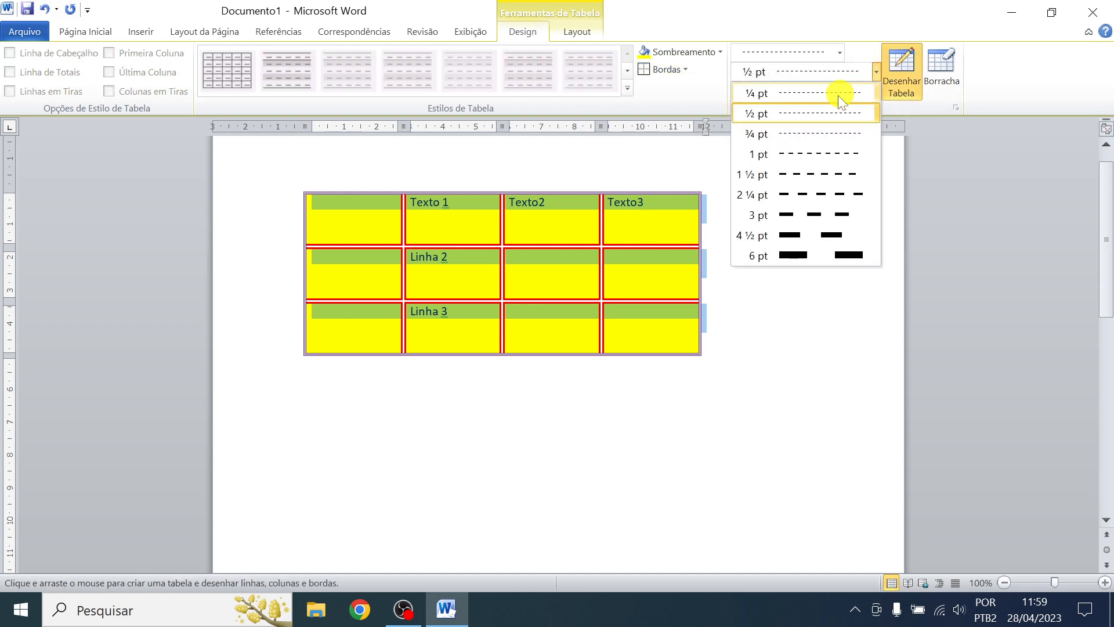
left_click(792, 153)
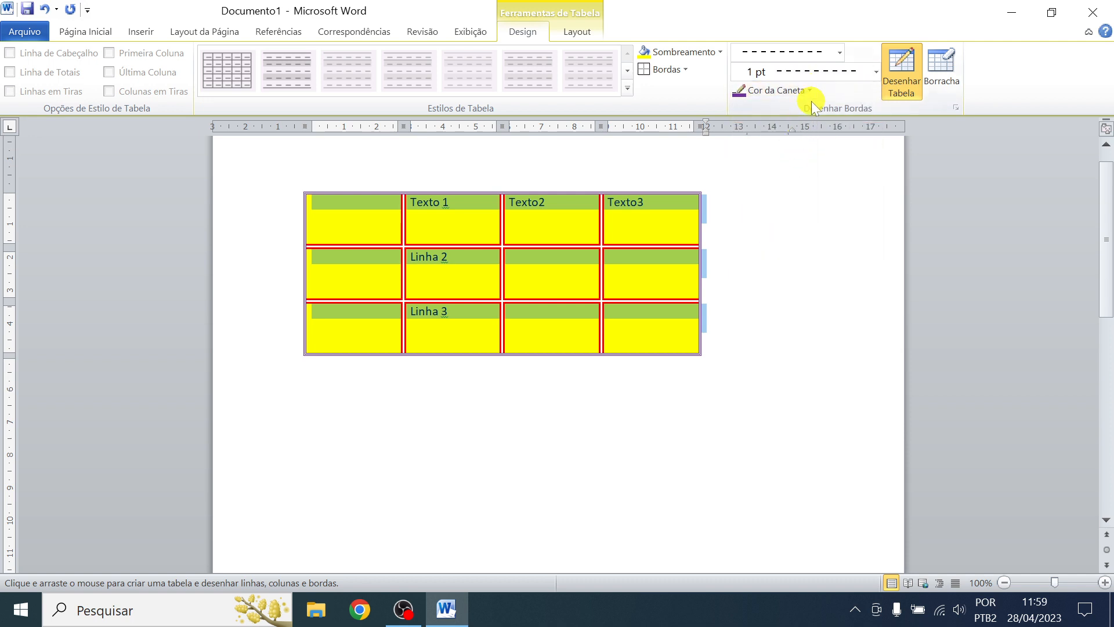
left_click(807, 89)
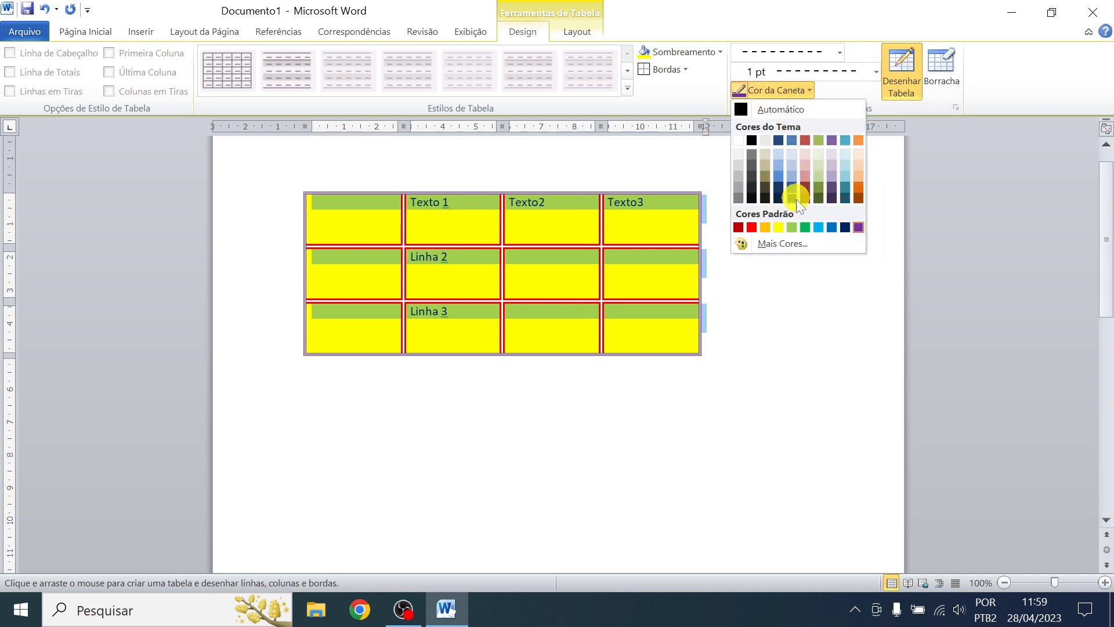
left_click(806, 227)
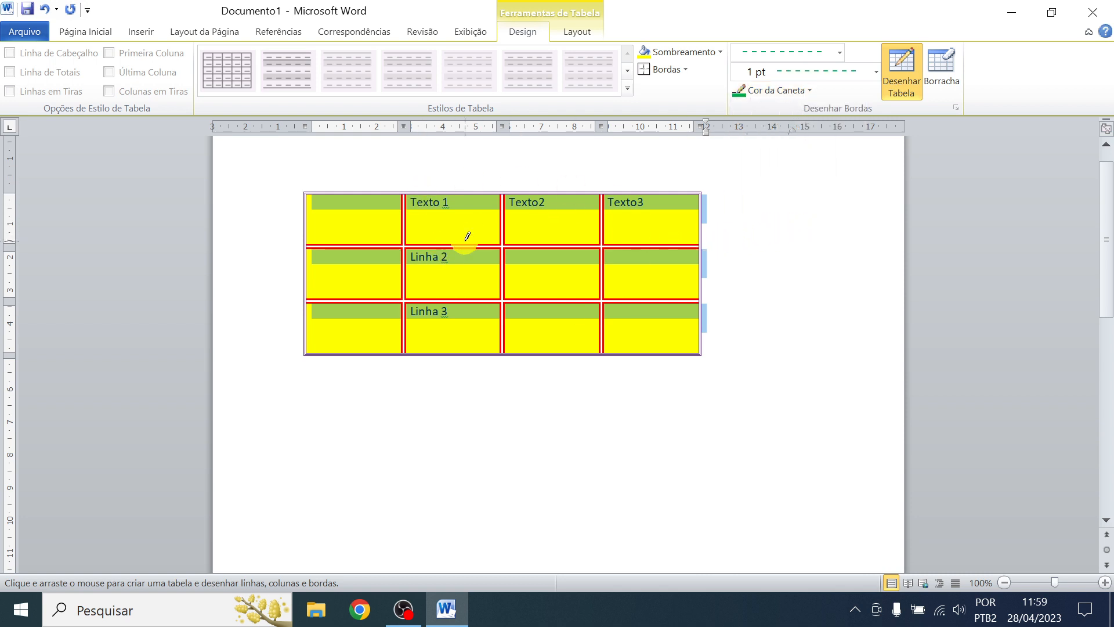
left_click(686, 71)
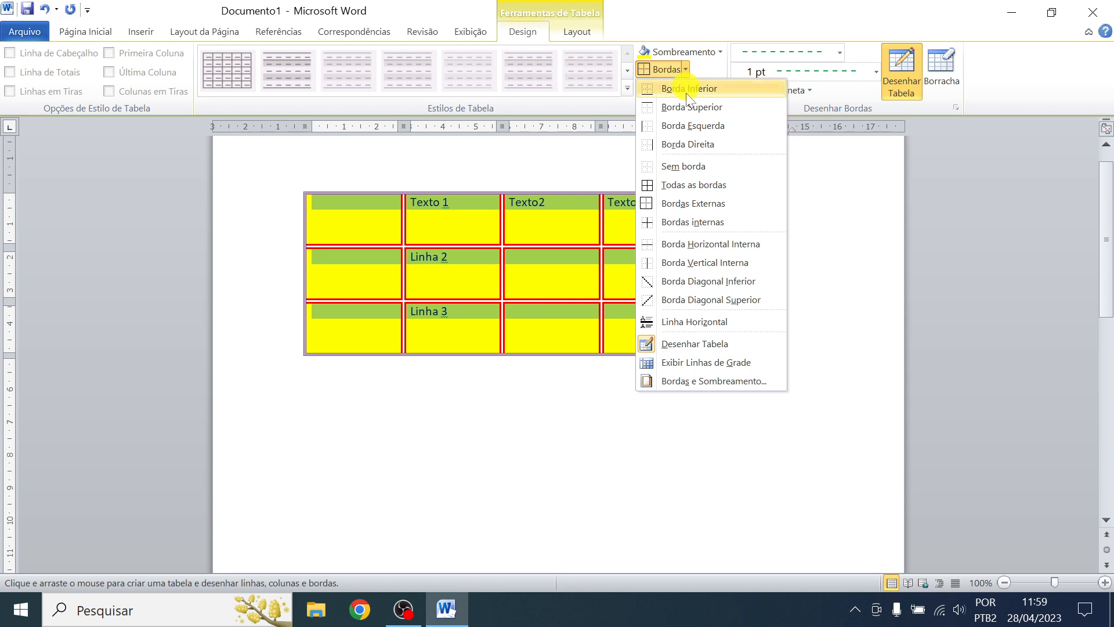
left_click(704, 221)
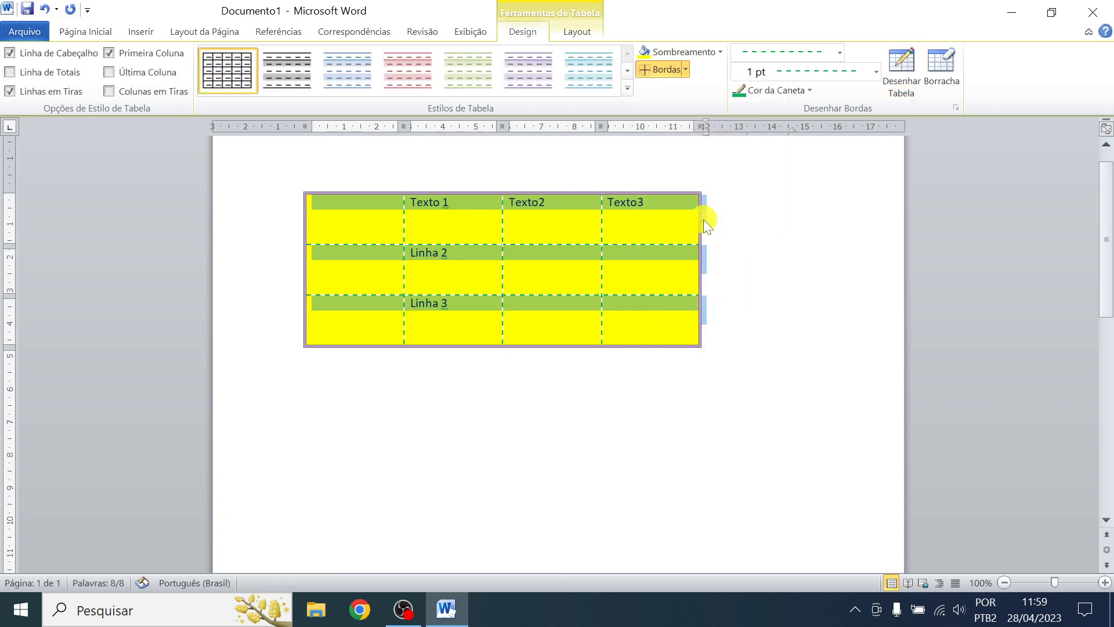
left_click(670, 223)
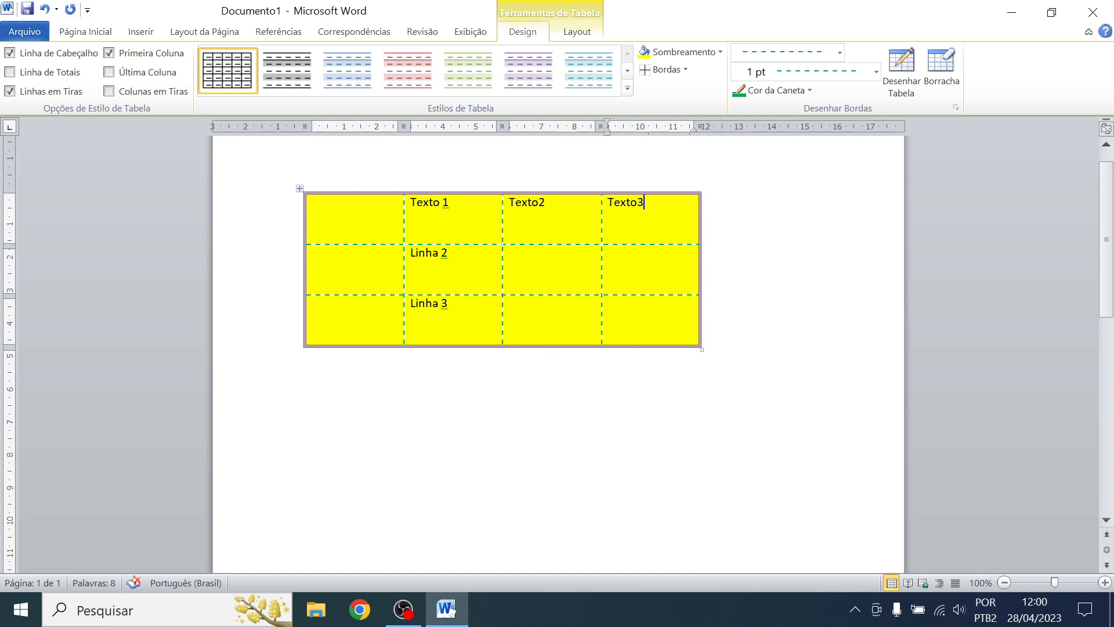
Select all four table columns and apply an automatic-colour single solid line, ½ pt thick, to all borders
left_click_drag(323, 183, 613, 188)
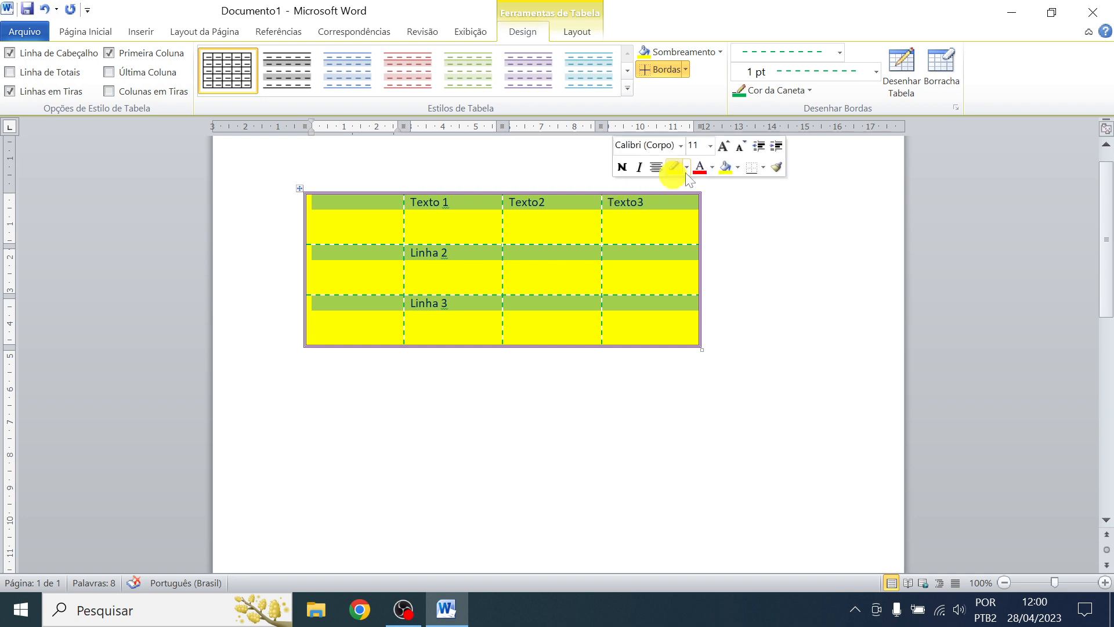
left_click(841, 53)
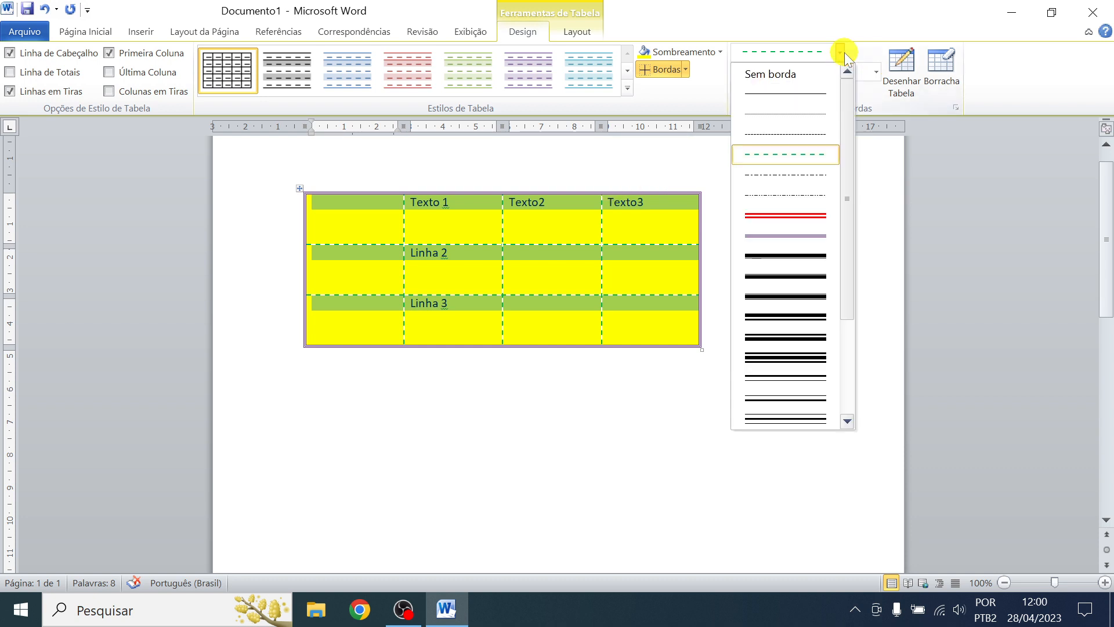
left_click(776, 96)
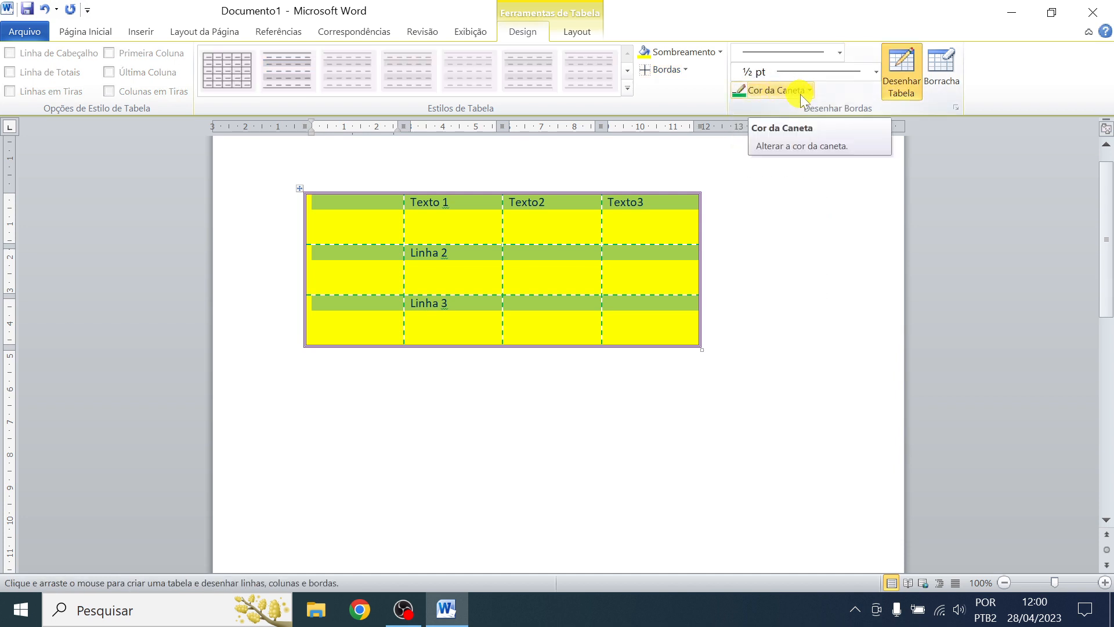
left_click(810, 91)
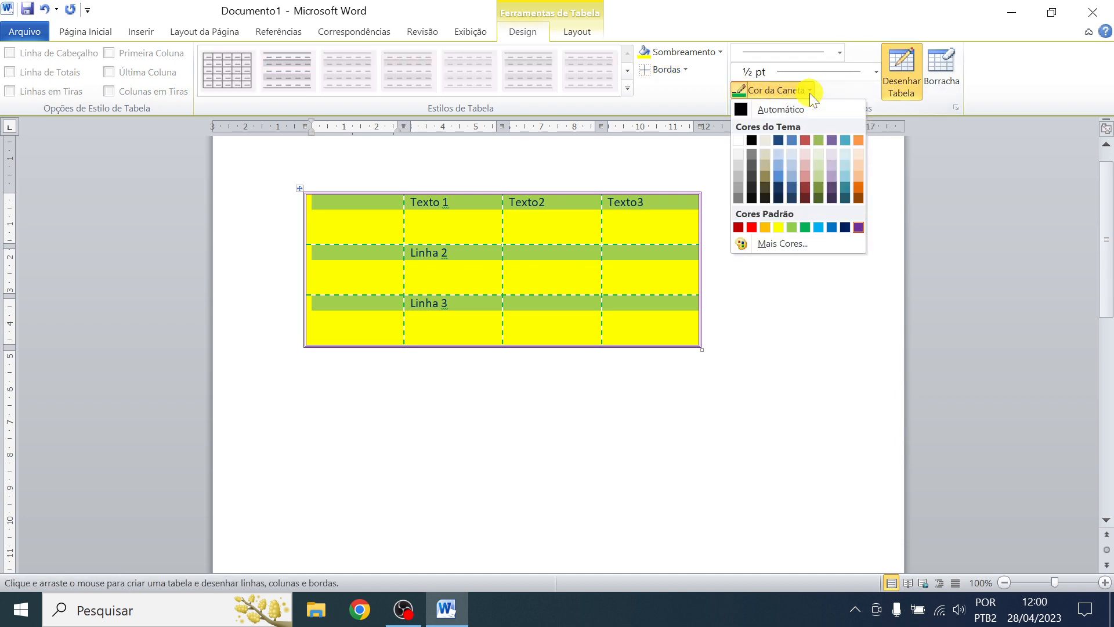
left_click(743, 110)
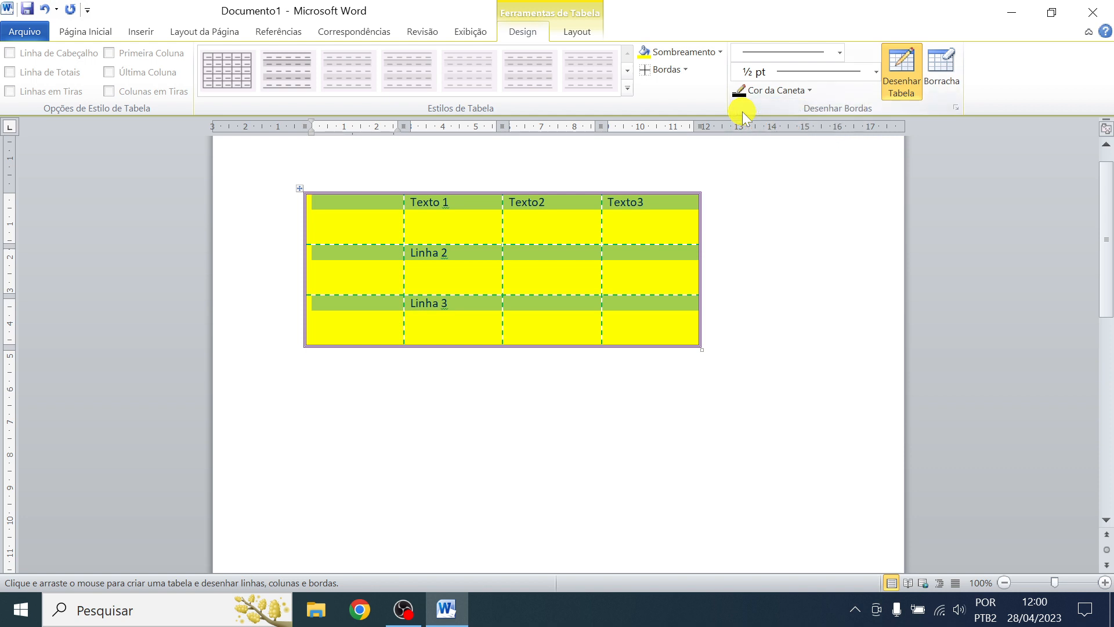
left_click(686, 70)
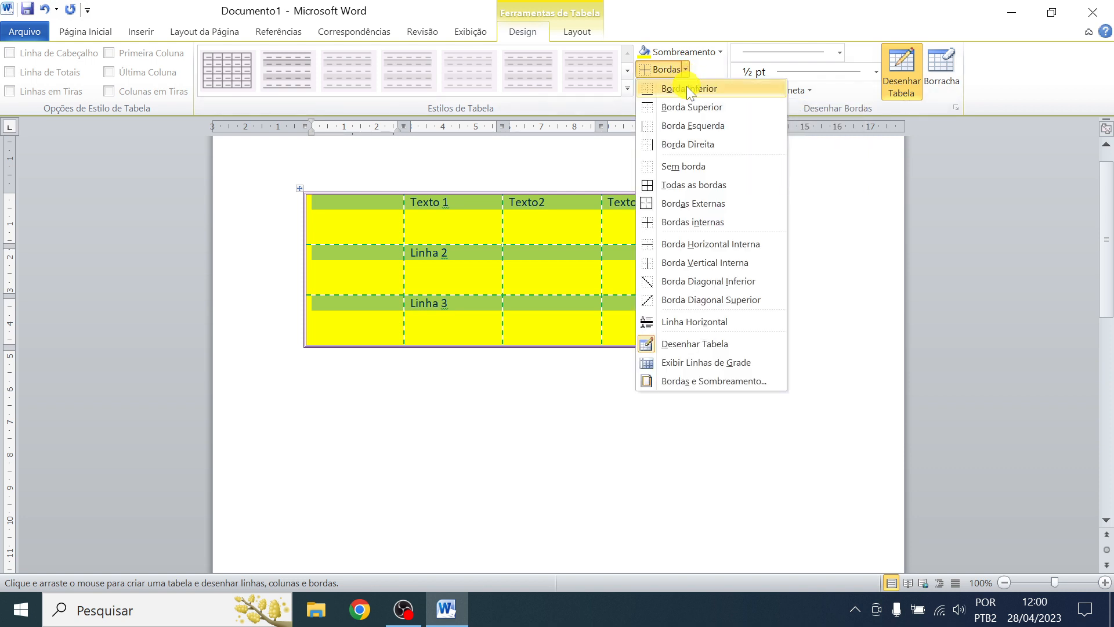
left_click(702, 185)
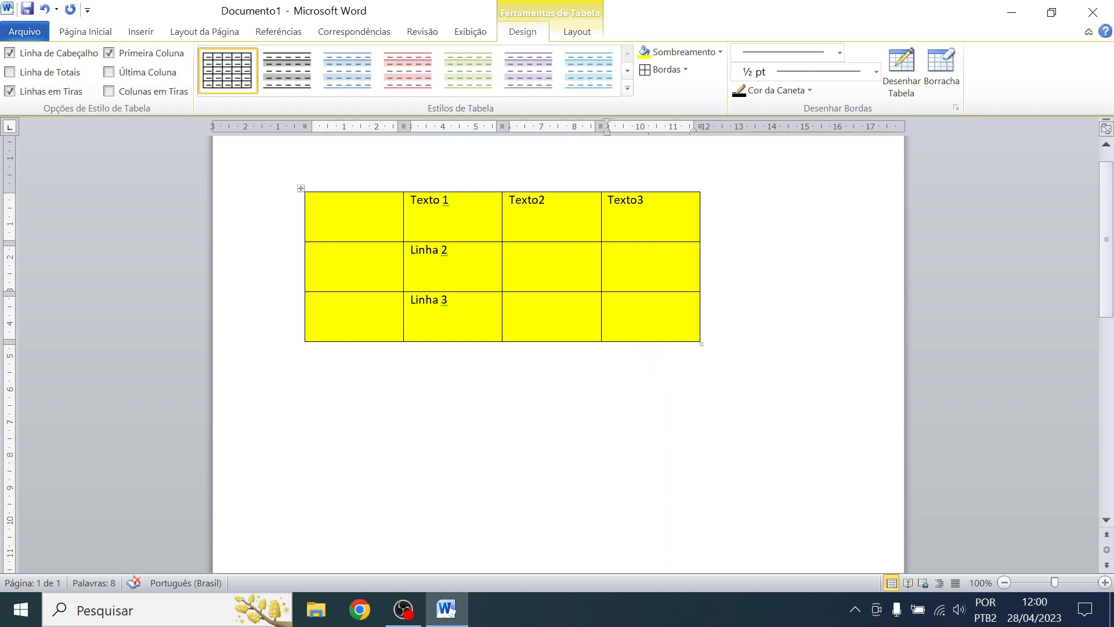
Enter "Exemplo borda" in the last cell of the Linha 3 row
left_click(609, 300)
type("exemplo borda")
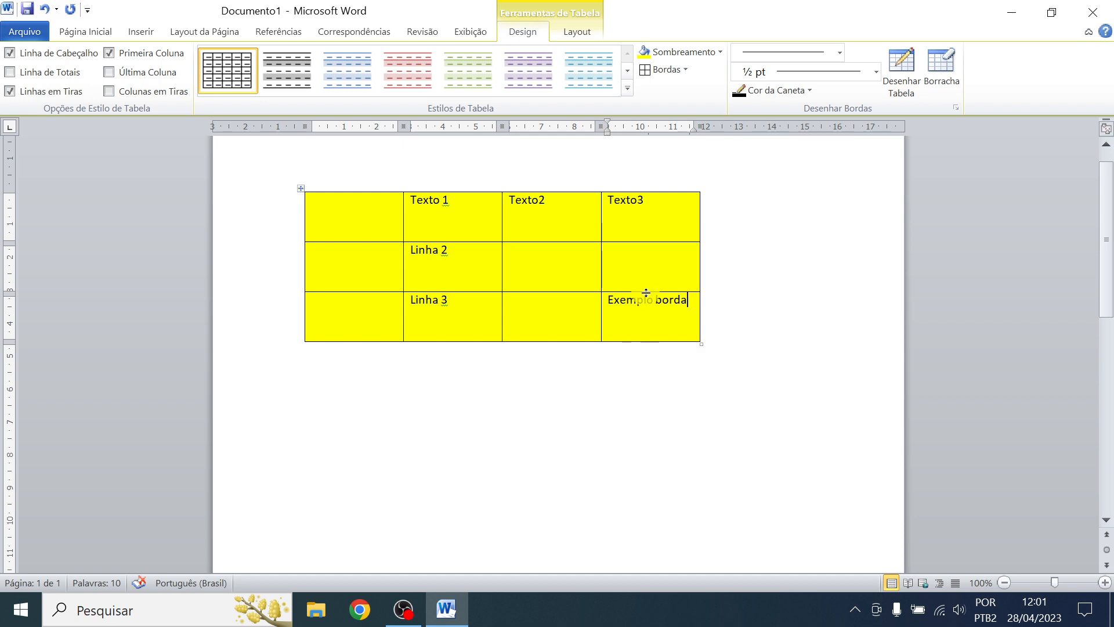
left_click(653, 271)
Apply a standard red double line, ¾ pt thick, to all borders of the "Exemplo borda" cell only
left_click(654, 300)
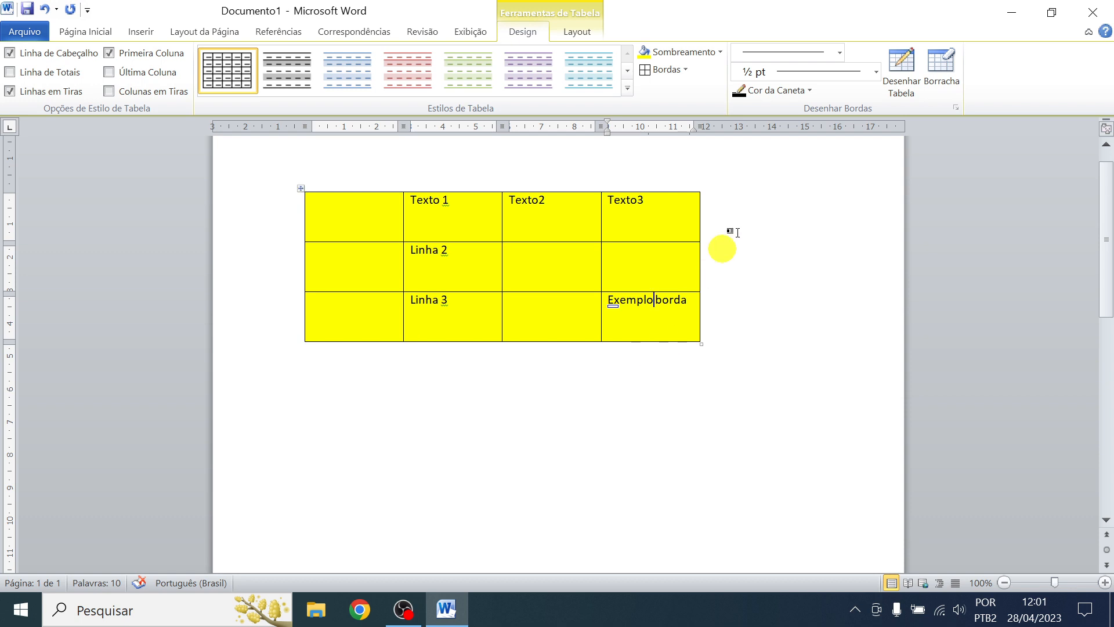
left_click(840, 53)
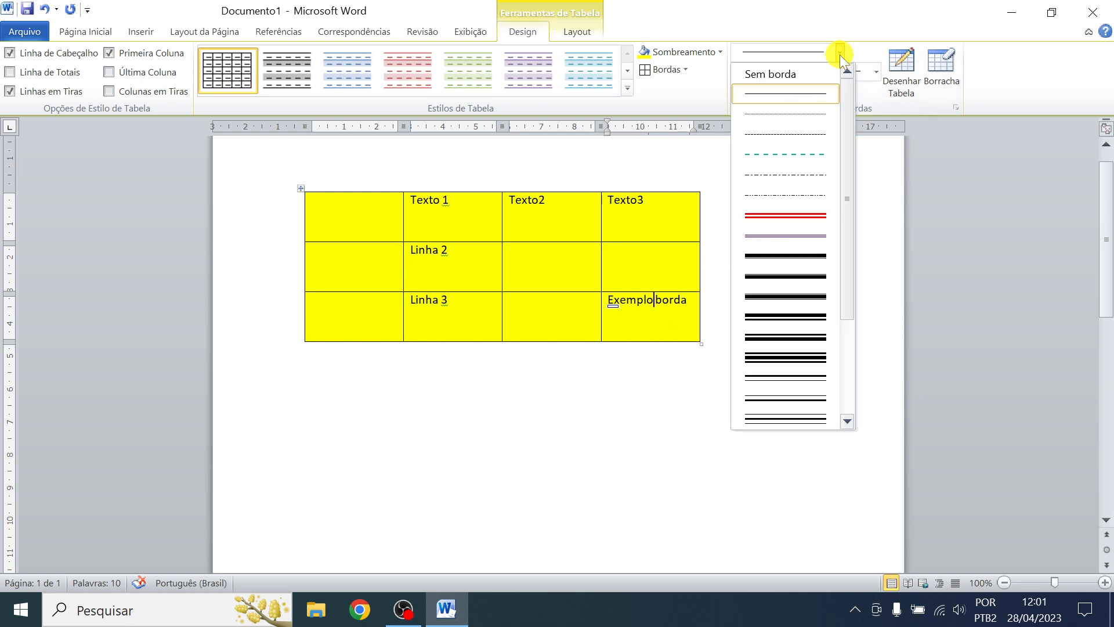
left_click(752, 214)
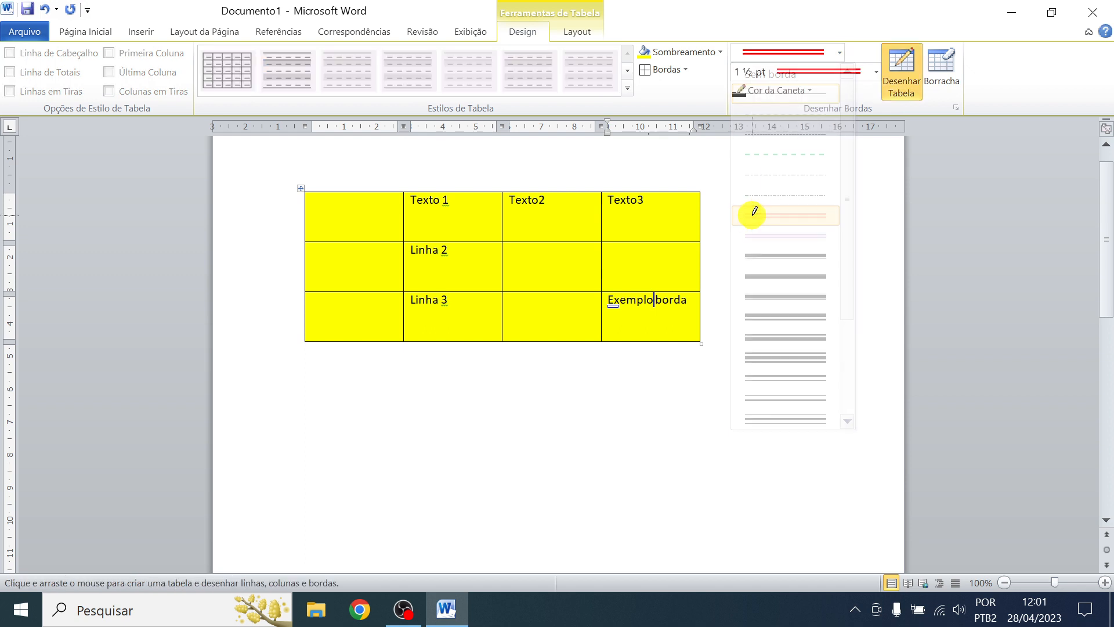
left_click(876, 72)
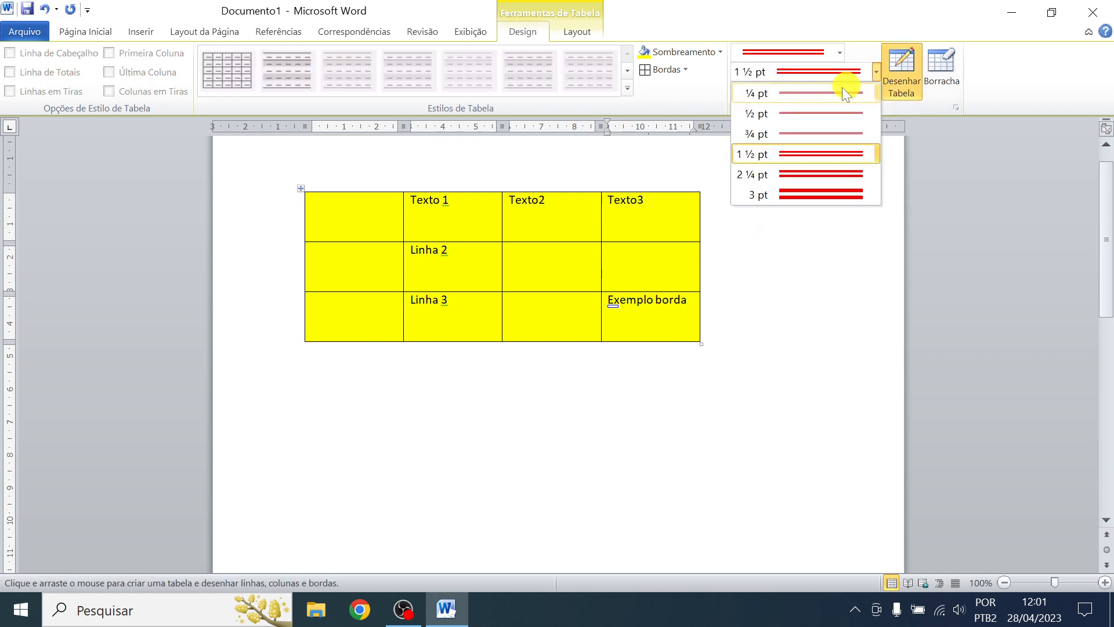
left_click(783, 137)
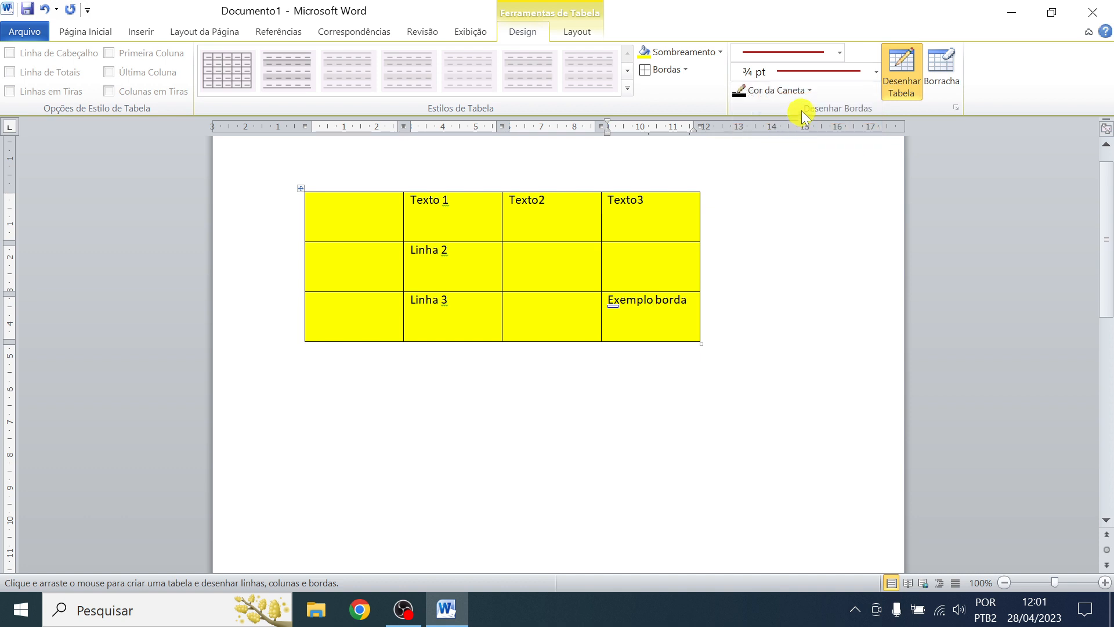
left_click(807, 87)
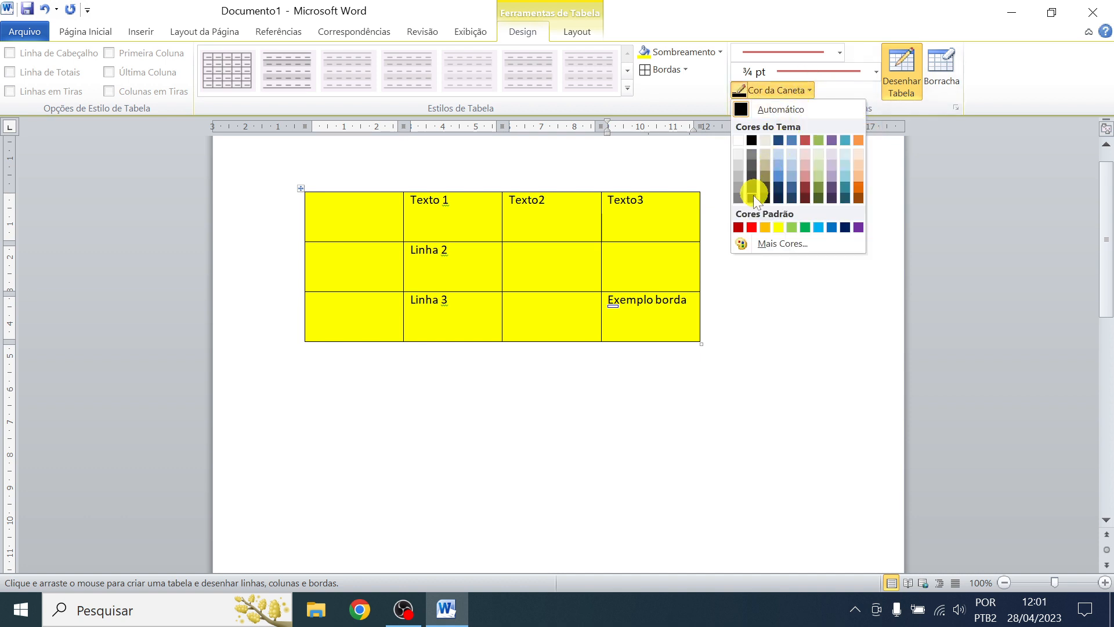
left_click(751, 227)
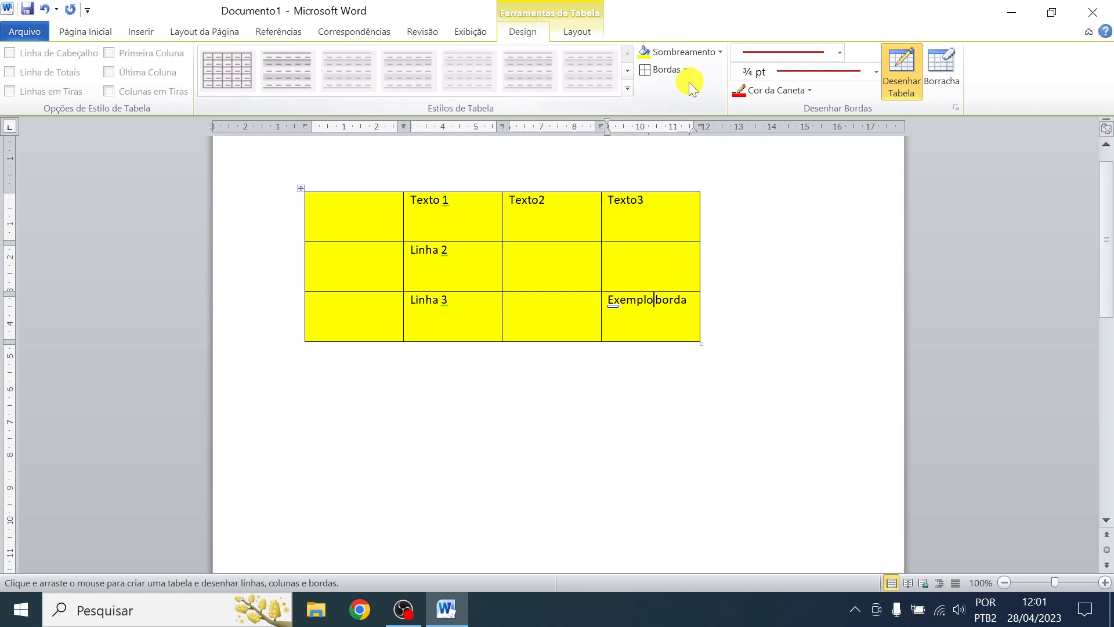
left_click(685, 67)
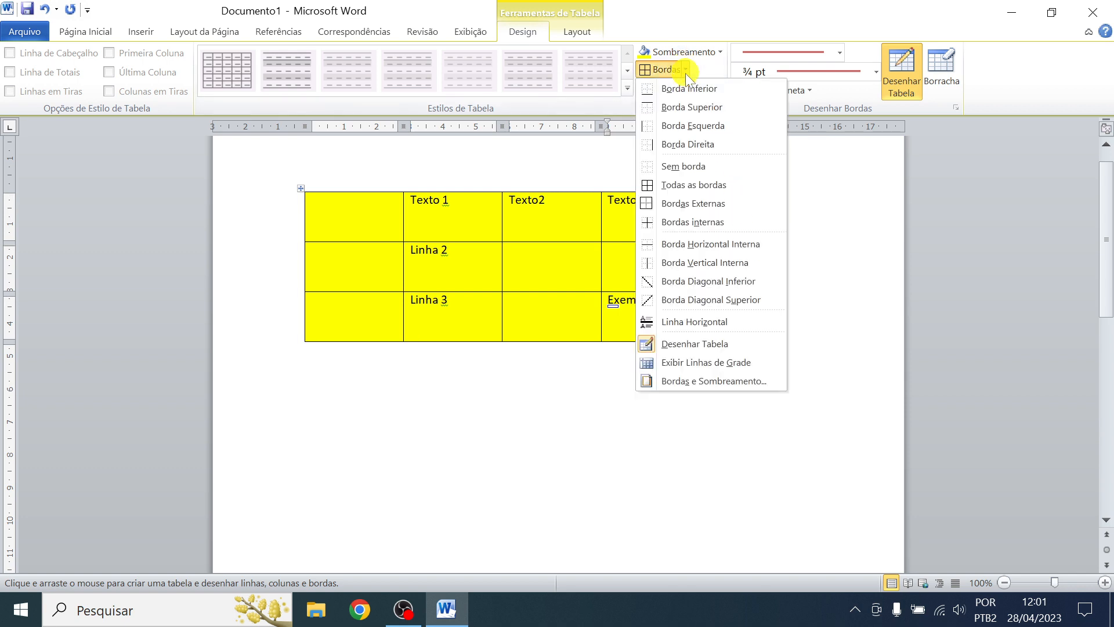
left_click(671, 182)
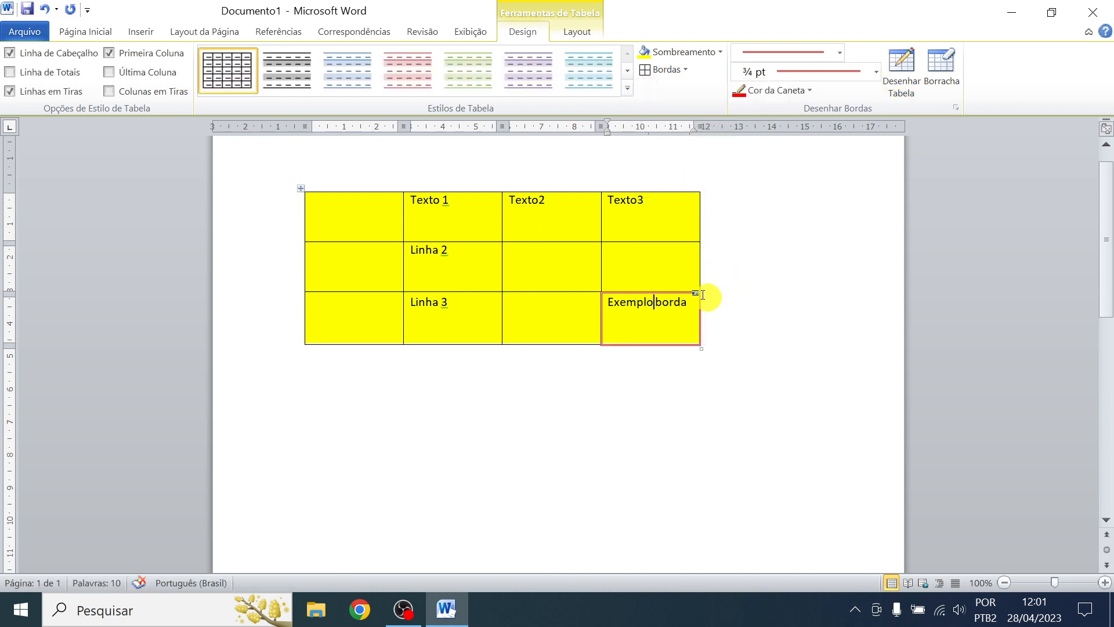
left_click(677, 273)
left_click(784, 450)
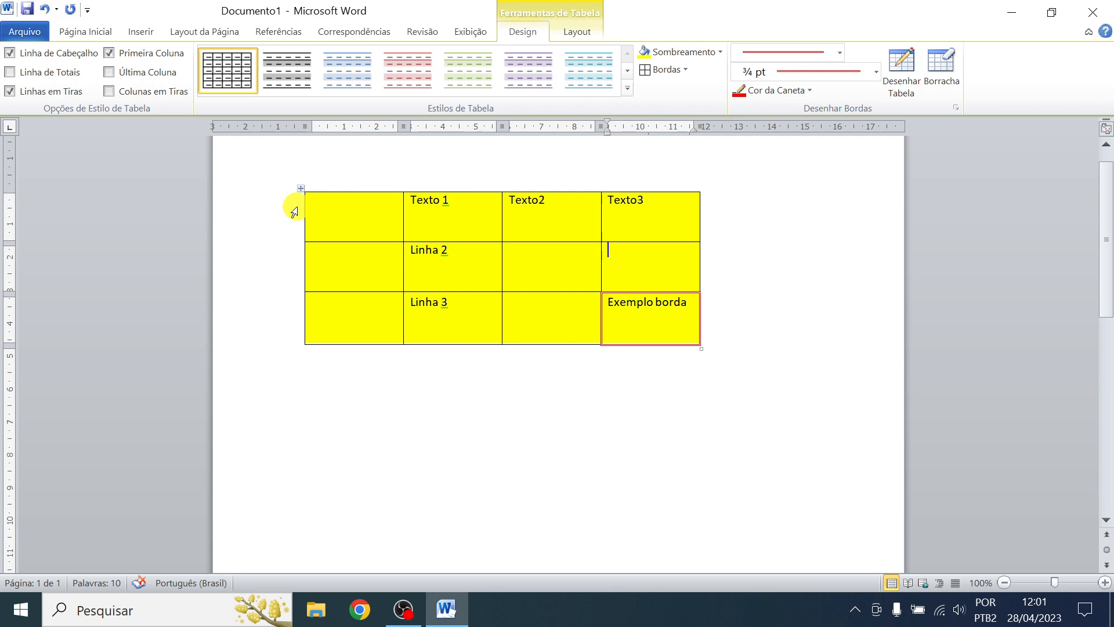
Select all three table rows and remove every border from them
left_click_drag(294, 212, 293, 311)
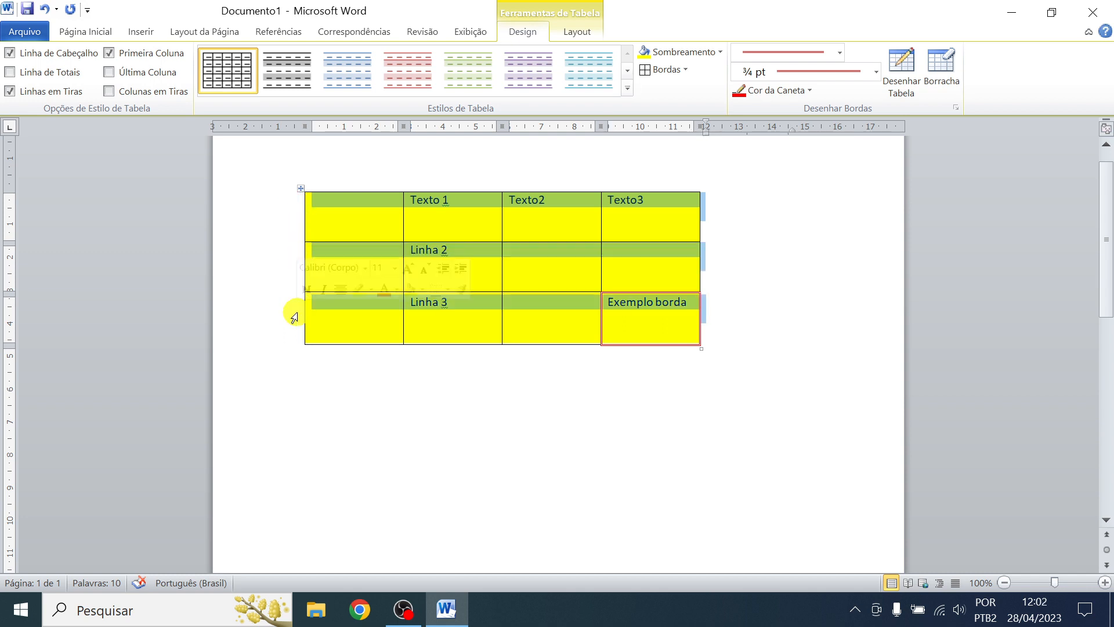
left_click(687, 70)
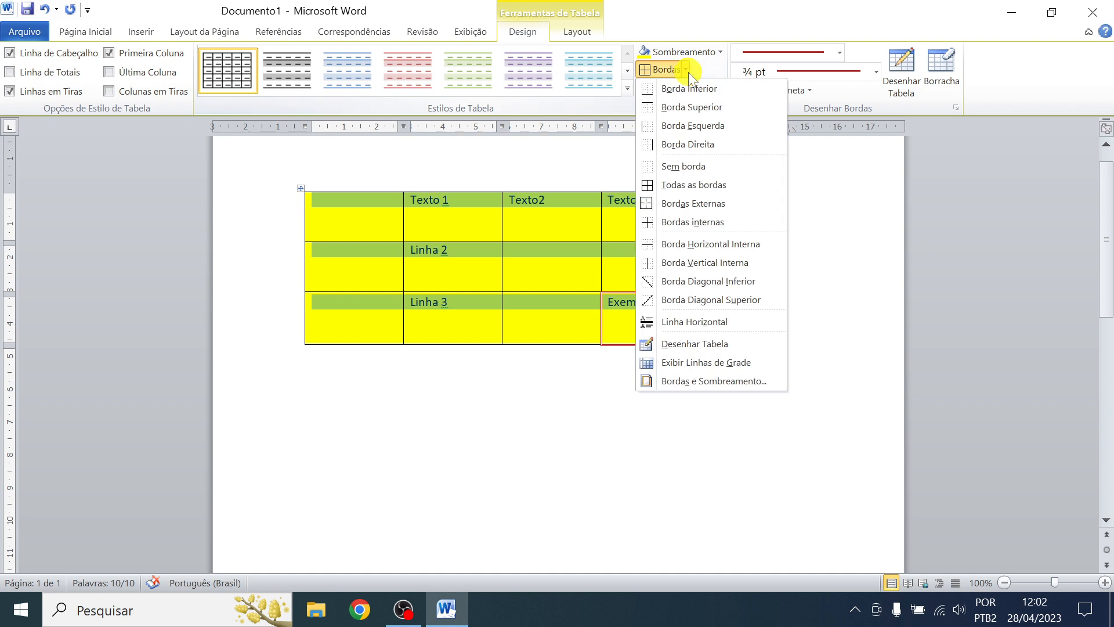
left_click(674, 170)
left_click(627, 225)
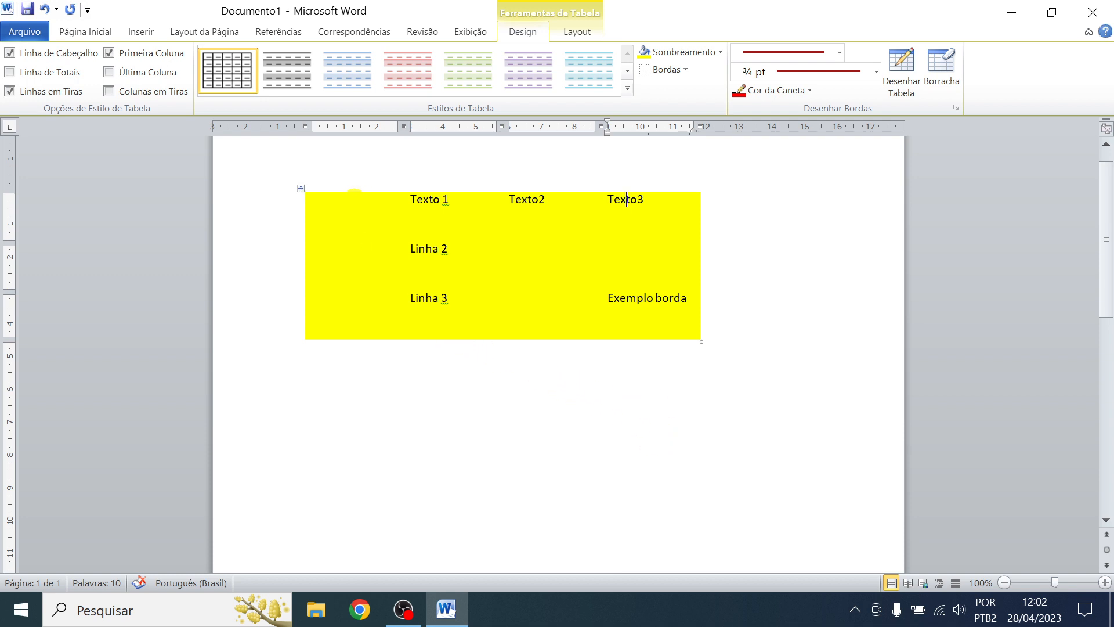
Select all four table columns and apply a standard red single solid line, 2 ¼ pt thick, to all borders
left_click(351, 186)
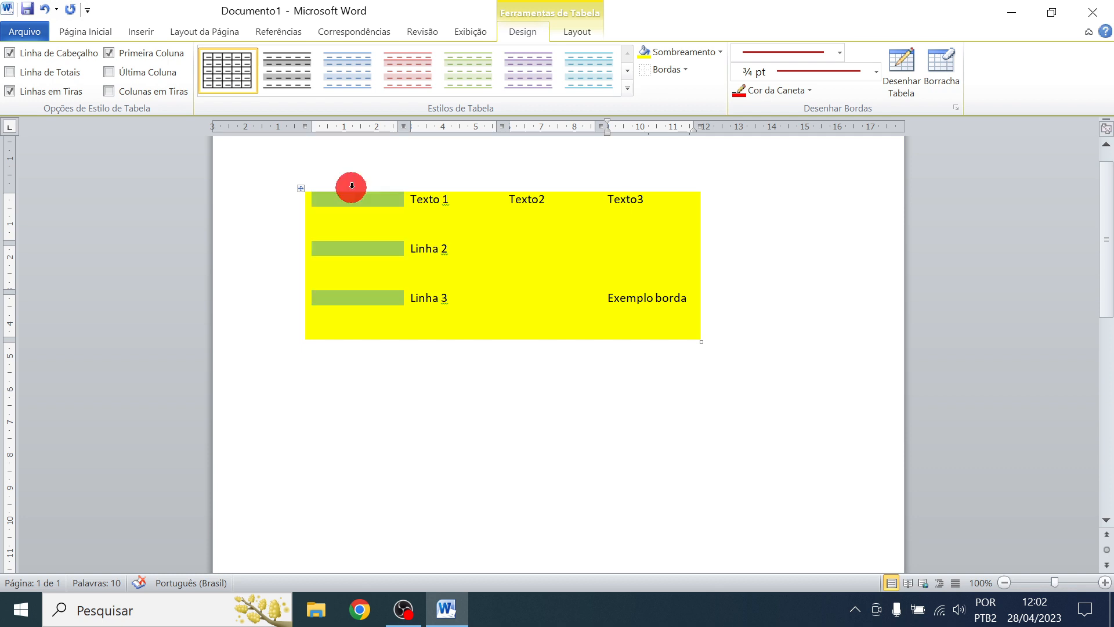
left_click_drag(352, 186, 624, 183)
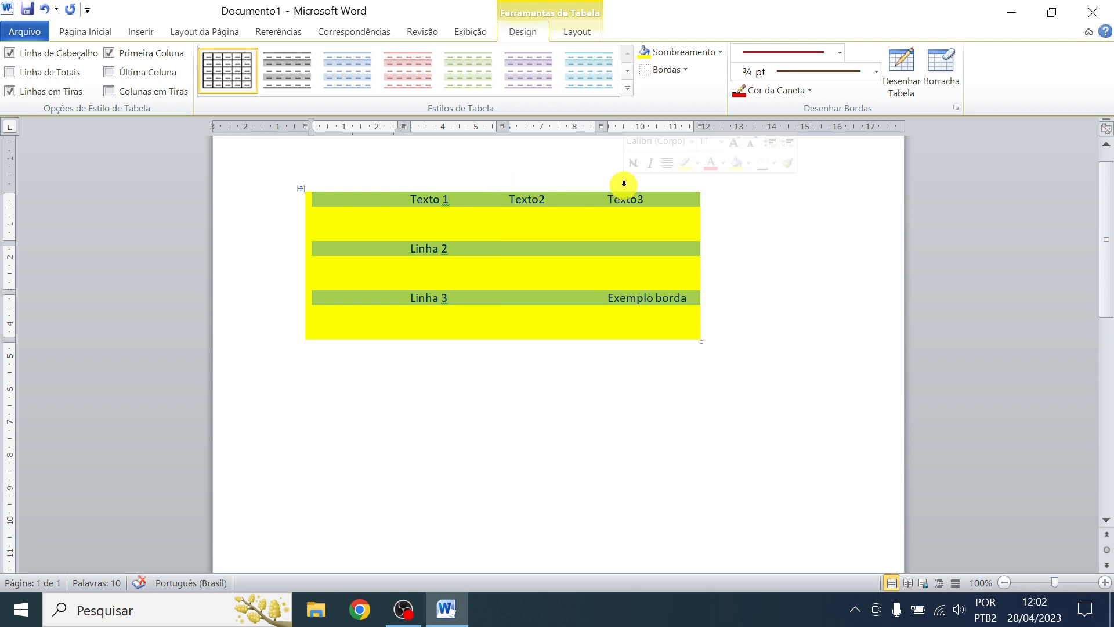
left_click(840, 52)
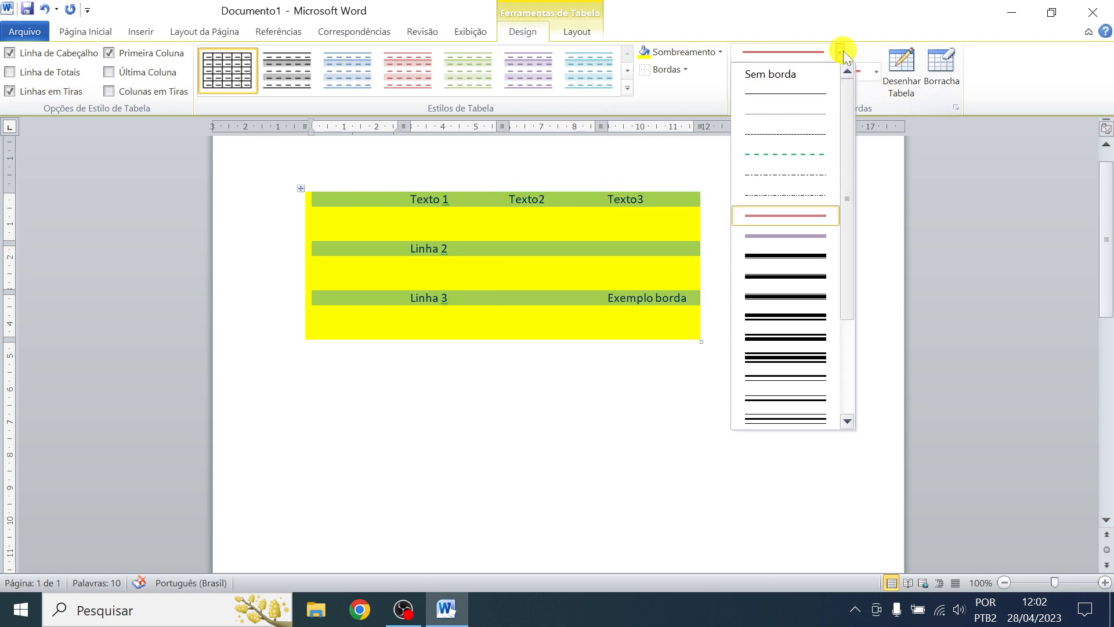
left_click(799, 91)
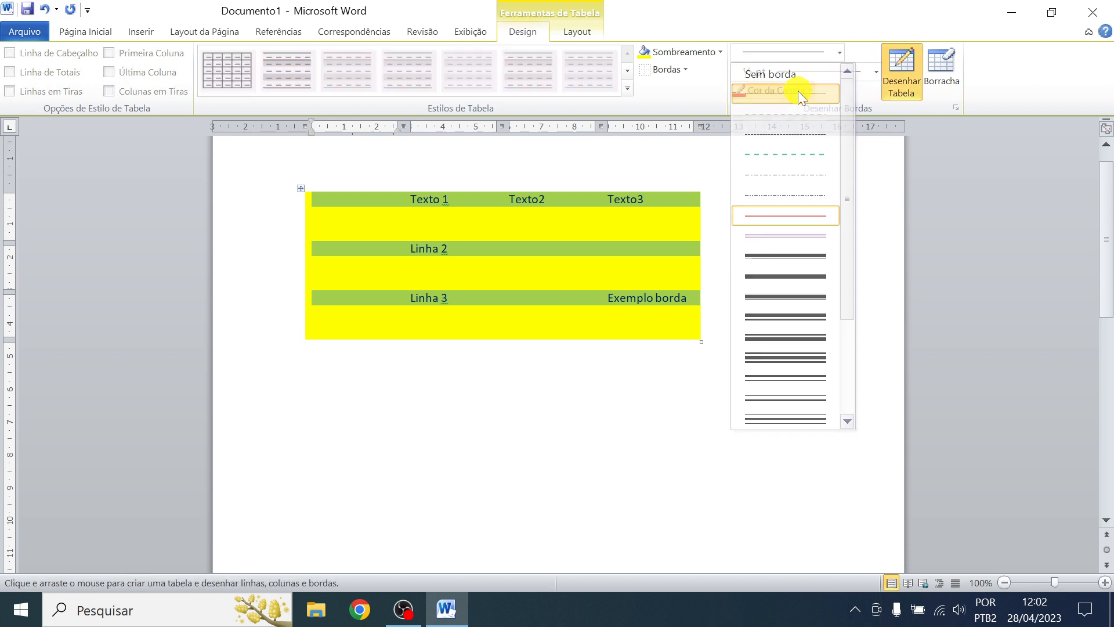
left_click(876, 75)
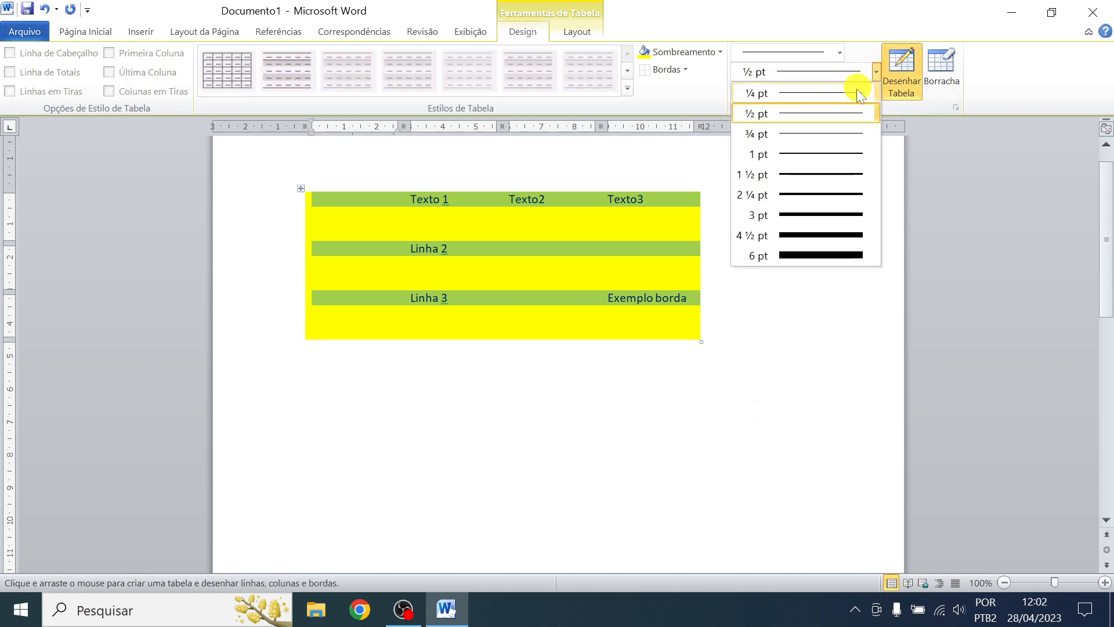
left_click(779, 193)
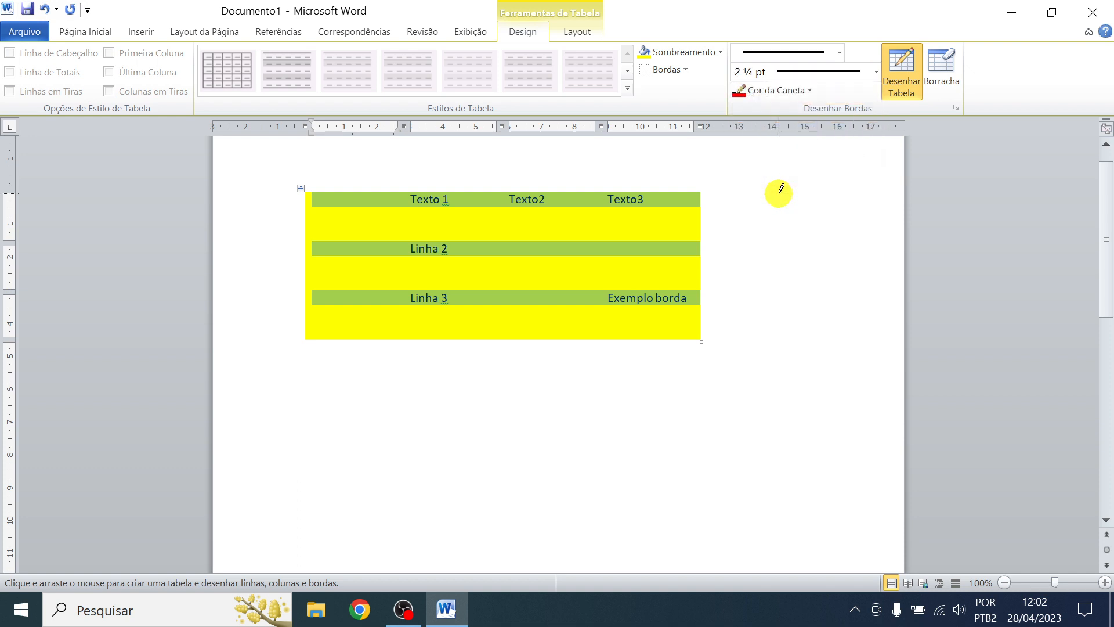
left_click(812, 88)
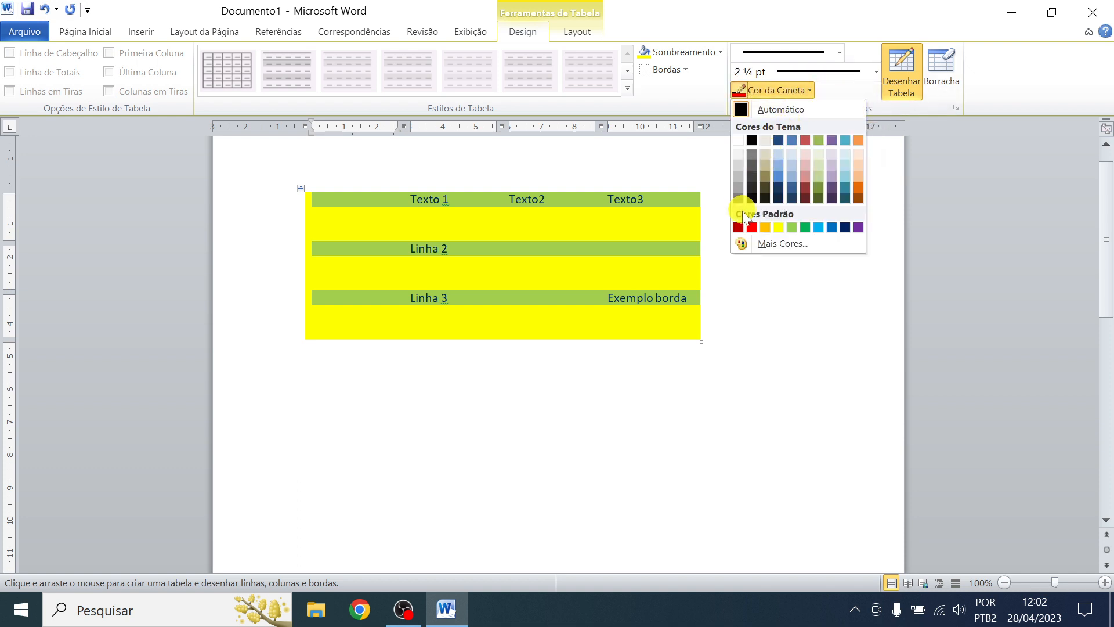
left_click(750, 227)
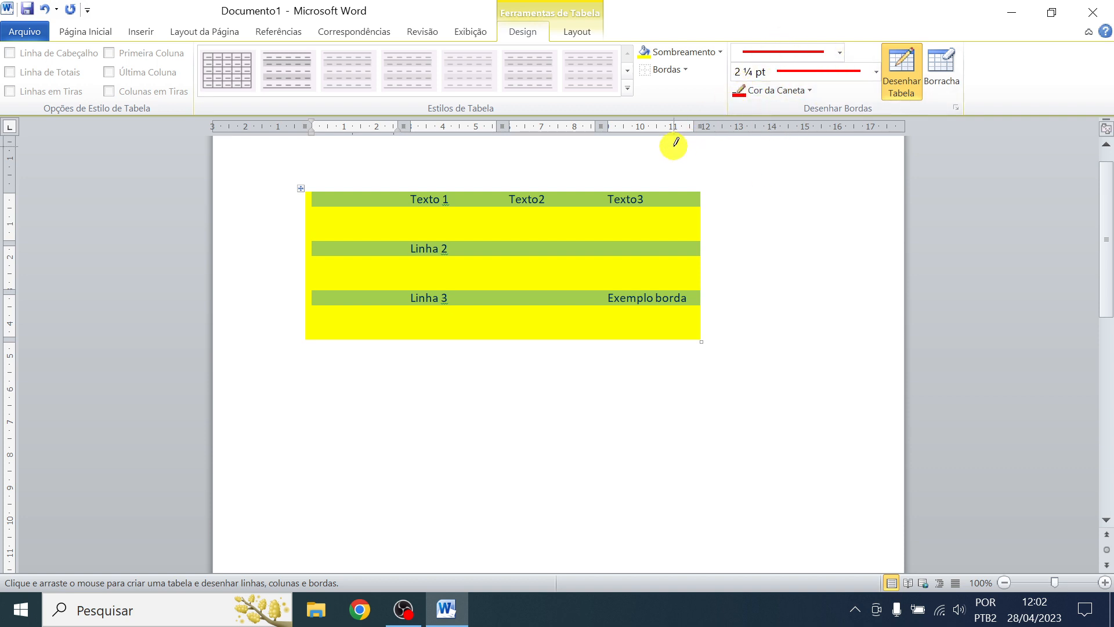
left_click(687, 69)
left_click(686, 69)
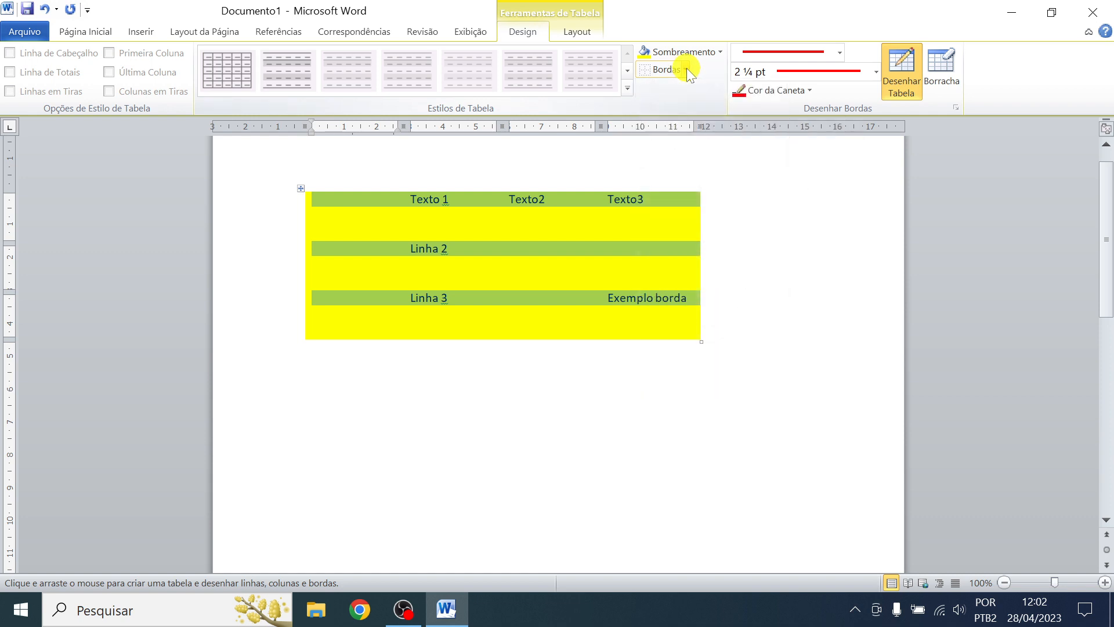
left_click(686, 70)
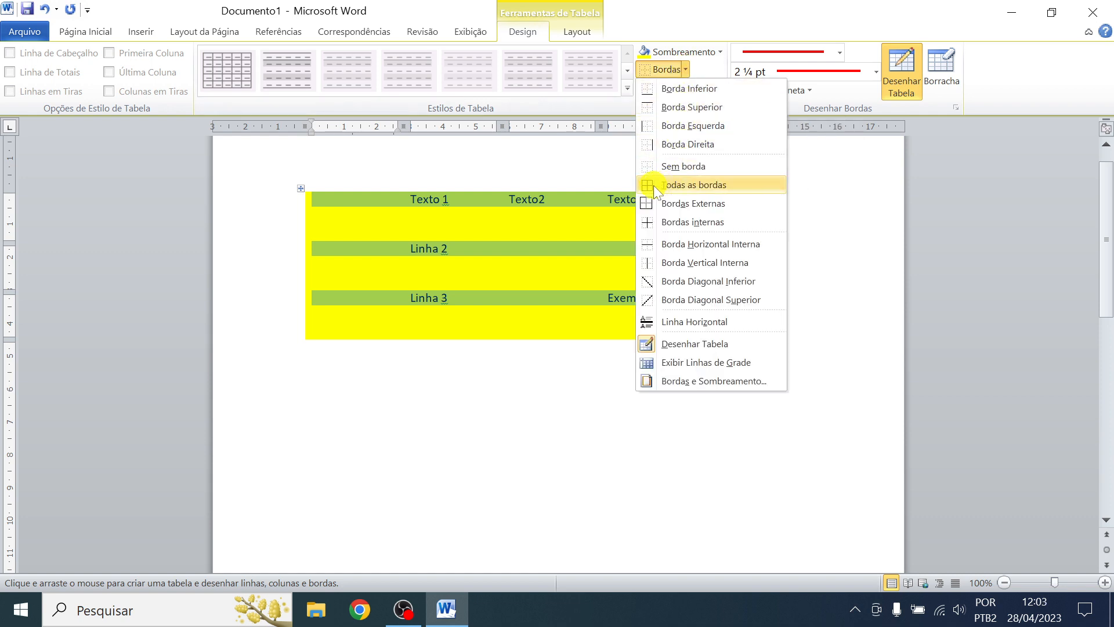
left_click(695, 183)
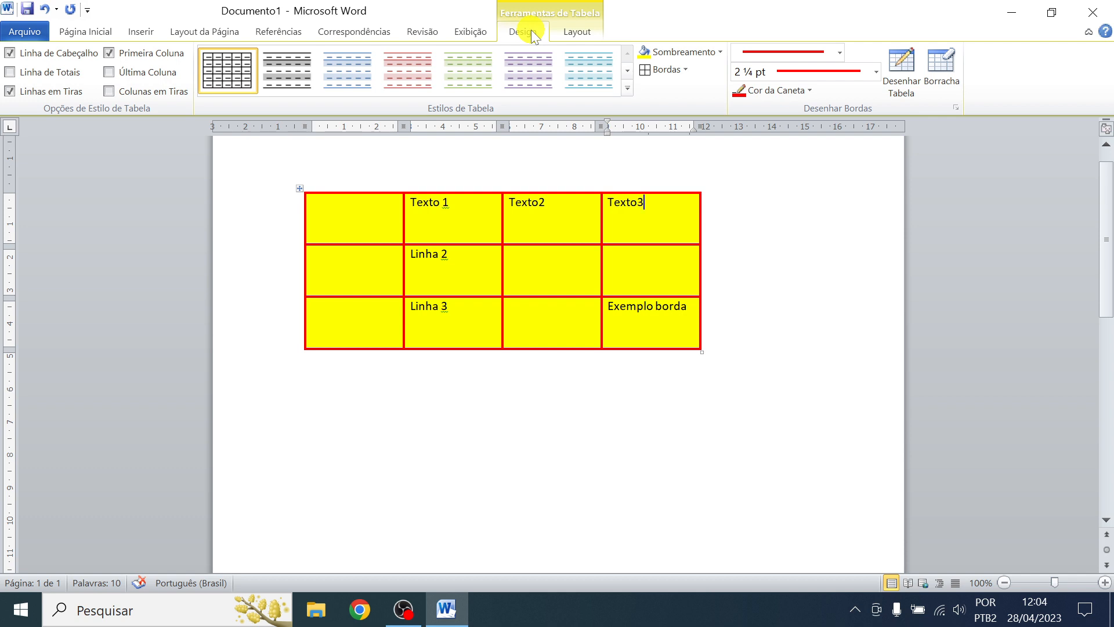
left_click(570, 31)
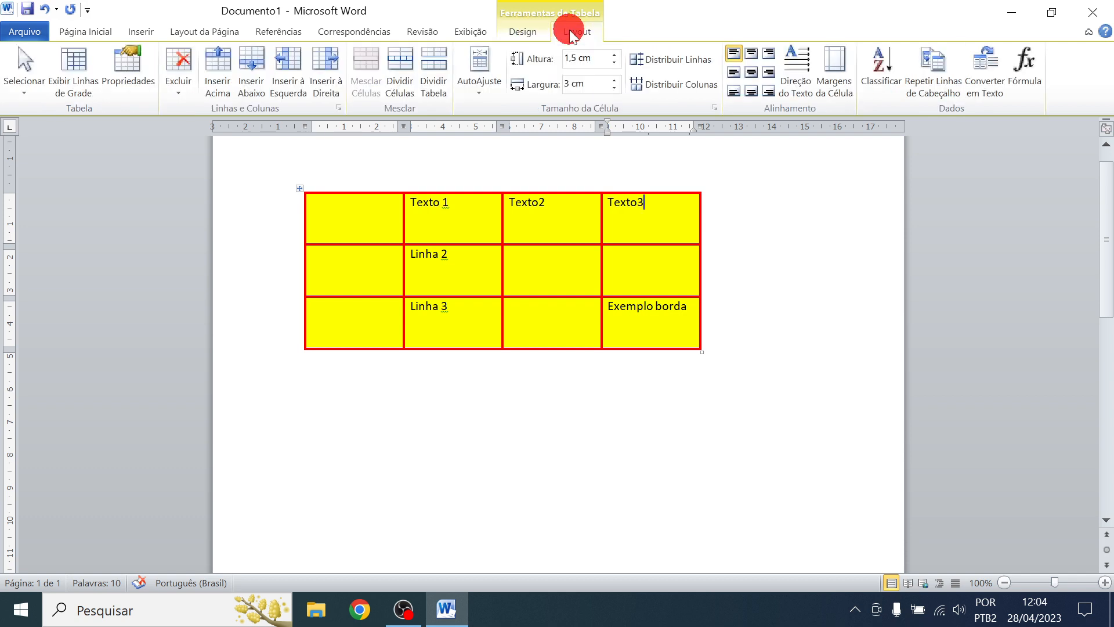
left_click(364, 179)
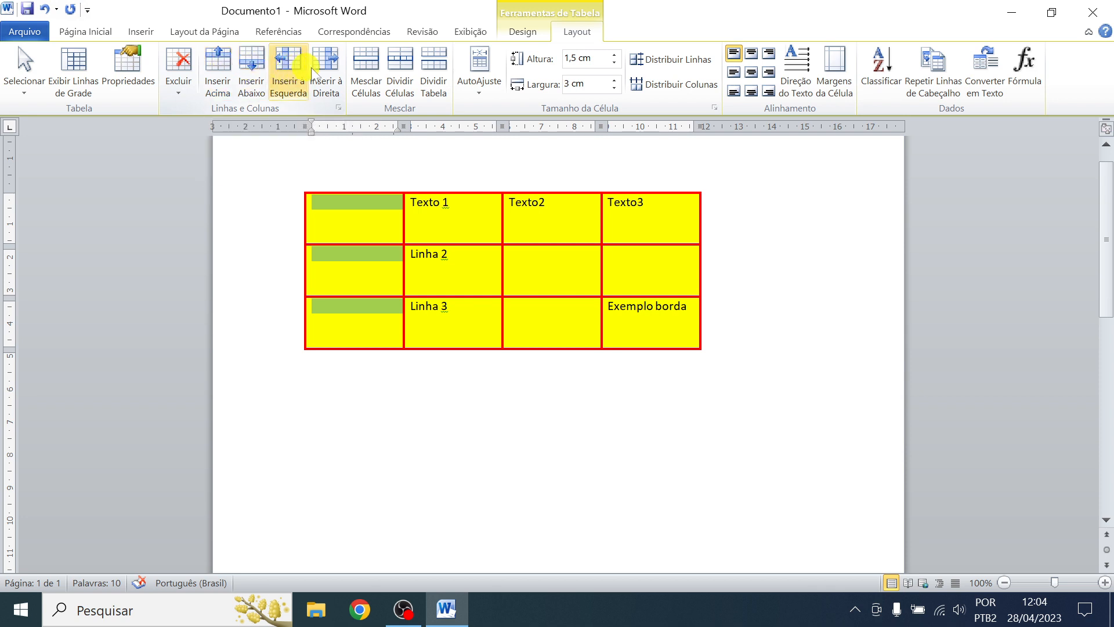
left_click(288, 272)
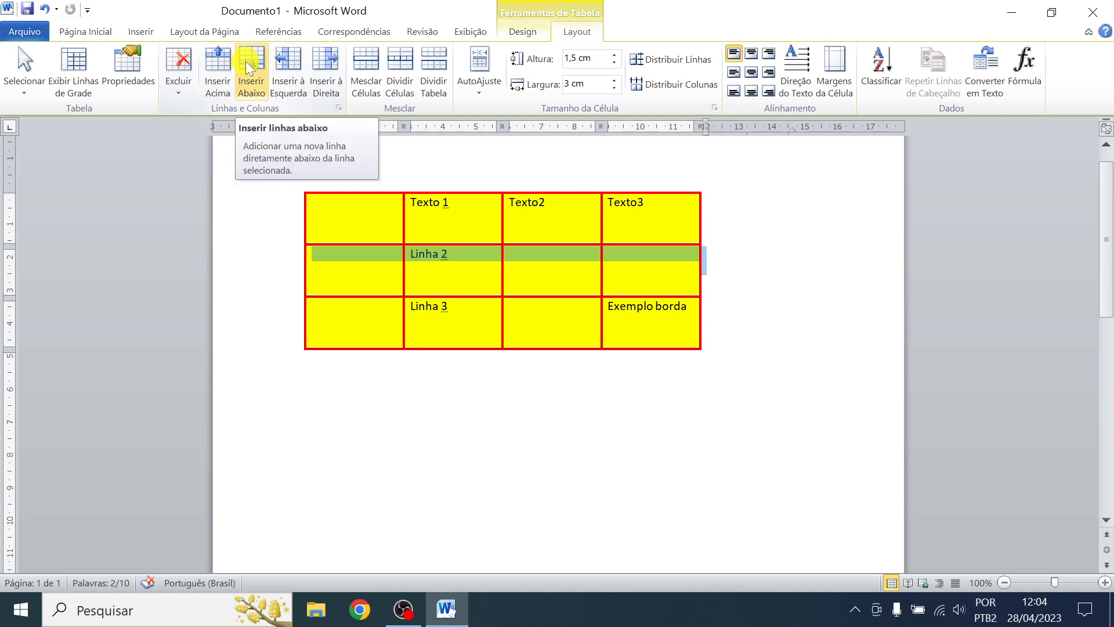
left_click(365, 229)
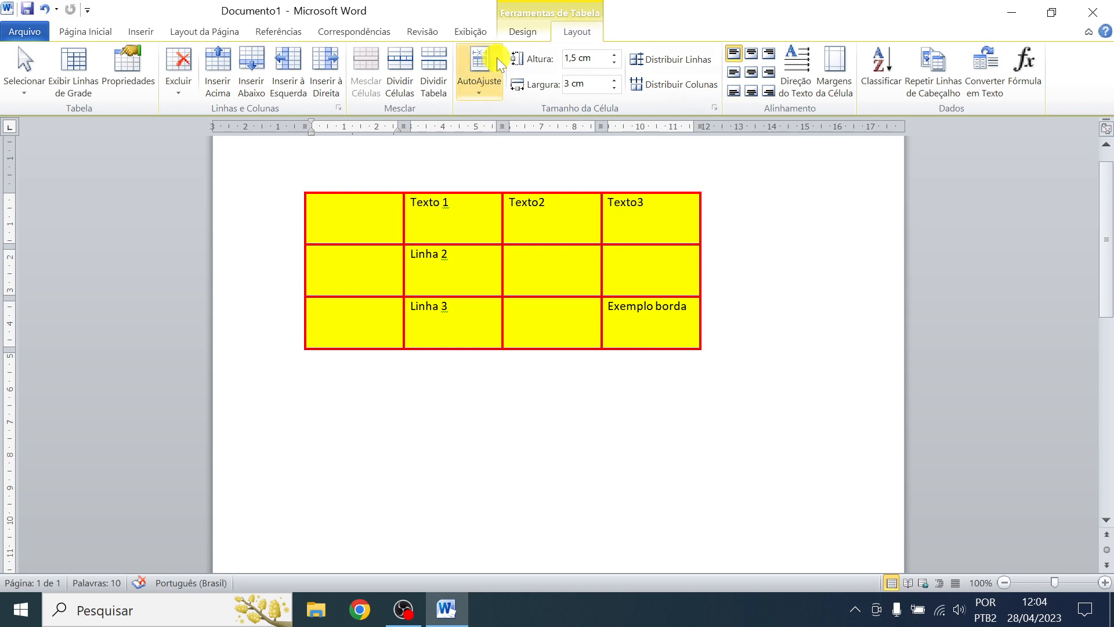
Draw a red 2 ¼ pt diagonal line with Draw Table, rising from lower left to upper right across the "Texto3" cell
left_click(524, 34)
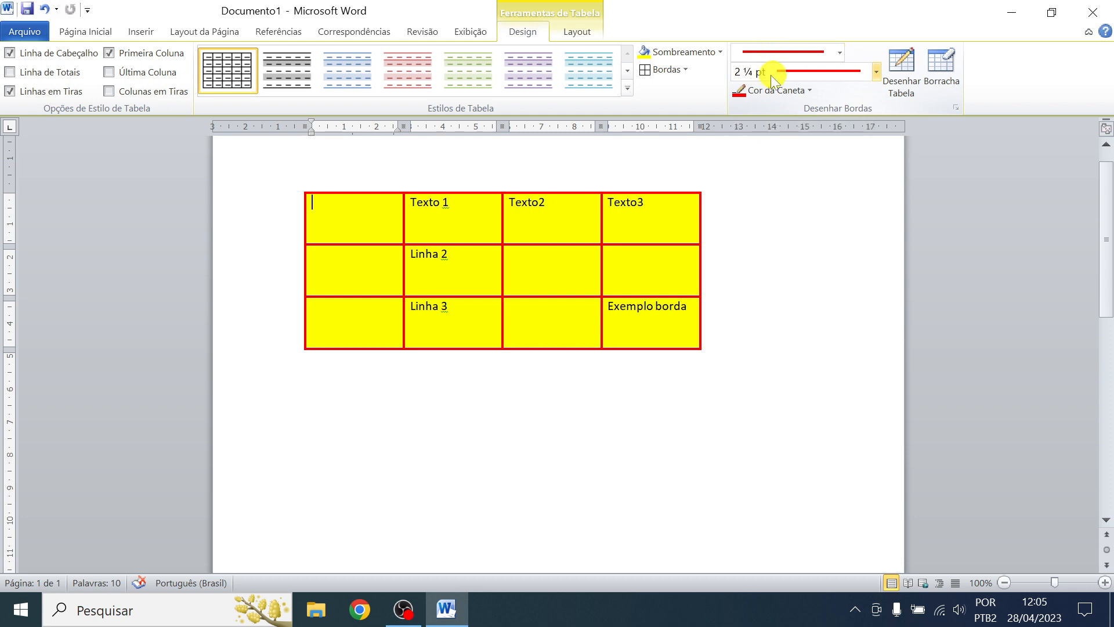
left_click(900, 64)
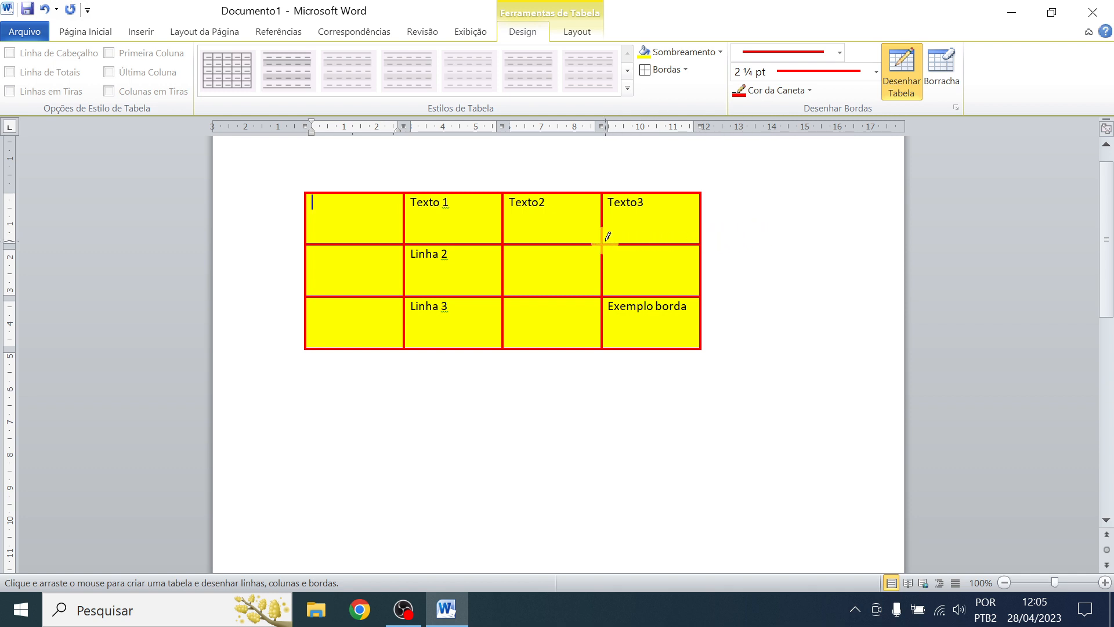
mouse_move(604, 243)
left_mouse_down()
mouse_move(639, 214)
mouse_move(702, 190)
left_mouse_up()
Split the two blank cells in the Linha 3 row, each with a vertical line and a horizontal line across its right half
left_click_drag(354, 296, 354, 326)
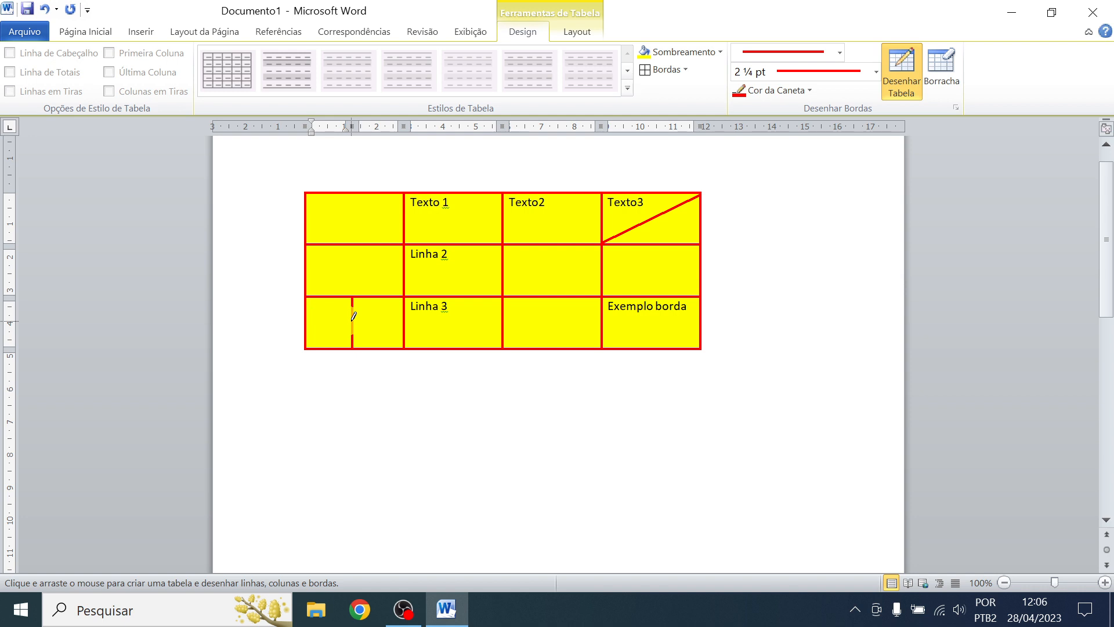
left_click_drag(354, 316, 397, 320)
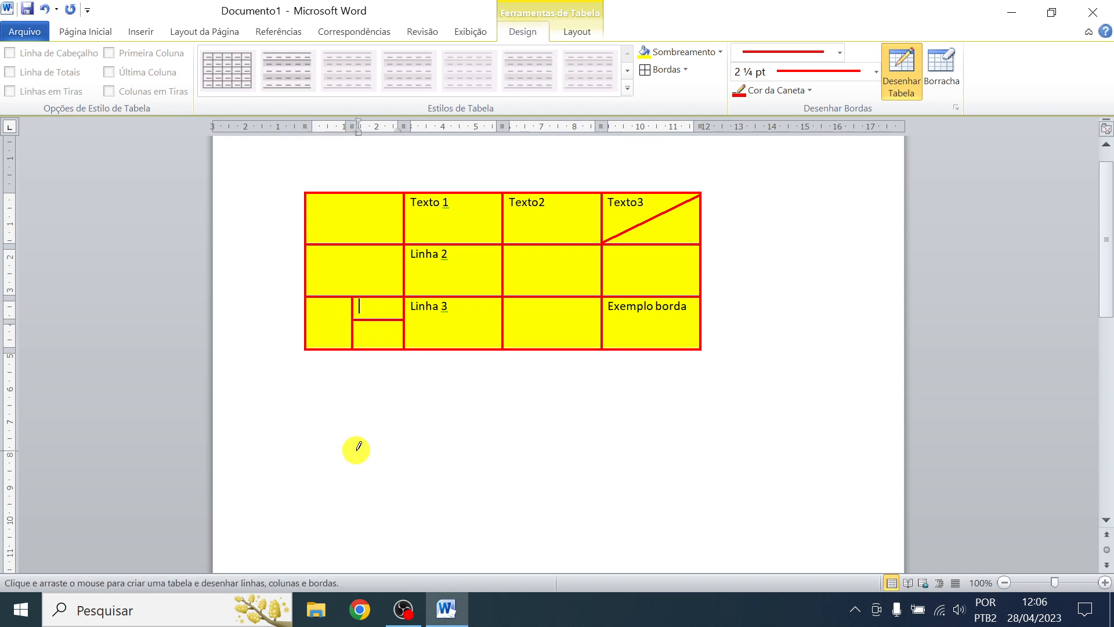
mouse_move(538, 298)
left_mouse_down()
mouse_move(551, 295)
mouse_move(549, 323)
mouse_move(587, 319)
left_mouse_up()
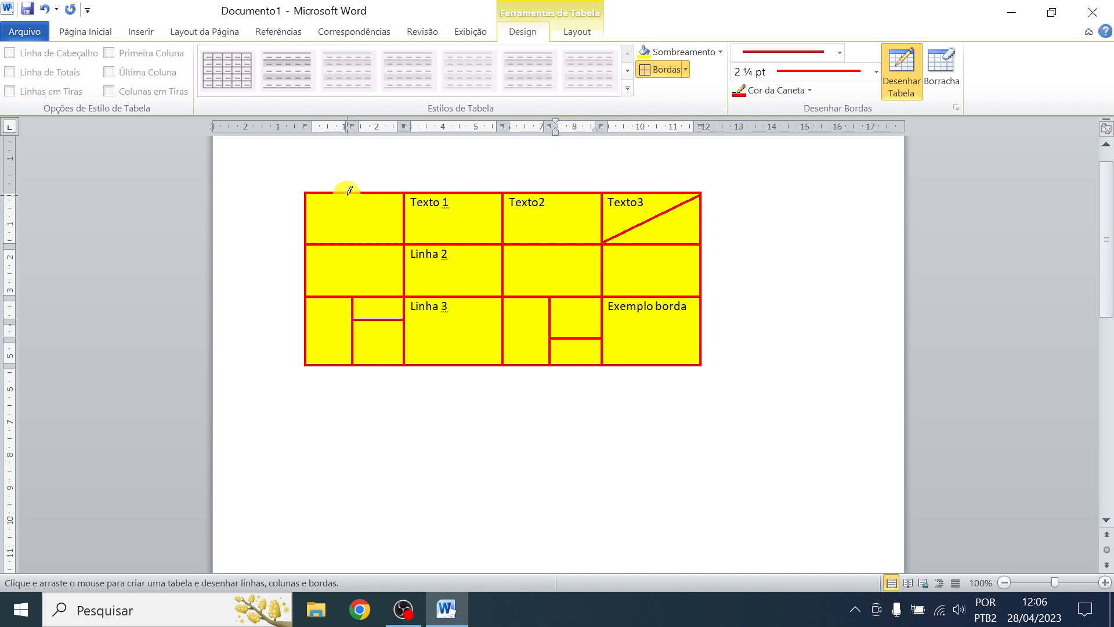
Draw a vertical divider in the table's first cell and a descending diagonal in the cell below, and leave drawing mode
mouse_move(349, 191)
left_mouse_down()
mouse_move(350, 241)
mouse_move(304, 242)
mouse_move(402, 294)
left_mouse_up()
left_click(423, 430)
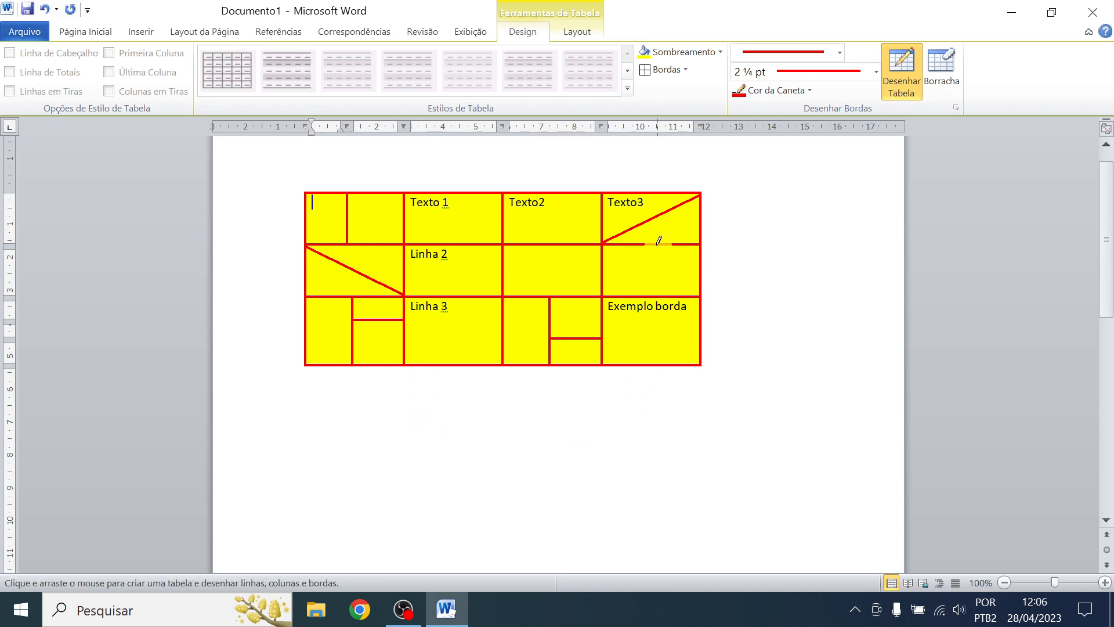
mouse_move(682, 236)
left_mouse_down()
mouse_move(731, 251)
mouse_move(731, 368)
mouse_move(634, 423)
left_mouse_up()
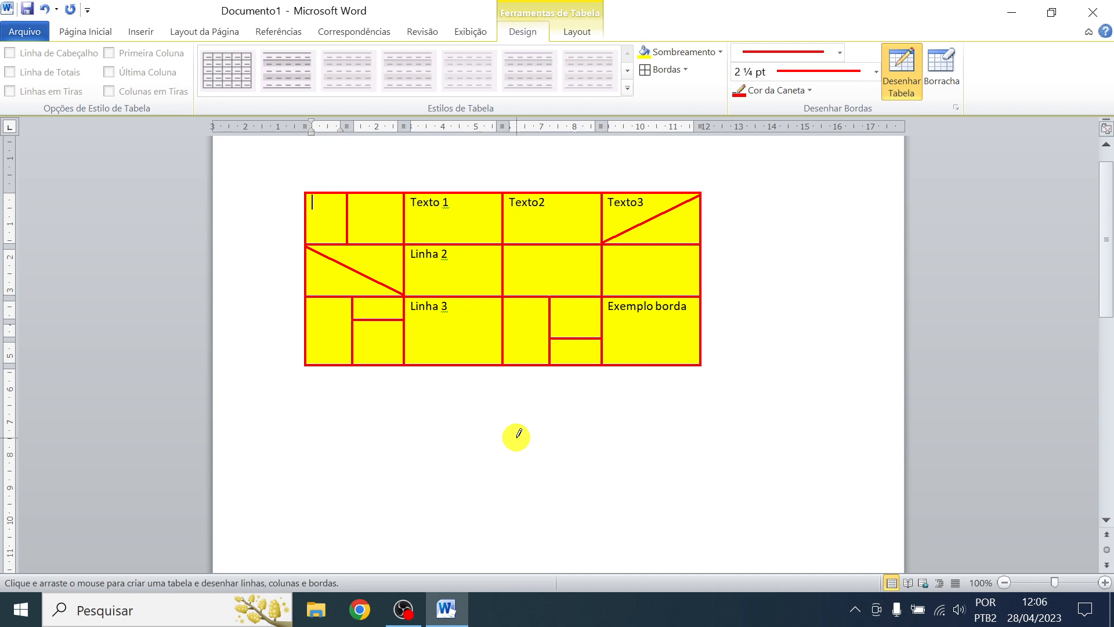
key("Escape")
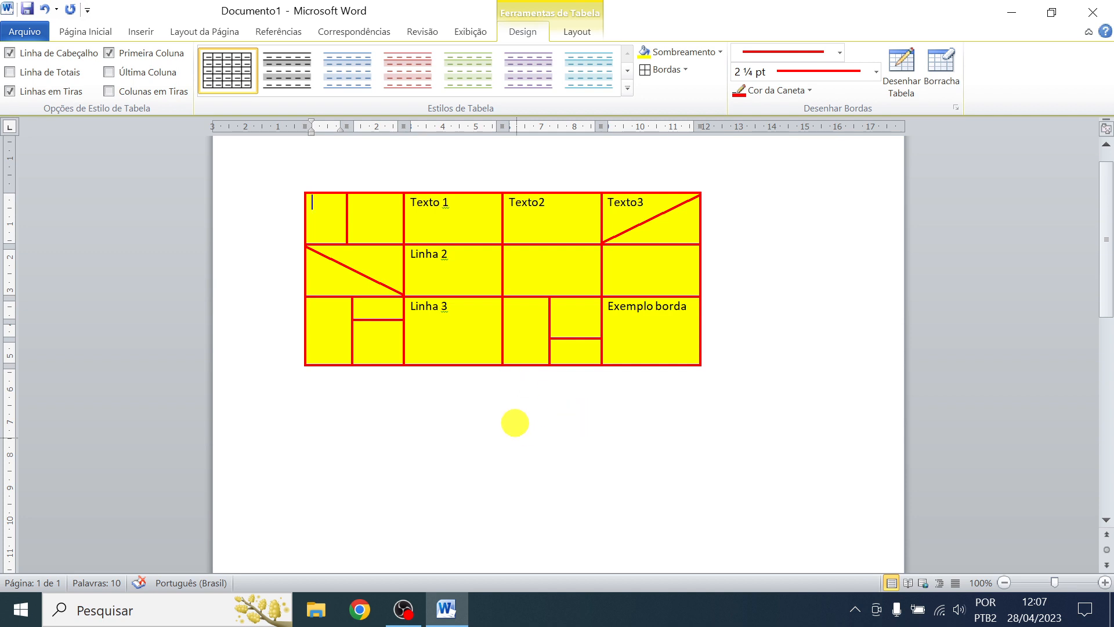
Set the border pen to a double line, 1 ½ pt thick, in standard light blue
left_click(840, 52)
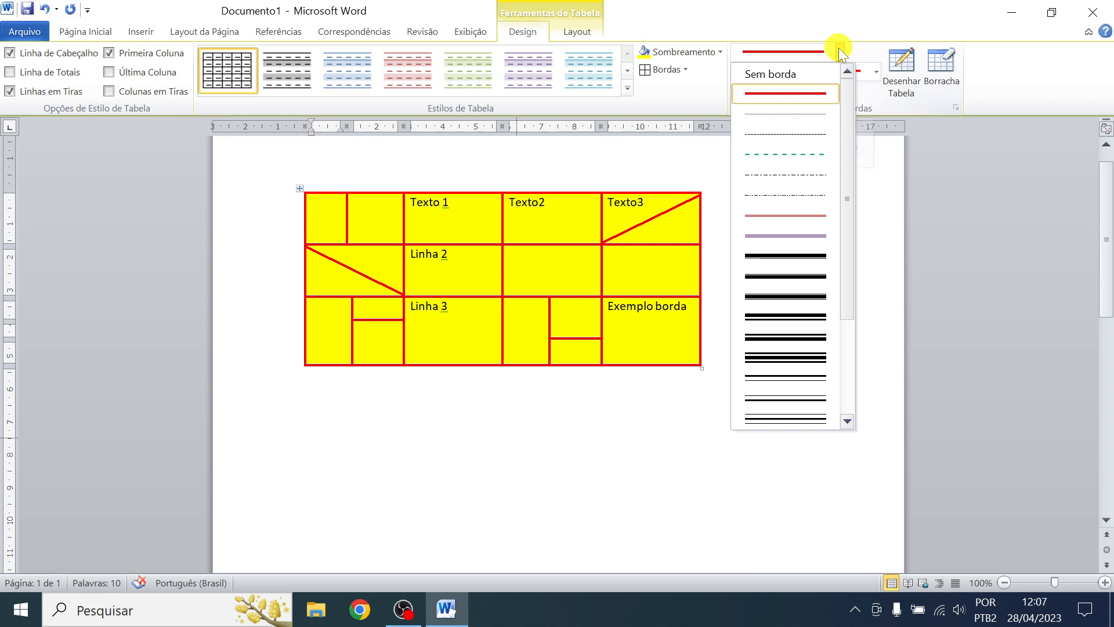
left_click(754, 214)
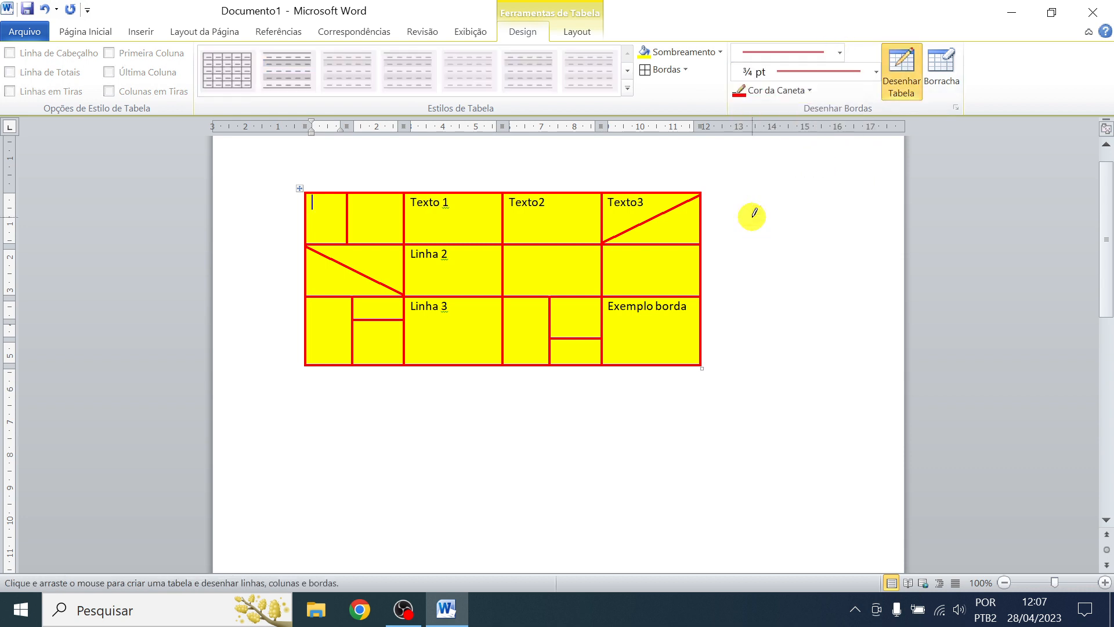
left_click(876, 69)
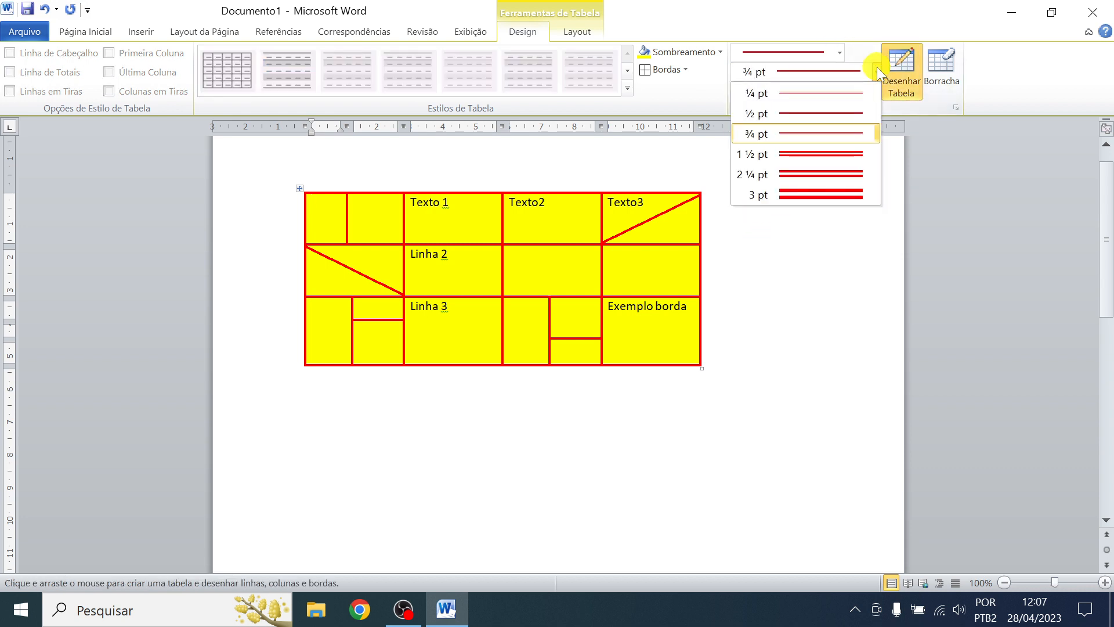
left_click(789, 155)
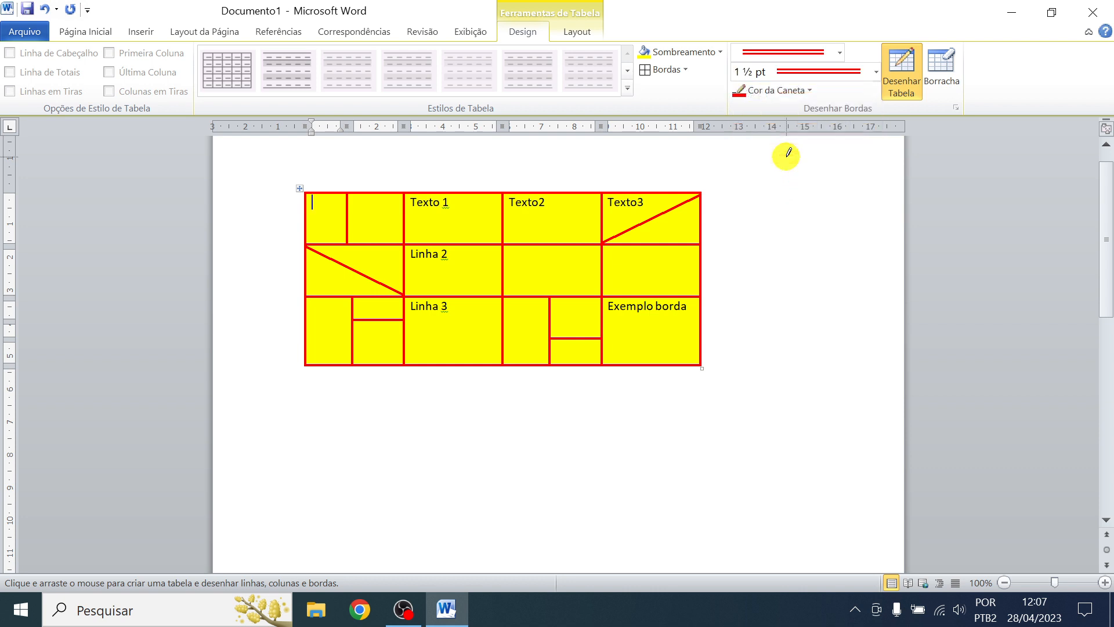
left_click(809, 90)
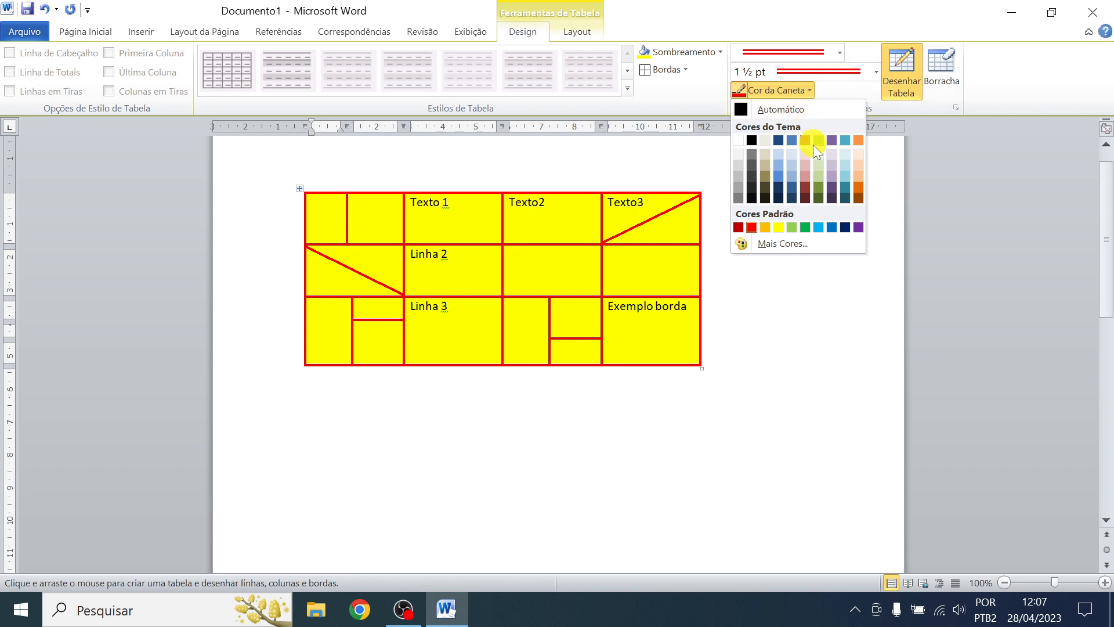
left_click(819, 227)
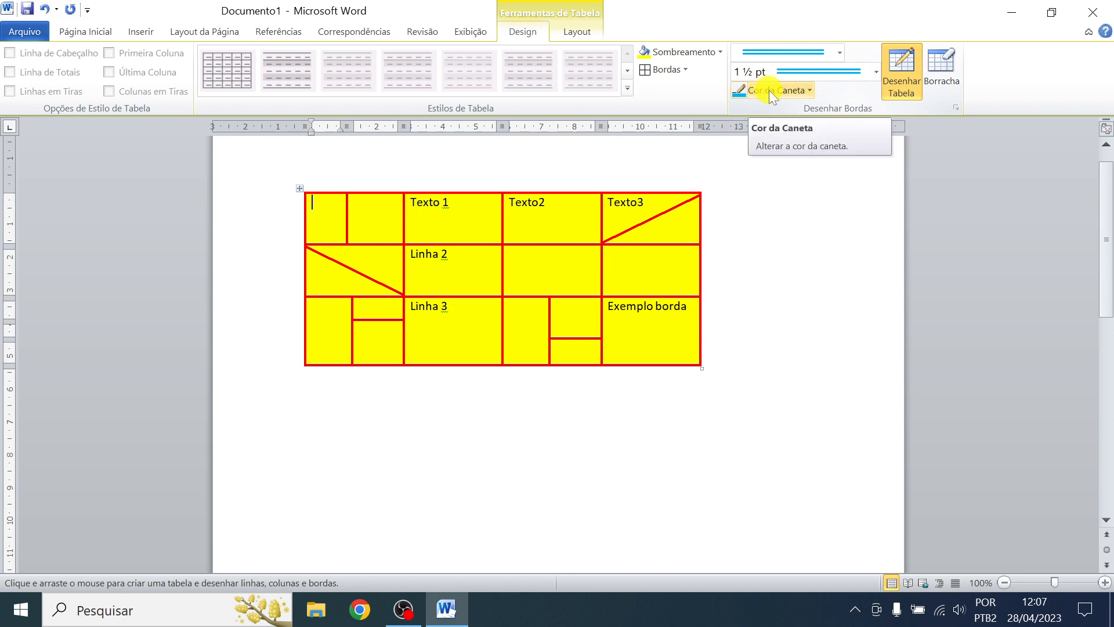
Redraw in blue the last inner vertical border of the Linha 2 row, its lower-right neighbour's short horizontal divider, and the full border before "Texto2"
left_click(900, 77)
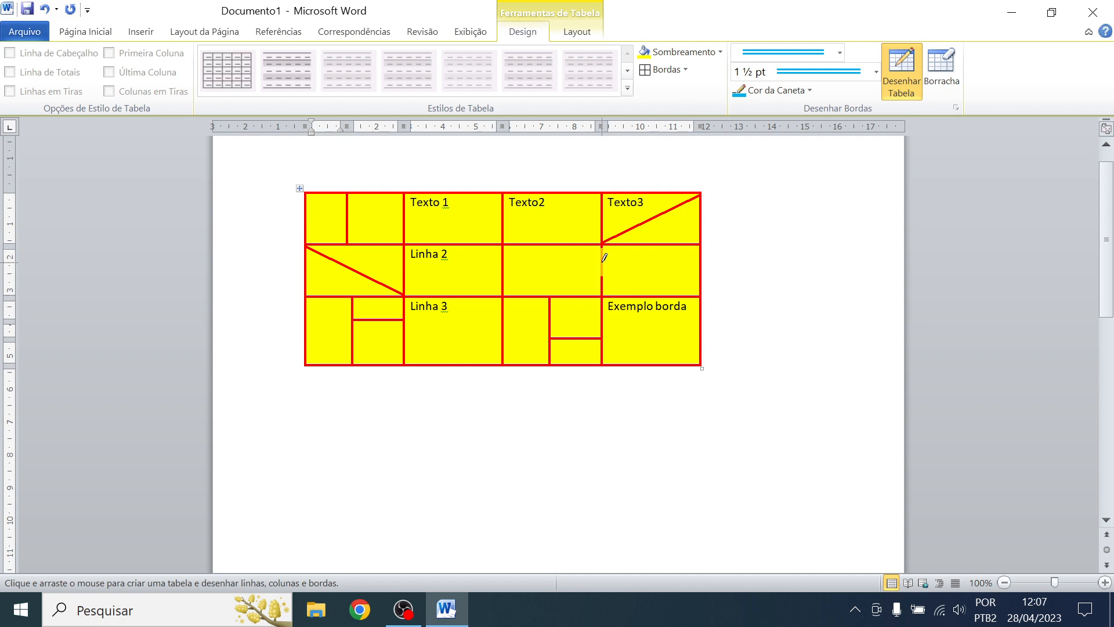
left_click_drag(602, 252, 602, 279)
left_click_drag(571, 334, 579, 378)
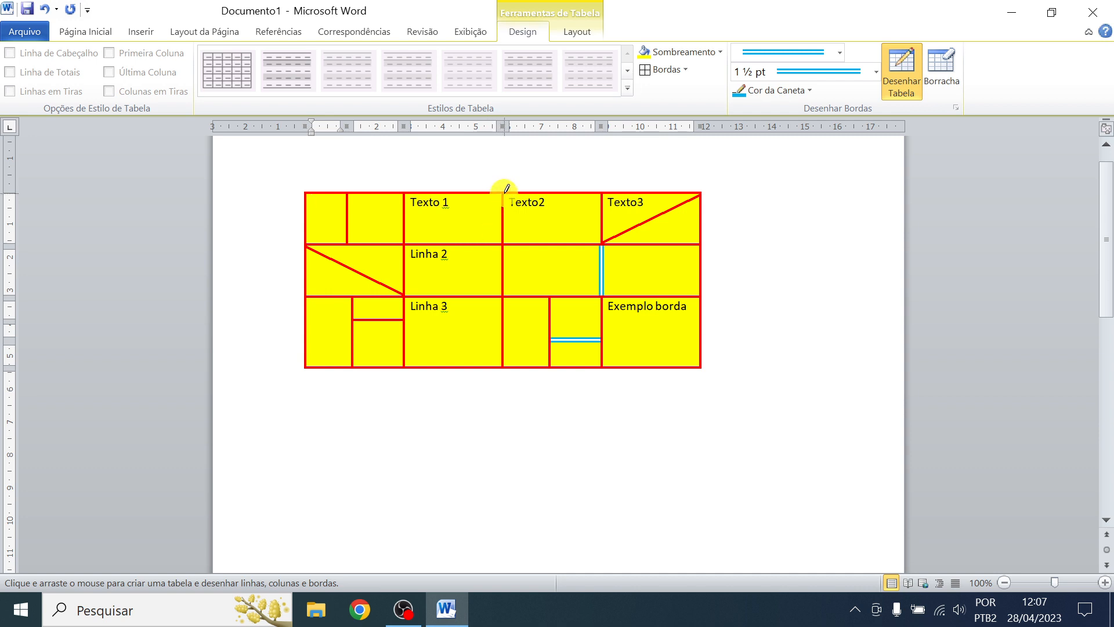
left_click_drag(500, 189, 503, 358)
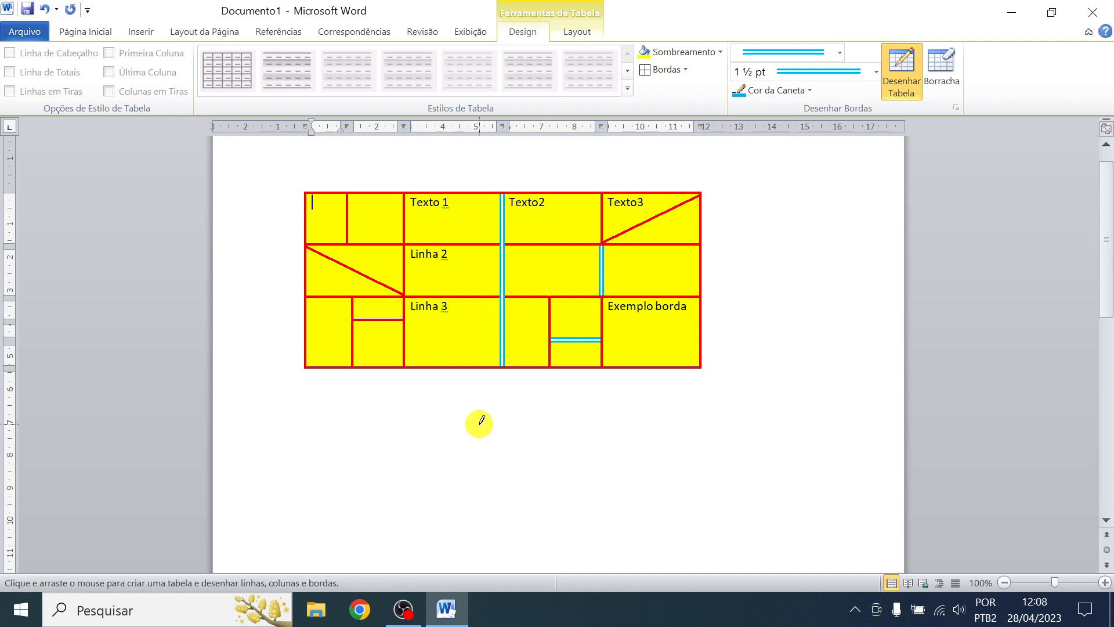
Redraw in blue the Linha 2 diagonal, the first column's short horizontal divider and the table's bottom and right edges, and leave drawing mode
left_click(310, 246)
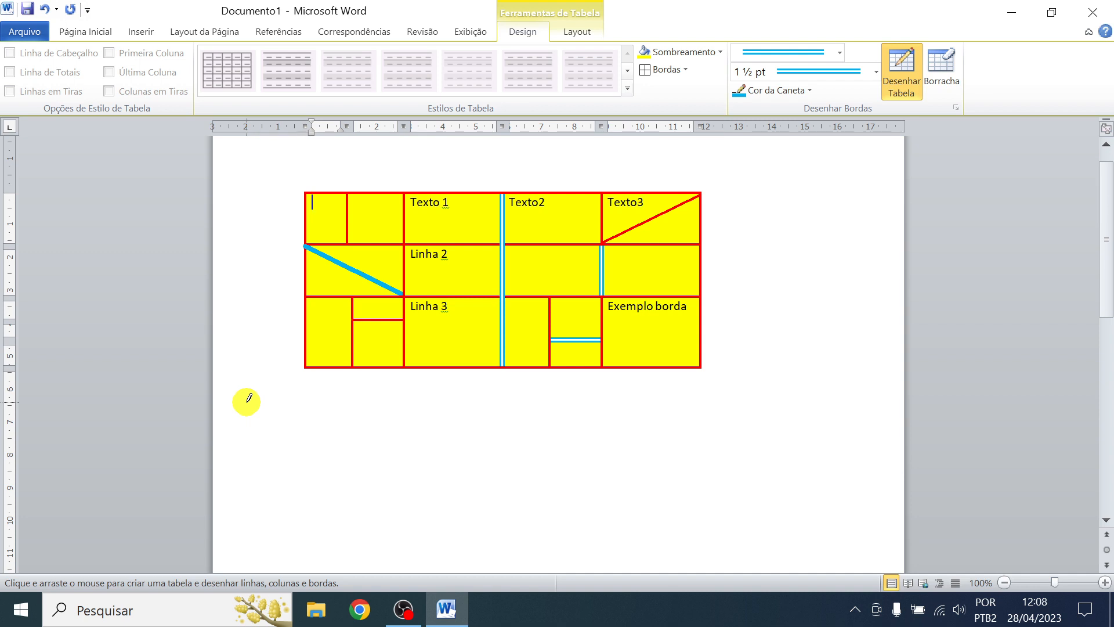
left_click_drag(353, 318, 378, 318)
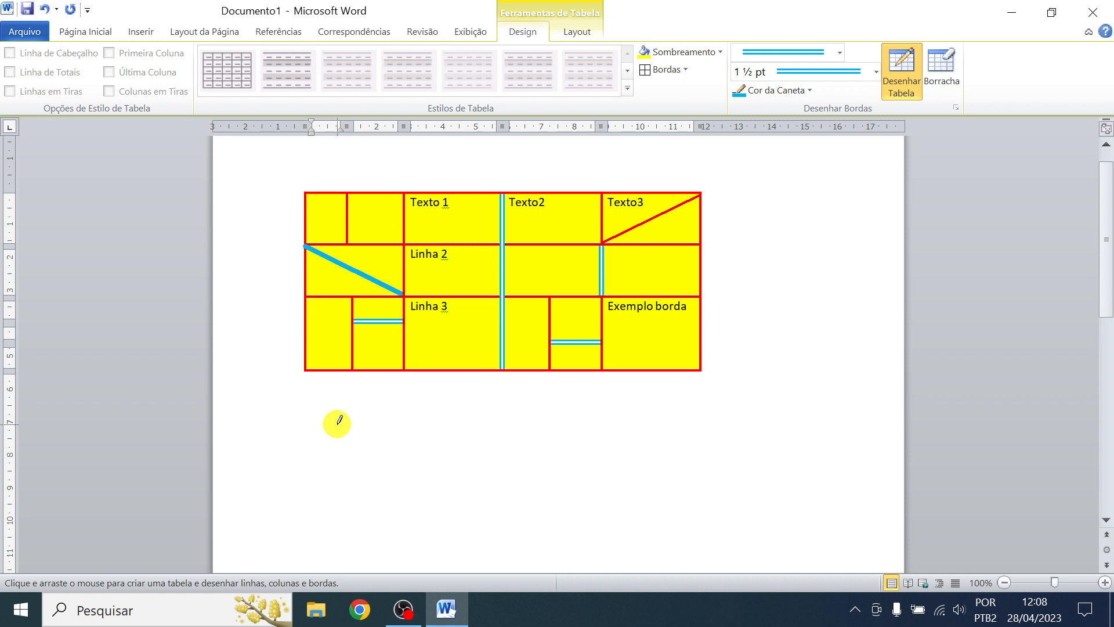
left_click_drag(306, 370, 653, 364)
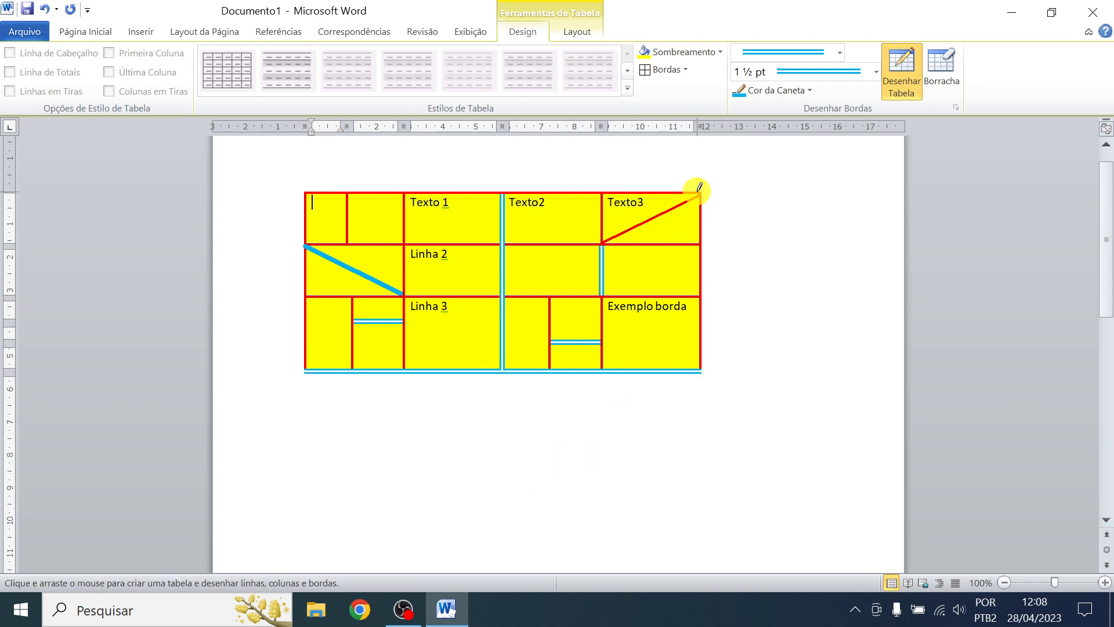
left_click_drag(700, 190, 701, 368)
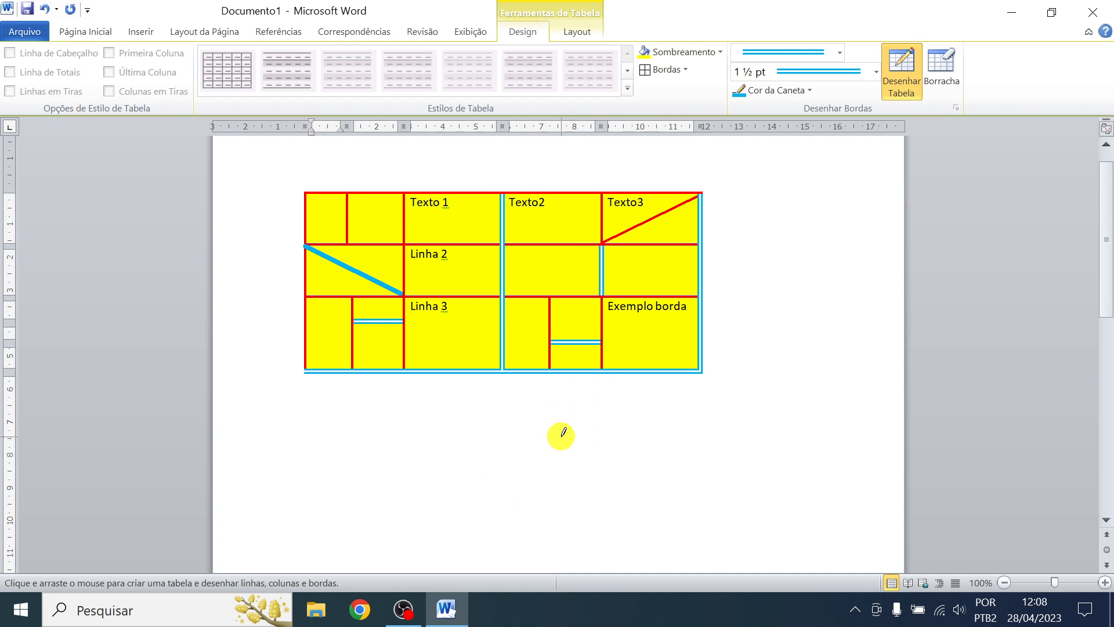
left_click(900, 70)
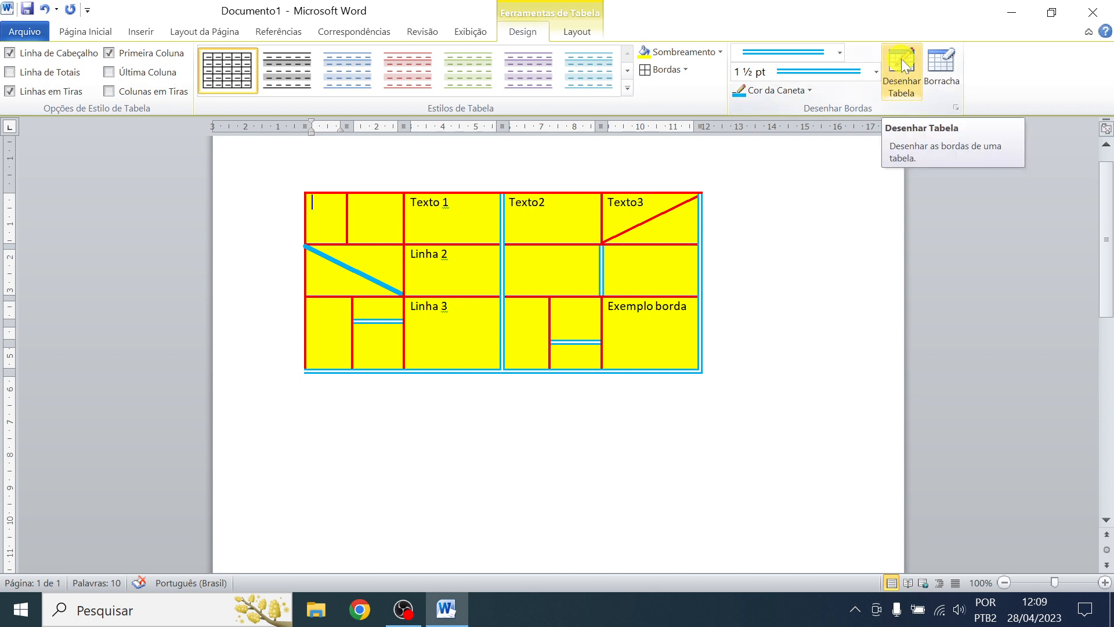
Erase the short horizontal divider in the third column of the Linha 3 row and the blue diagonal in the Linha 2 row
left_click(942, 68)
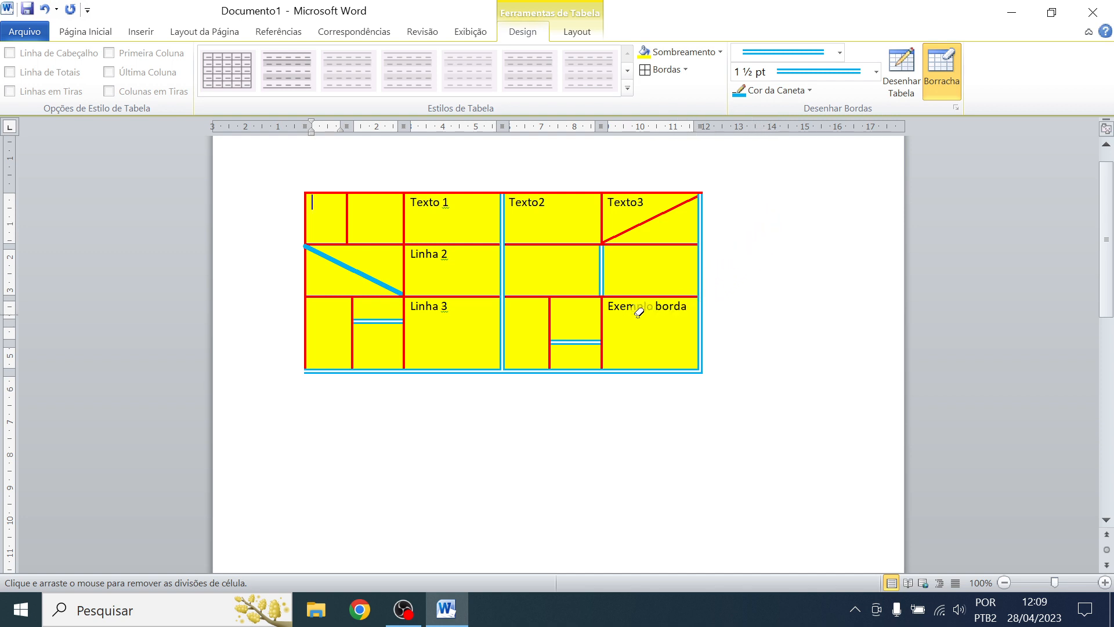
left_click(574, 340)
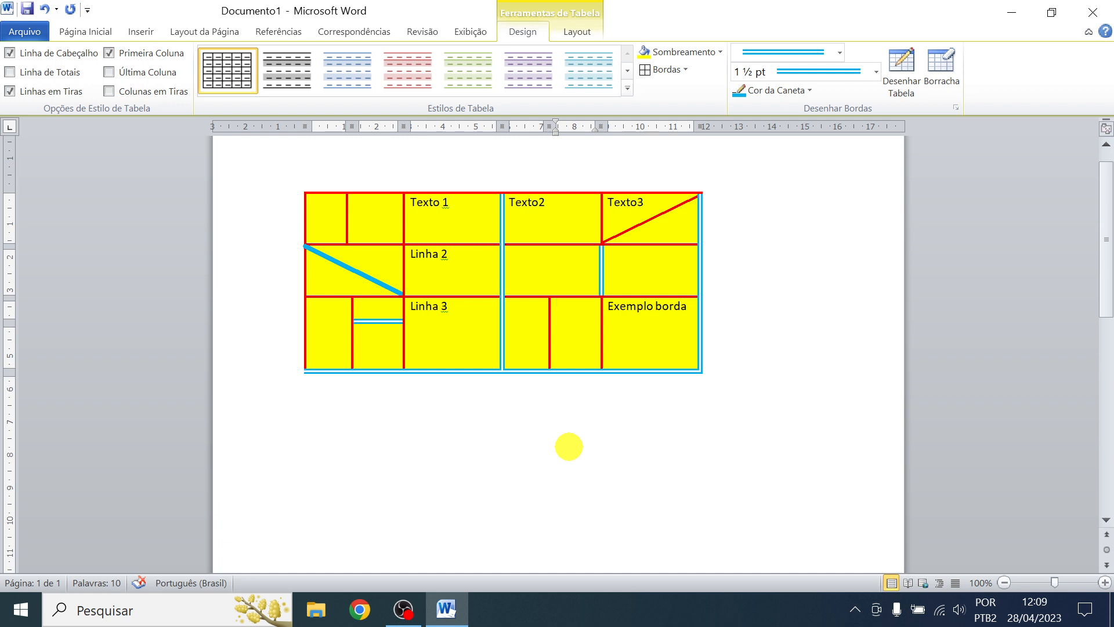
left_click(935, 66)
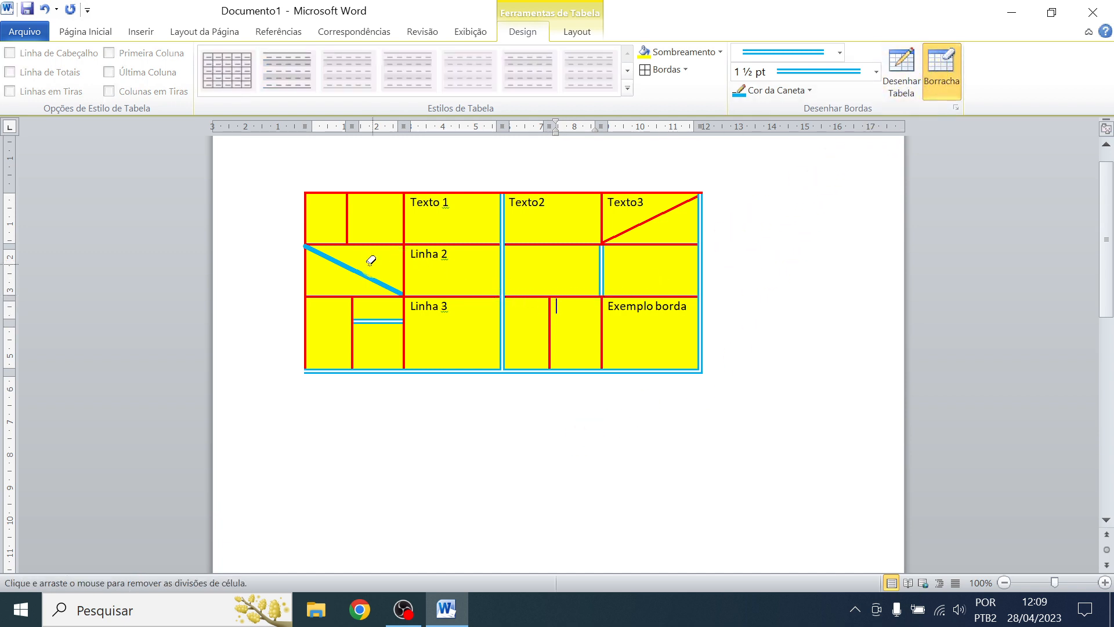
left_click(352, 267)
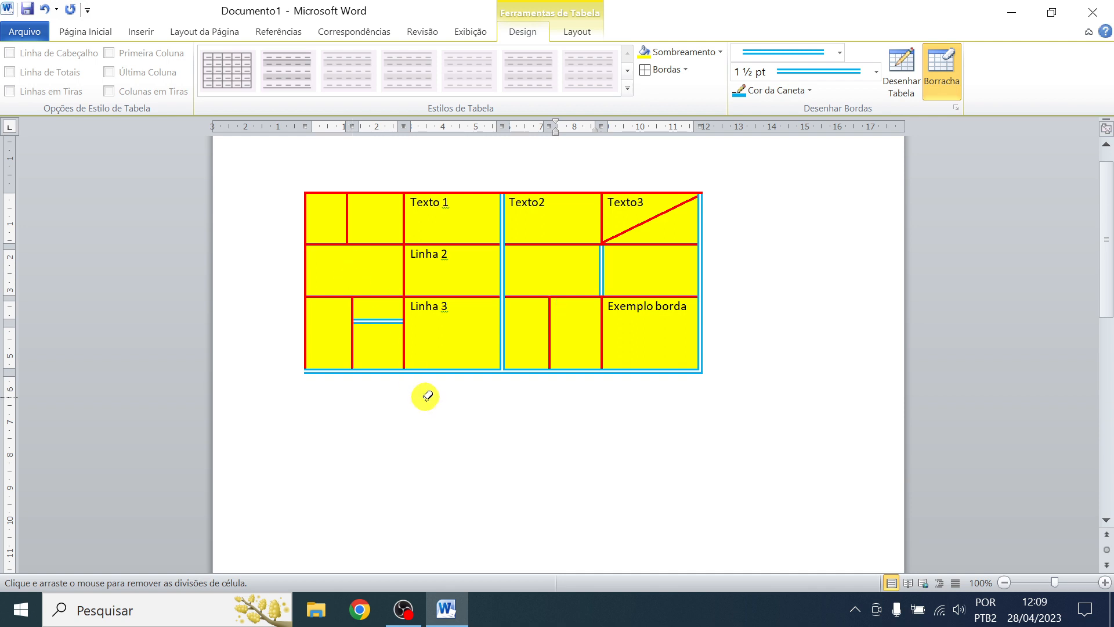
Erase the vertical divider in the table's first cell, the border between the last two Linha 2 cells, and the "Texto3" diagonal
left_click(346, 204)
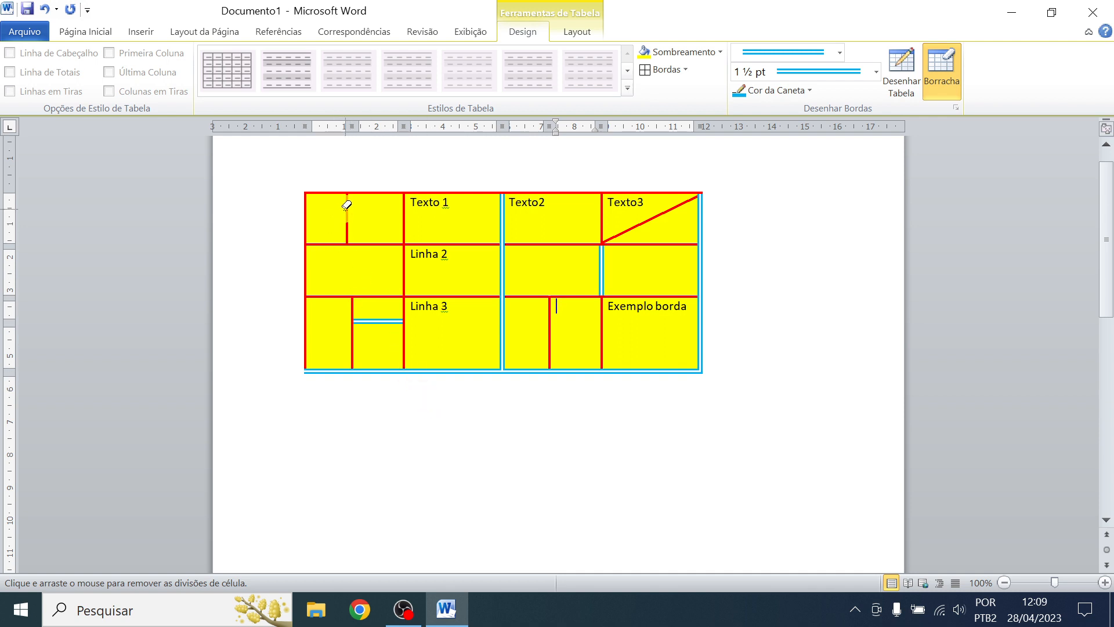
left_click(351, 242)
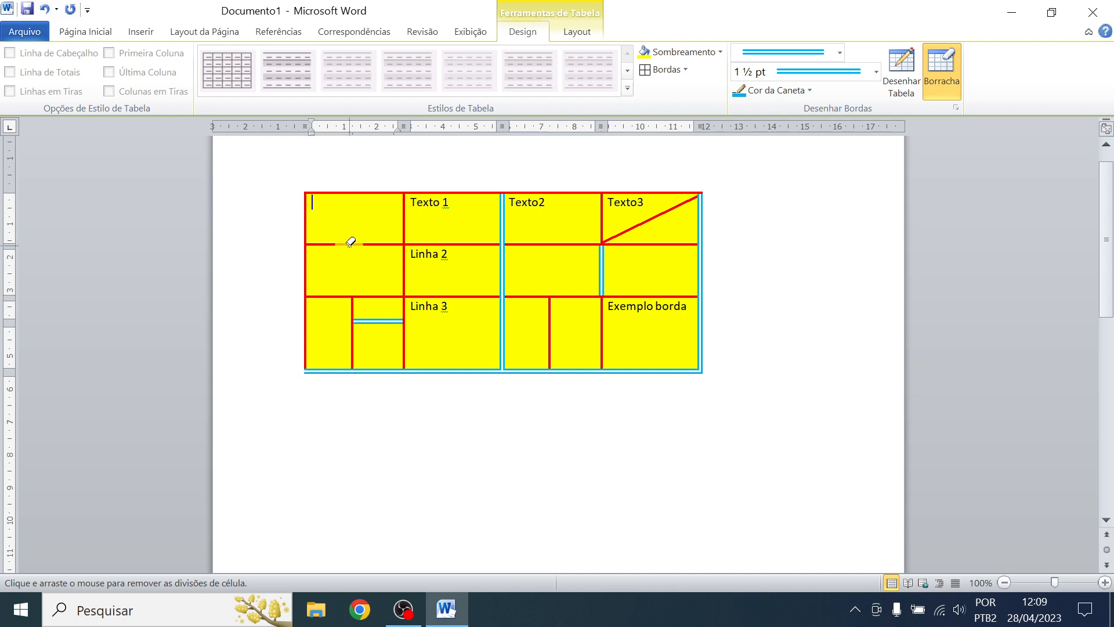
left_click(602, 260)
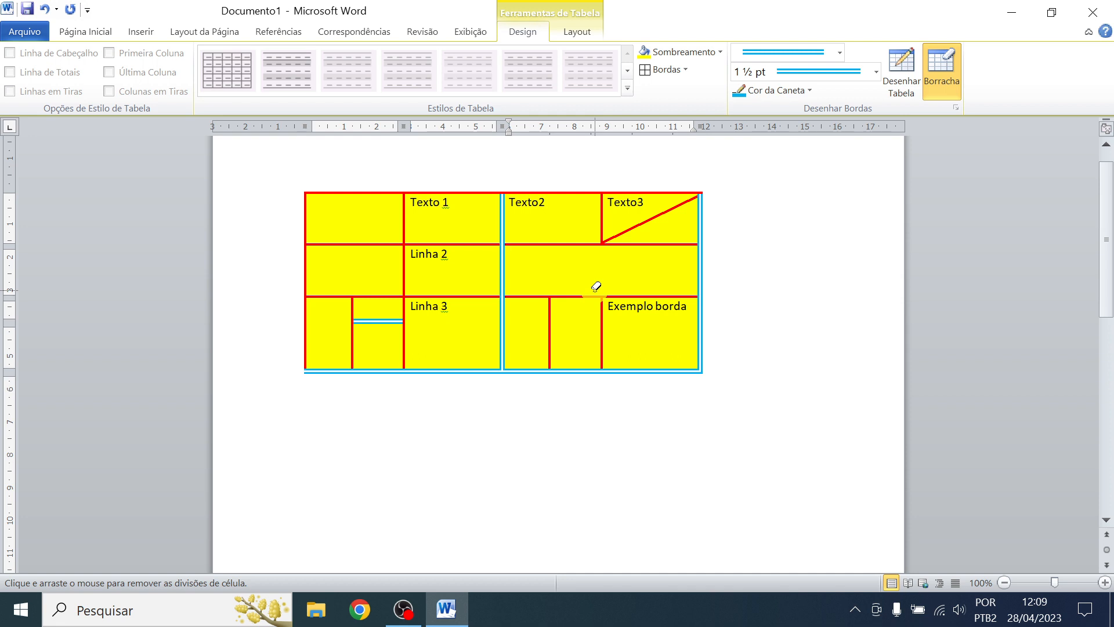
left_click(655, 217)
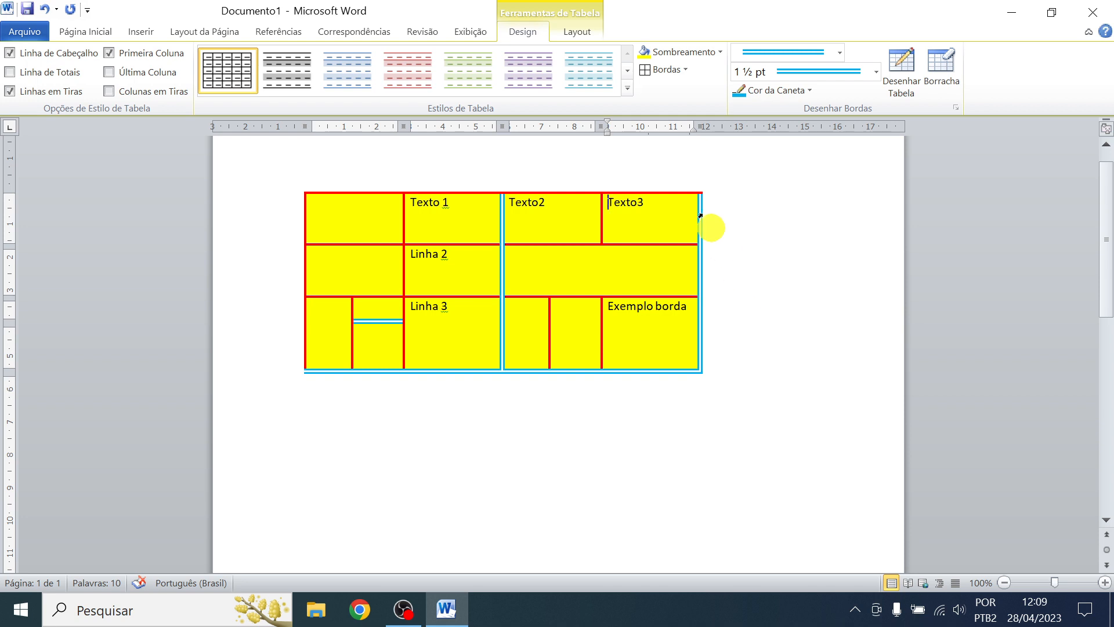
Shade every cell of the table with a light blue theme colour
left_click(574, 35)
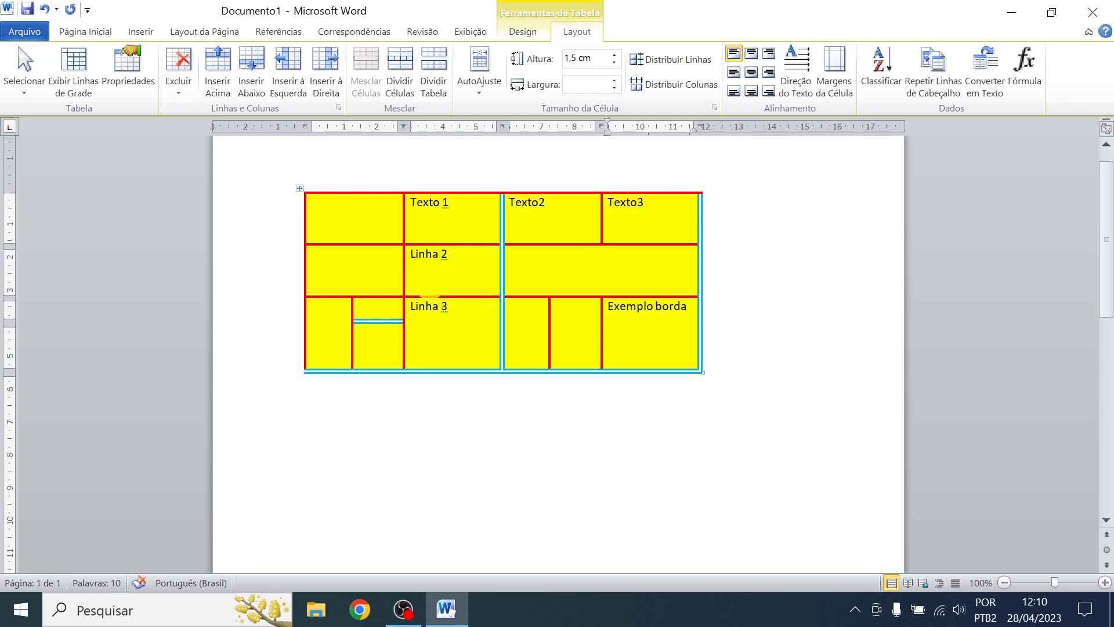
left_click(356, 187)
left_click_drag(355, 187, 616, 183)
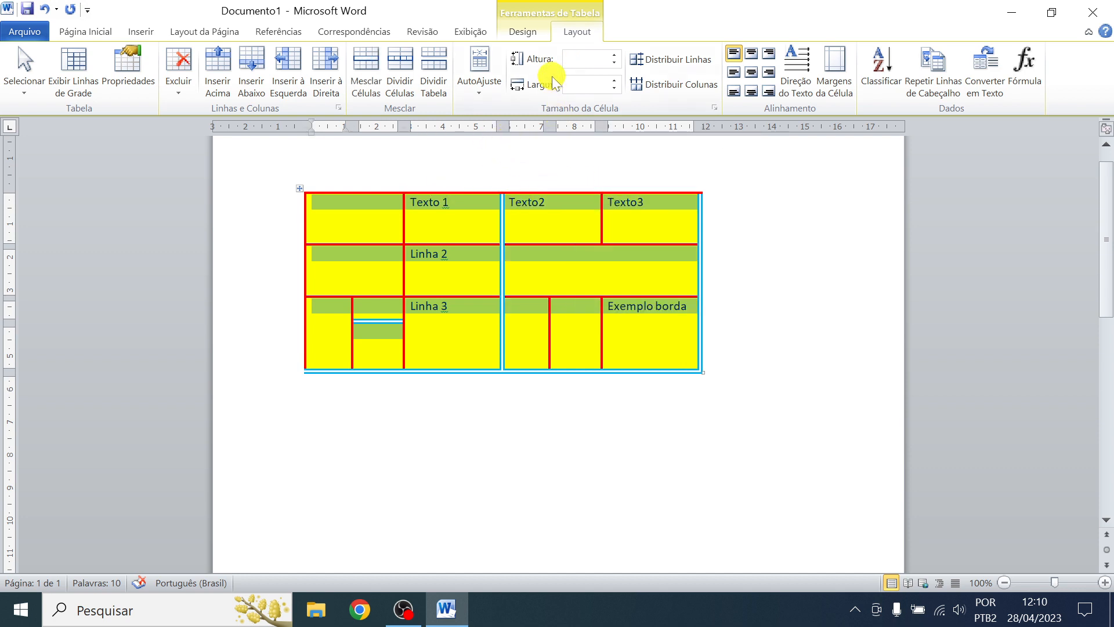
left_click(527, 37)
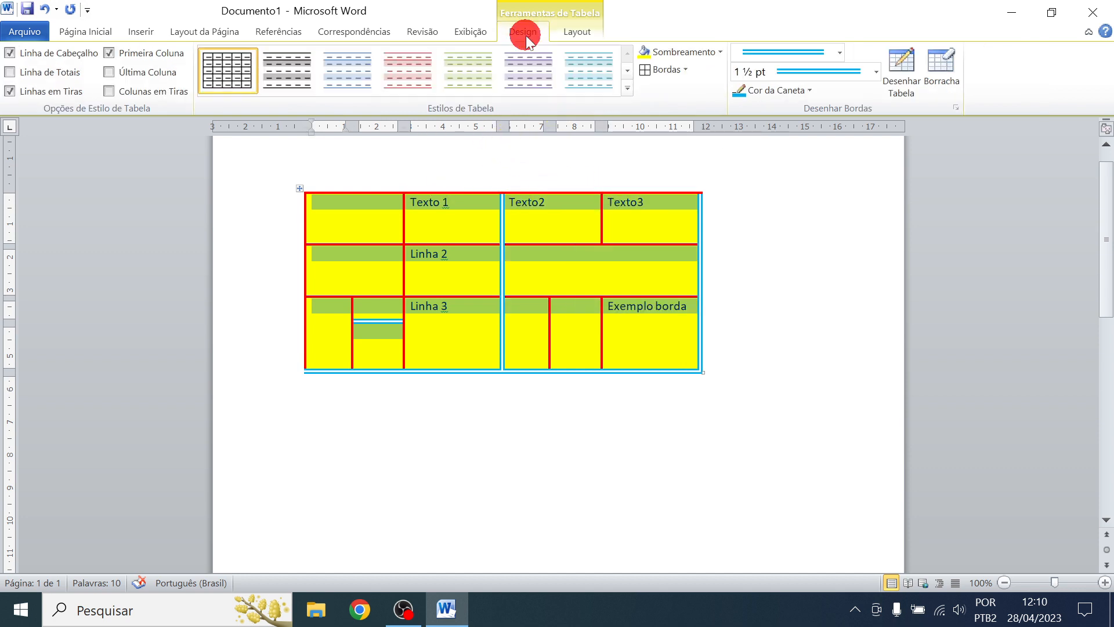
left_click(719, 52)
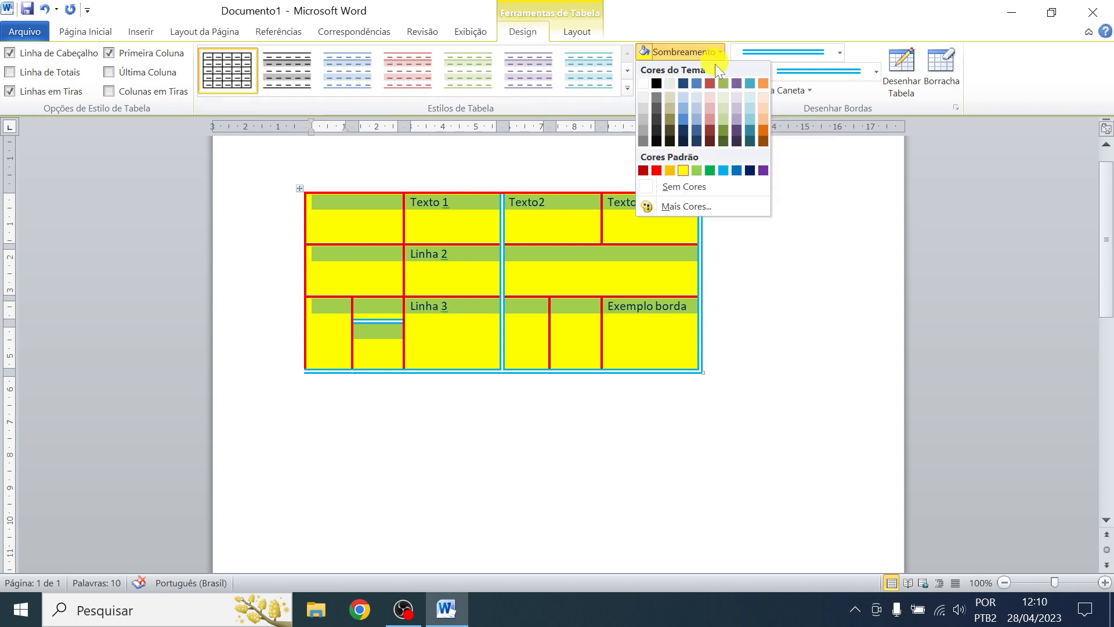
left_click(694, 106)
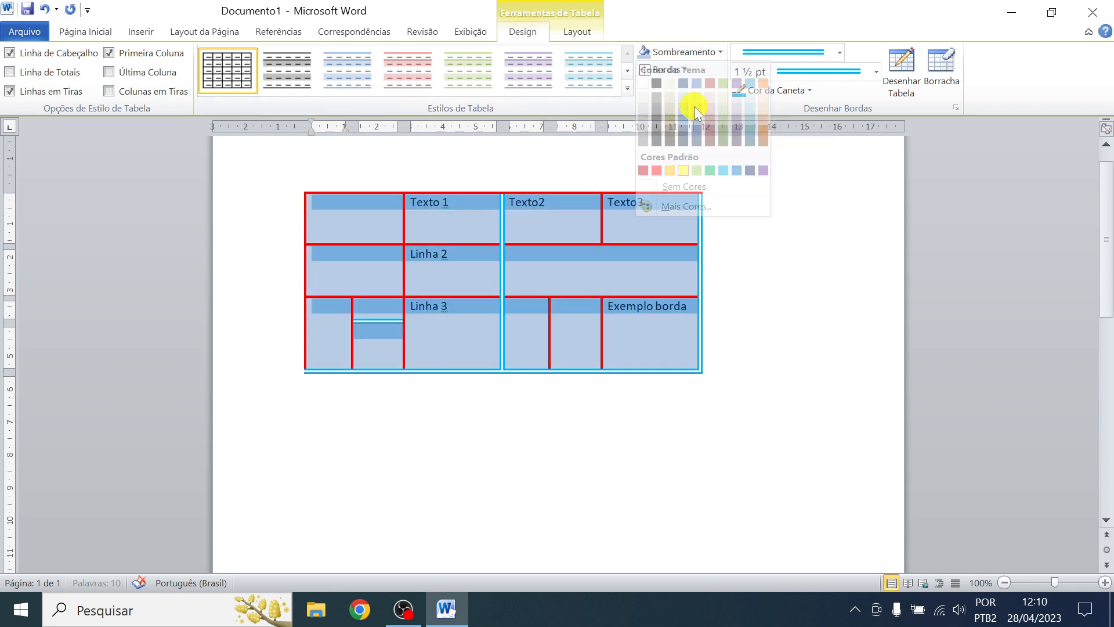
left_click(614, 280)
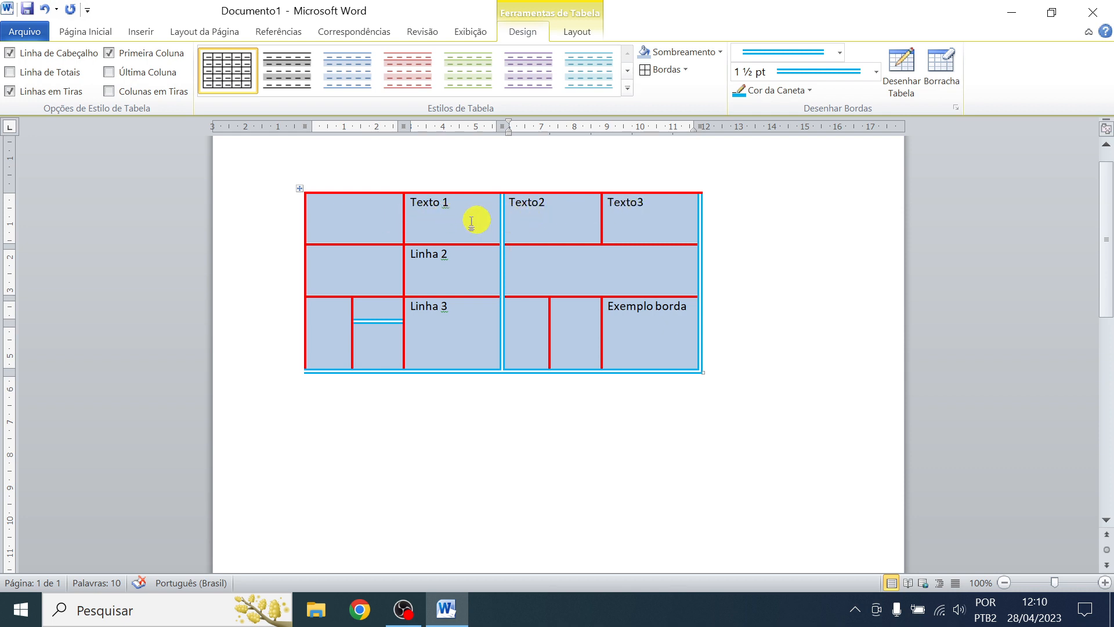
Merge all four cells of the table's first row into a single cell
left_click(359, 219)
left_click(436, 215)
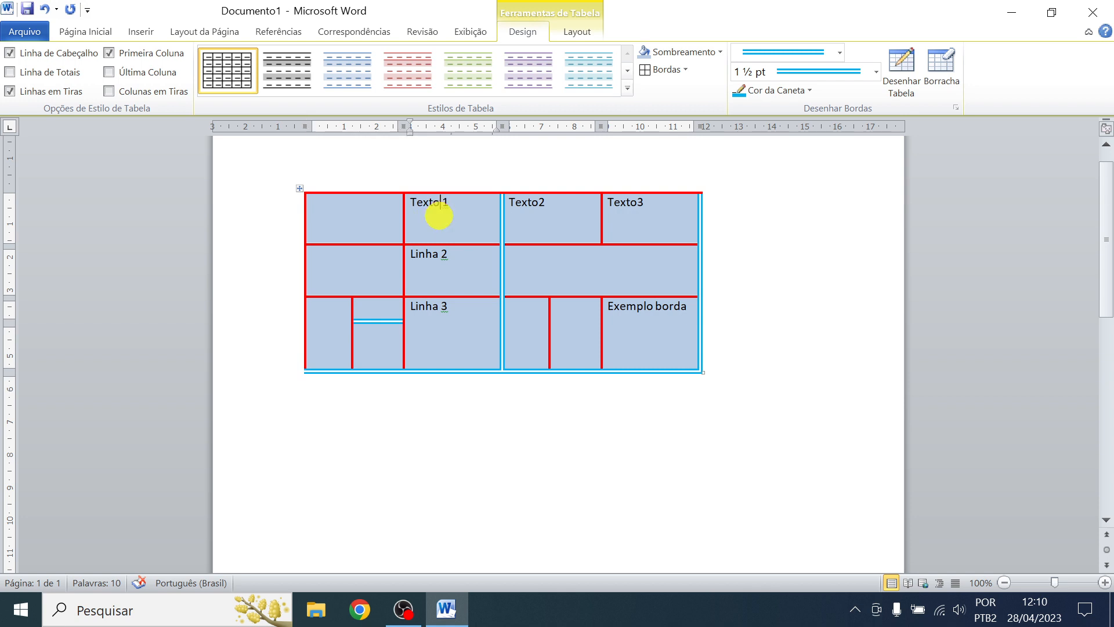
left_click(541, 213)
left_click(636, 212)
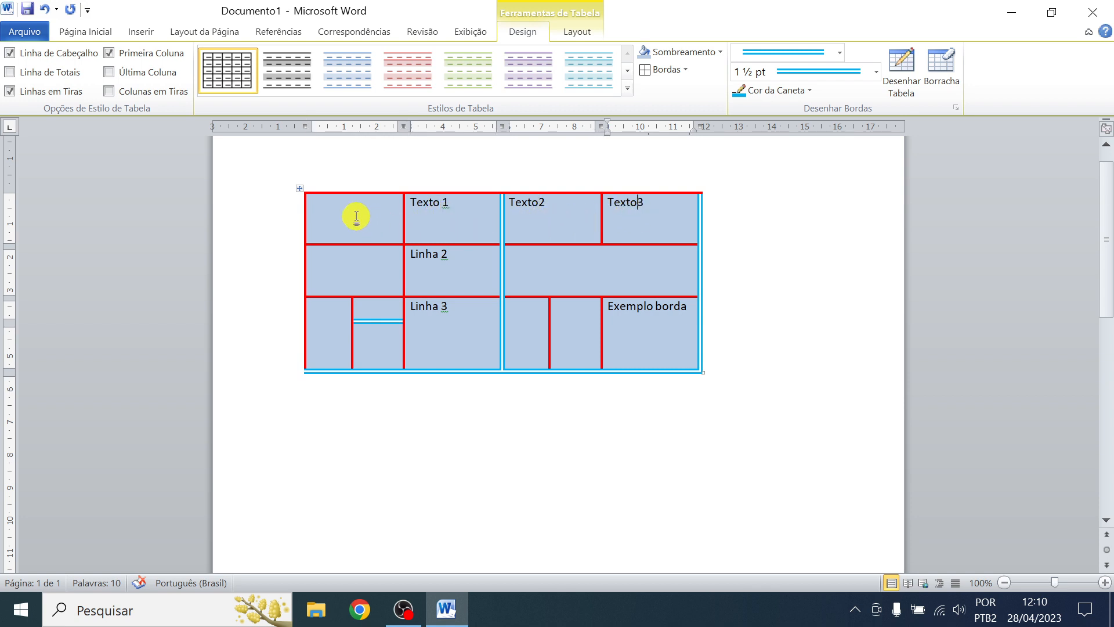
left_click(290, 219)
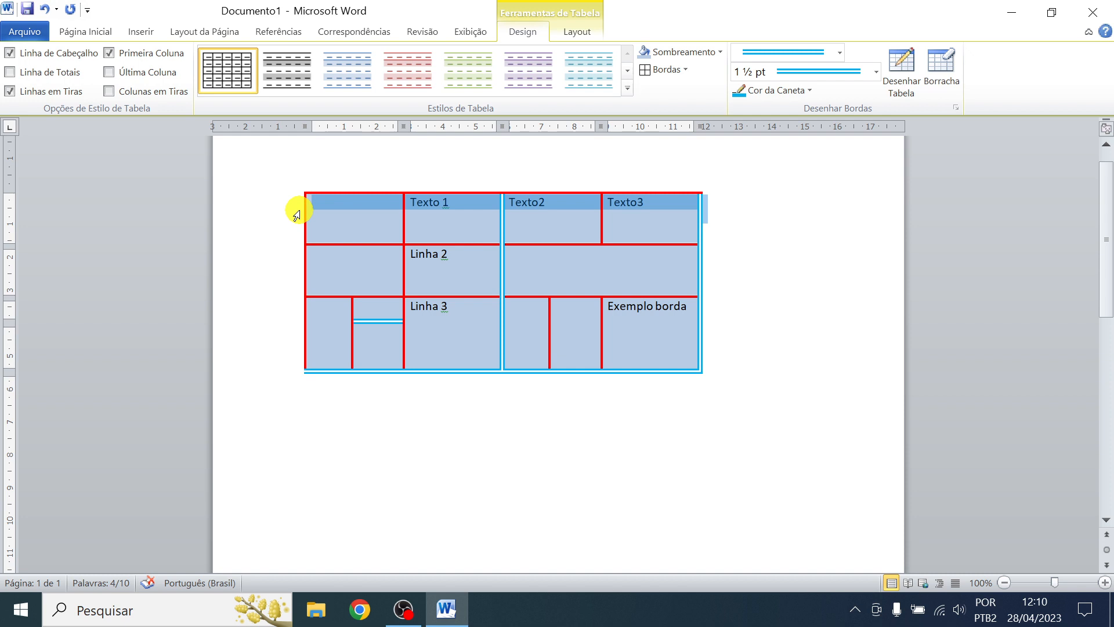
left_click(576, 34)
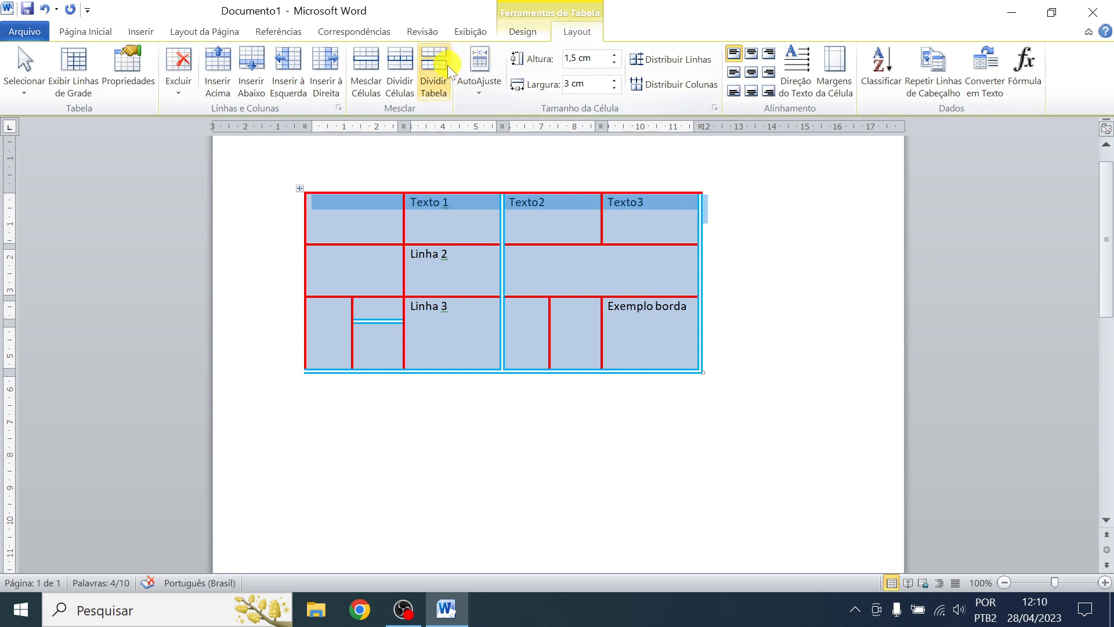
left_click(361, 60)
left_click(418, 221)
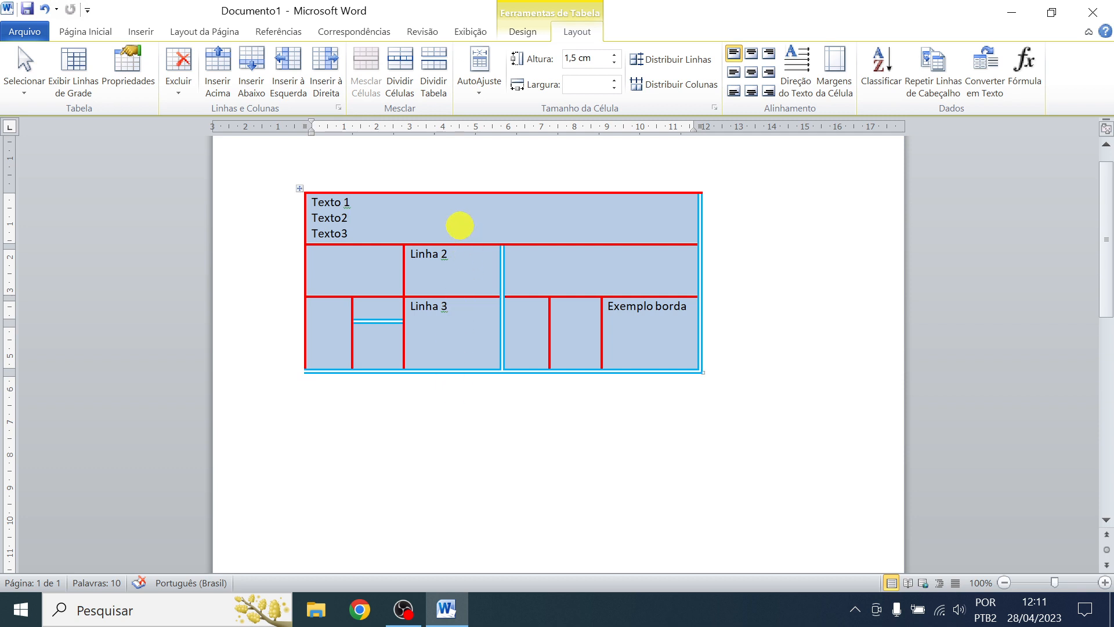
left_click(460, 223)
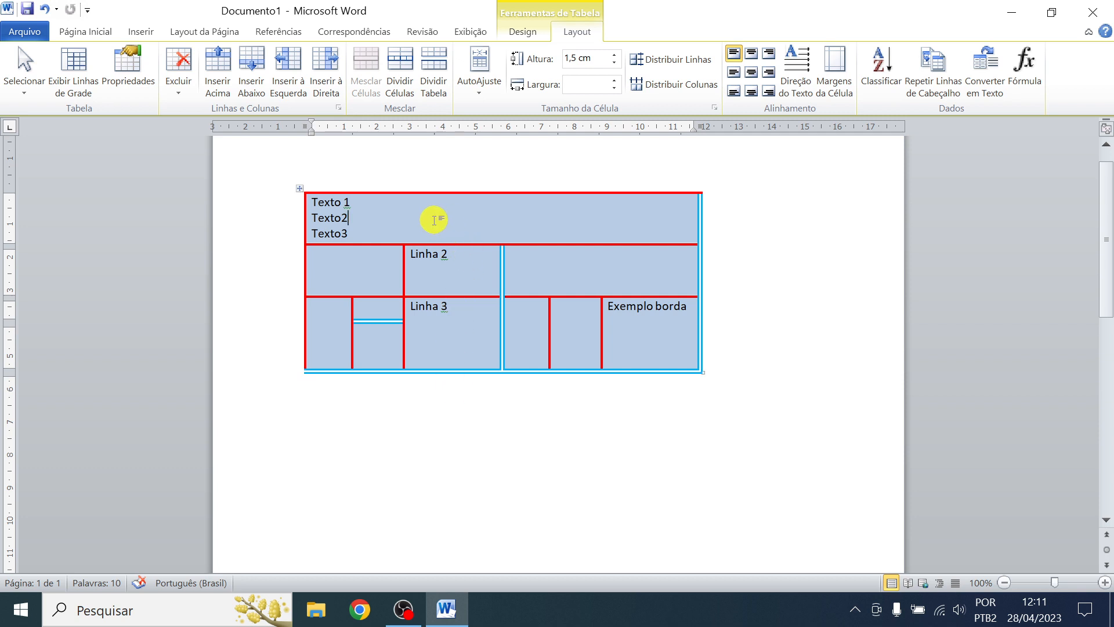
Split the merged first-row cell into 4 columns and 1 row
left_click(369, 213)
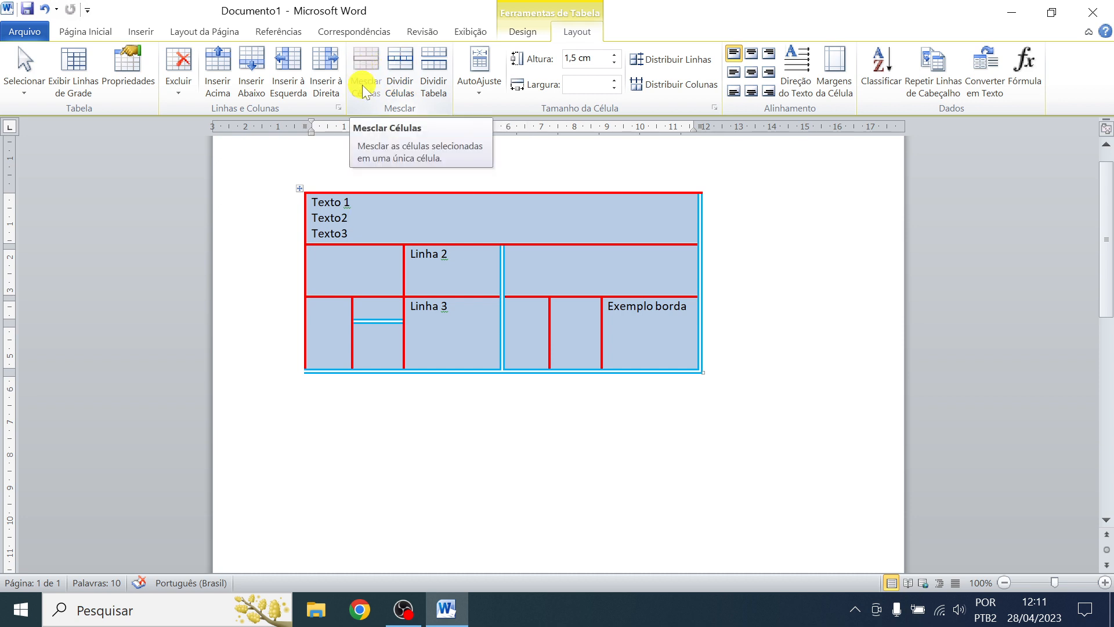
left_click(402, 62)
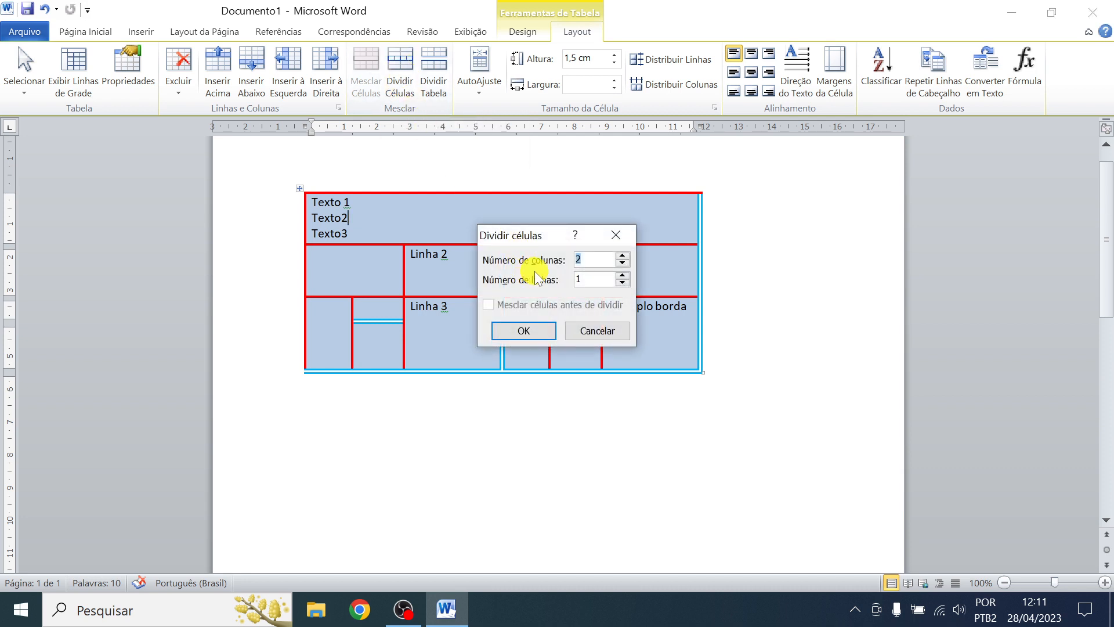
left_click(621, 256)
left_click(622, 256)
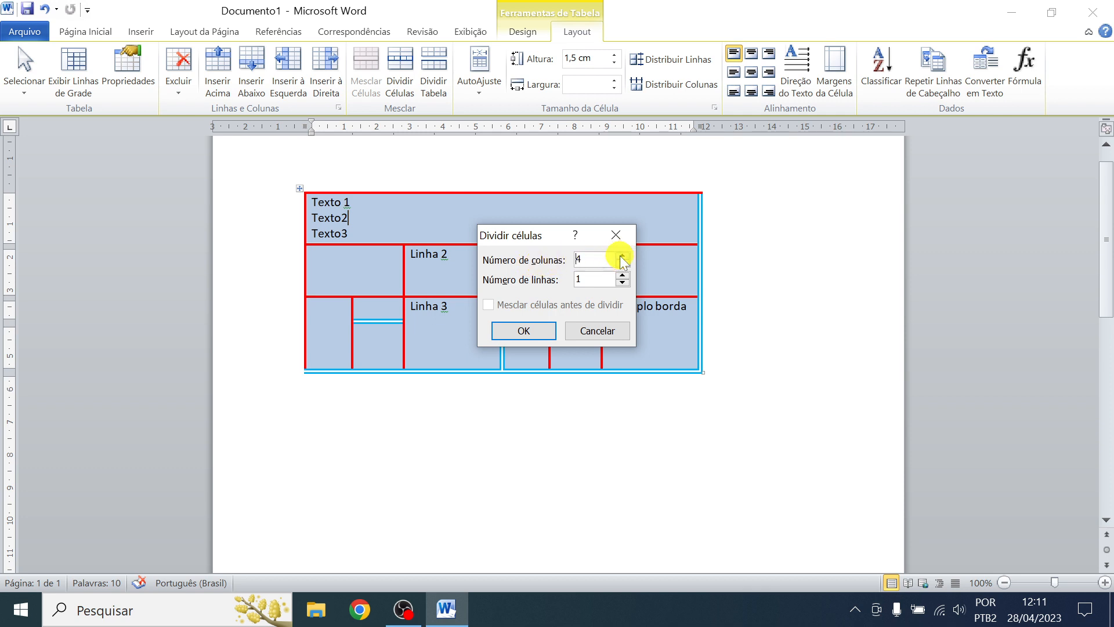
left_click_drag(538, 236, 501, 432)
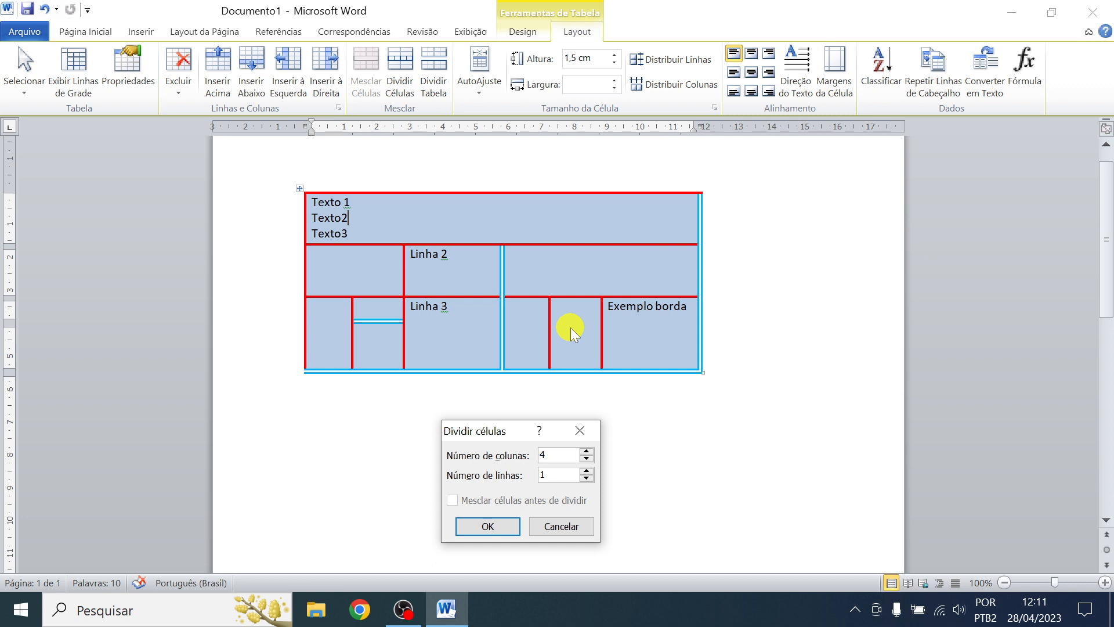
left_click_drag(514, 430, 496, 396)
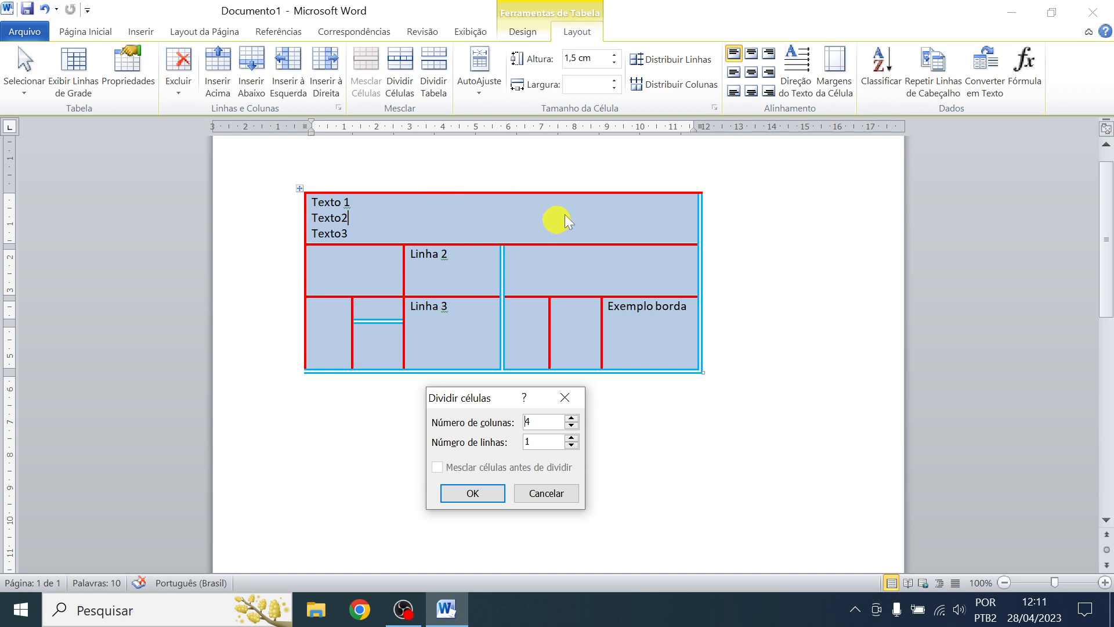
left_click(473, 493)
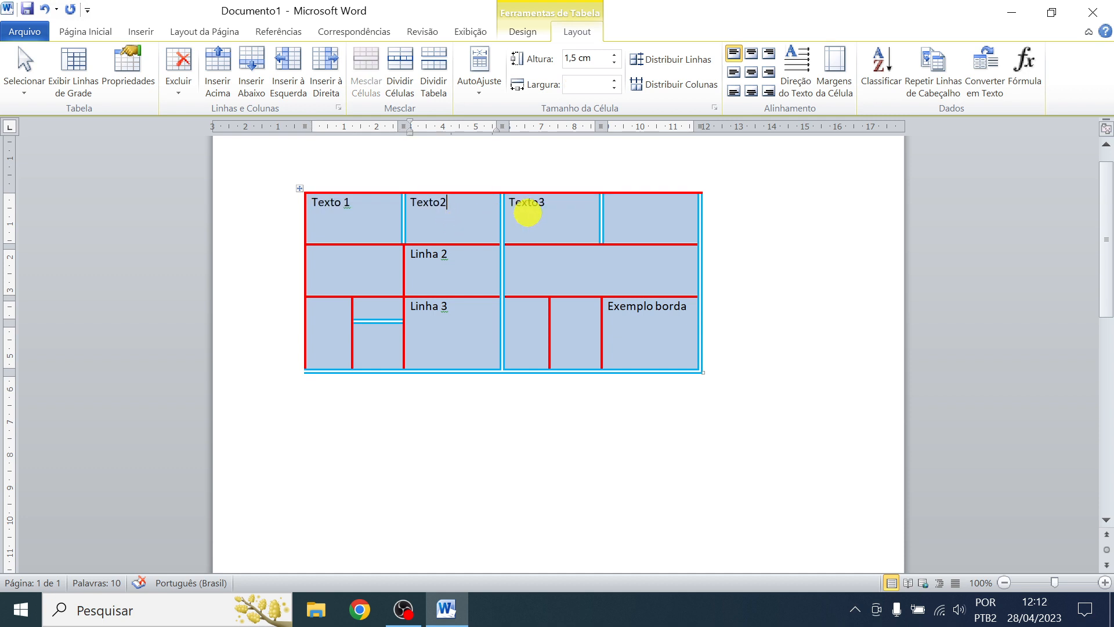
left_click(636, 214)
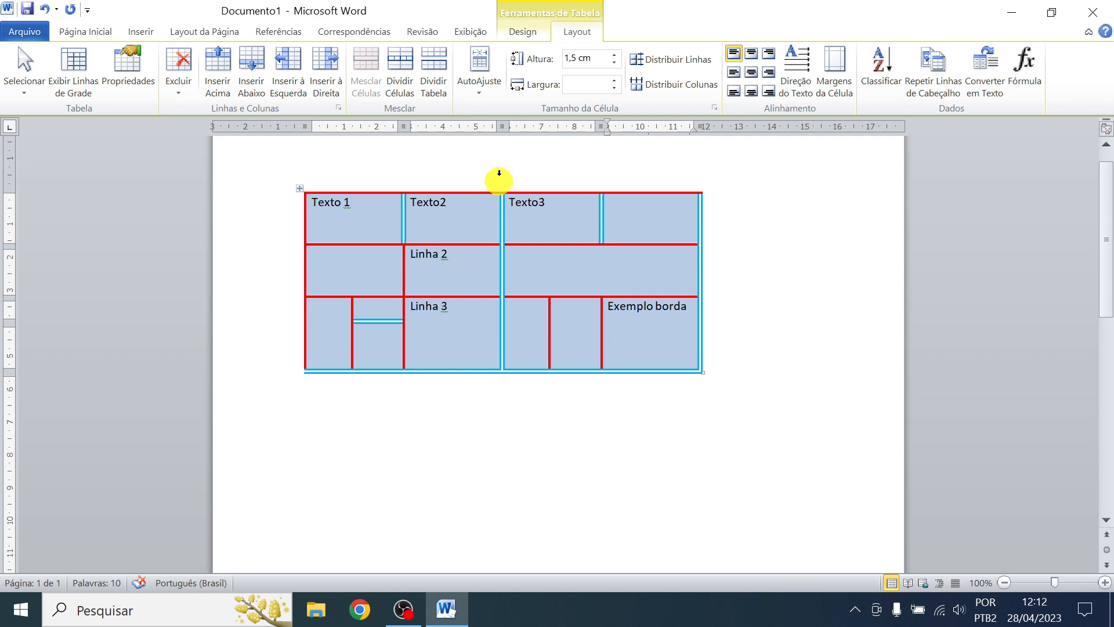
Draw blue double 1 ½ pt vertical borders down through the third row, before the fourth column and after the first column
left_click(523, 33)
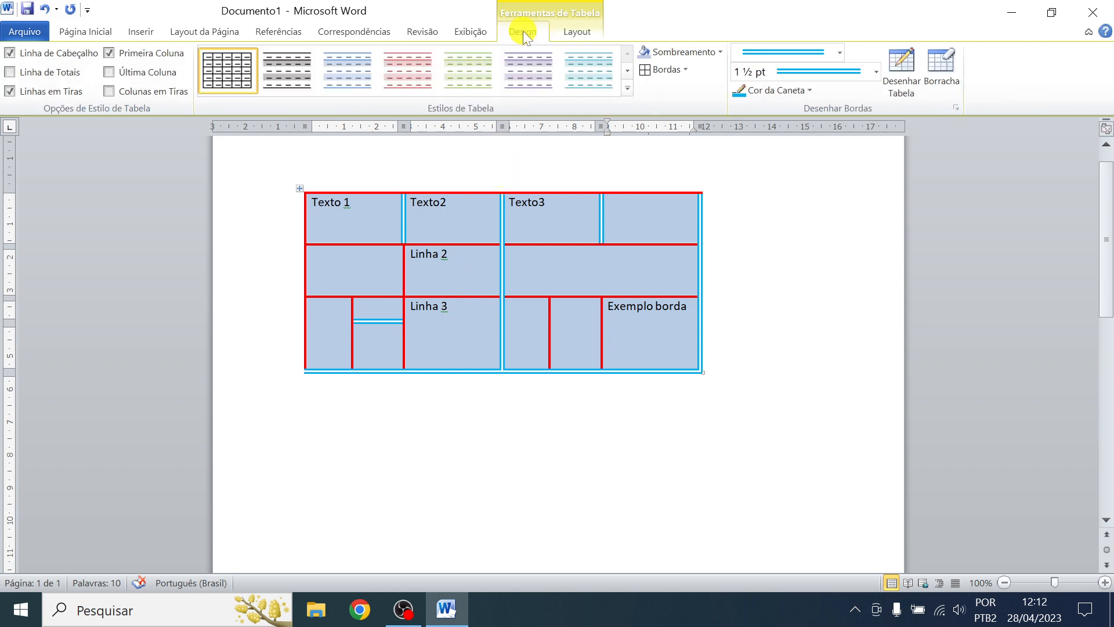
left_click(906, 60)
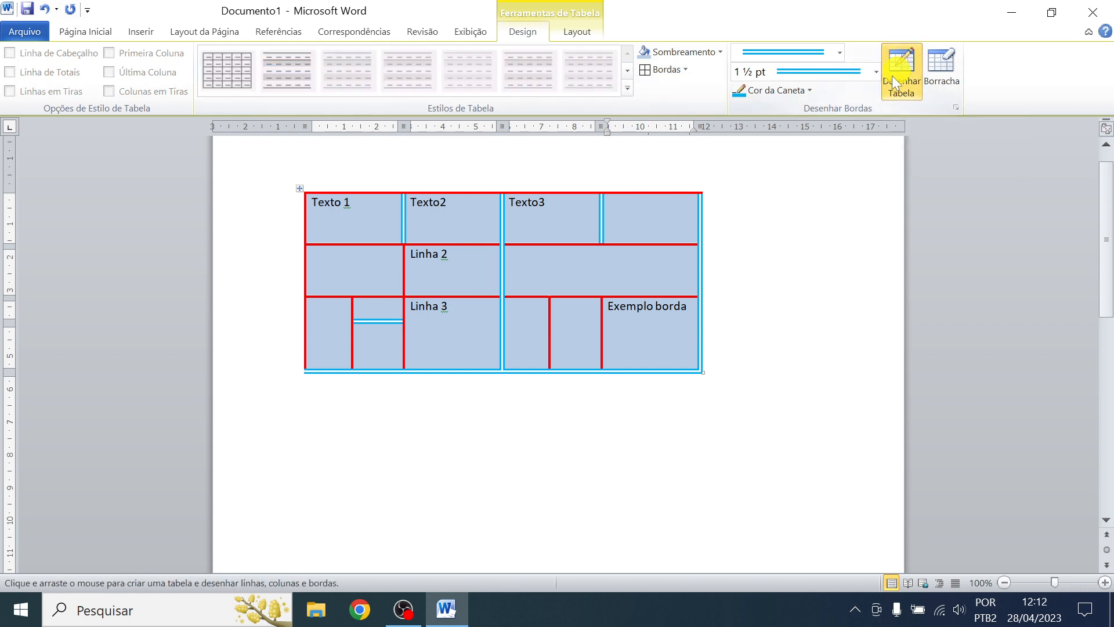
left_click_drag(605, 219, 602, 348)
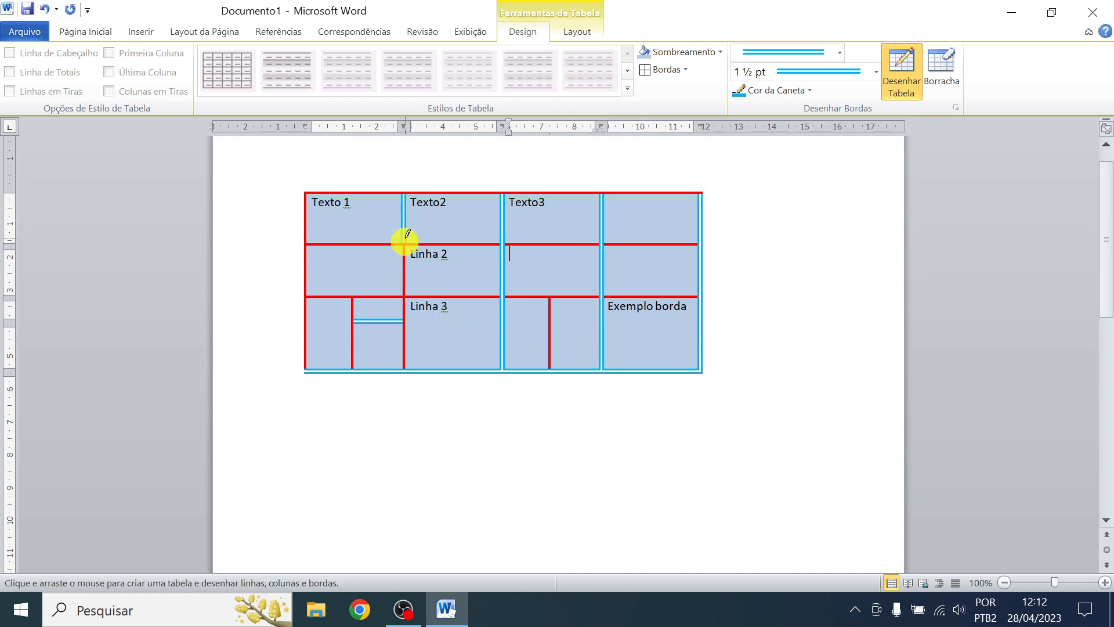
left_click_drag(405, 219, 406, 365)
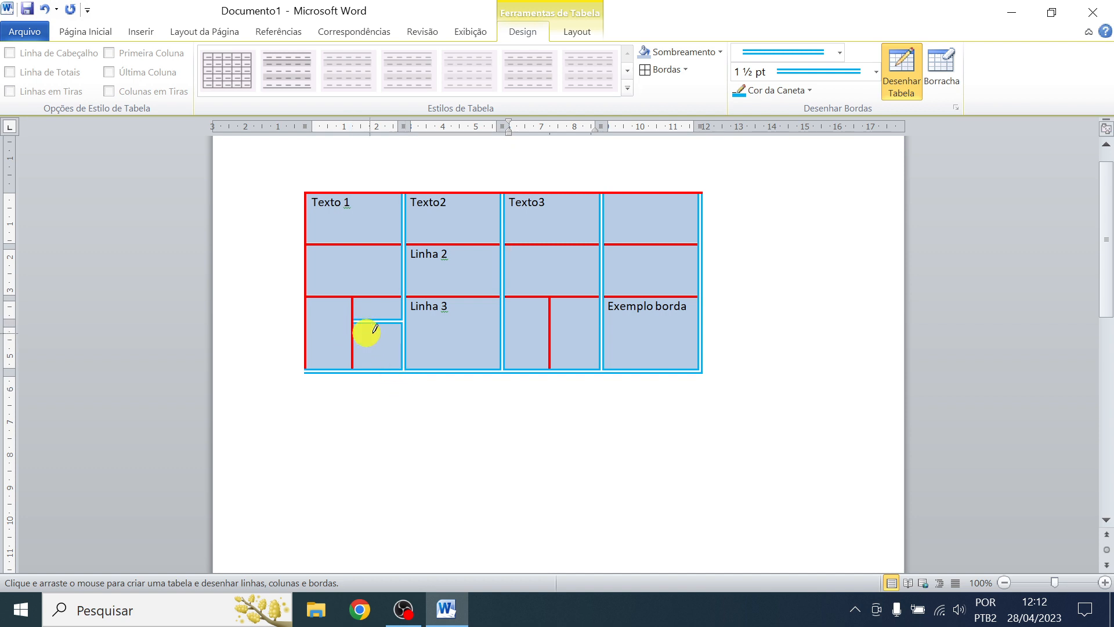
Erase the extra dividers inside the first and third cells of the Linha 3 row and leave eraser mode
left_click(943, 74)
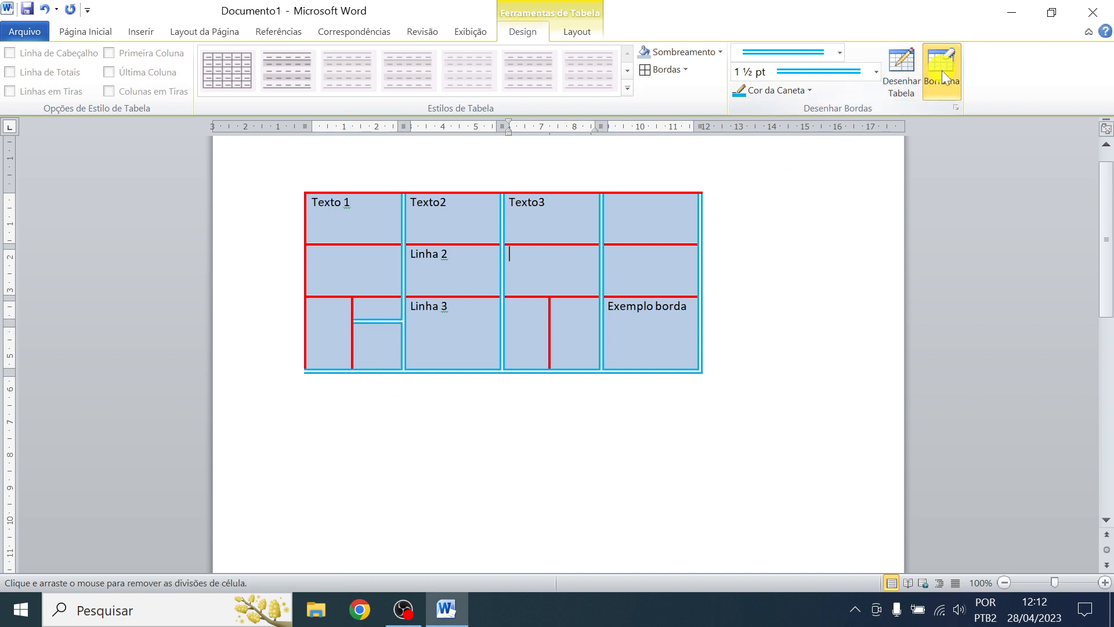
left_click(550, 316)
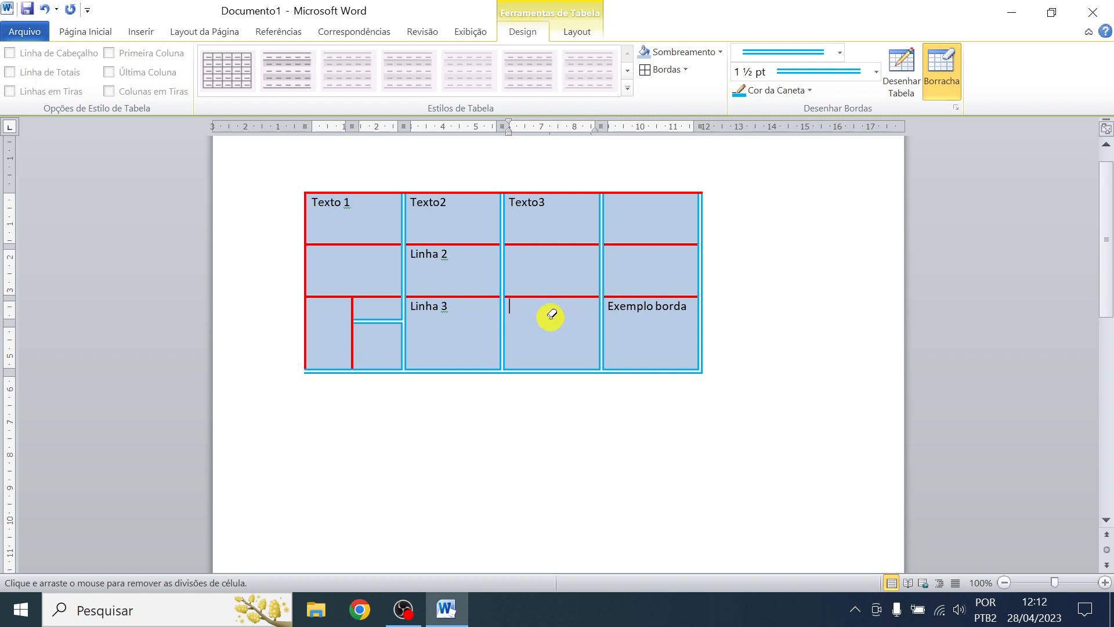
left_click(384, 319)
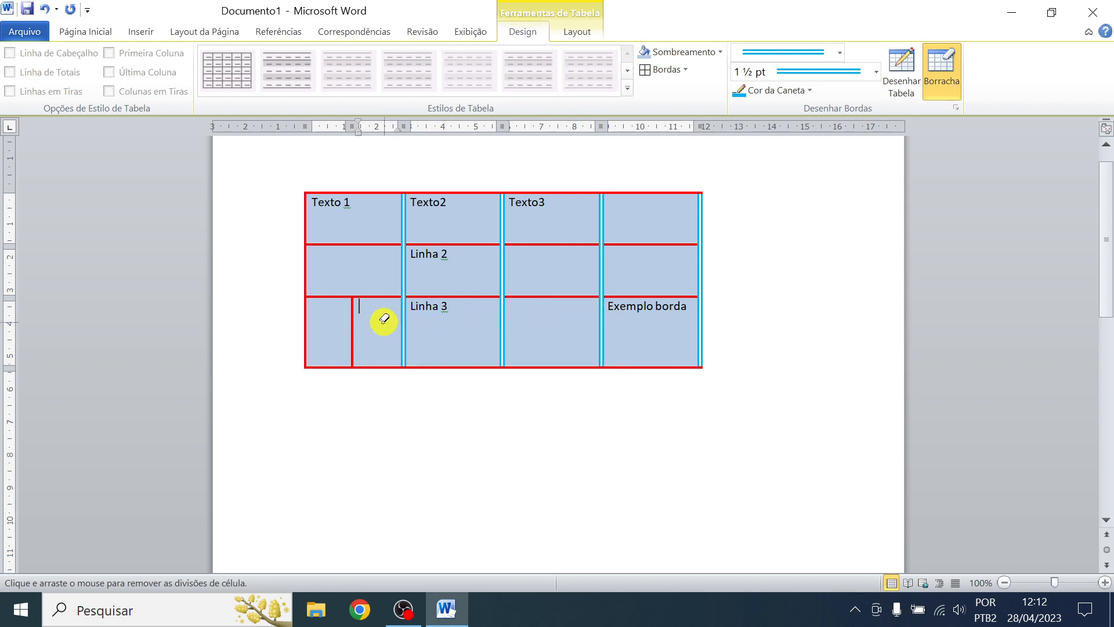
left_click(352, 320)
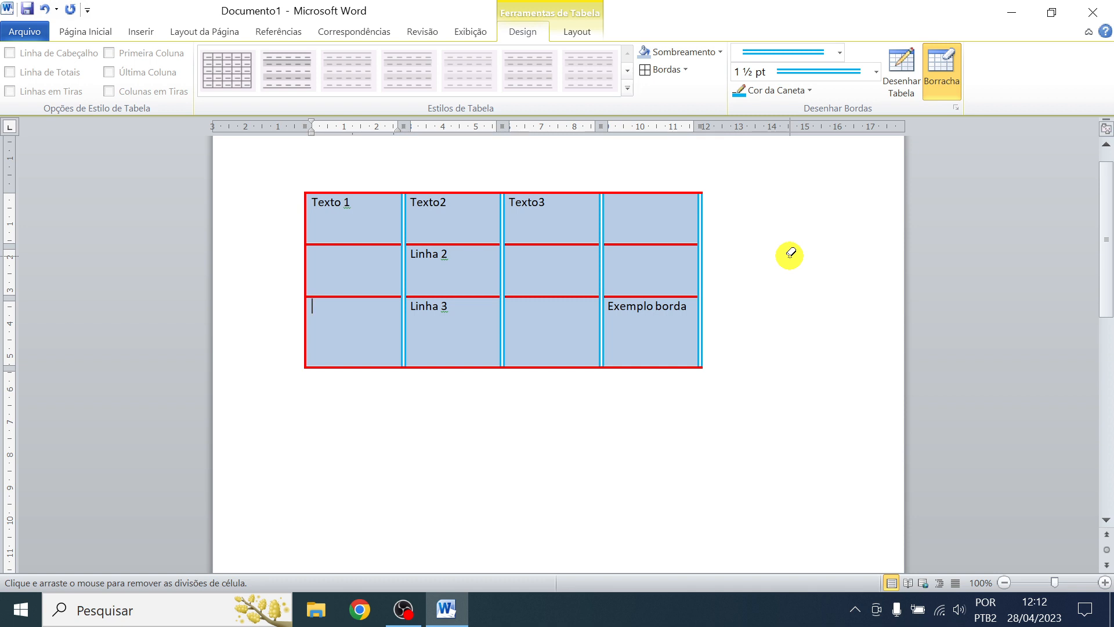
left_click(941, 66)
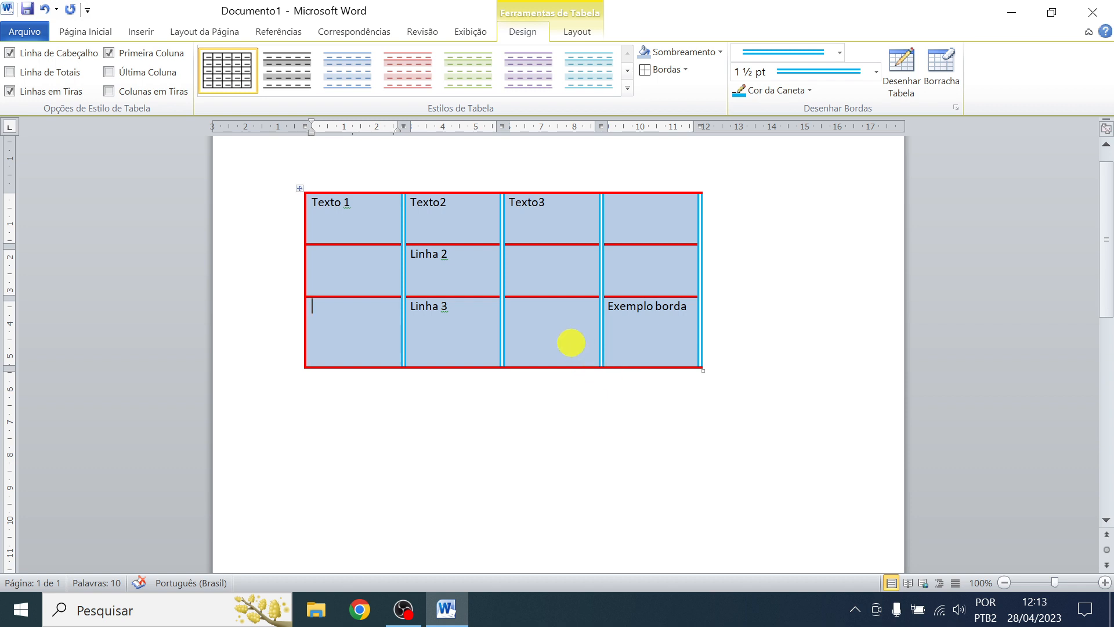
Merge the last two cells of the Linha 3 row, including the "Exemplo borda" cell
left_click(281, 339)
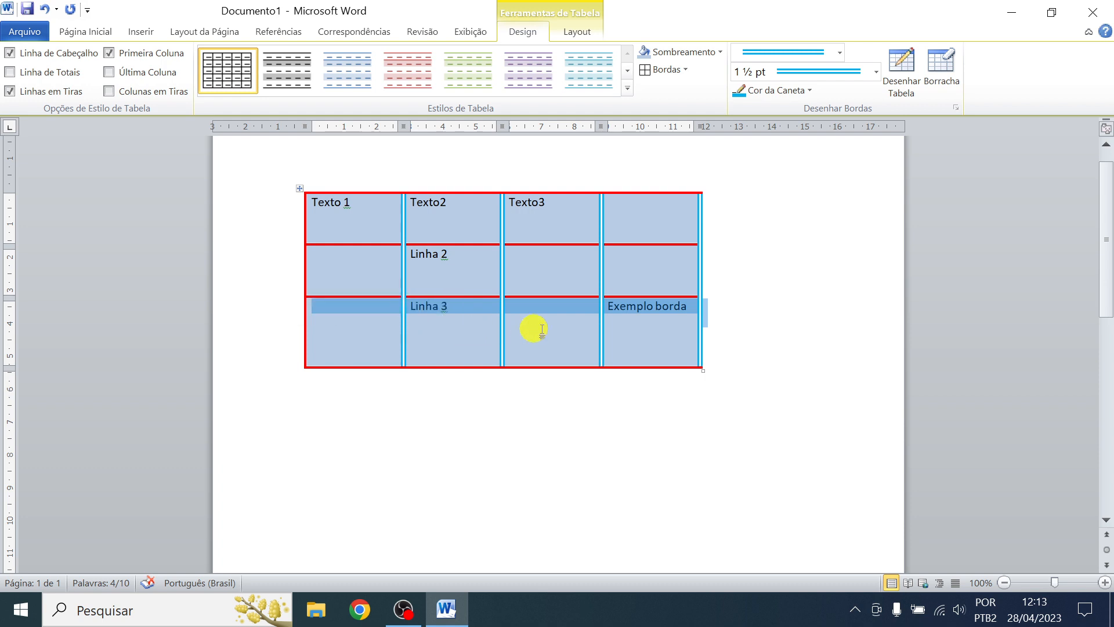
left_click(650, 323)
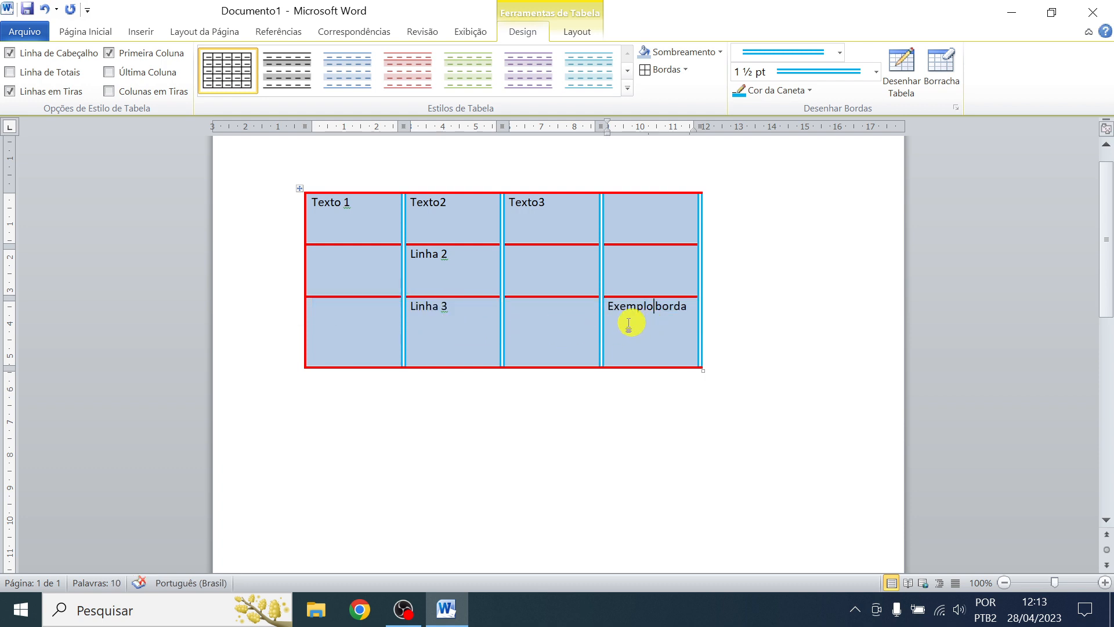
left_click(550, 328)
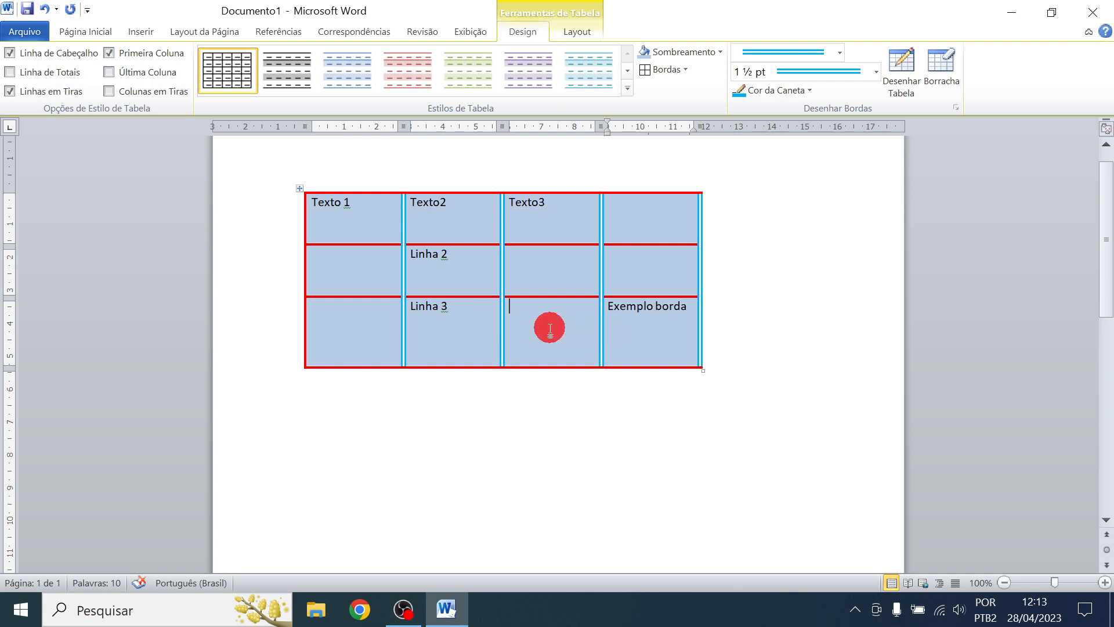
left_click_drag(550, 329, 629, 331)
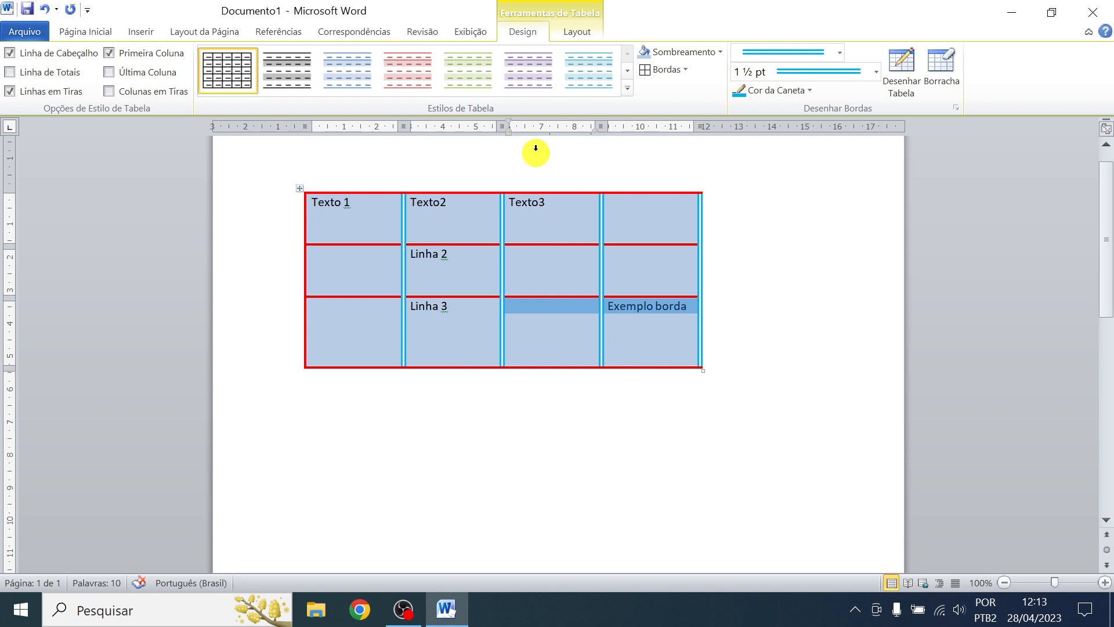
left_click(574, 35)
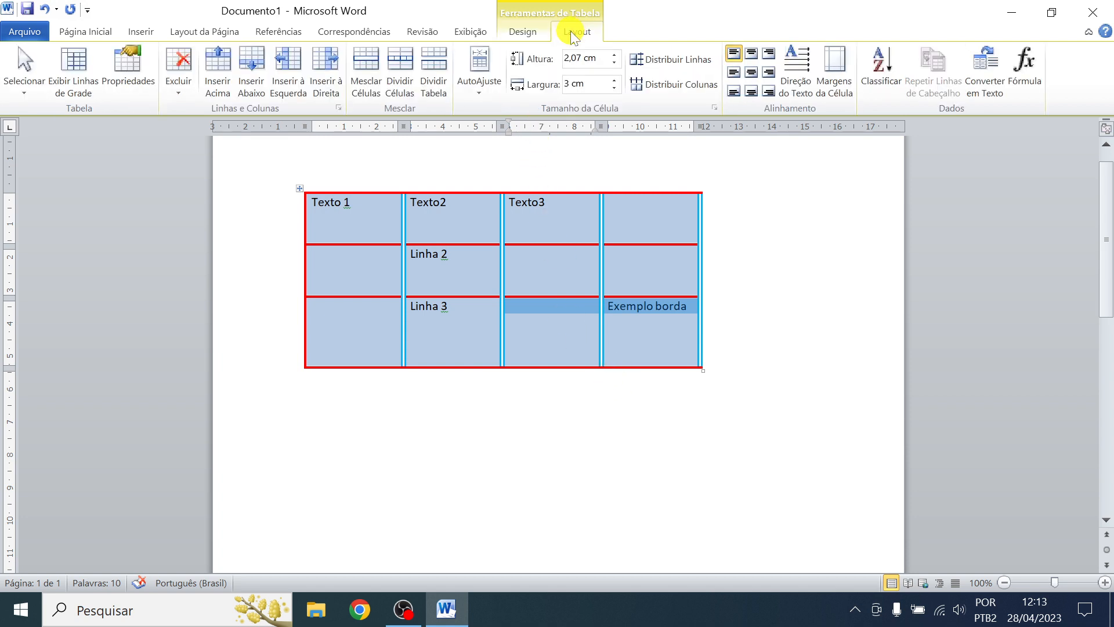
left_click(361, 64)
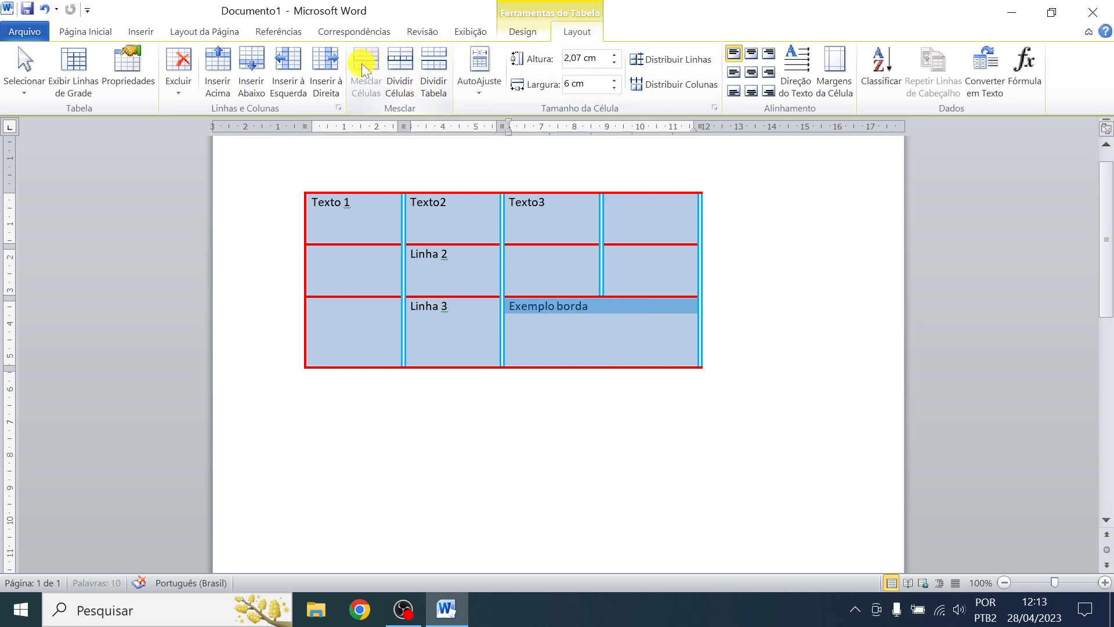
left_click(609, 329)
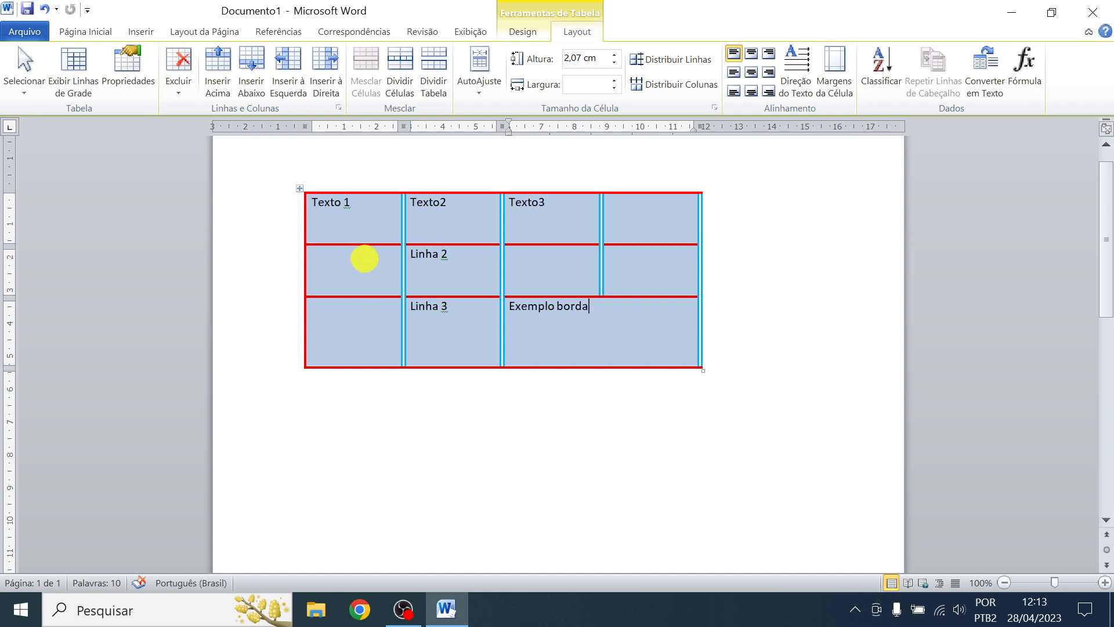
Merge the three cells of the table's first column into one cell, including "Texto 1"
left_click(369, 214)
left_click_drag(369, 214, 369, 266)
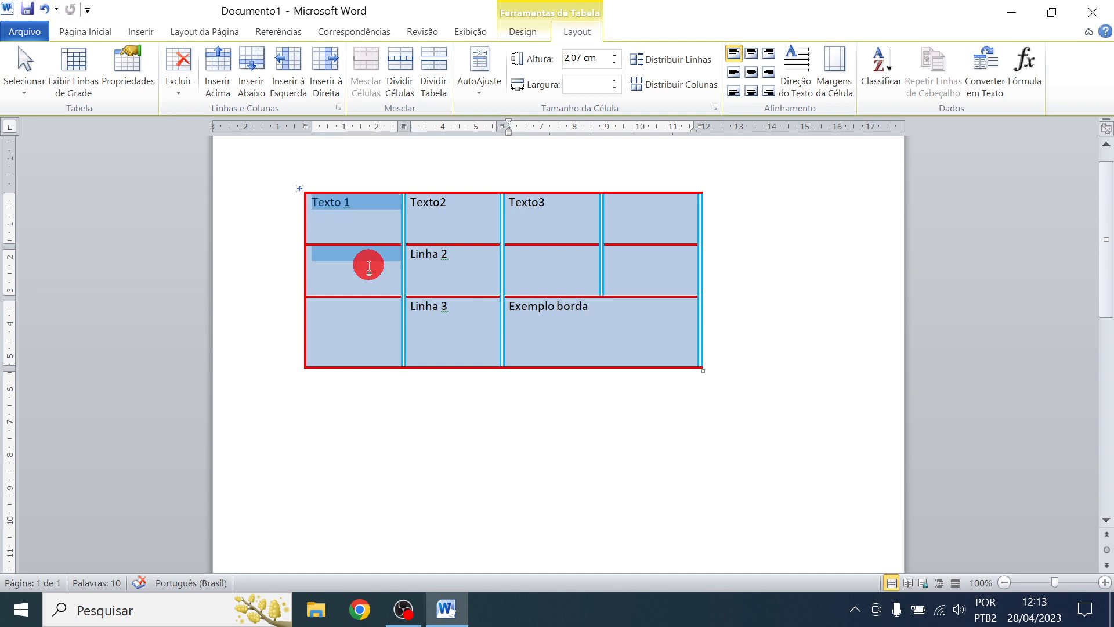
left_click_drag(369, 266, 369, 320)
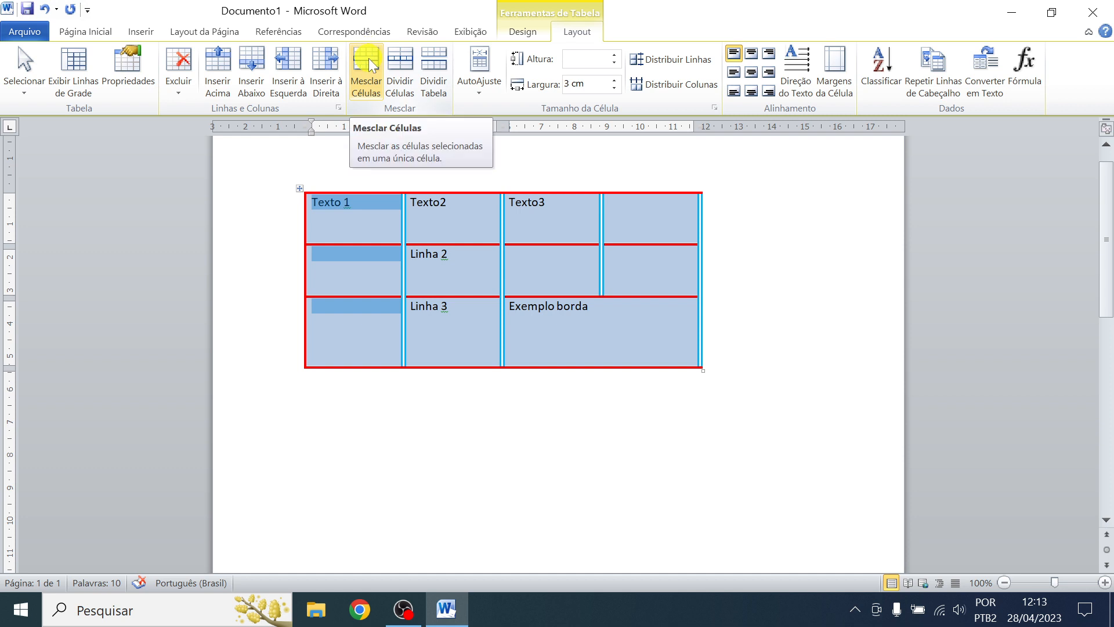
left_click(368, 58)
Split the merged first-column cell into 1 column and 3 rows
left_click(354, 290)
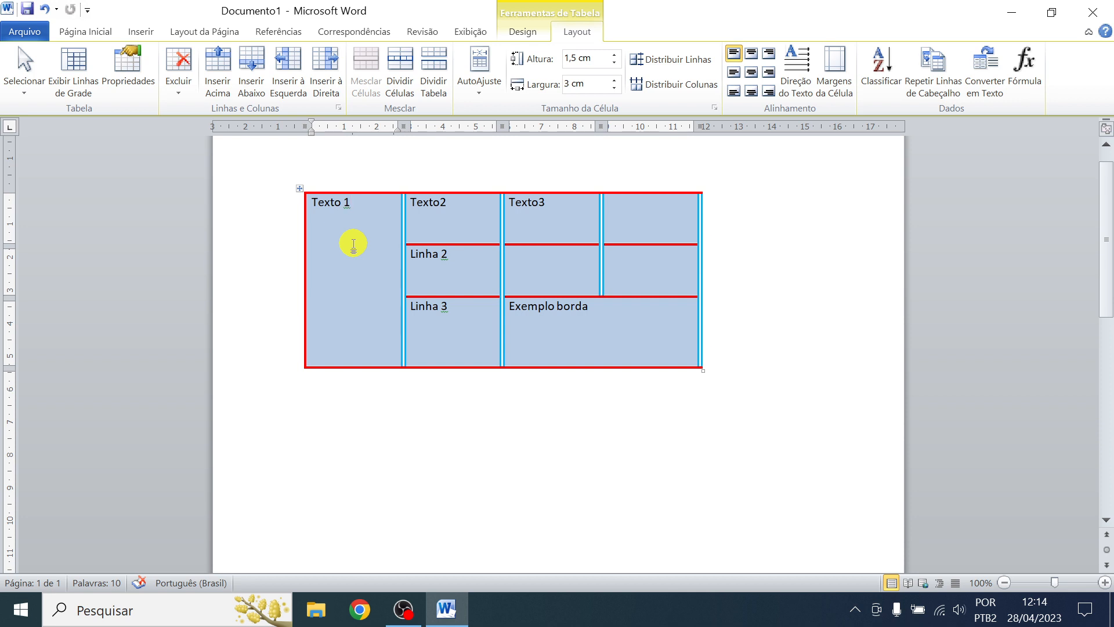
left_click(399, 60)
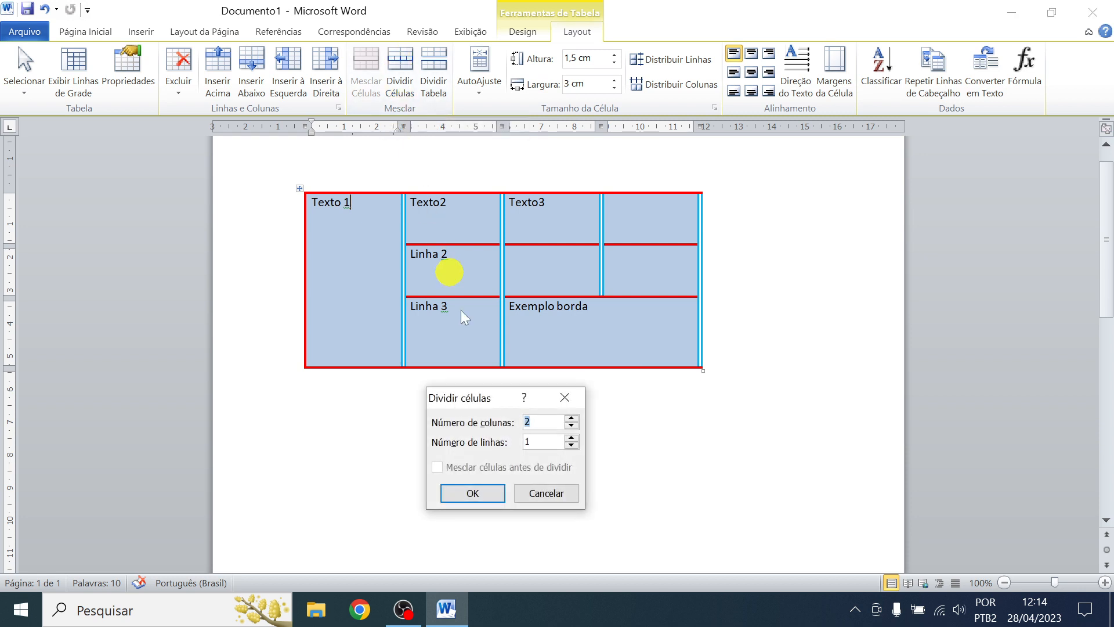
left_click_drag(471, 402, 443, 397)
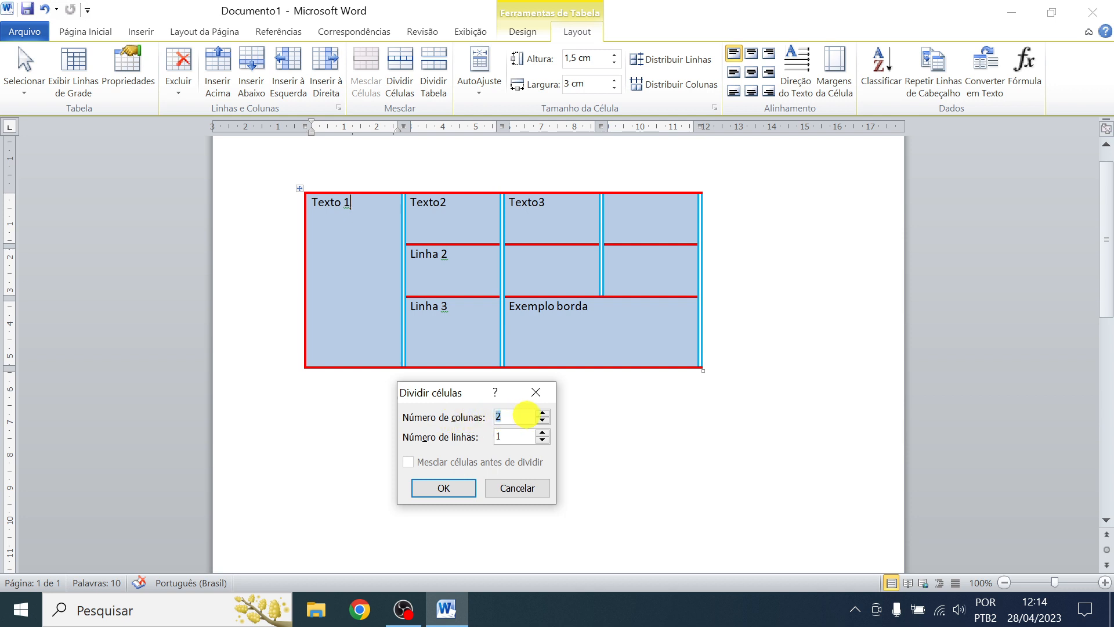
left_click(542, 421)
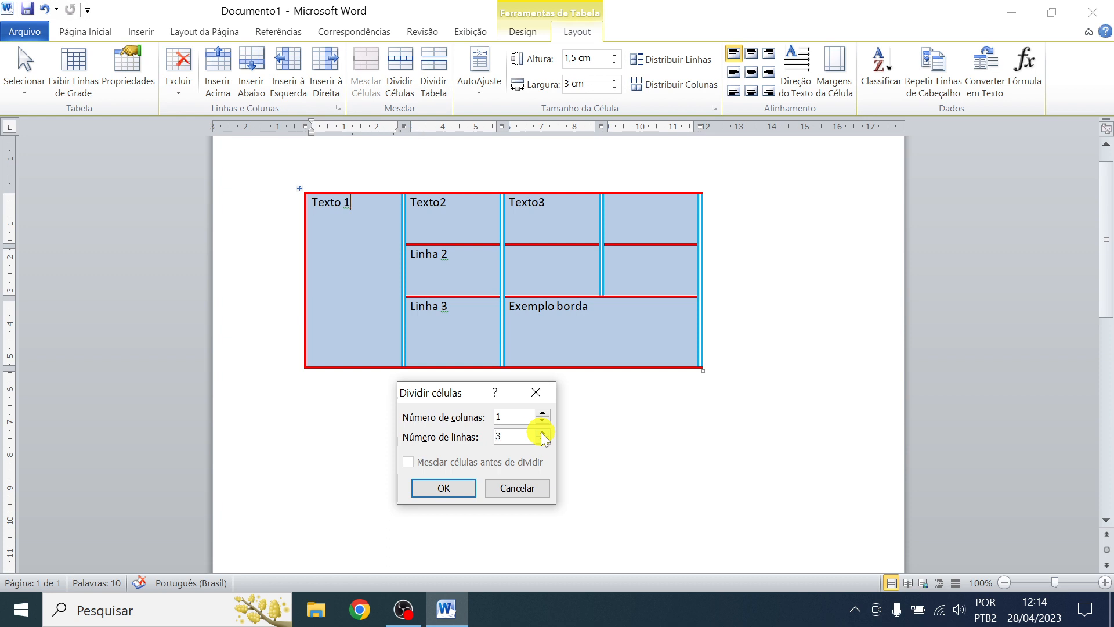
left_click(439, 489)
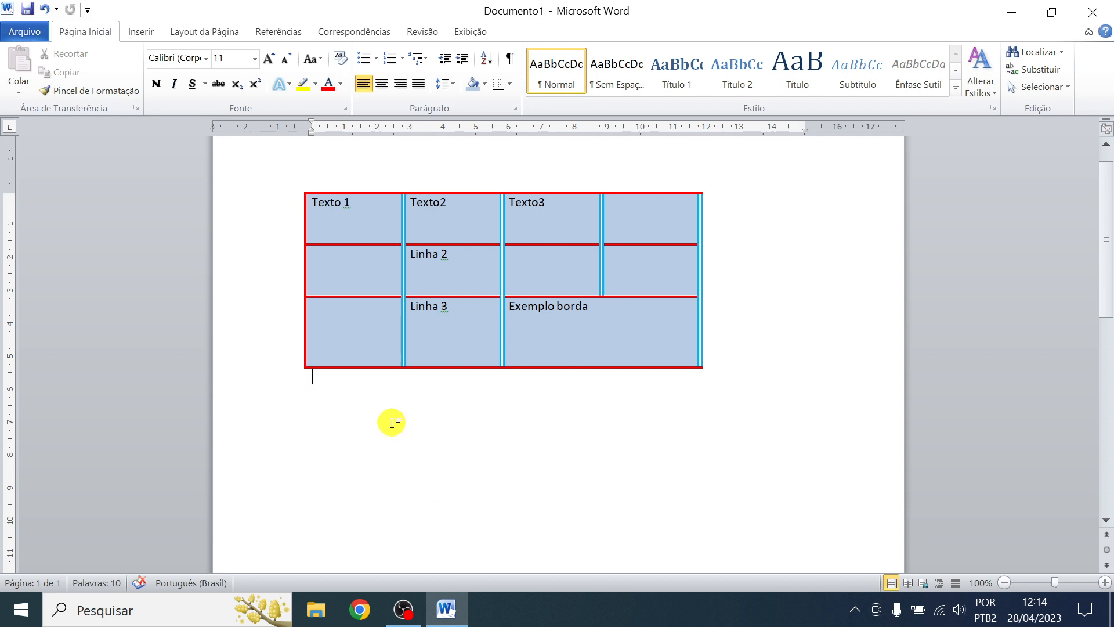
Split the "Exemplo borda" cell in the Linha 3 row into 2 columns and 1 row
left_click(592, 331)
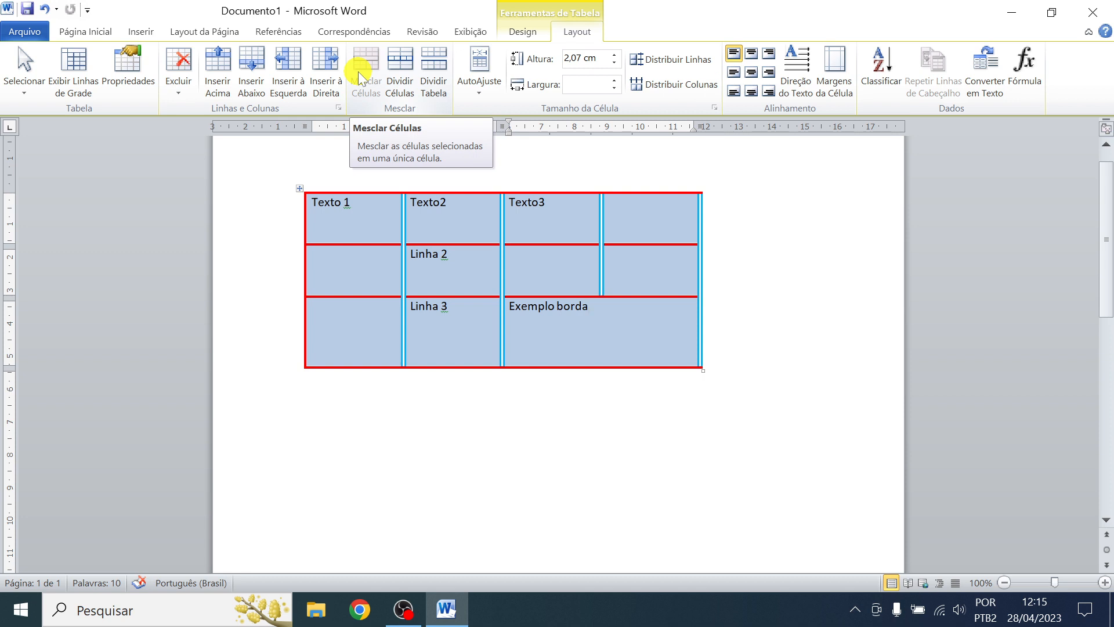
left_click(400, 65)
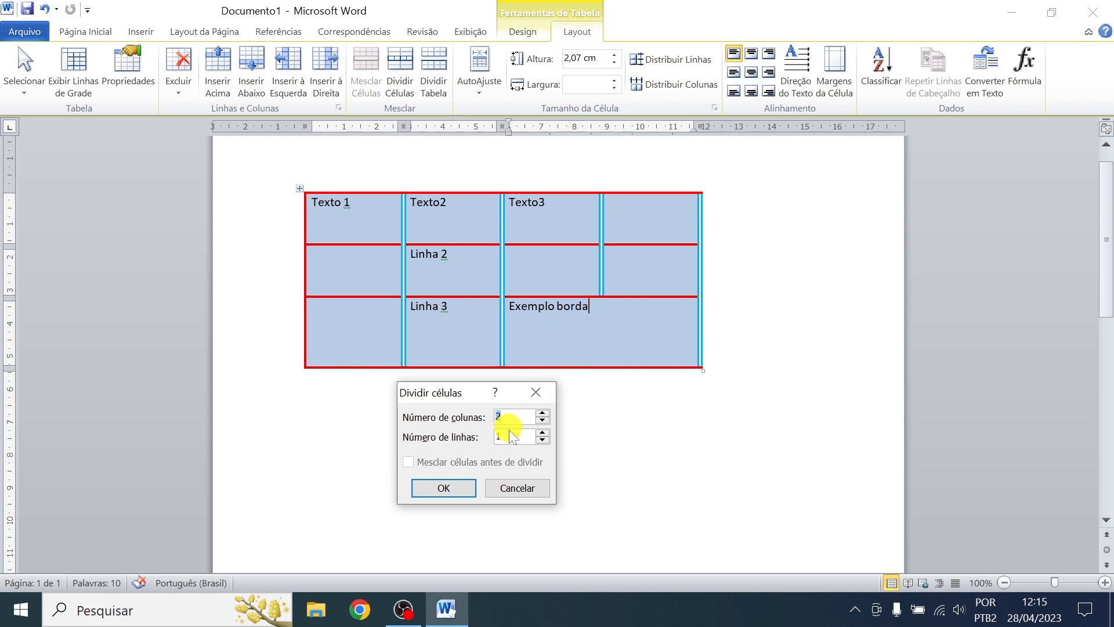
left_click(450, 489)
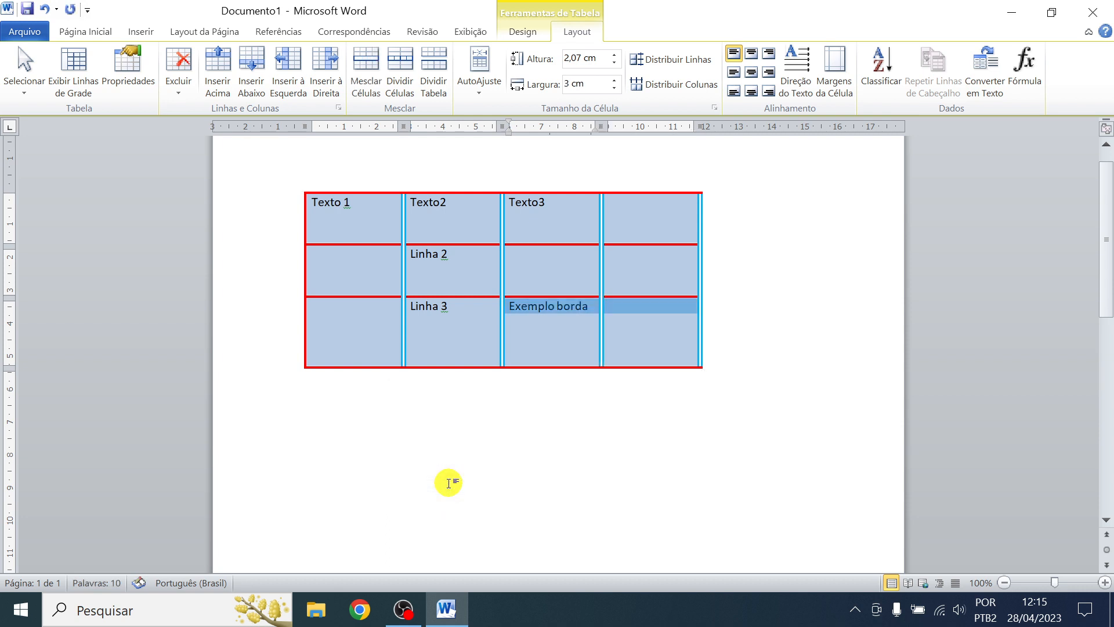
left_click(562, 341)
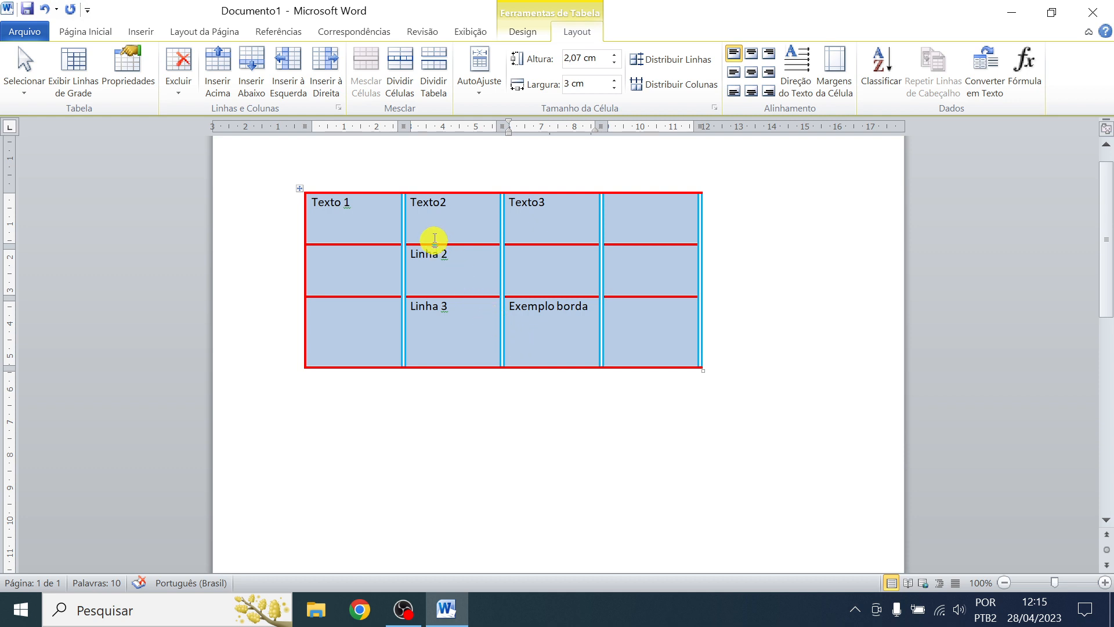
left_click(440, 216)
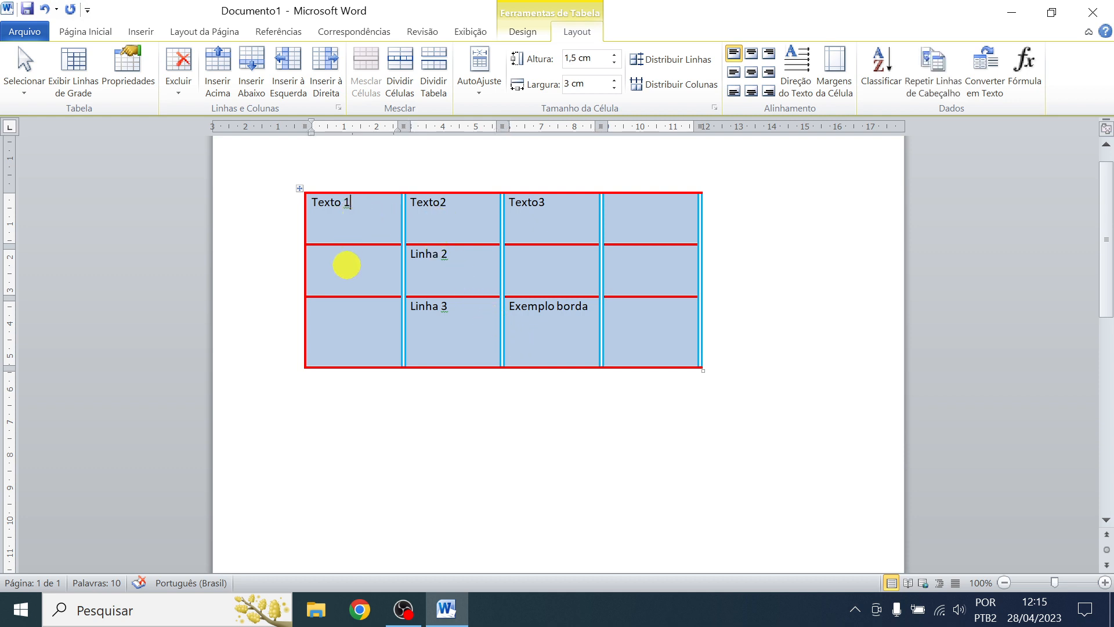
left_click(346, 264)
left_click(458, 270)
left_click(582, 272)
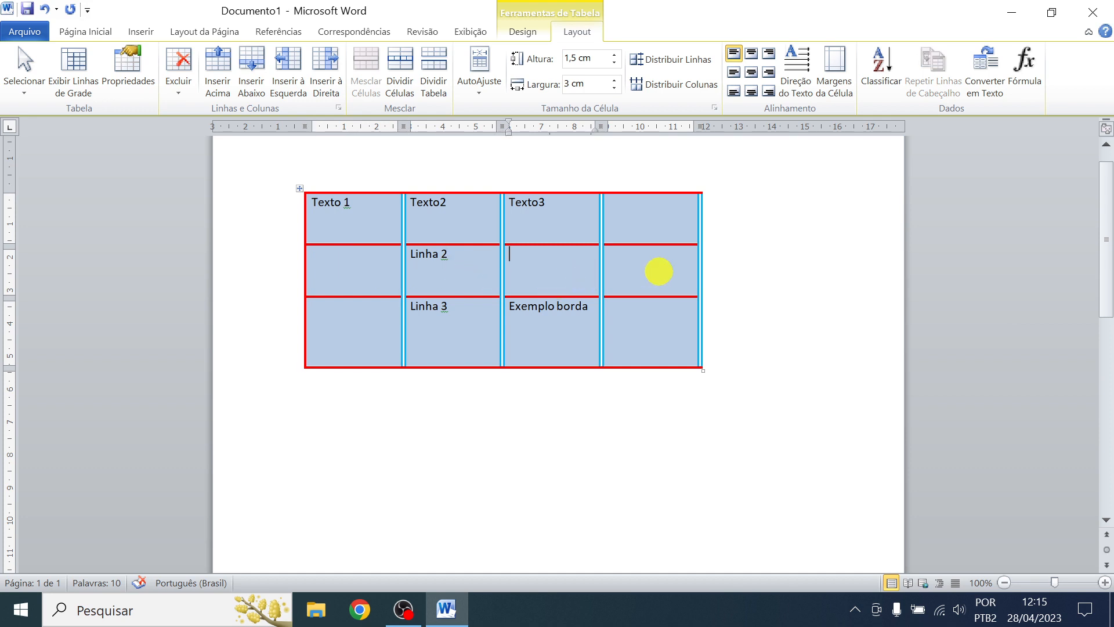
left_click(658, 270)
left_click(654, 333)
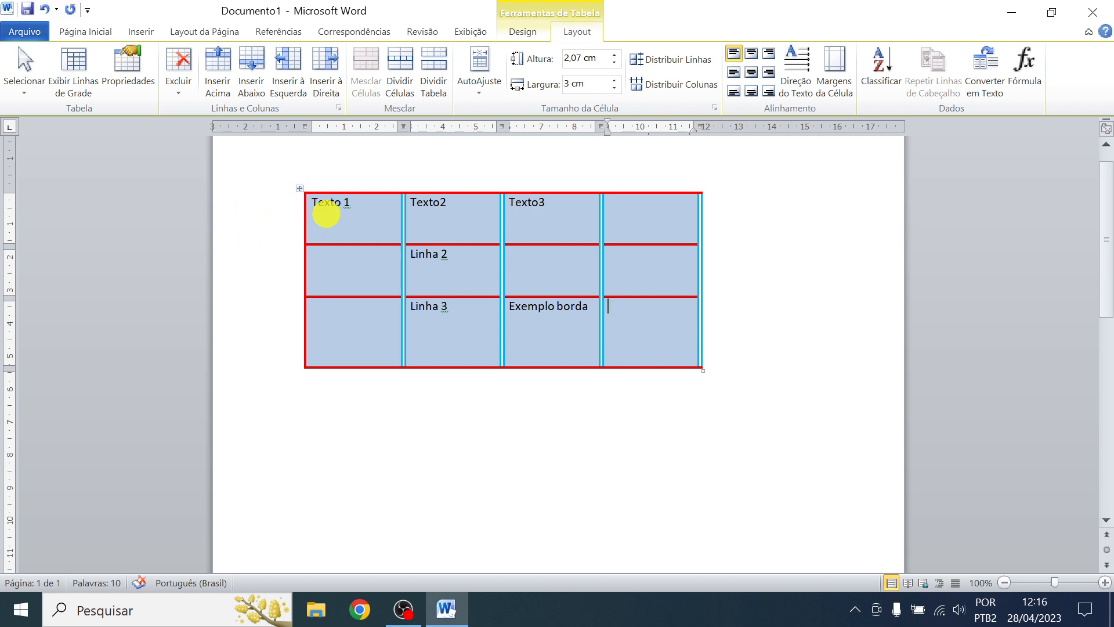
Move the whole table down and to the right on the page, and reduce the zoom to 80%
left_click(300, 190)
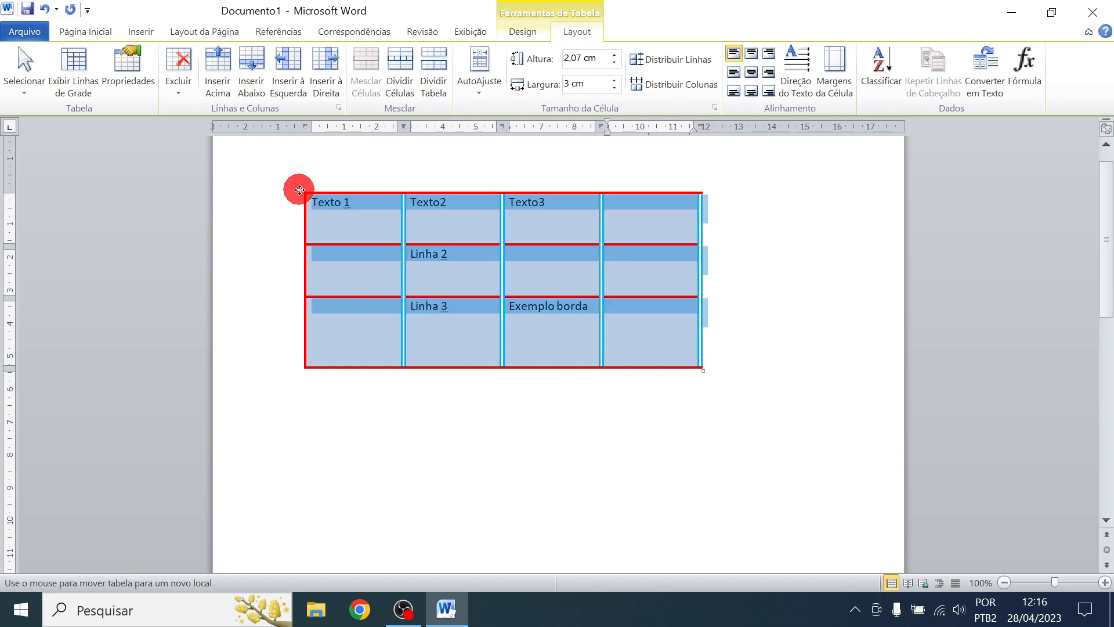
left_click_drag(300, 190, 354, 311)
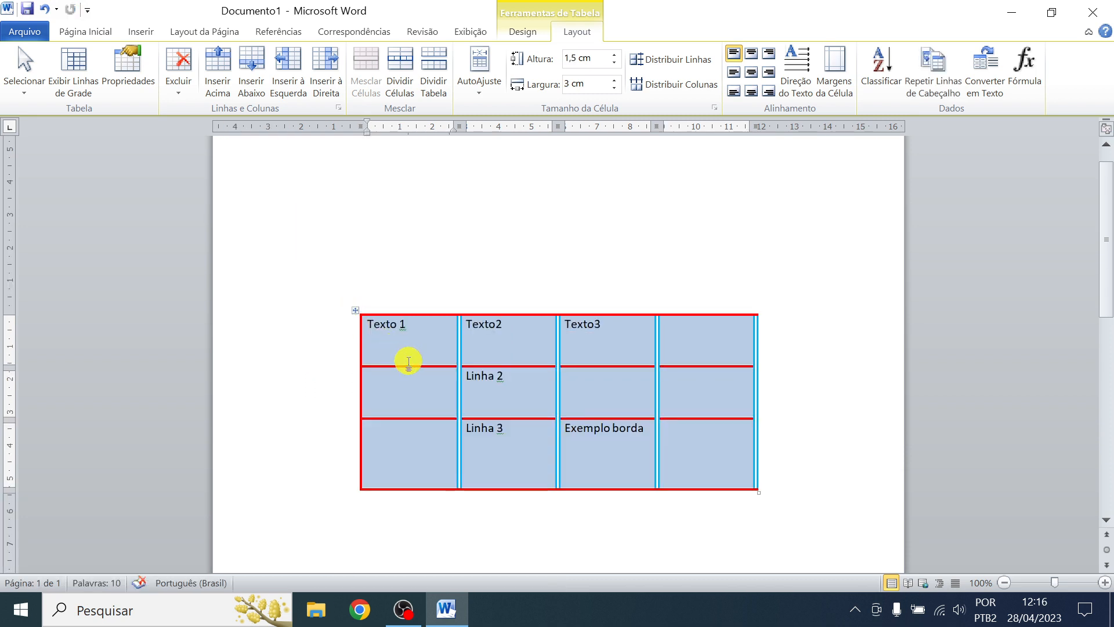
scroll(409, 361, "up", 1)
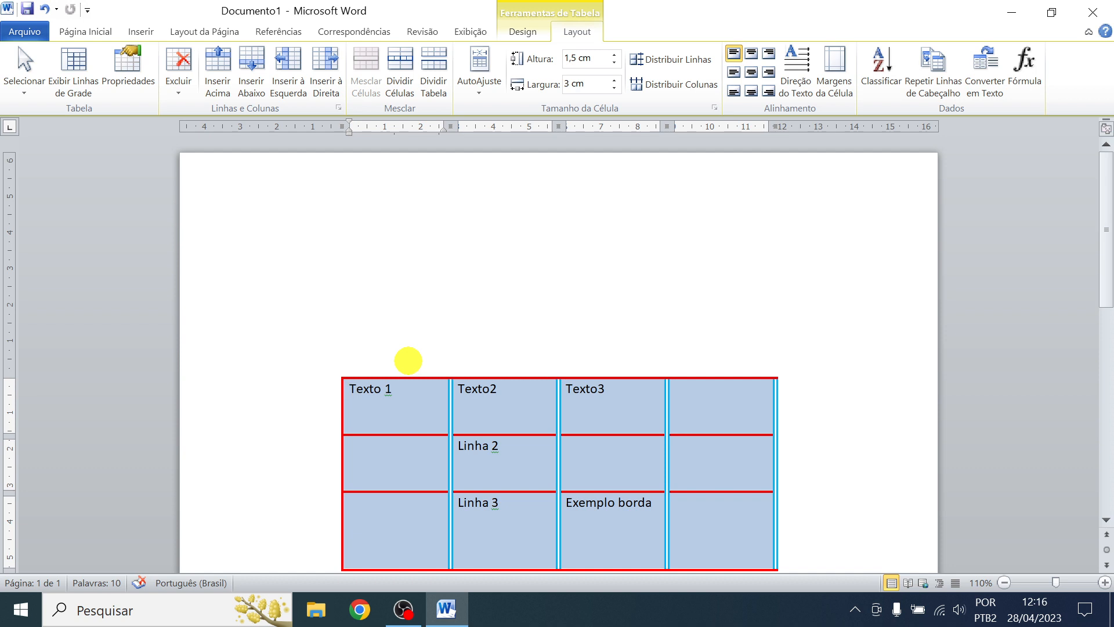
scroll(409, 360, "down", 3)
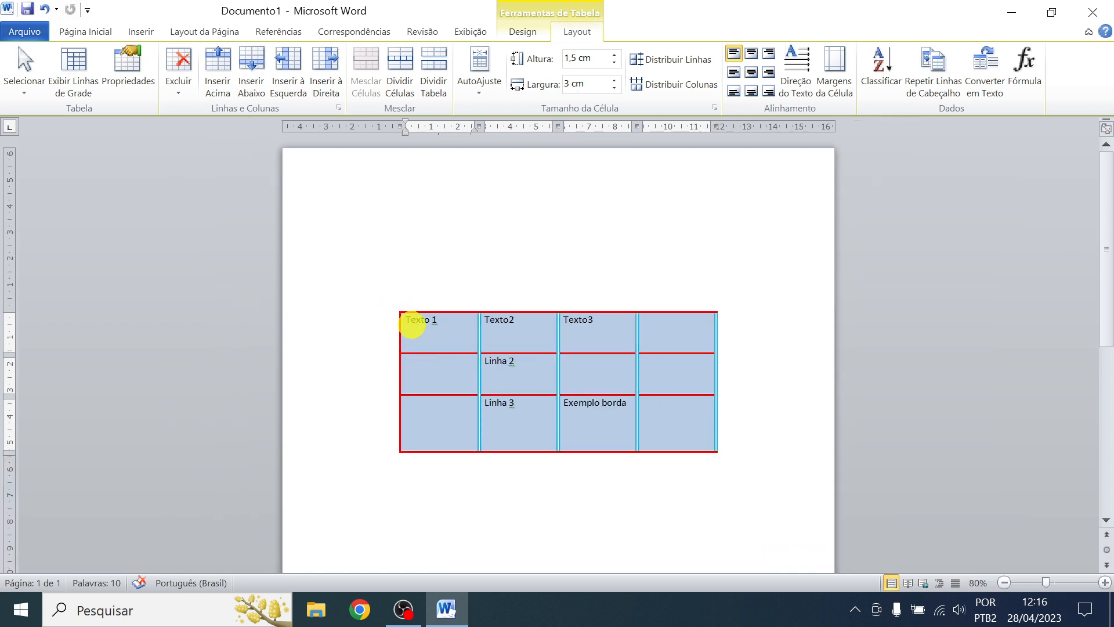
left_click(438, 378)
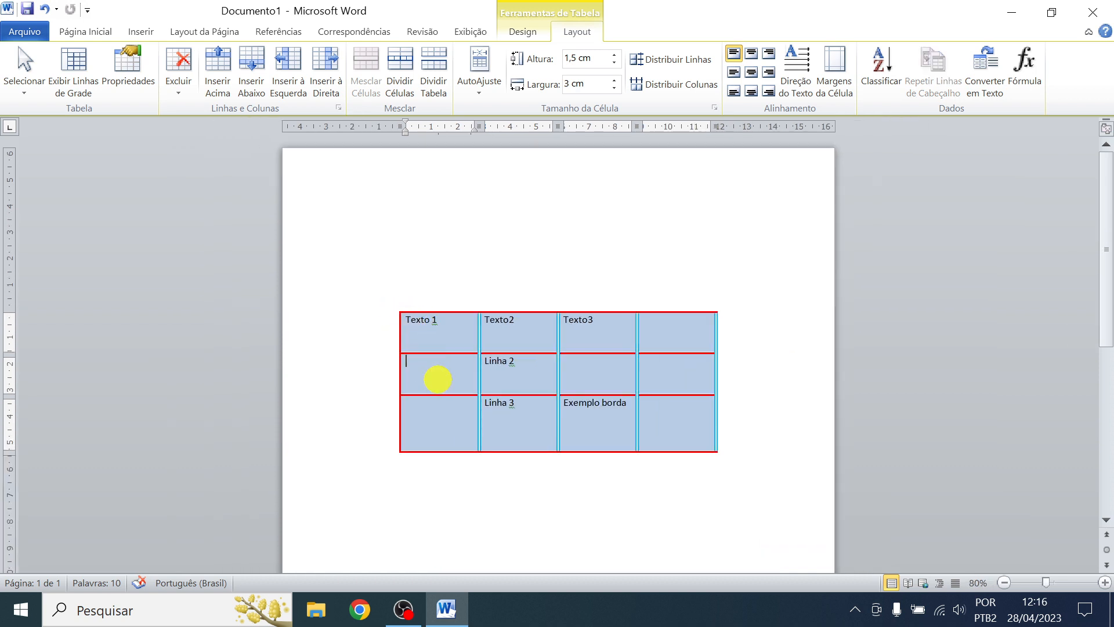
left_click(390, 311)
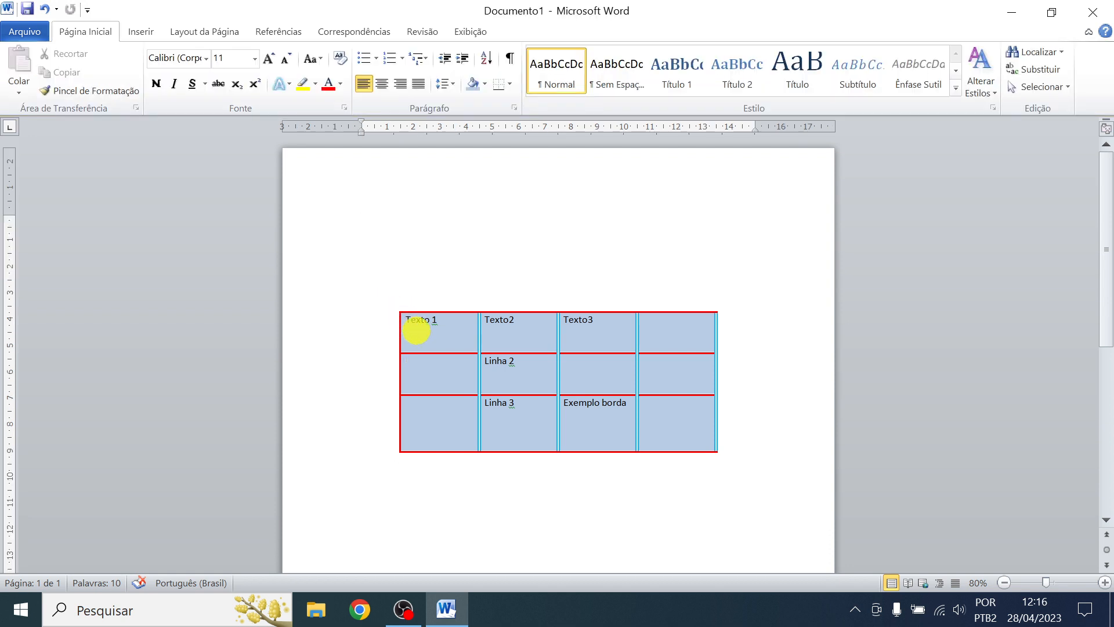
left_click(416, 331)
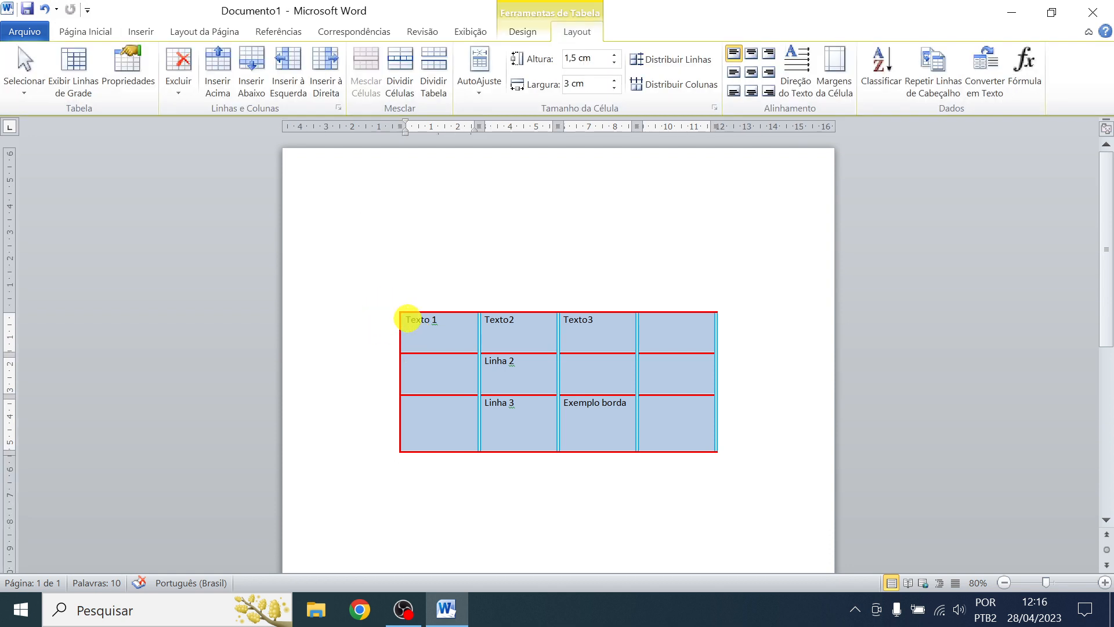
left_click(490, 319)
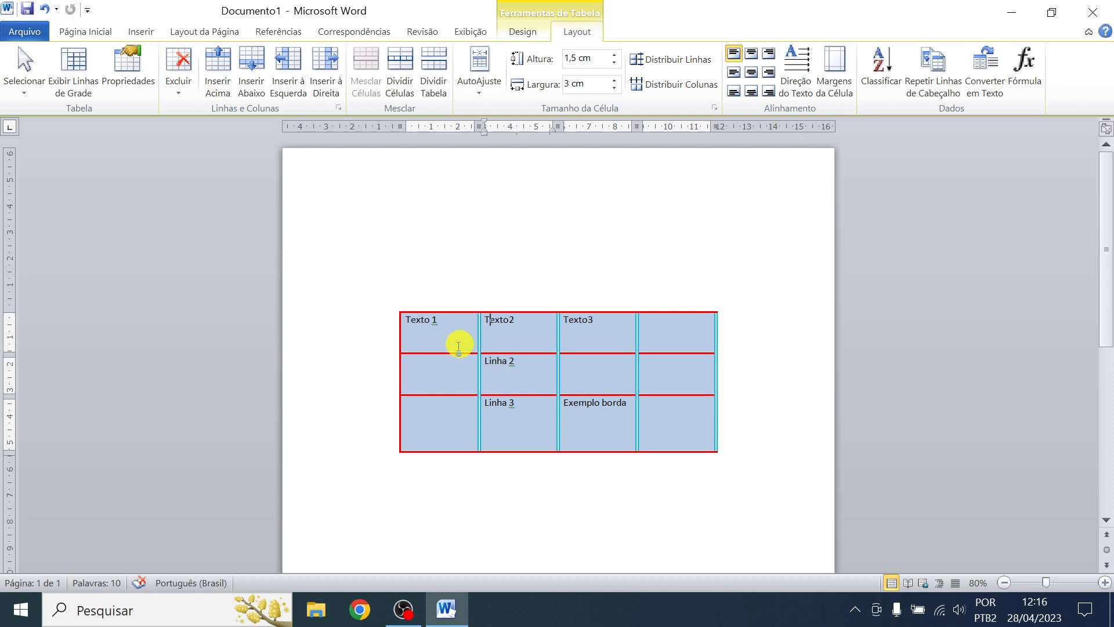
left_click(461, 364)
left_click(391, 311)
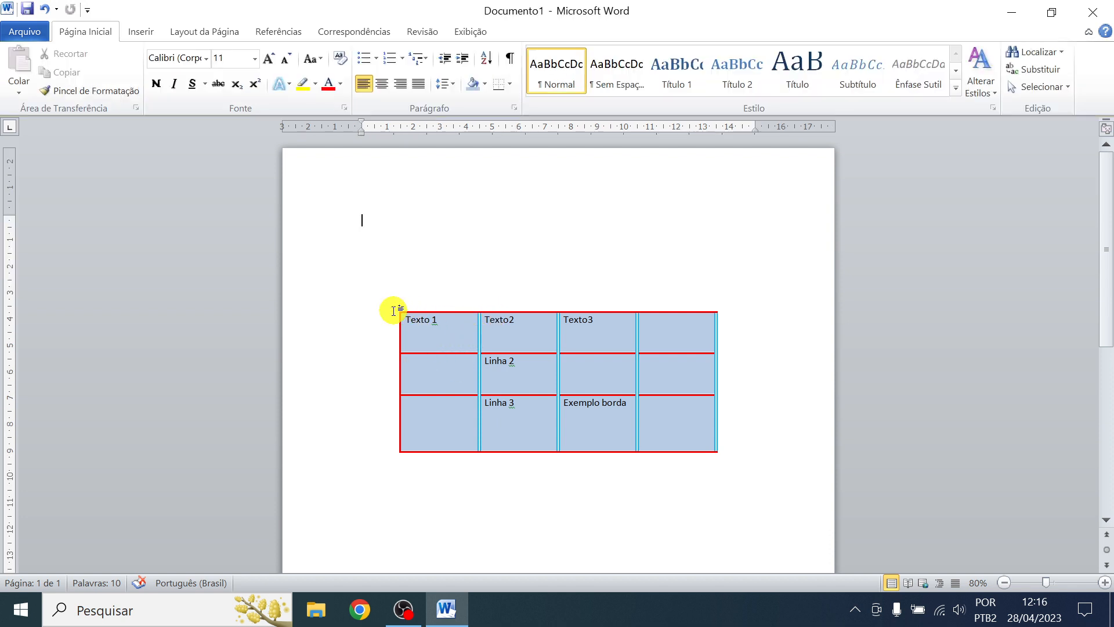
left_click(417, 327)
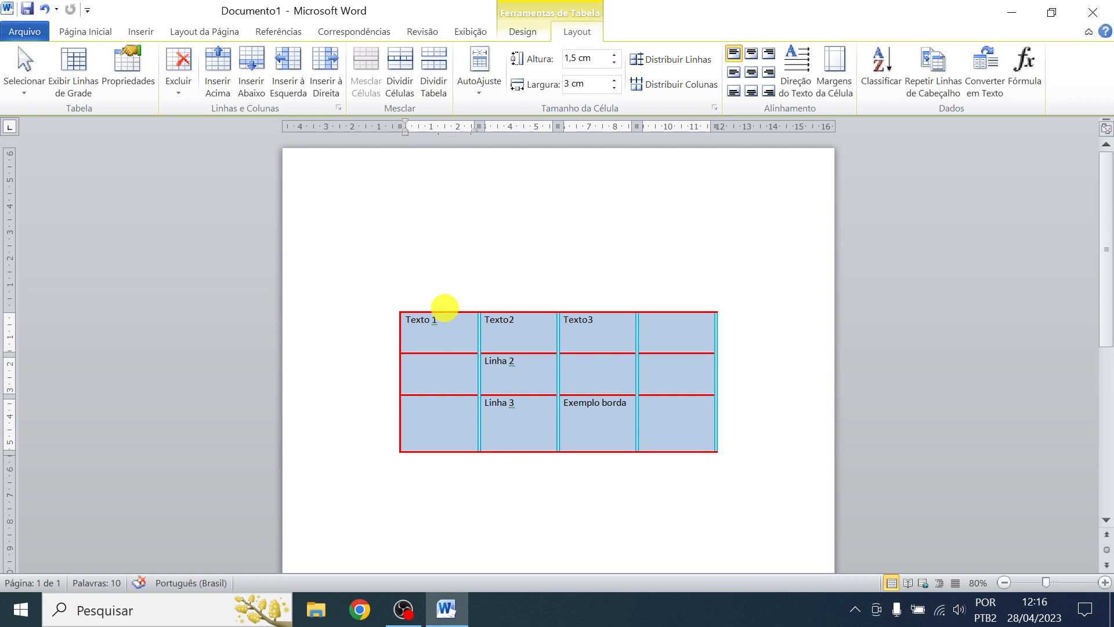
left_click(434, 385)
left_click(434, 413)
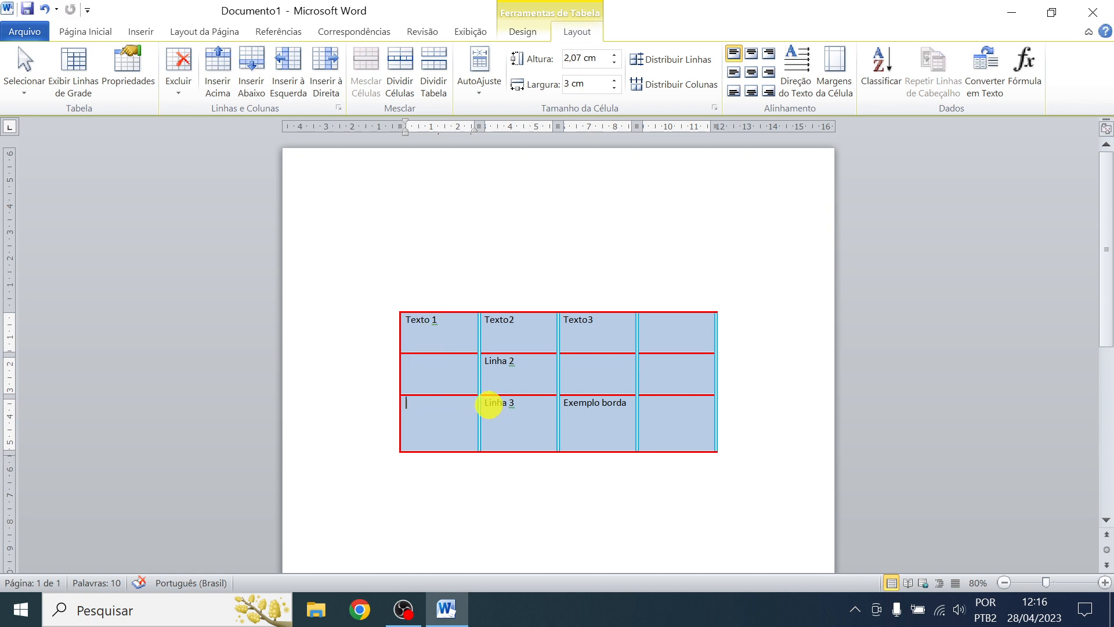
left_click(511, 404)
left_click(424, 326)
left_click(385, 308)
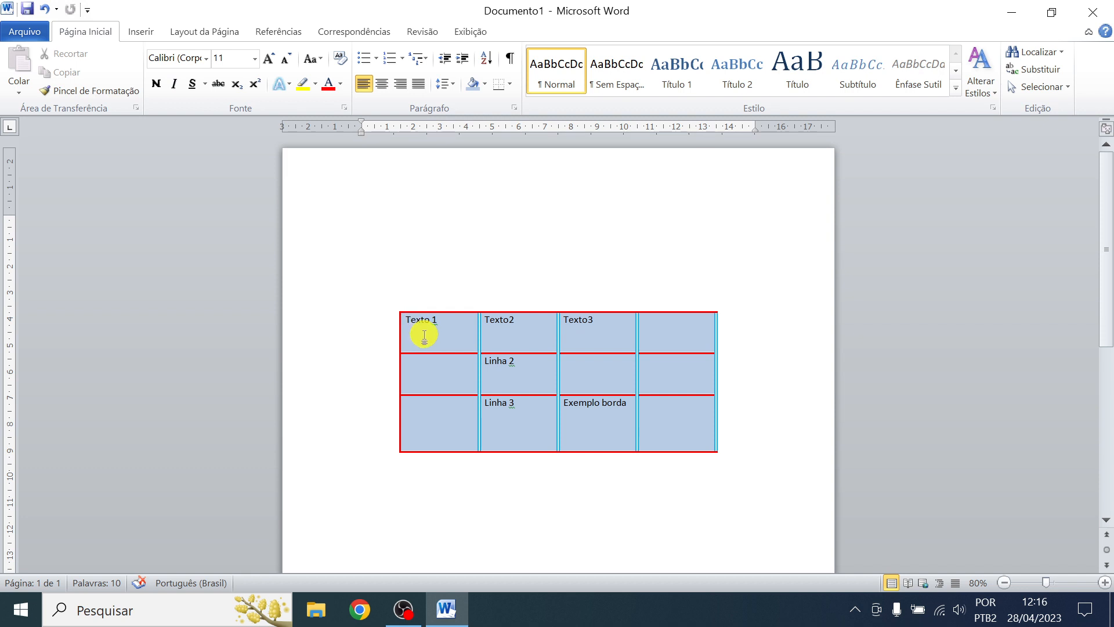
Nudge the table slightly down, and reposition it so its left edge sits near the page's left margin
left_click(515, 325)
left_click(523, 32)
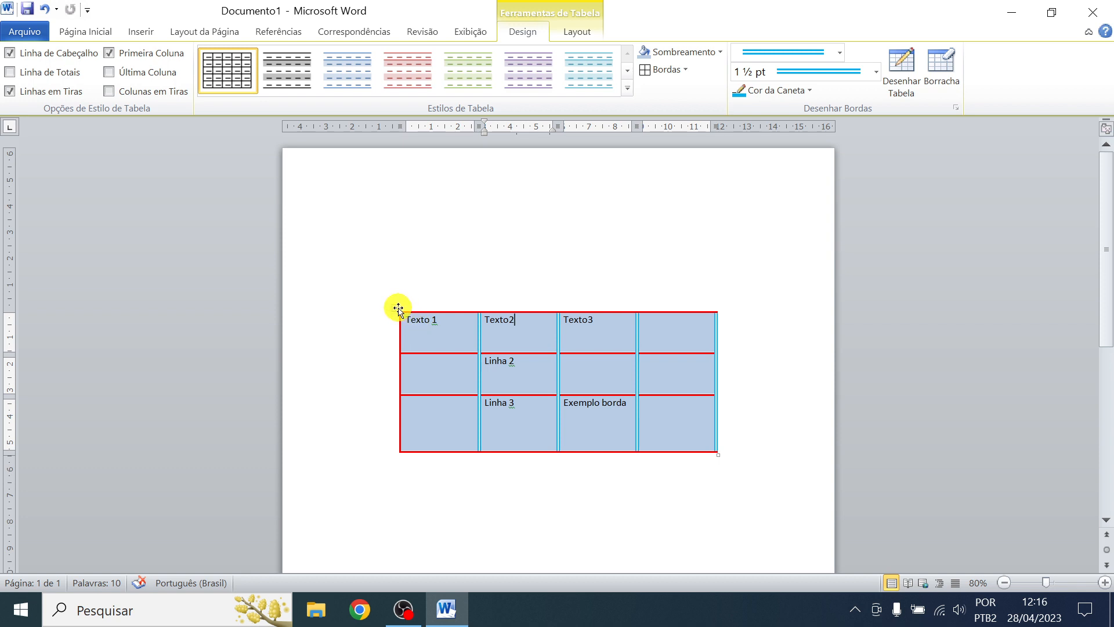
mouse_move(396, 308)
left_mouse_down()
mouse_move(387, 223)
mouse_move(371, 215)
mouse_move(393, 317)
left_mouse_up()
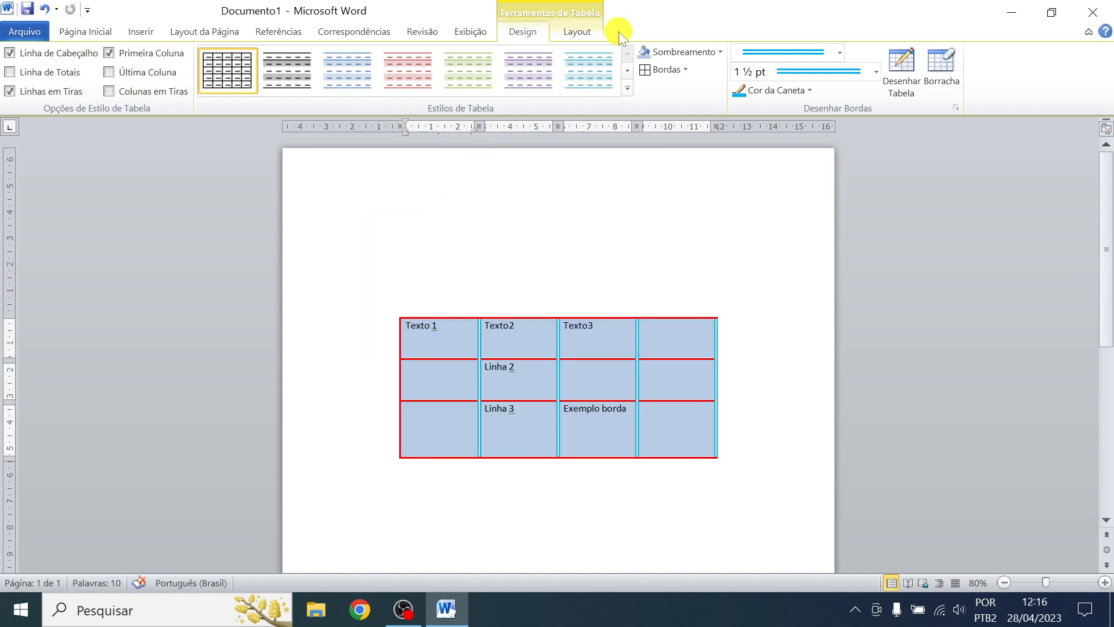
left_click(589, 33)
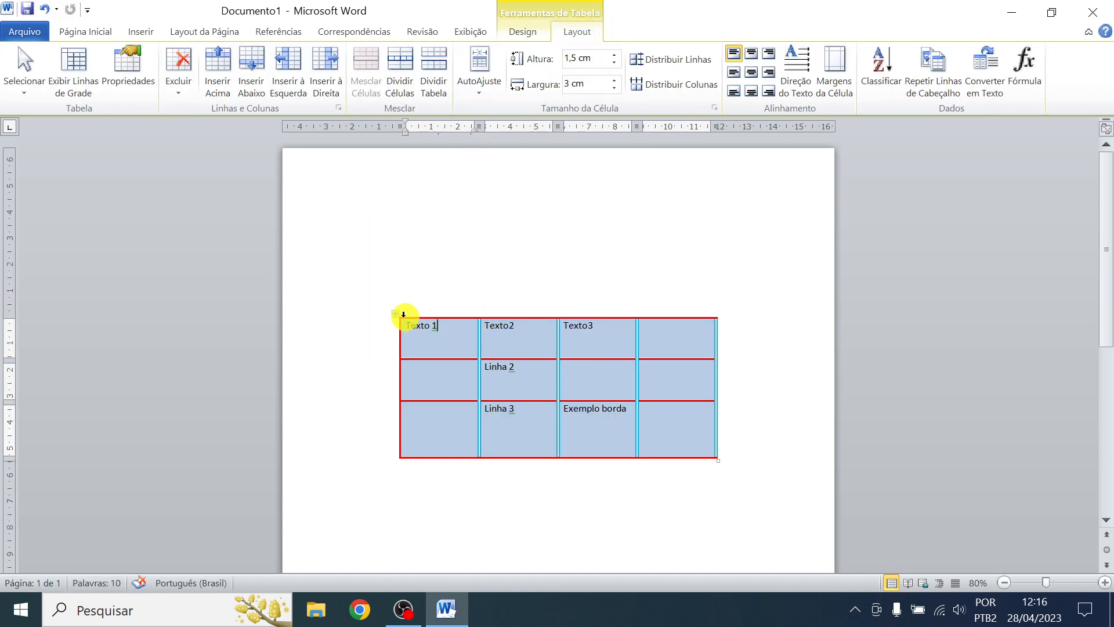
left_click_drag(396, 318, 349, 291)
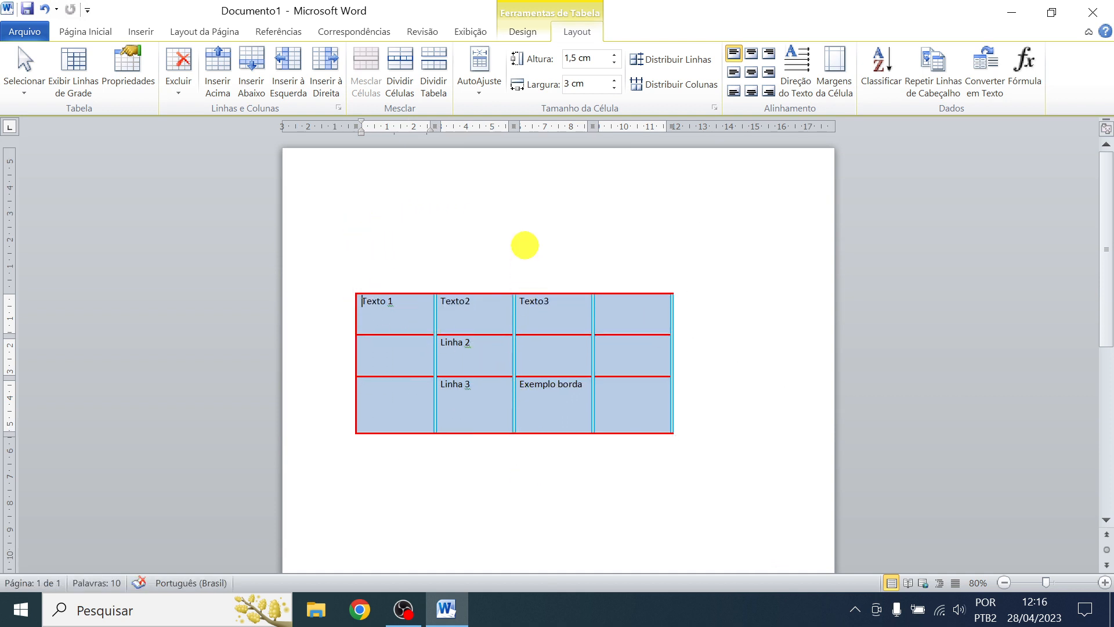
Move the table past the left margin so its left side meets the edge of the page
left_click(524, 244)
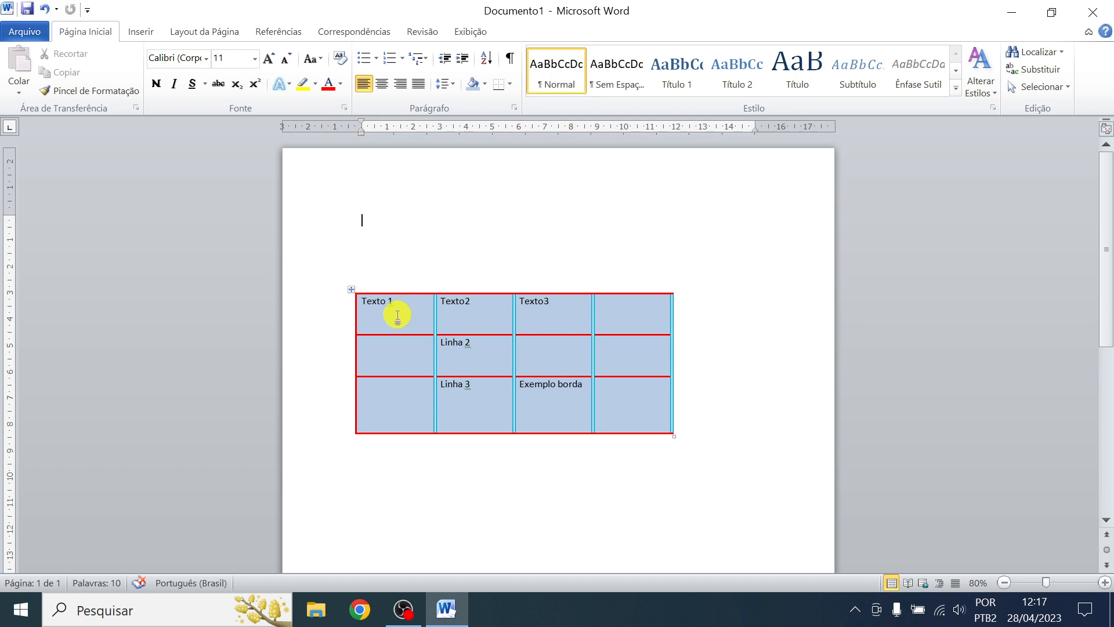
left_click_drag(349, 286, 284, 282)
left_click(708, 331)
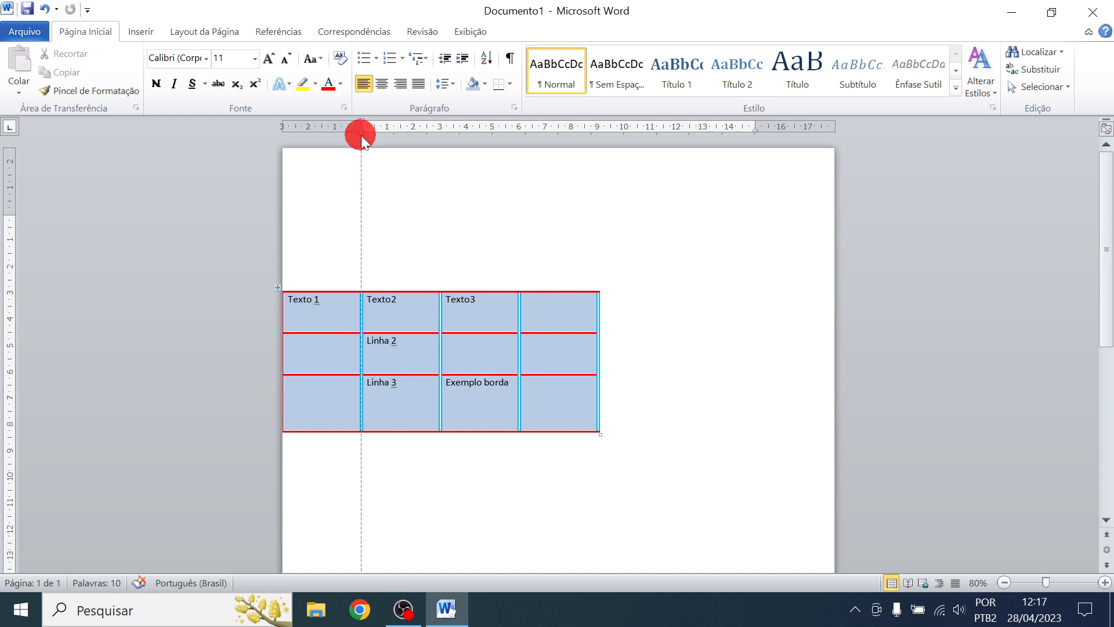
left_click_drag(361, 135, 360, 135)
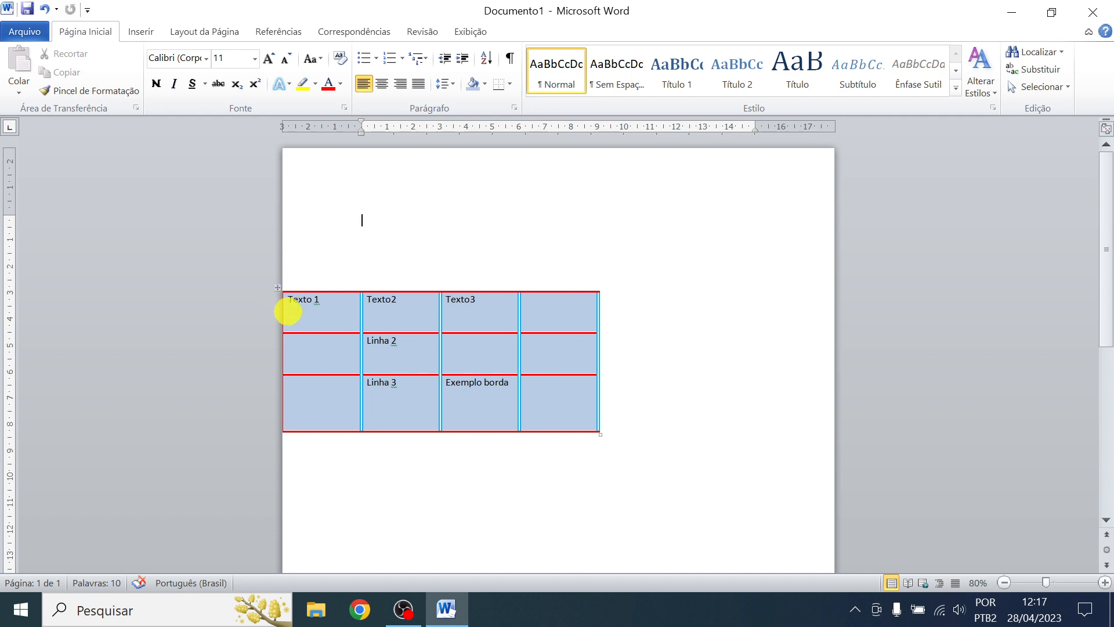
Move the table to the upper-right corner of the page, beyond the margins, and select the whole table
left_click_drag(278, 288, 552, 144)
left_click(513, 383)
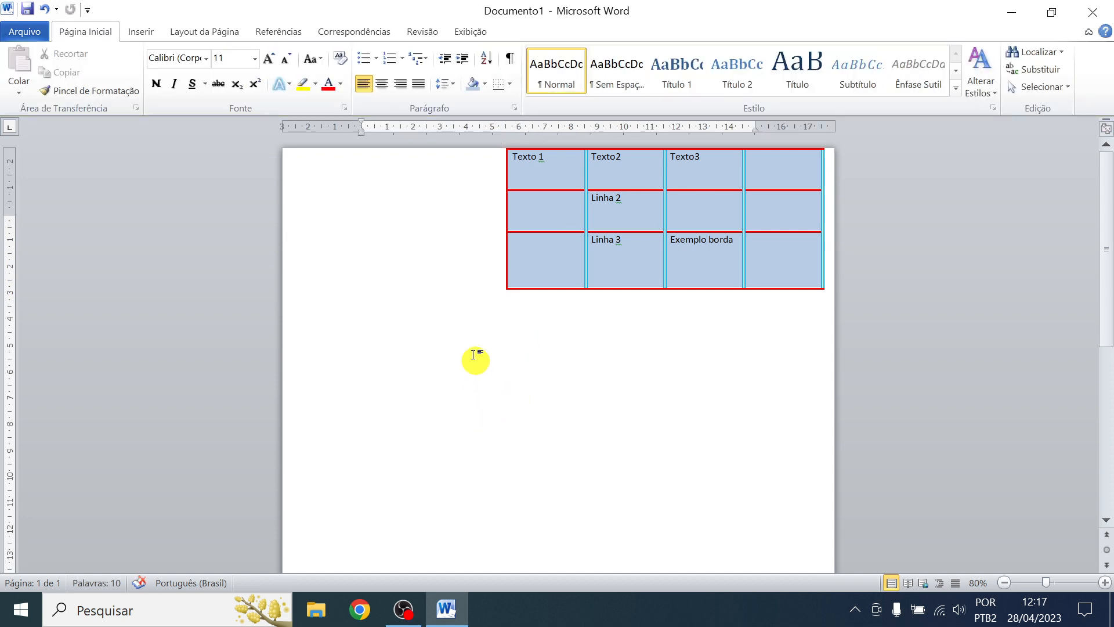
left_click(505, 143)
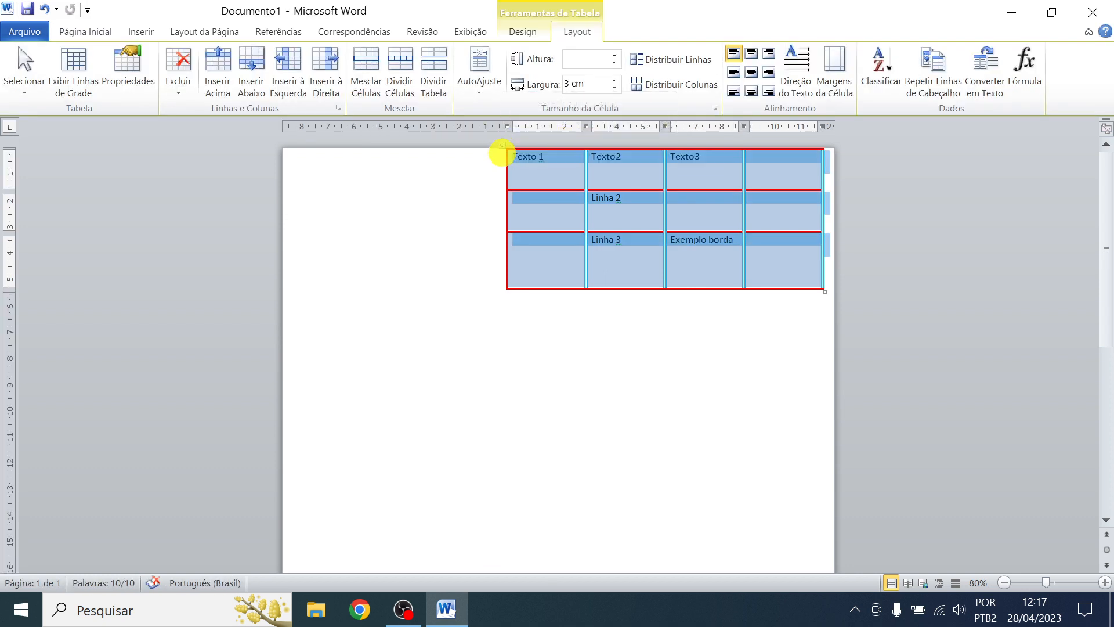
Move the whole table down and slightly left, away from the page's upper-right corner, and place the cursor in its first cell
left_click(502, 144)
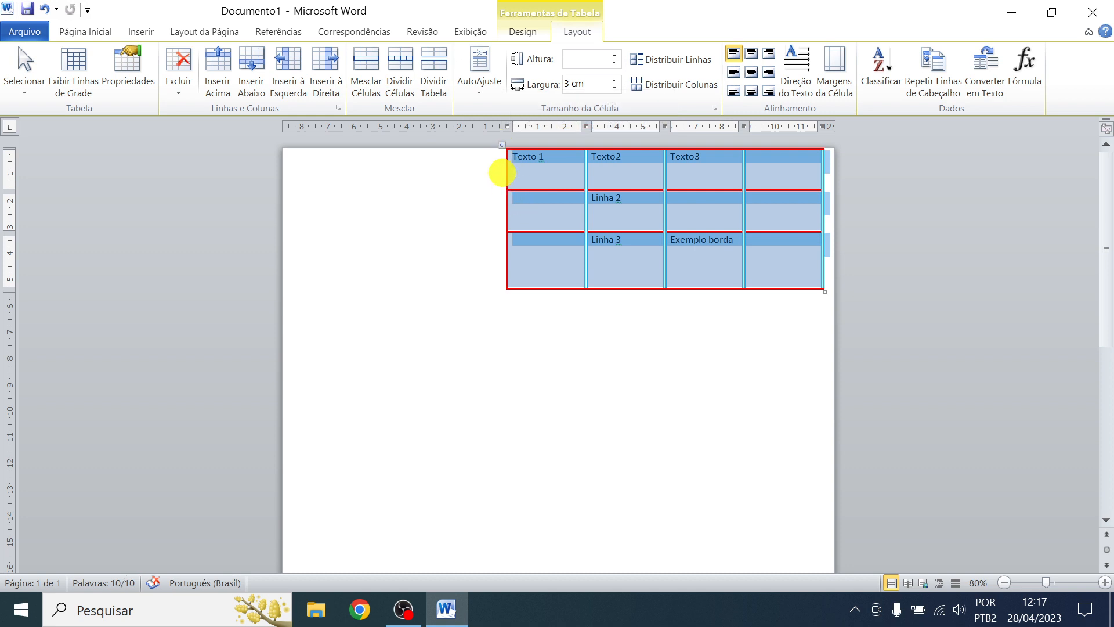
left_click_drag(502, 145, 476, 236)
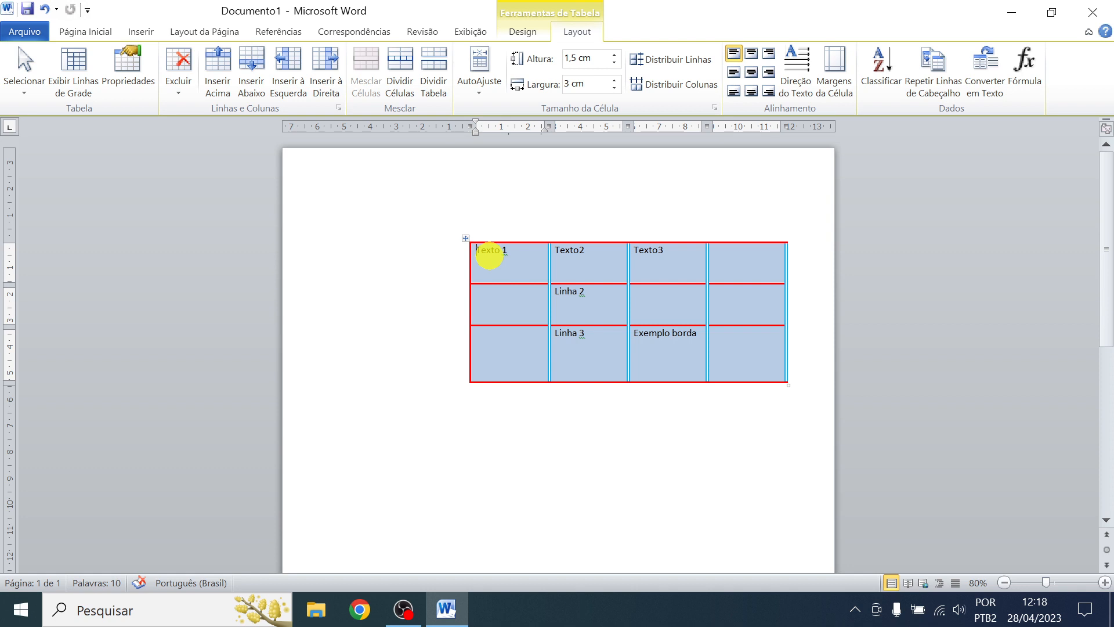
left_click(499, 249)
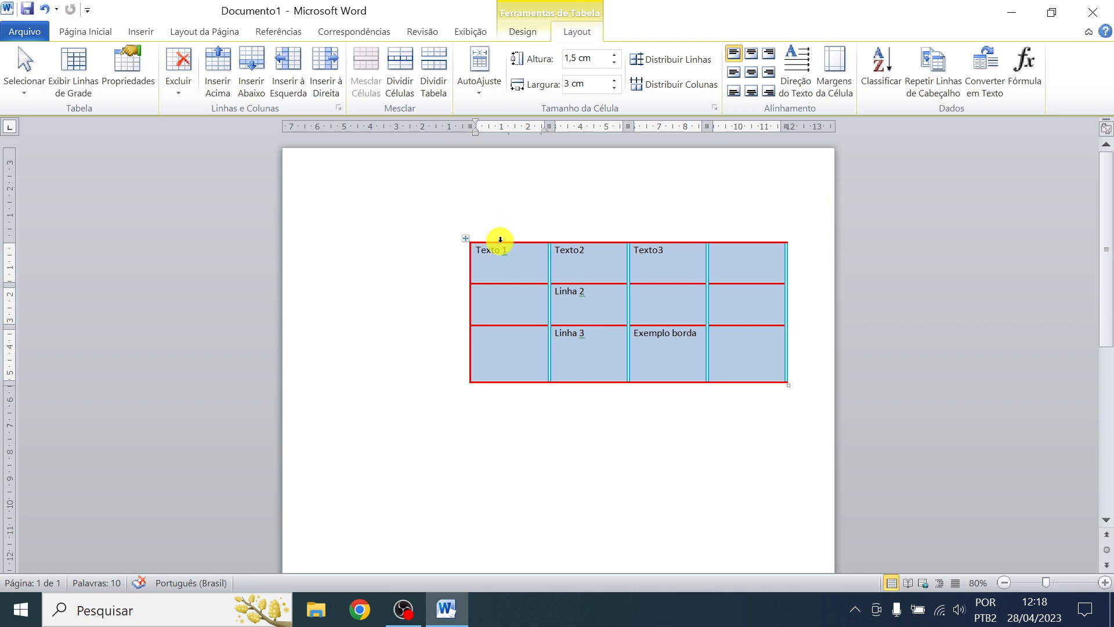
Select all four table columns together, select all three rows together, and clear each selection
left_click_drag(500, 239, 716, 241)
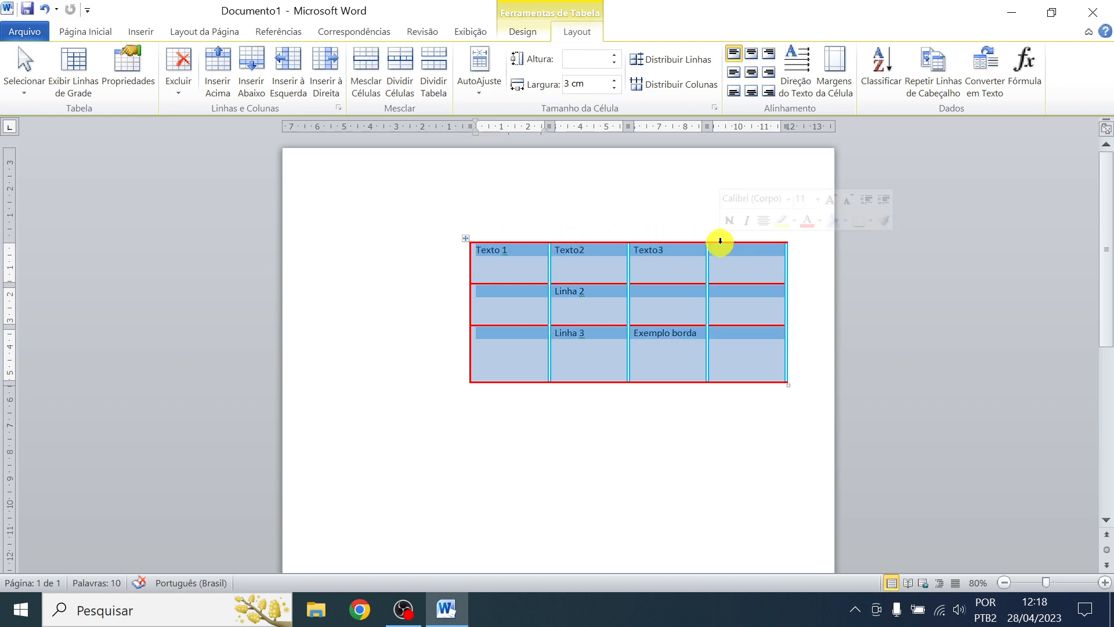
left_click(678, 259)
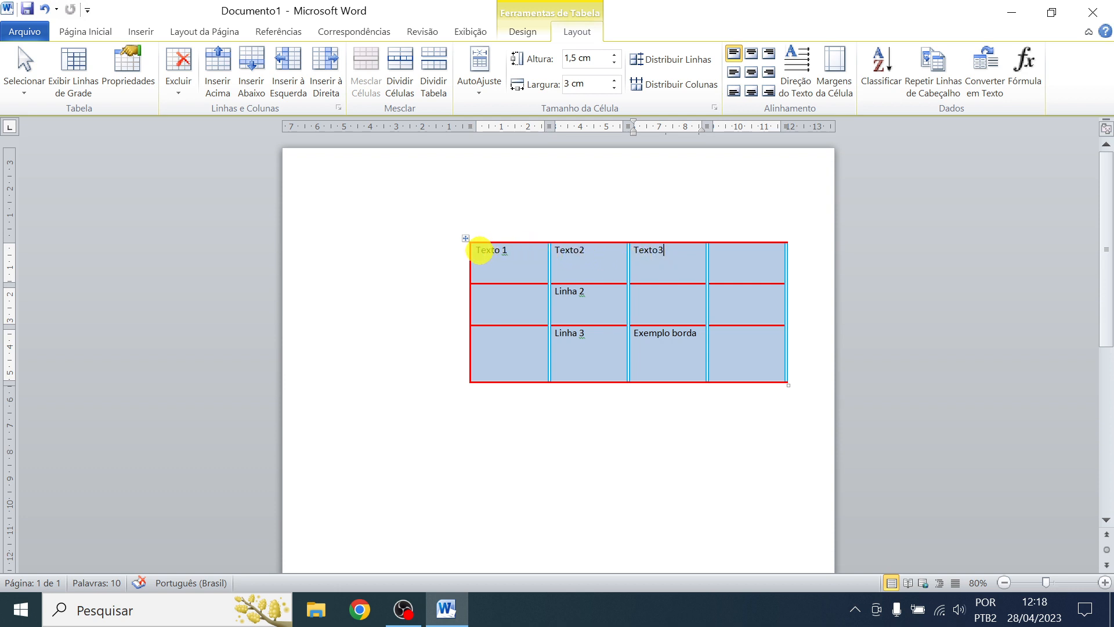
left_click(463, 257)
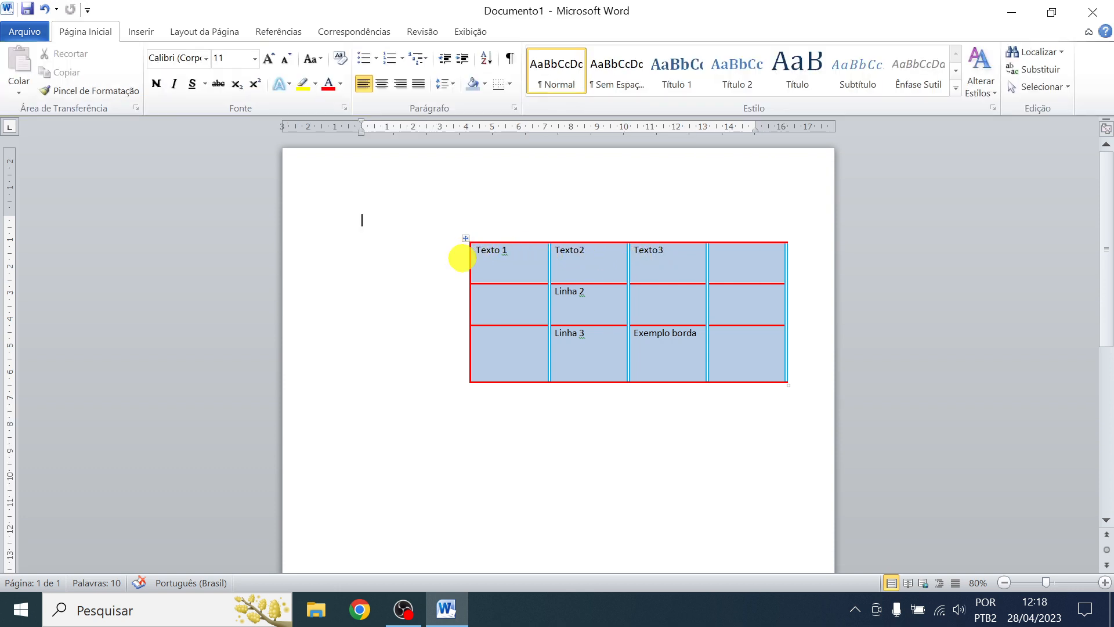
left_click_drag(465, 267, 468, 341)
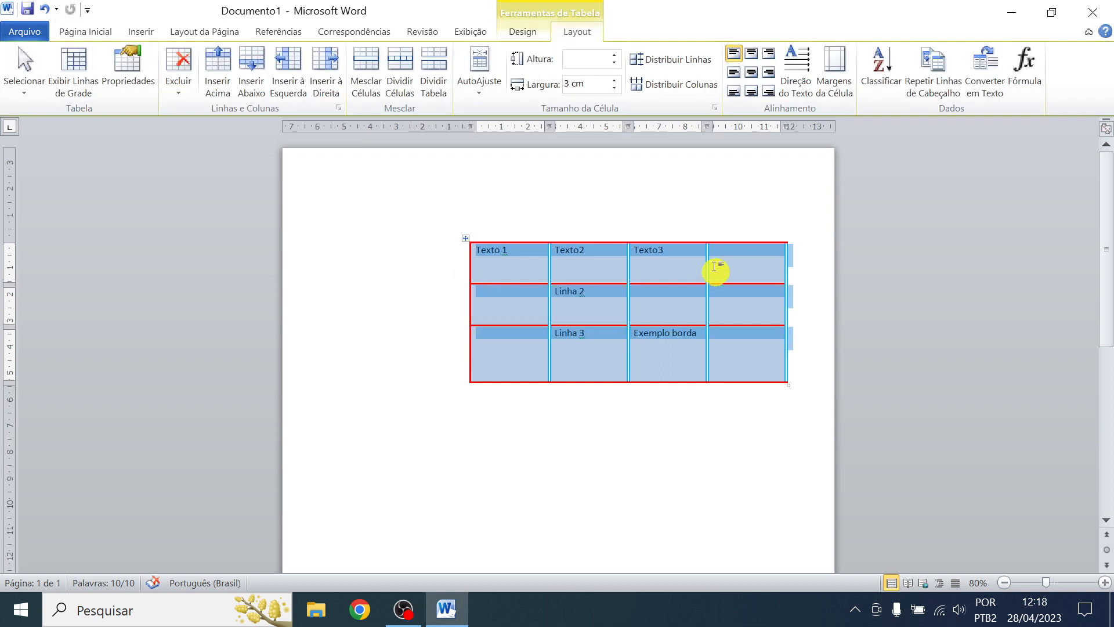
left_click(673, 260)
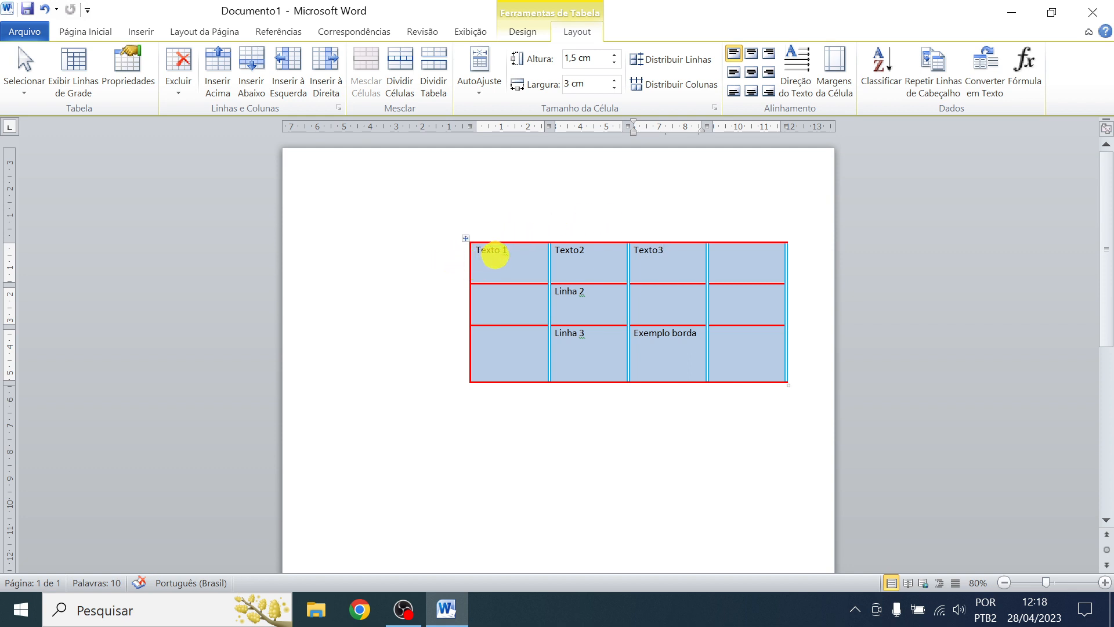
Select all the cells from Texto 1 to the last cell and delete the entire table
left_click_drag(496, 257, 730, 352)
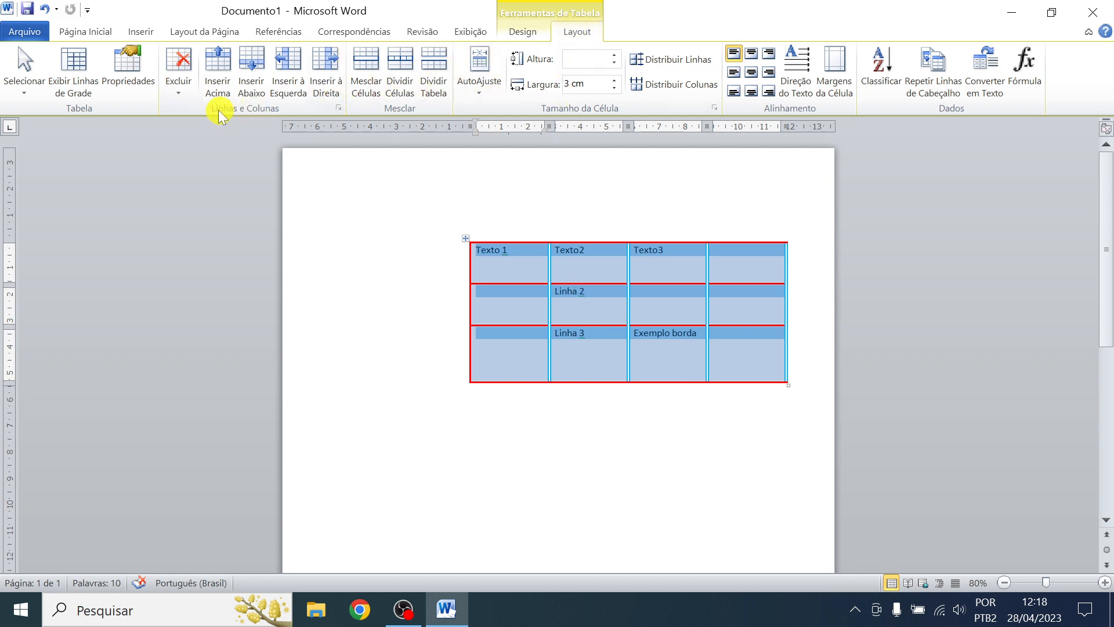
left_click(175, 93)
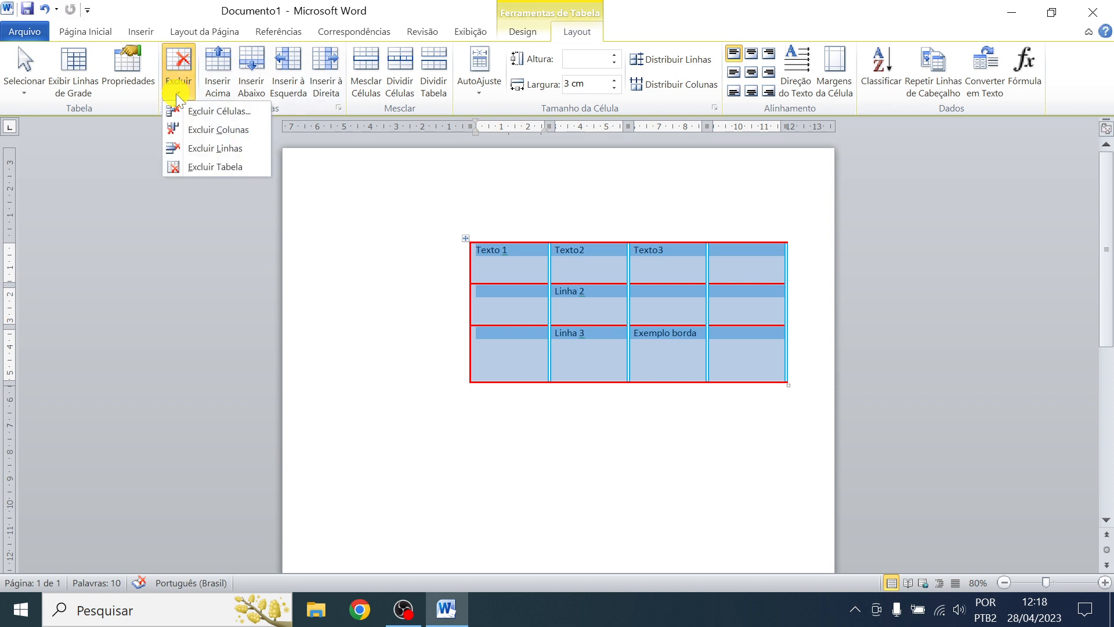
left_click(242, 168)
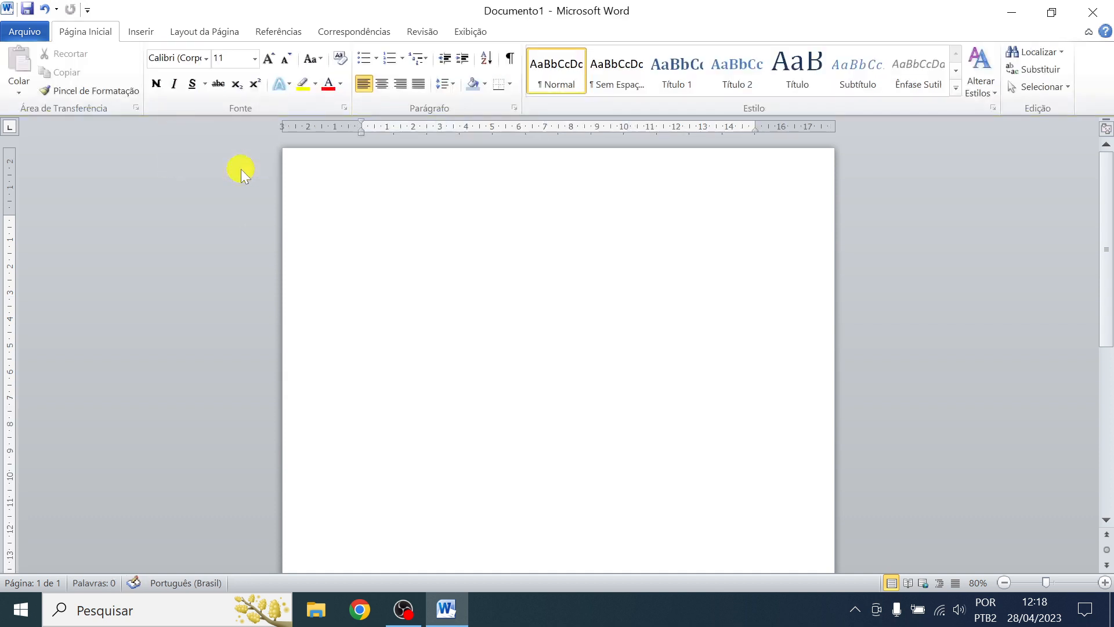